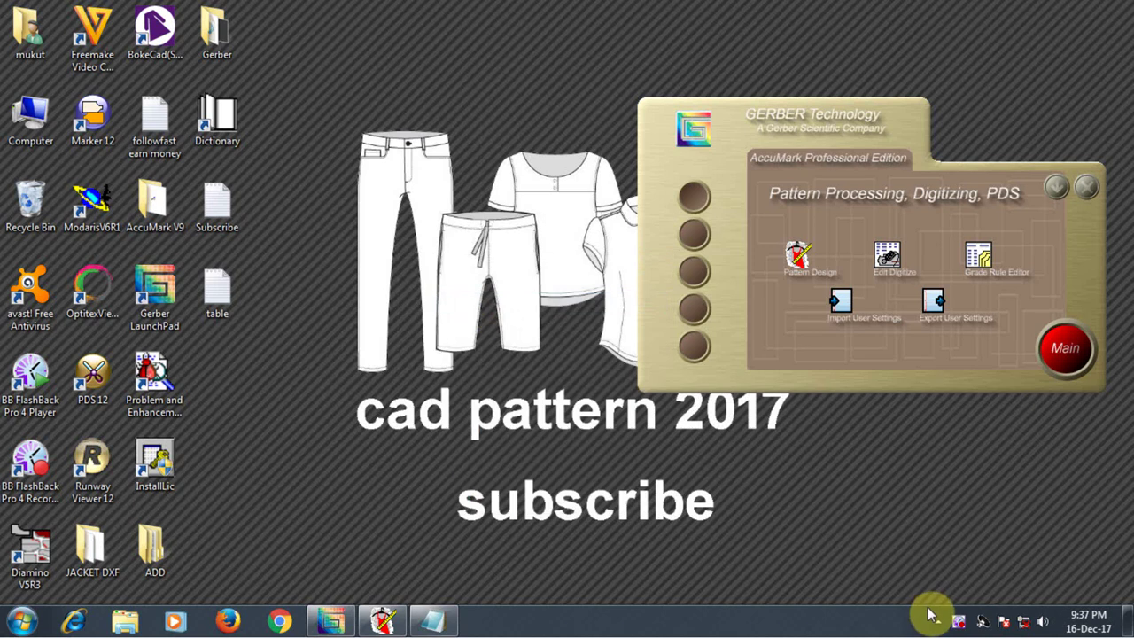
Minimize the BB FlashBack recorder and bring the empty Untitled Notepad window to the front.
left_click(957, 620)
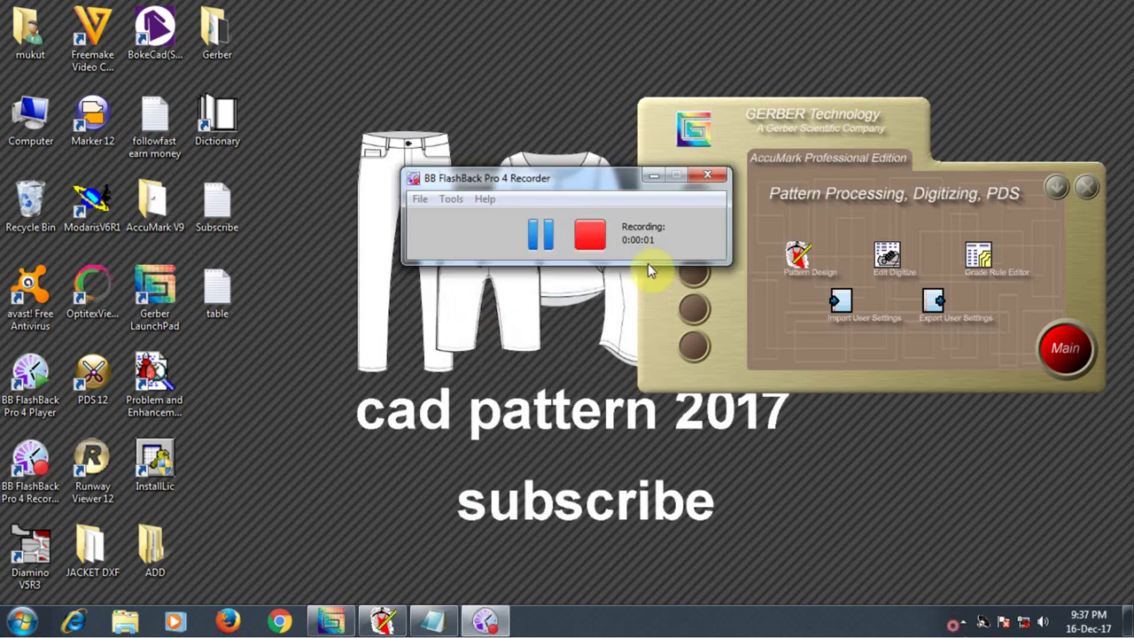
left_click(654, 175)
left_click(433, 620)
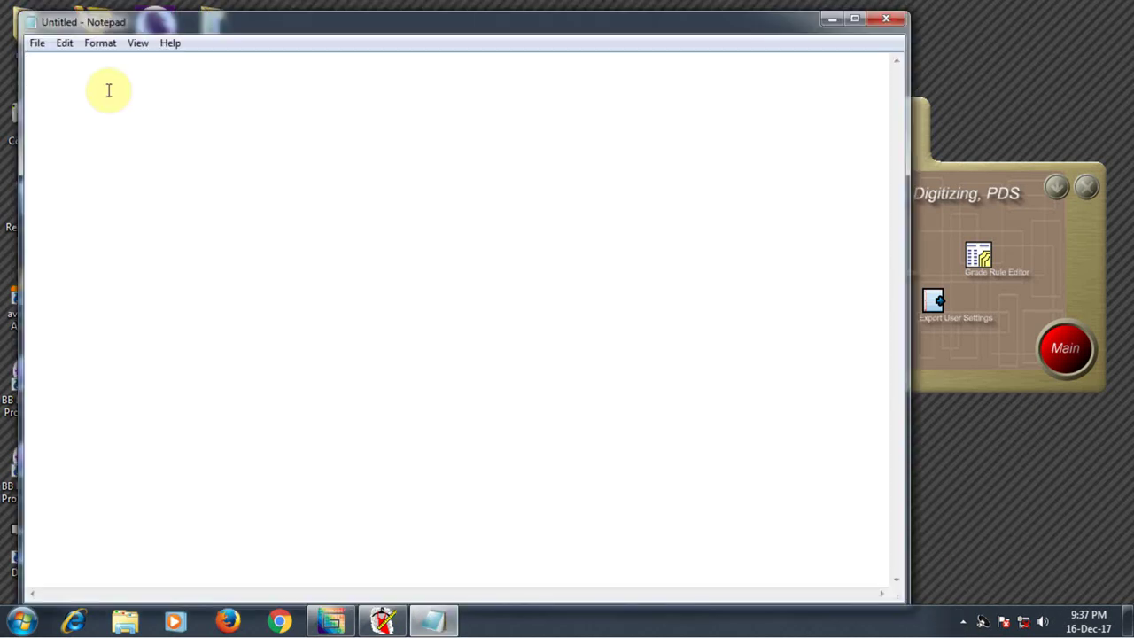
Type the two-line heading 'HOW TO MAKE GERBER SHORTCUT USE BY GERBER SOFTWARE', start a third line, then minimize Notepad.
type("H")
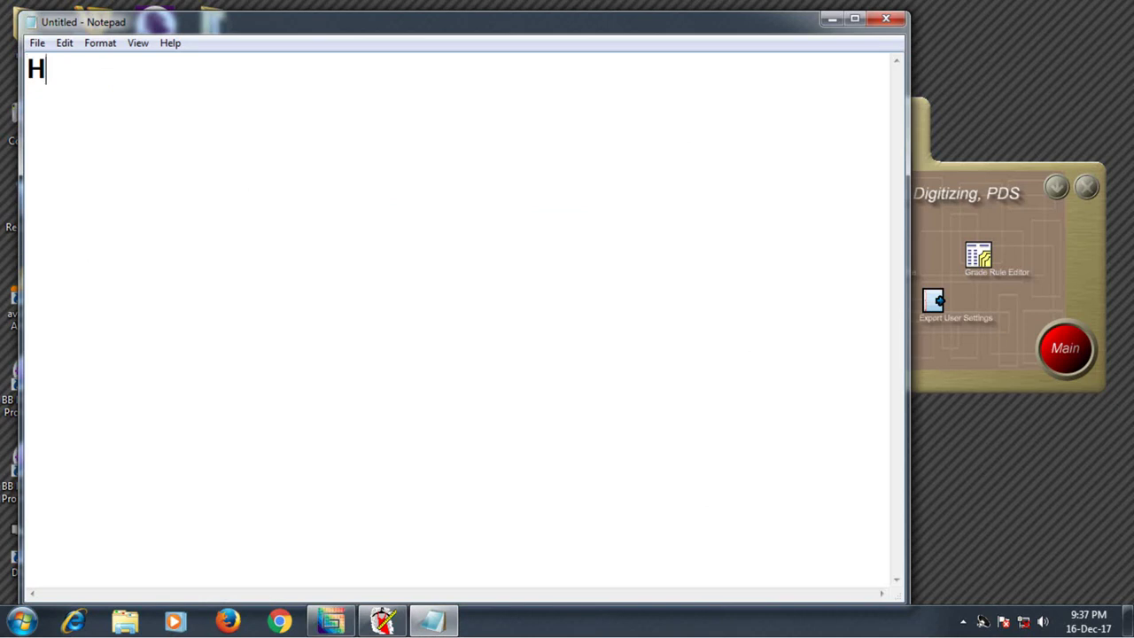
type("OW TO ")
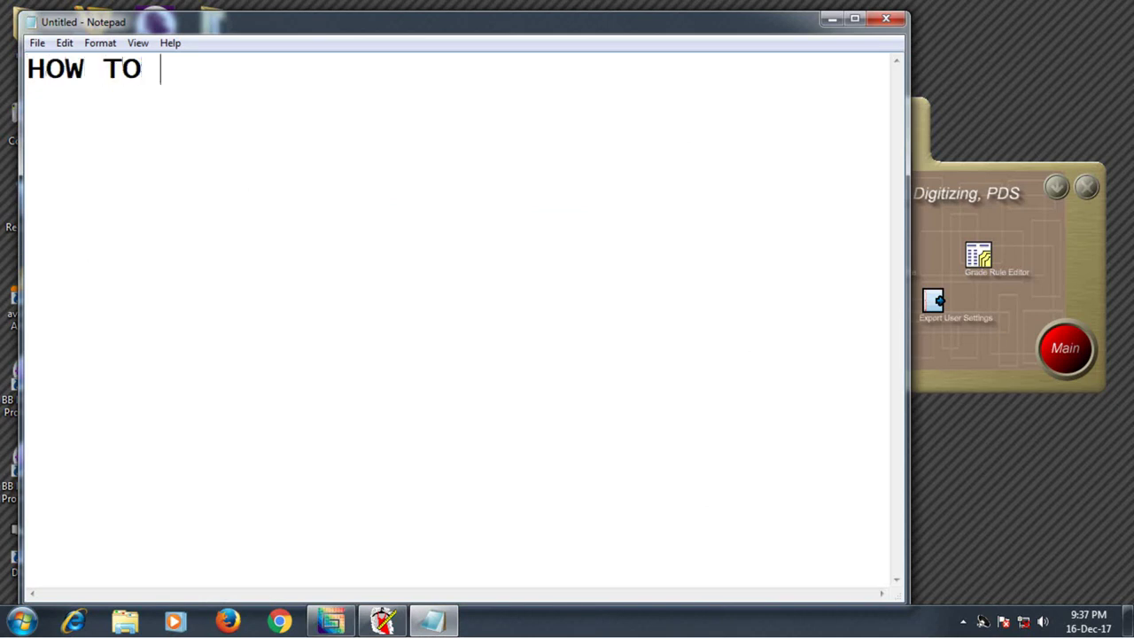
type("MAKE ")
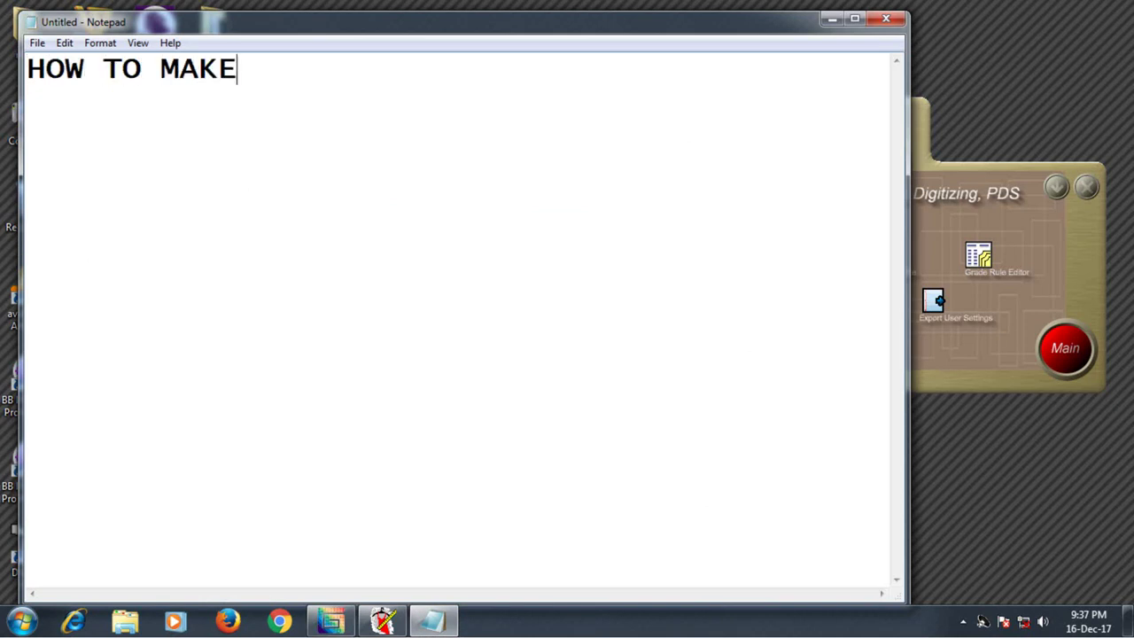
type("GE")
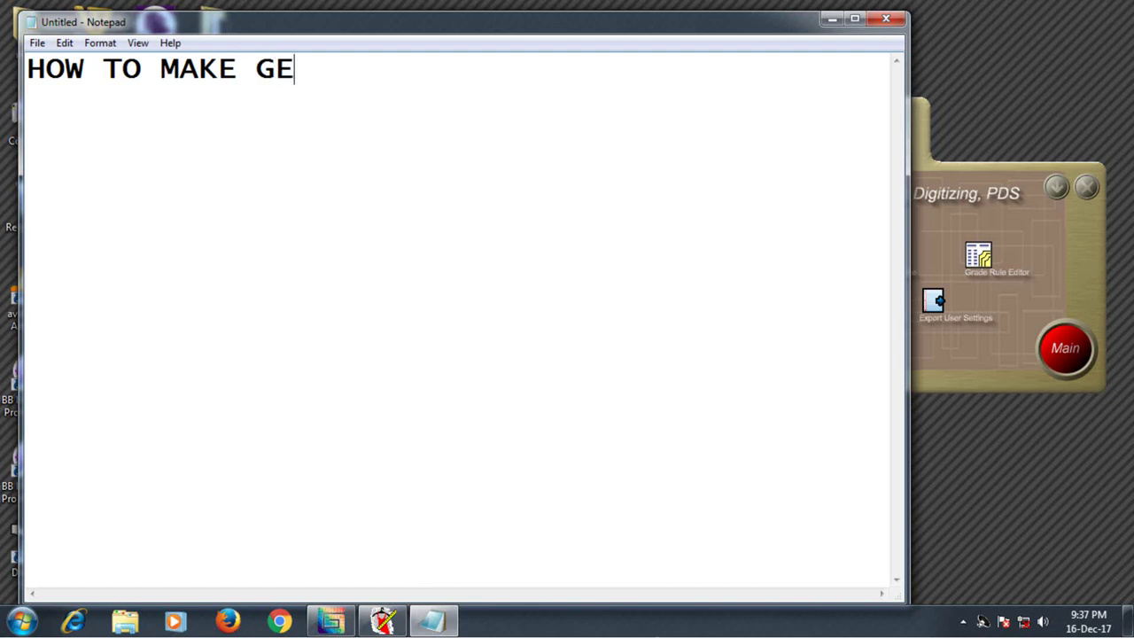
type("RBER ")
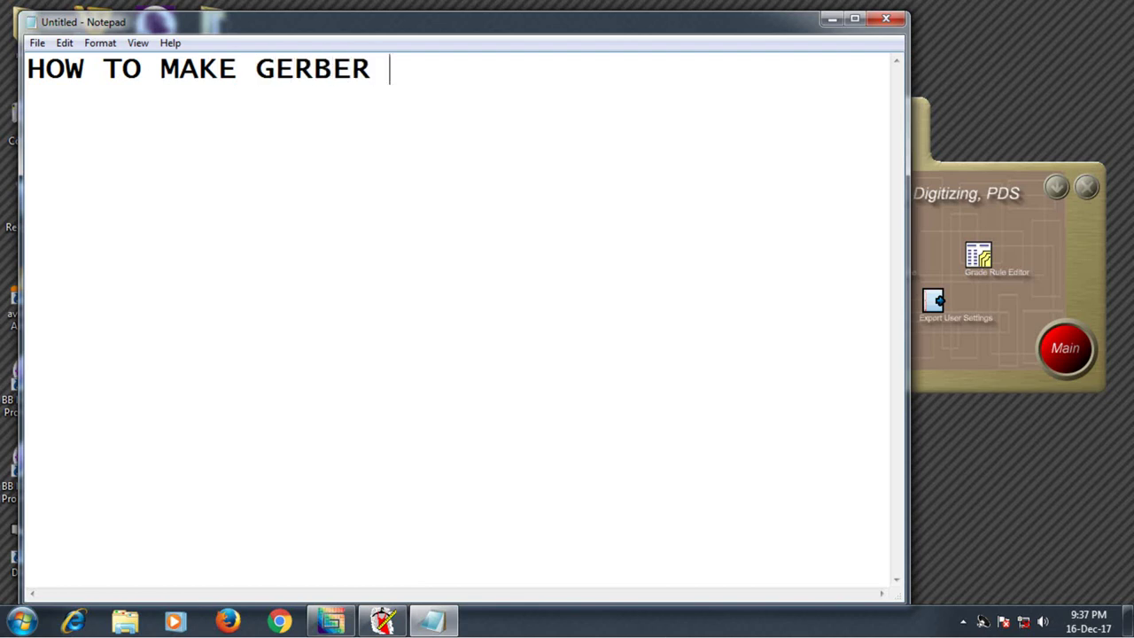
type("SHO")
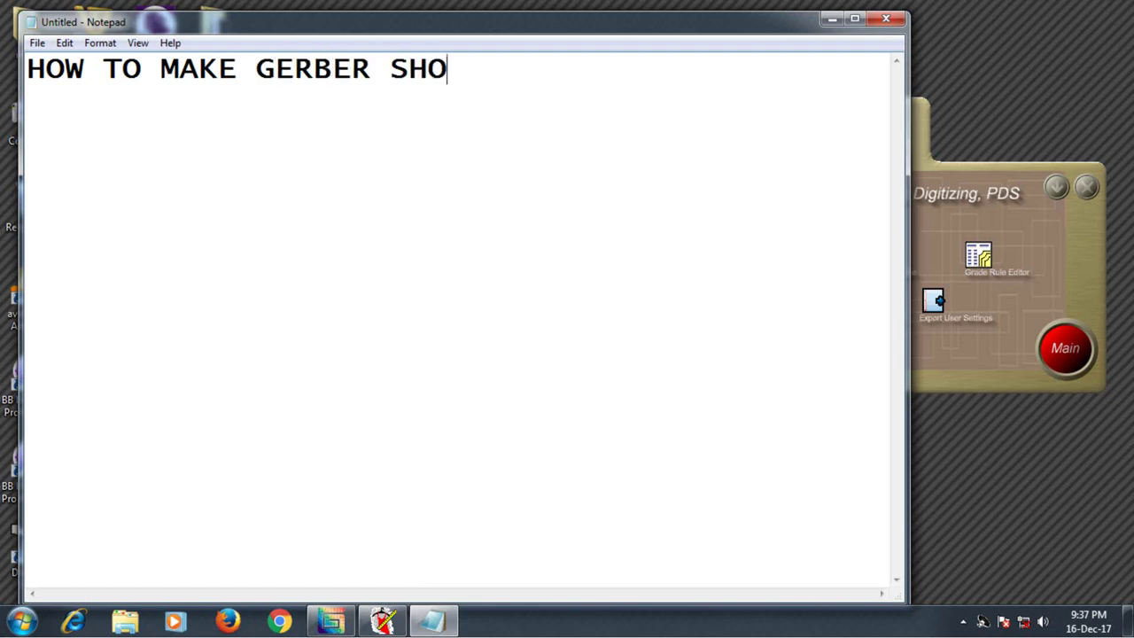
type("RTC")
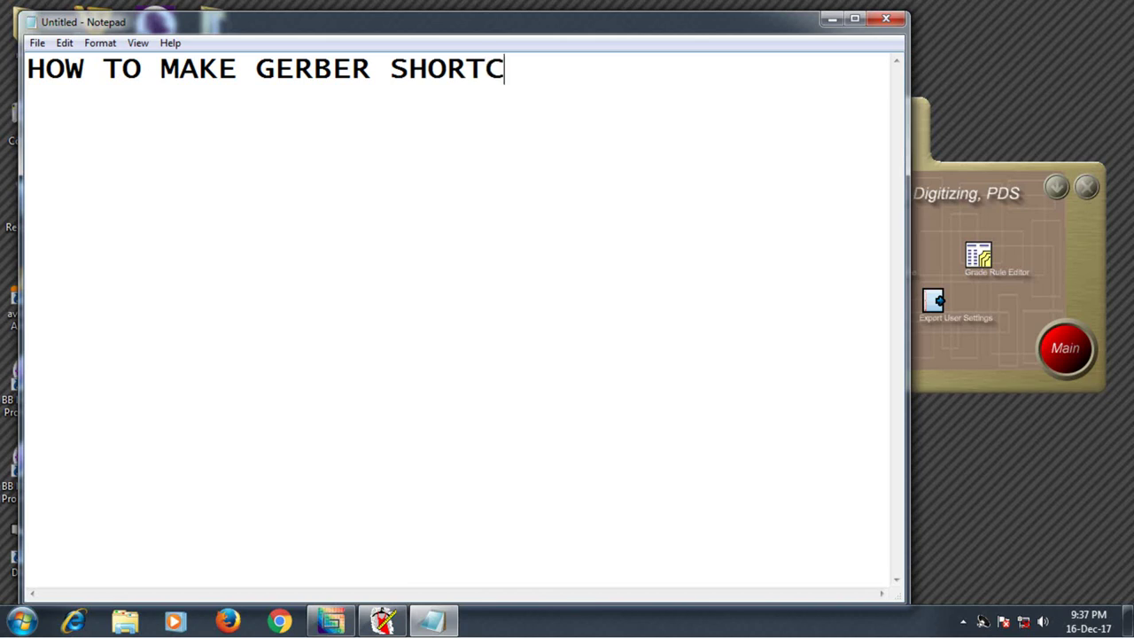
type("UY")
key("BackSpace")
type("T")
type(" BY")
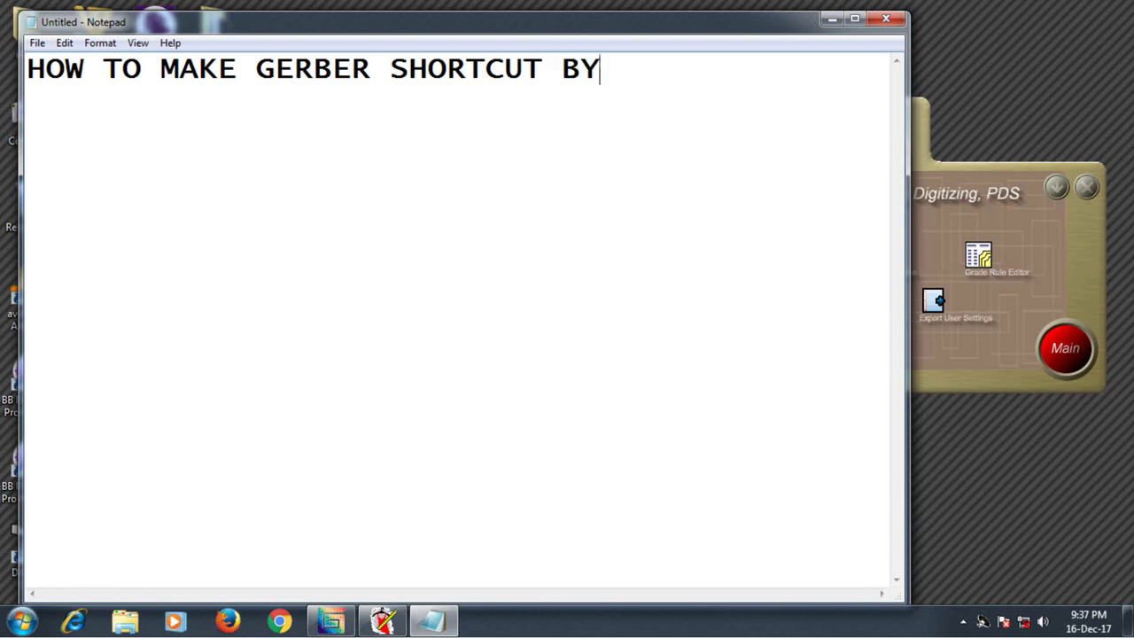
key("BackSpace")
key("BackSpace")
type("USE ")
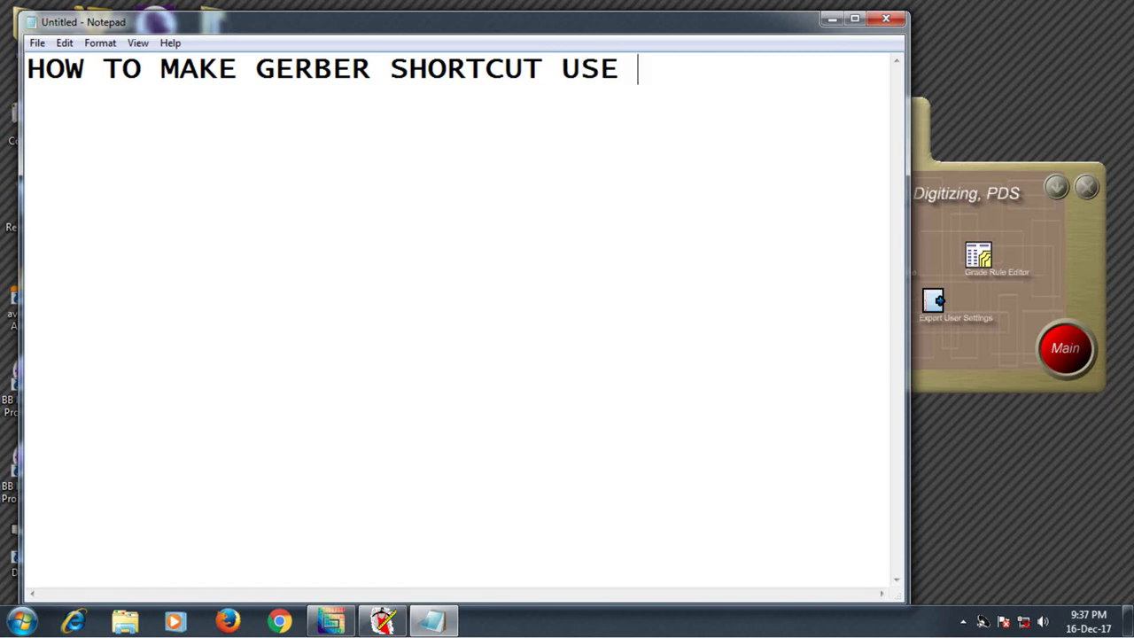
type("BY")
key("Return")
type("GERBE")
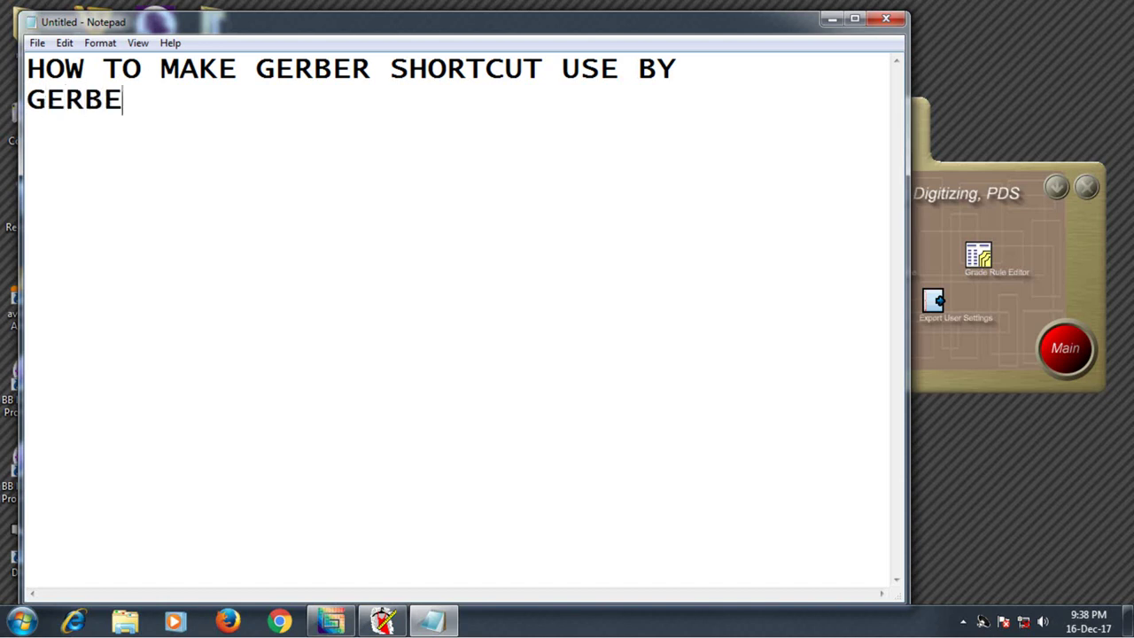
type("R SOF")
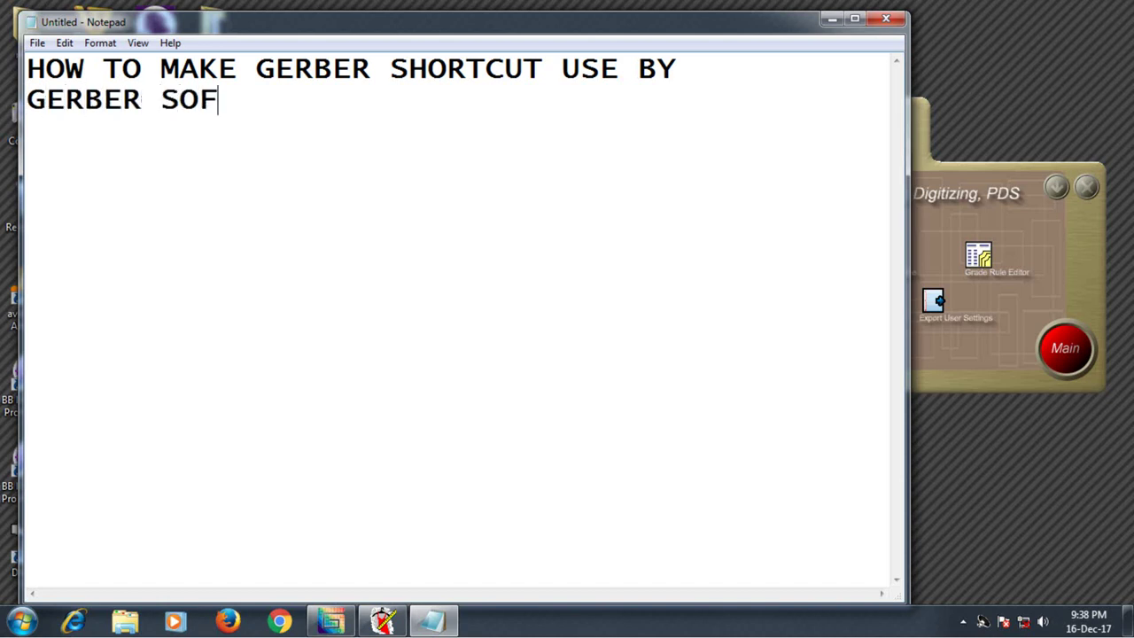
type("TWARE")
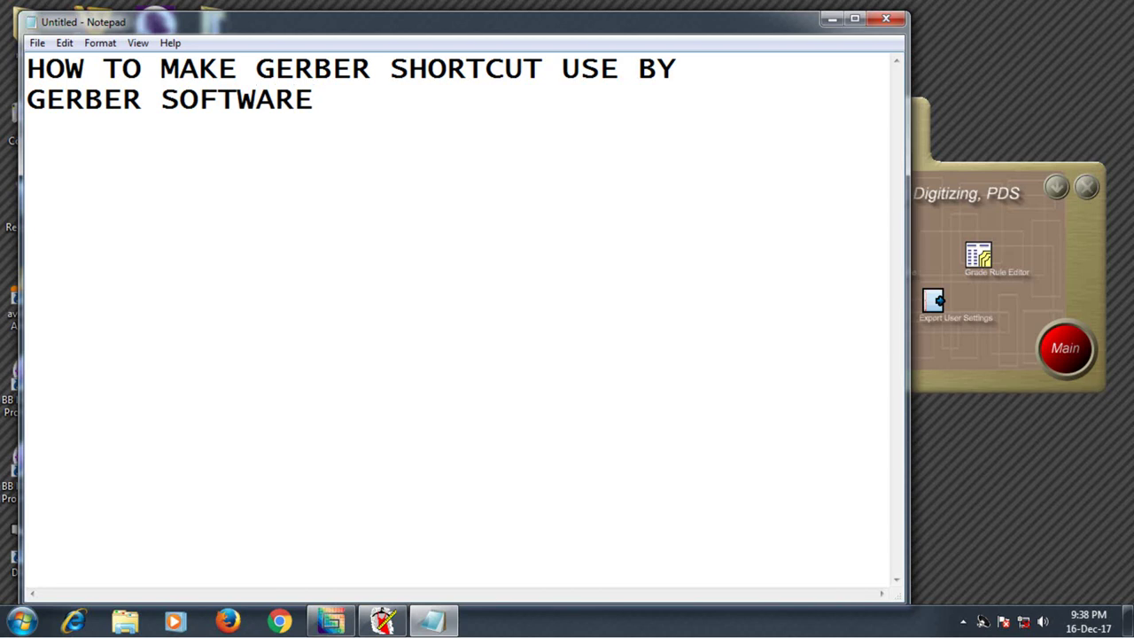
key("Return")
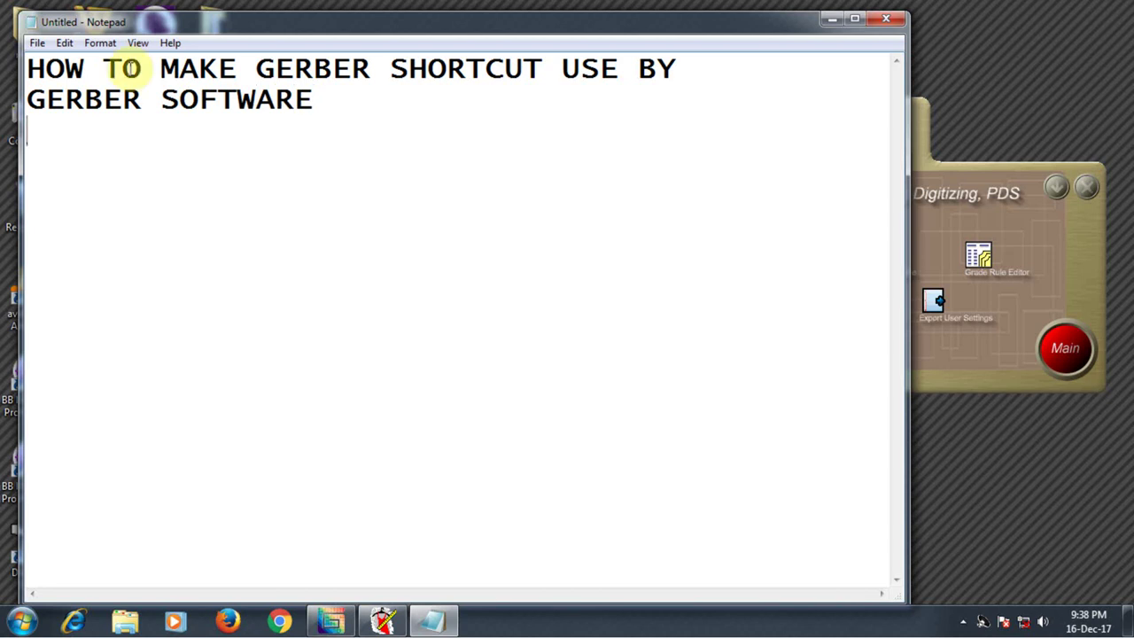
left_click(834, 22)
Start Pattern Design's Rectangle command (Shift+F6) and show the Create tab, then return to Notepad.
left_click(388, 627)
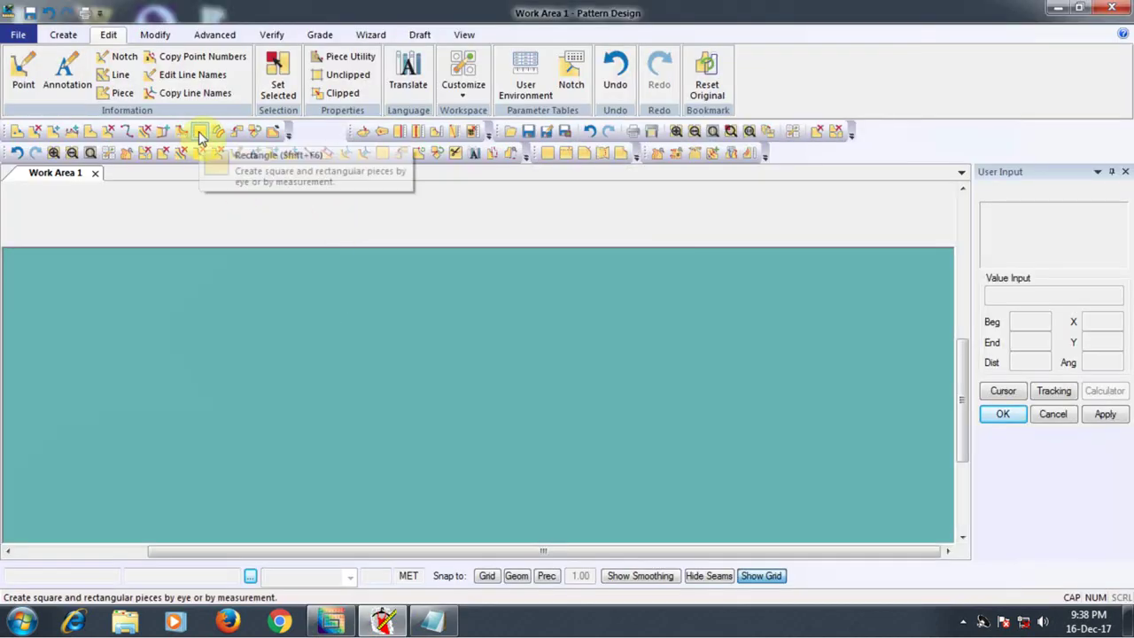
left_click(199, 133)
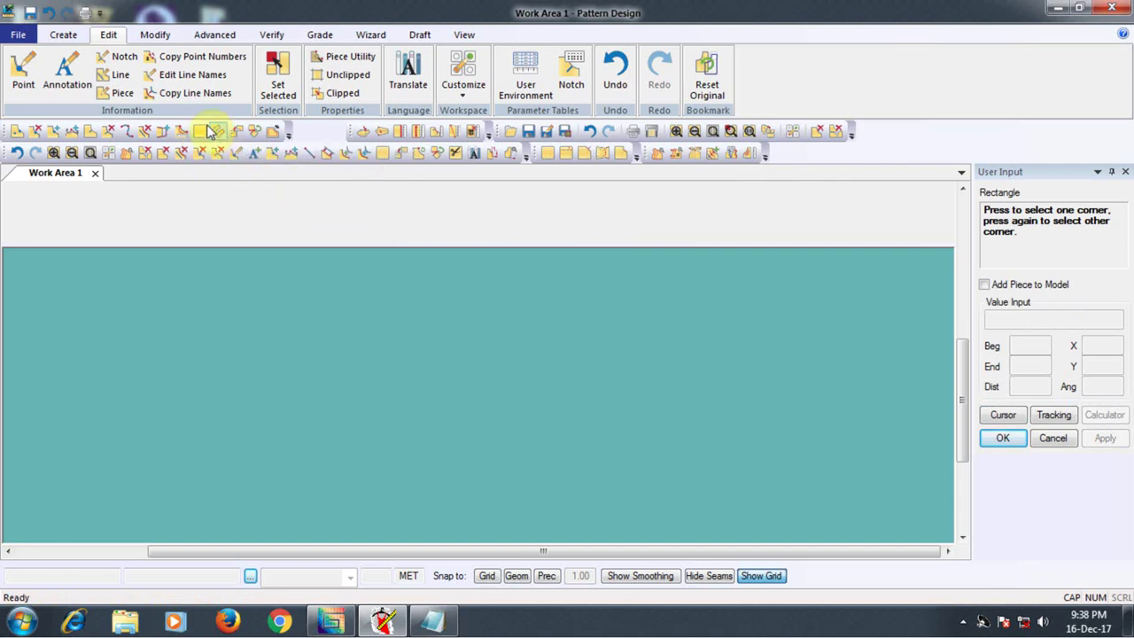
left_click(63, 35)
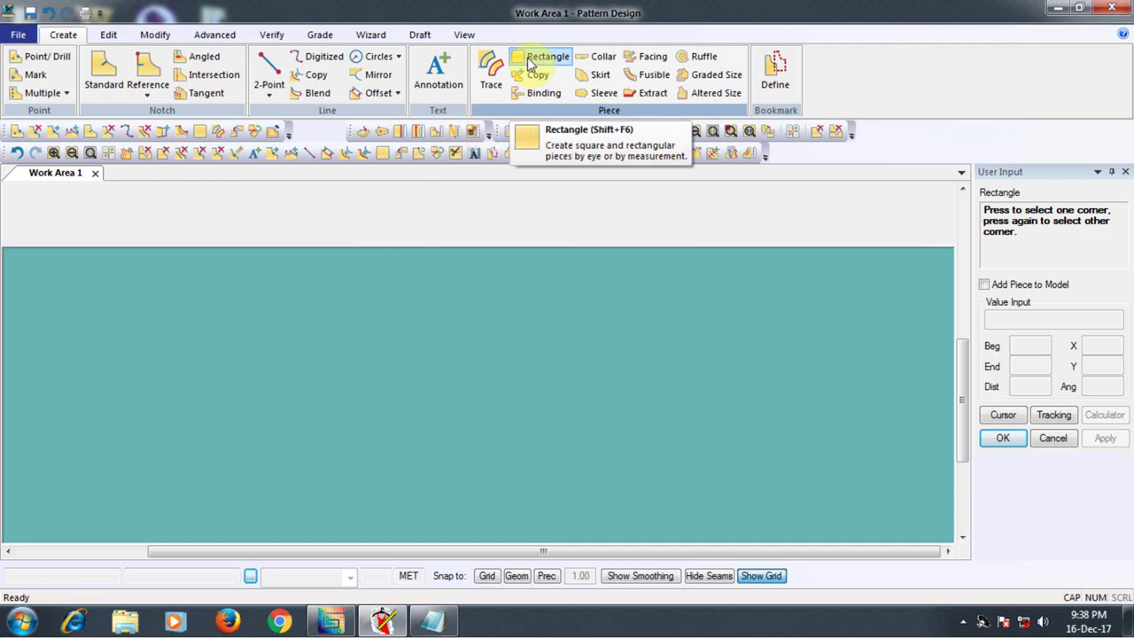
left_click(432, 620)
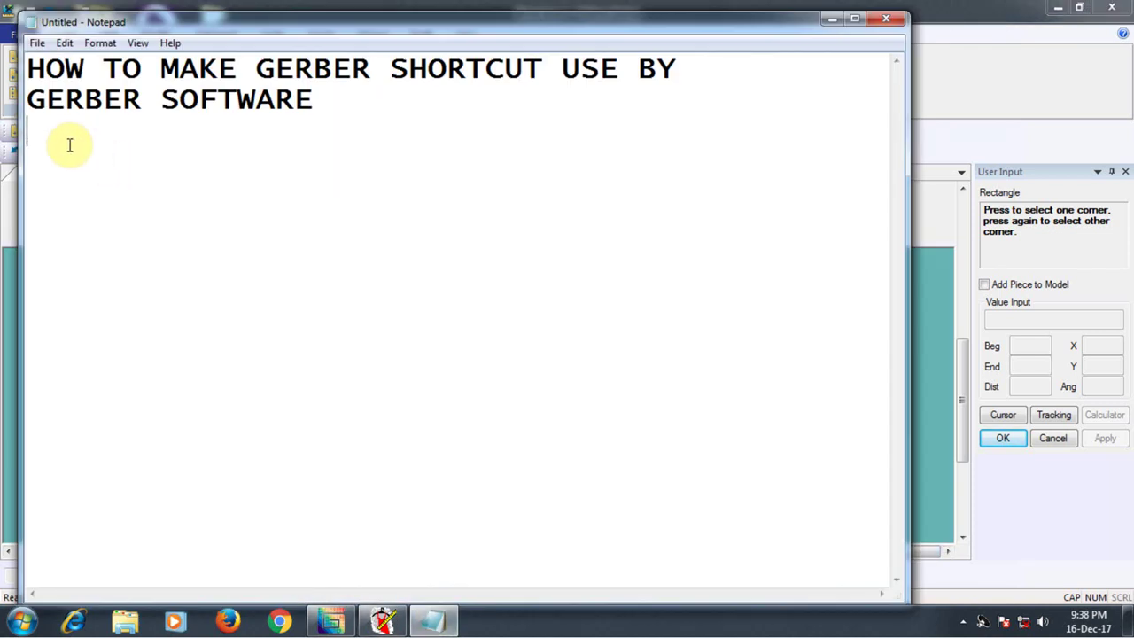
Note the rectangle shortcut as 'RACTANGLE(SHIFT+F6)=R' on the third line.
type("RA")
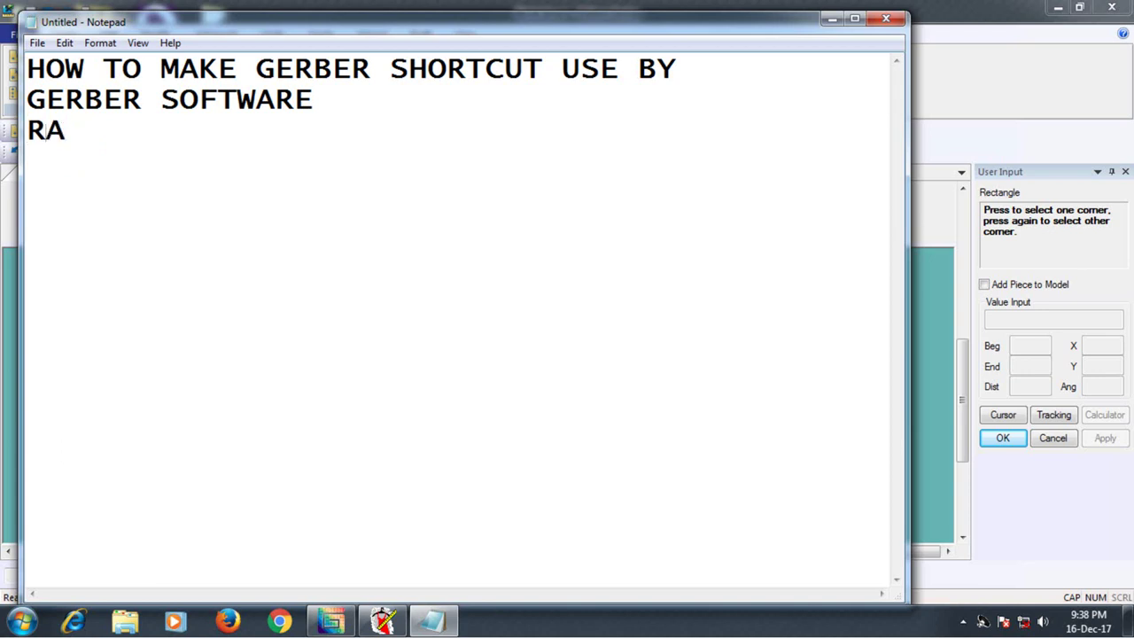
type("CTAN")
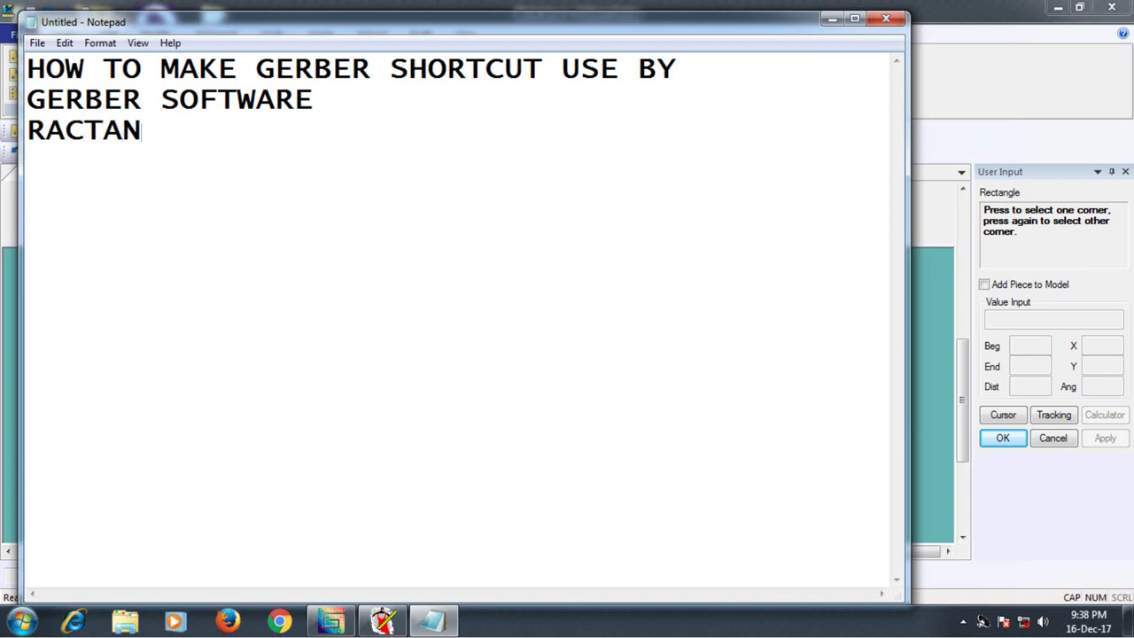
type("GLE")
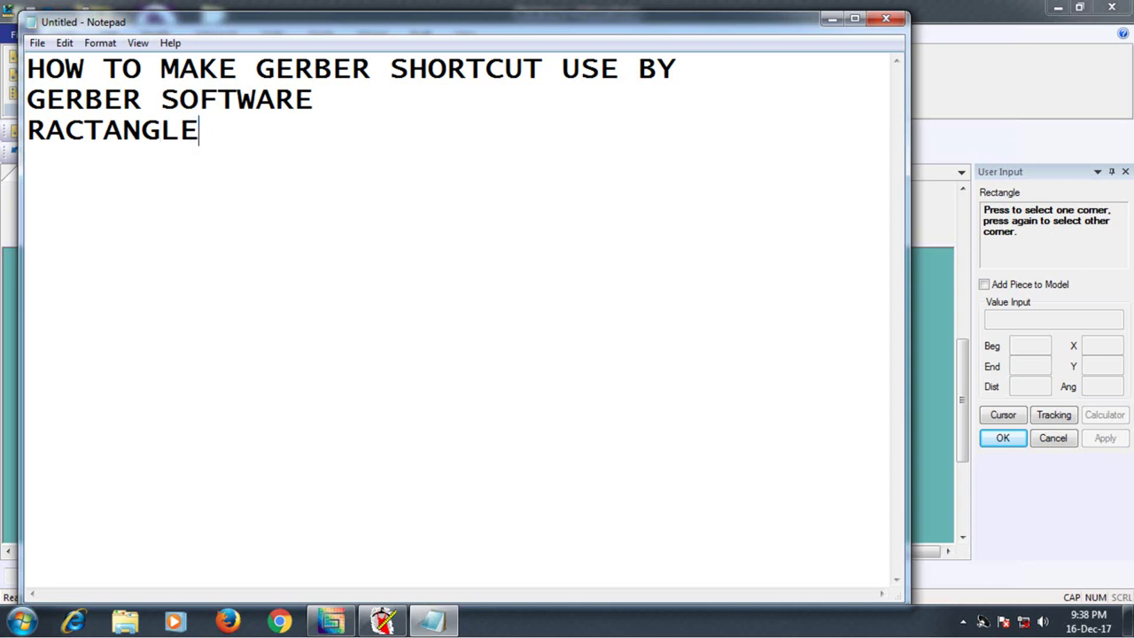
type("(S")
type("HIF")
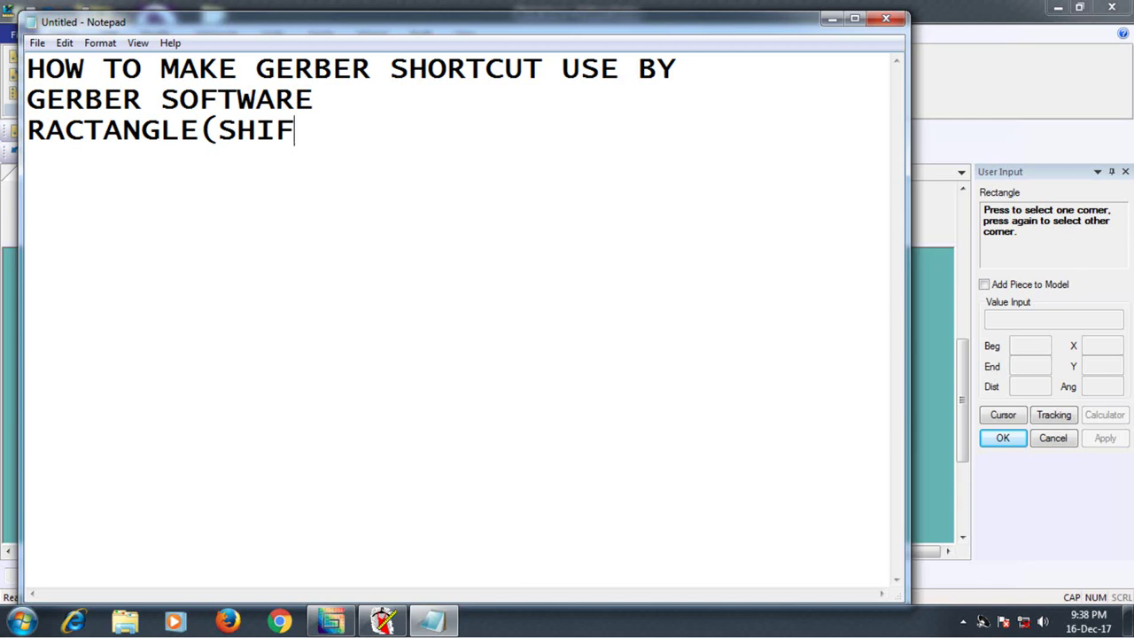
type("T")
type("+")
type("F6")
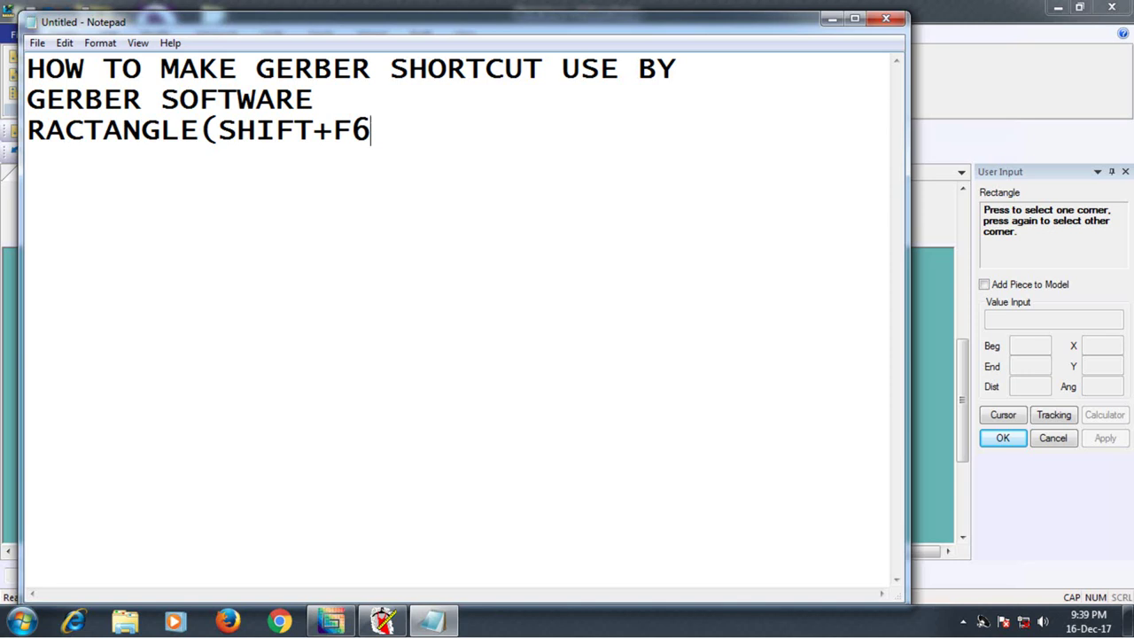
type(")")
type("=")
type("R")
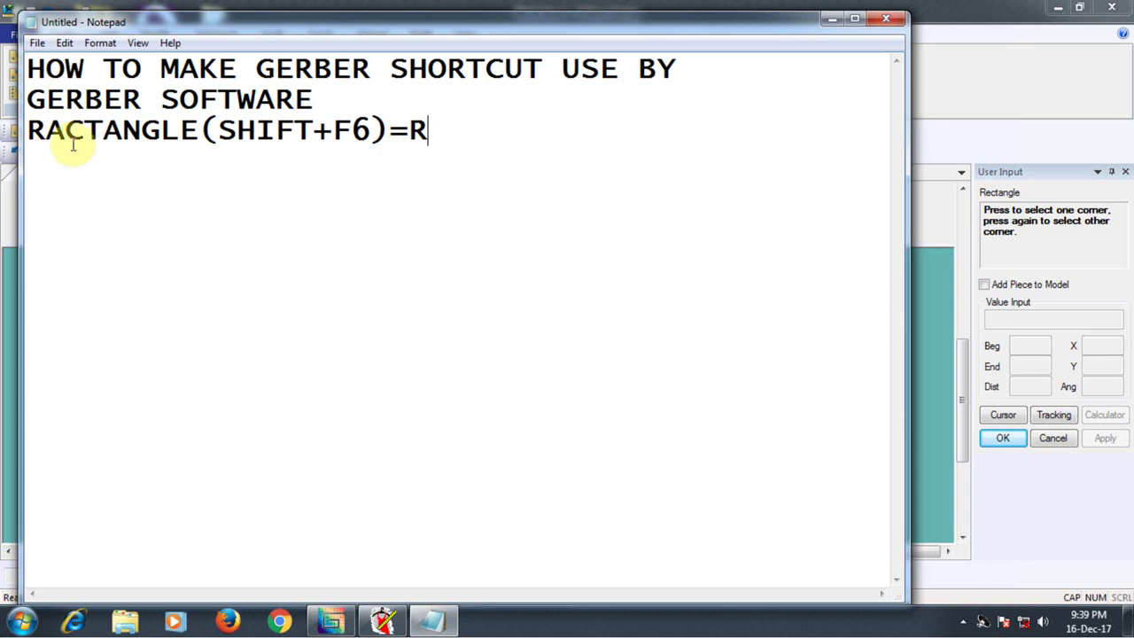
Open the Customize dialog via Edit > Customize > Custom Toolbars in Pattern Design.
left_click(381, 623)
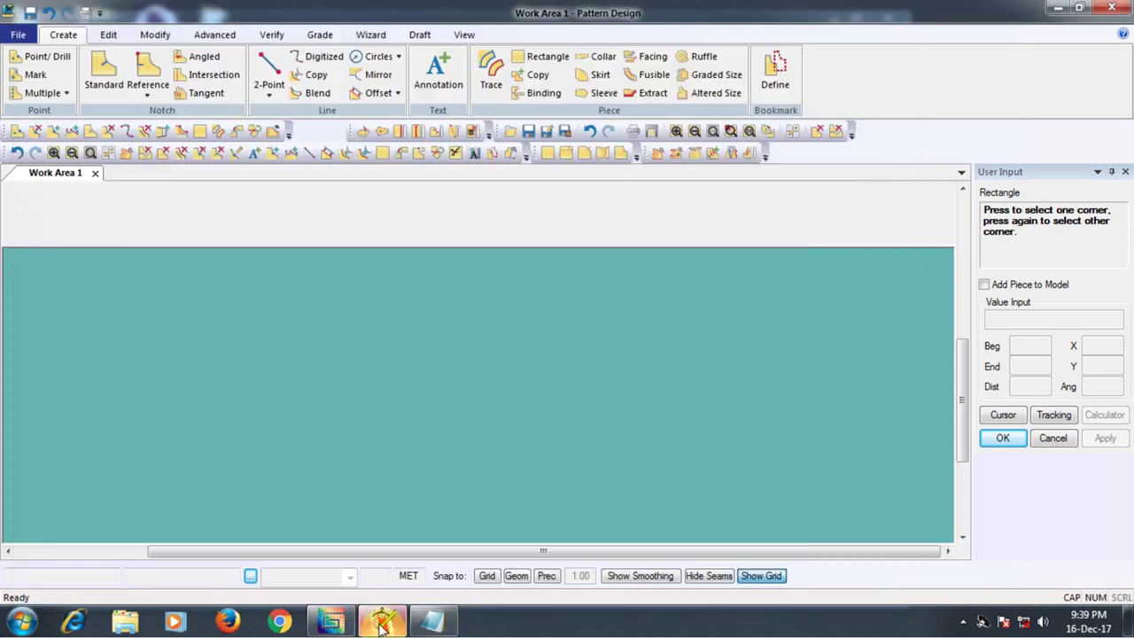
left_click(381, 623)
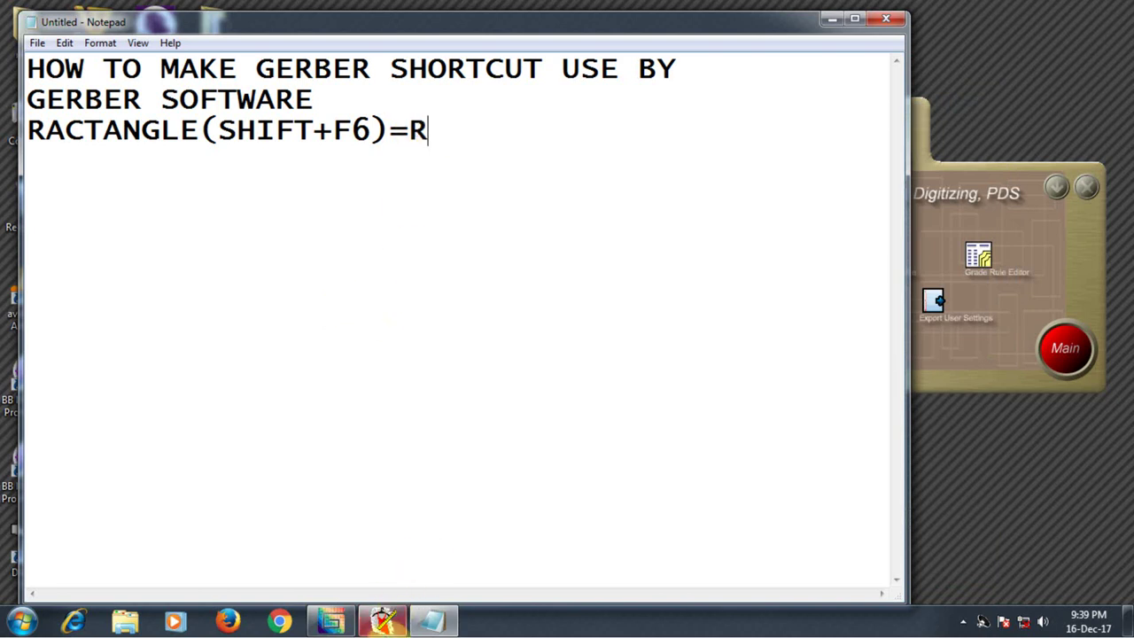
left_click(381, 623)
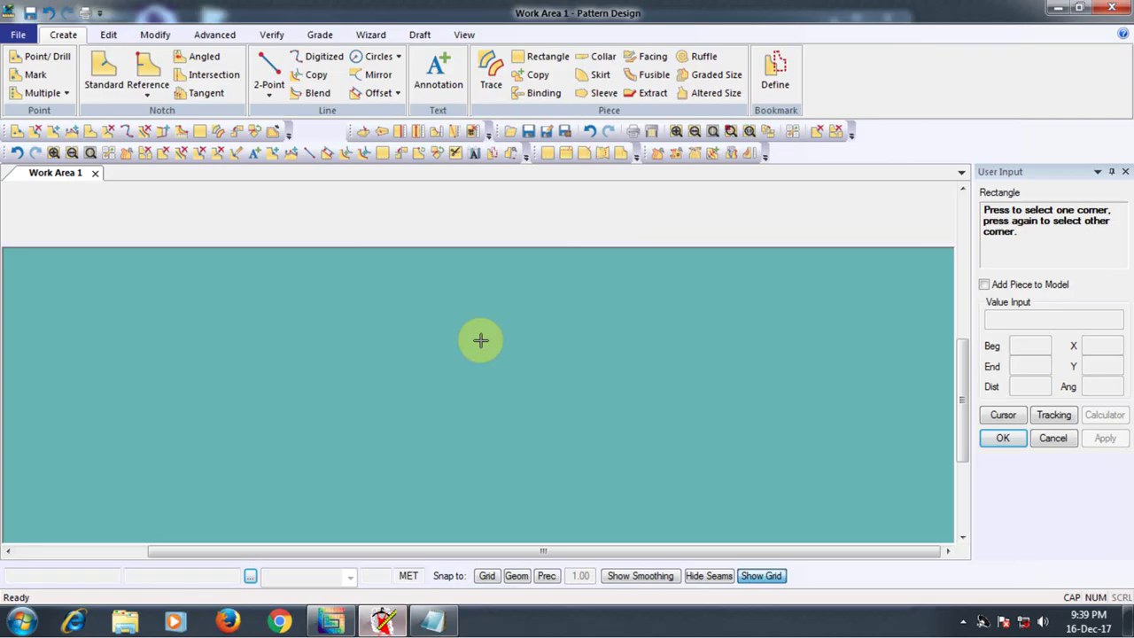
left_click(116, 39)
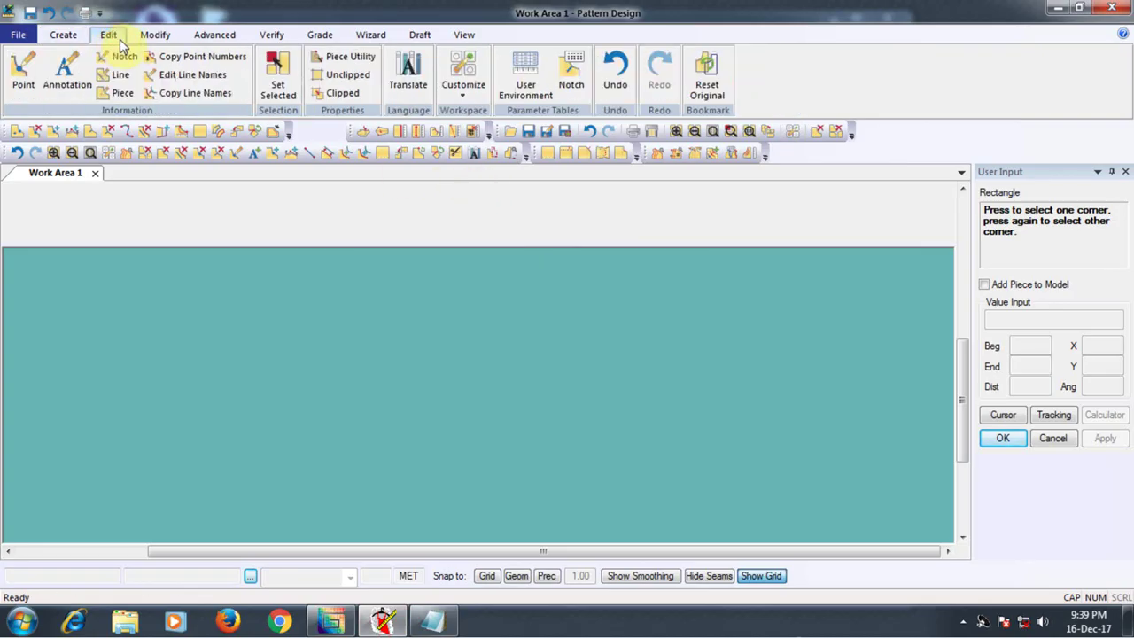
right_click(461, 82)
left_click(456, 64)
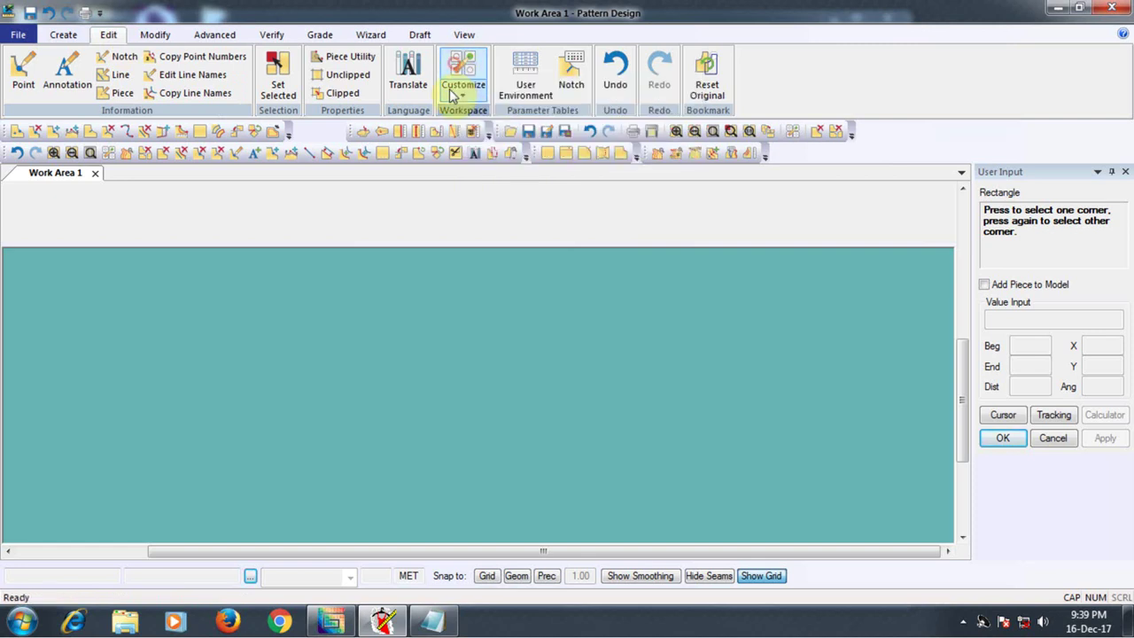
left_click(460, 94)
left_click(487, 160)
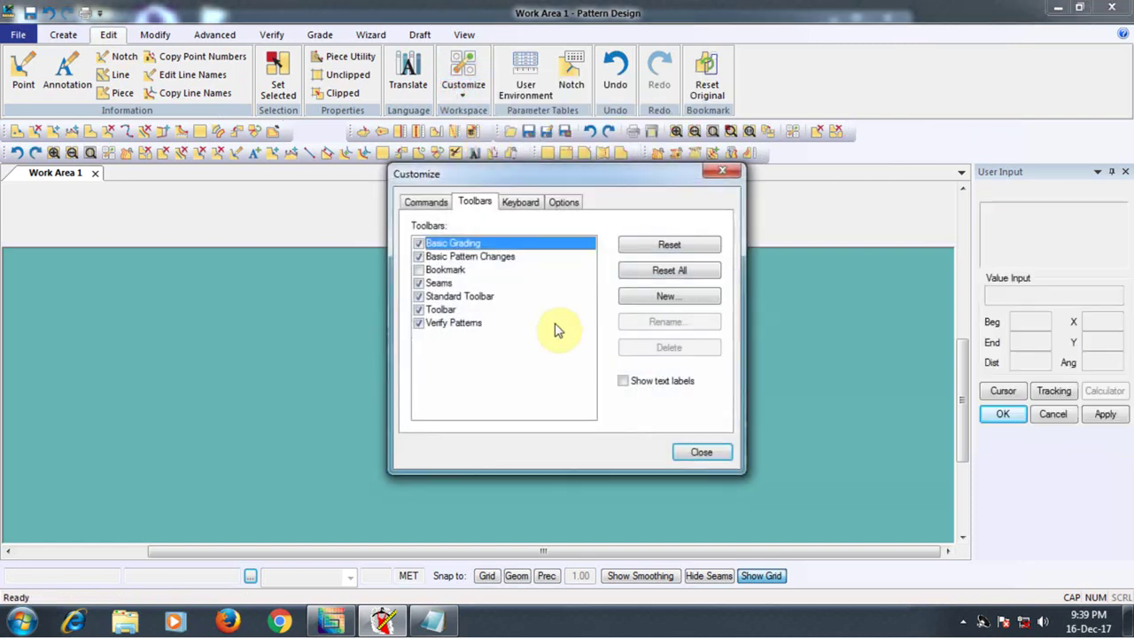
On the Keyboard tab, filter to the Create category and select Rectangle to see its Shift+F6 key.
left_click(521, 202)
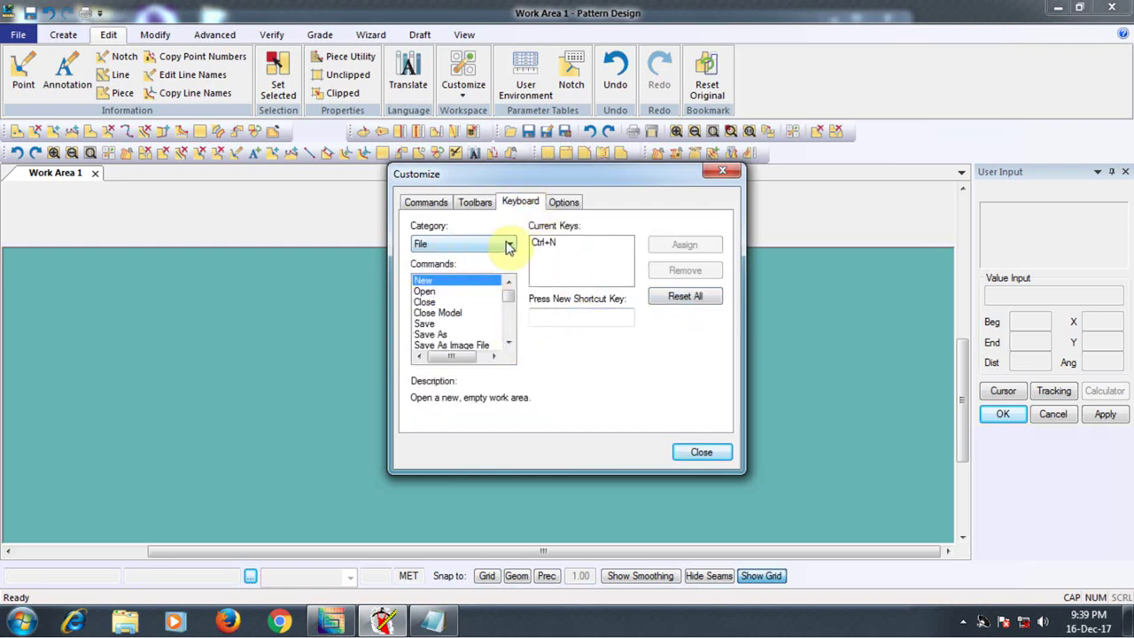
left_click(510, 245)
left_click(425, 270)
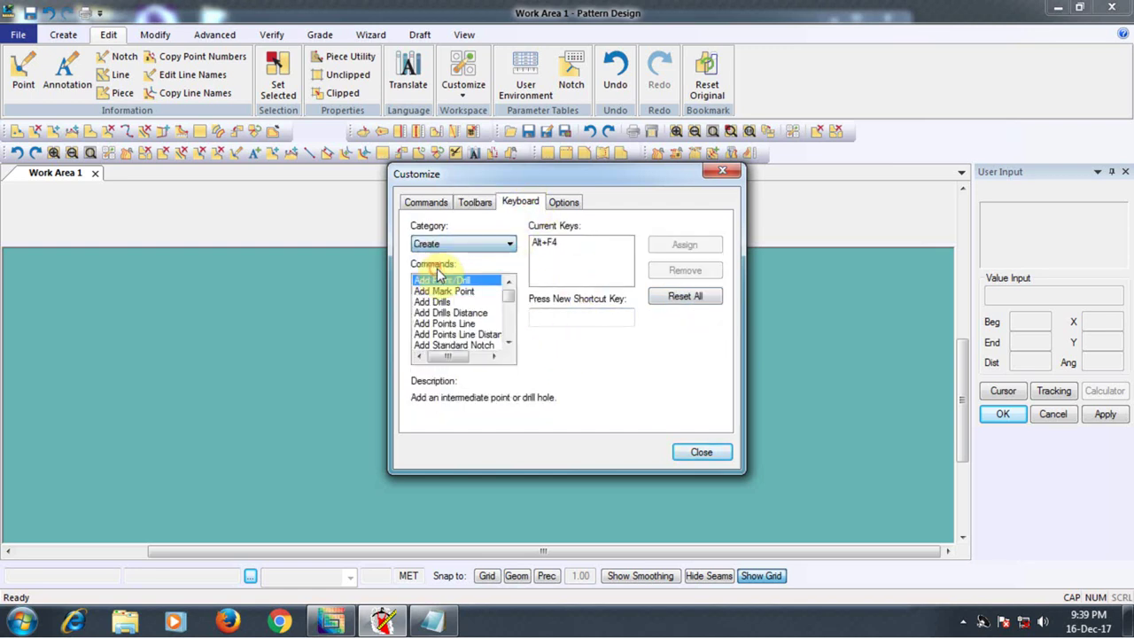
left_click(510, 347)
left_click(510, 348)
left_click(510, 347)
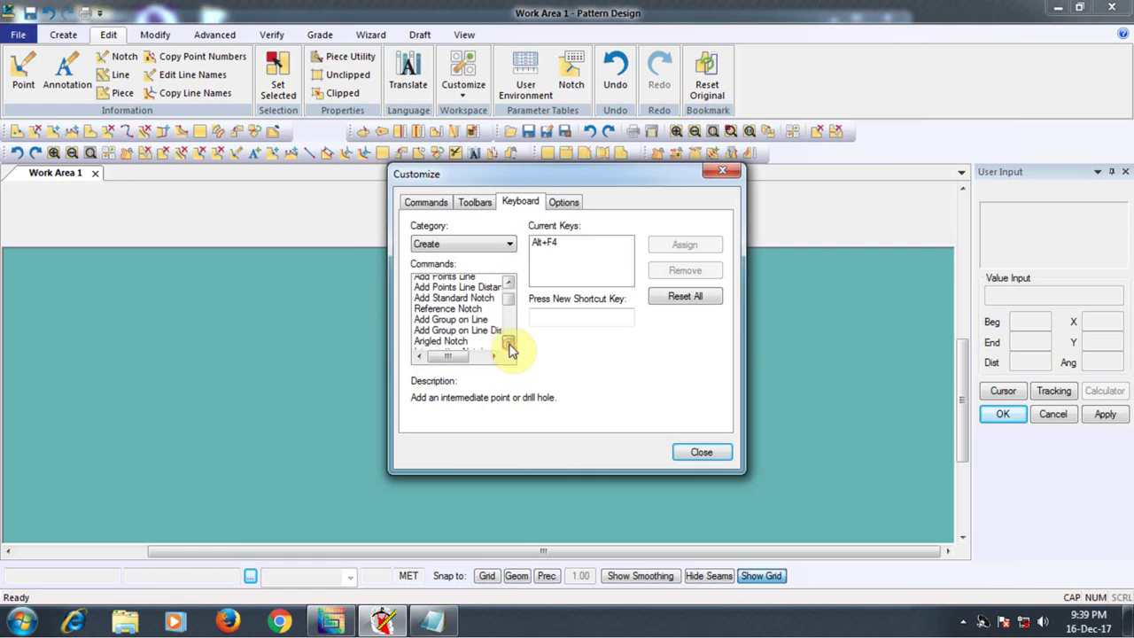
left_click(509, 348)
left_click(510, 348)
left_click(509, 347)
left_click(510, 348)
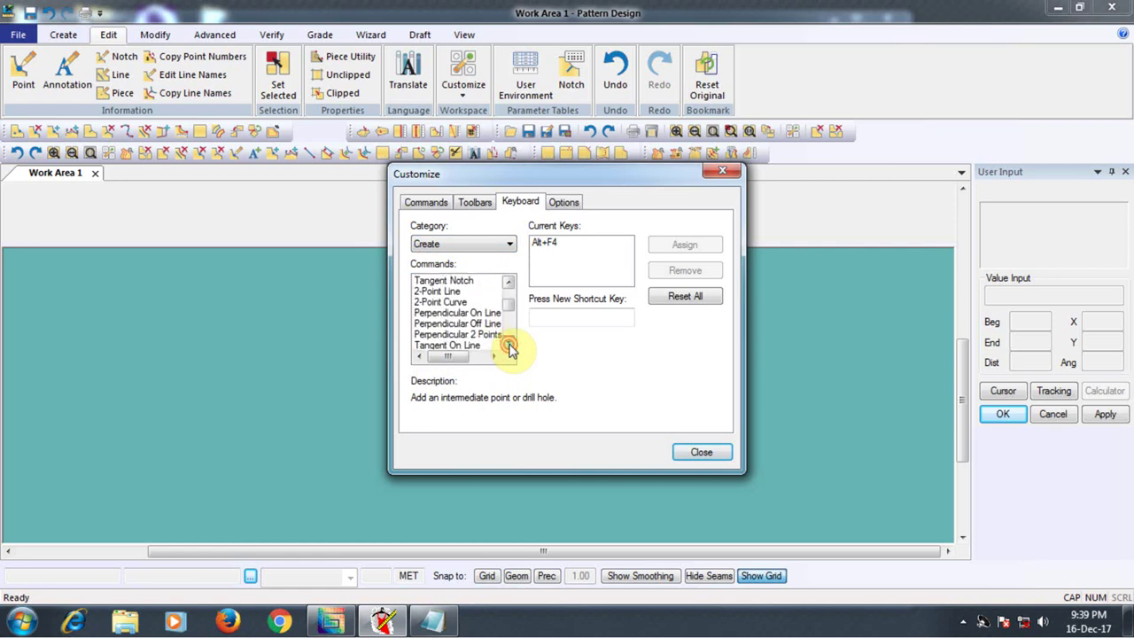
left_click(509, 347)
left_click(510, 347)
left_click(510, 347)
left_click(509, 348)
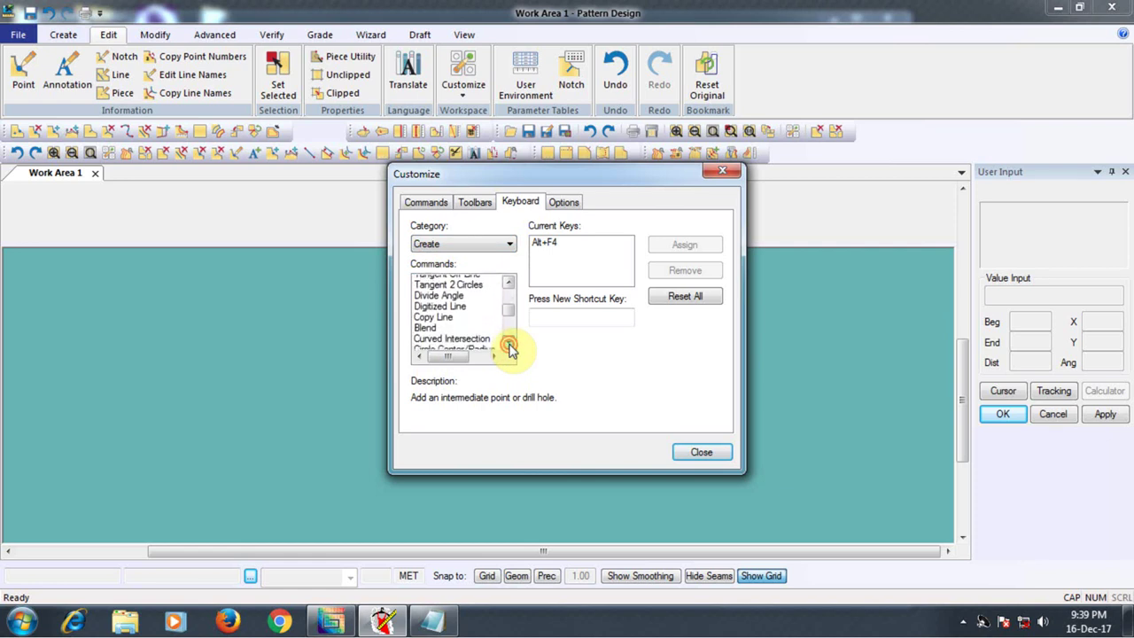
left_click(510, 347)
left_click(509, 348)
left_click(509, 347)
left_click(509, 348)
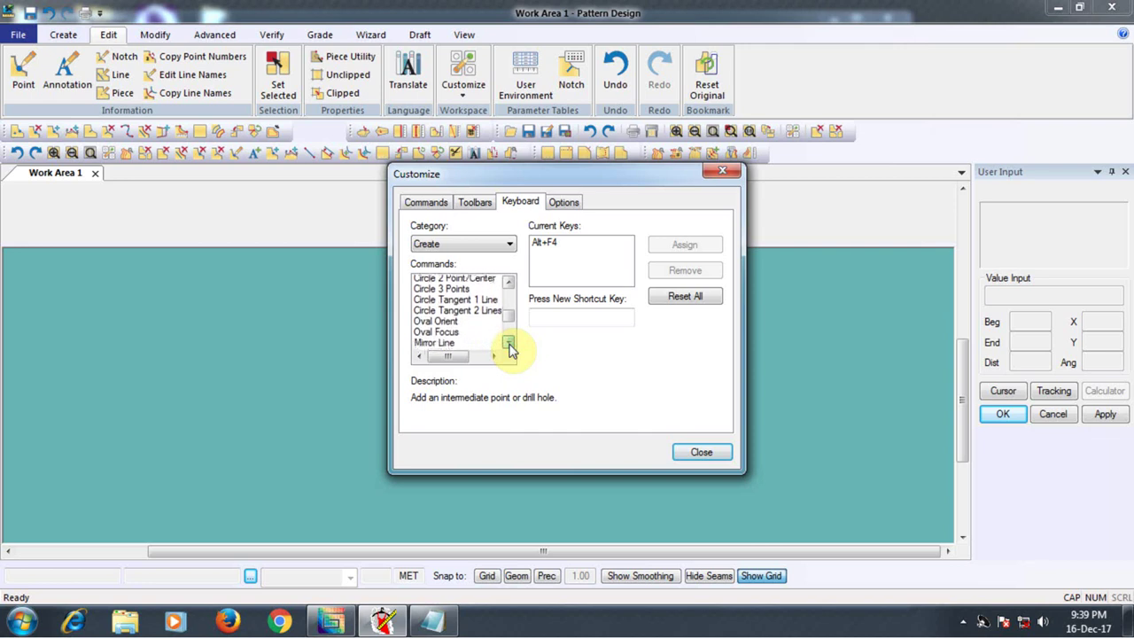
left_click(510, 347)
left_click(510, 348)
left_click(510, 347)
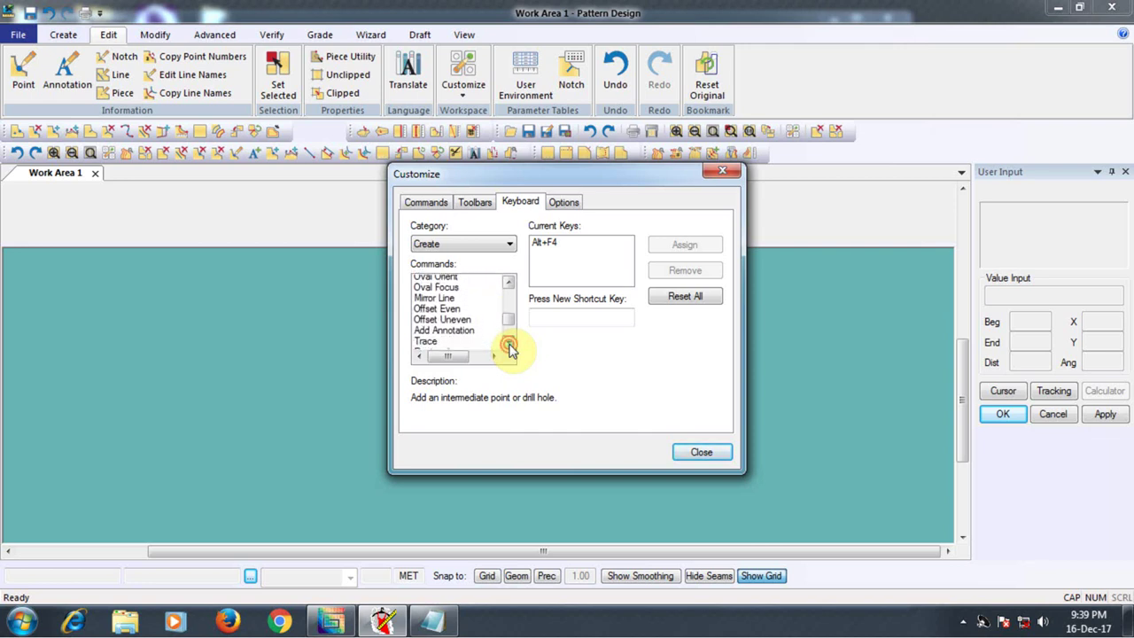
left_click(510, 348)
left_click(510, 348)
left_click(436, 323)
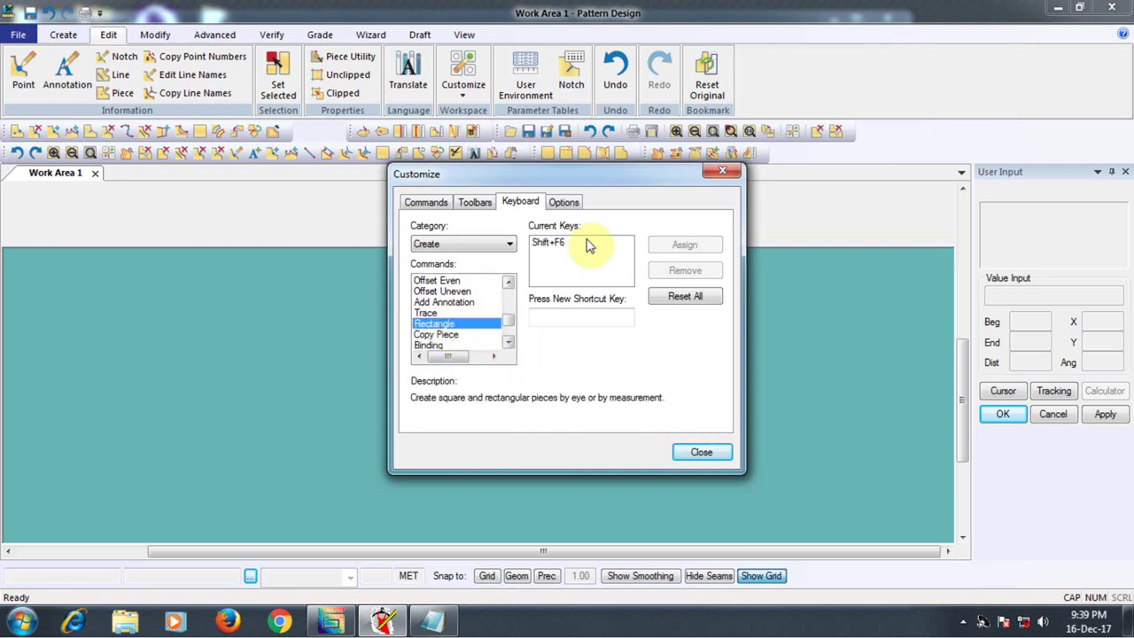
Replace Rectangle's Shift+F6 shortcut with R, confirm, and close the Customize dialog.
left_click(560, 248)
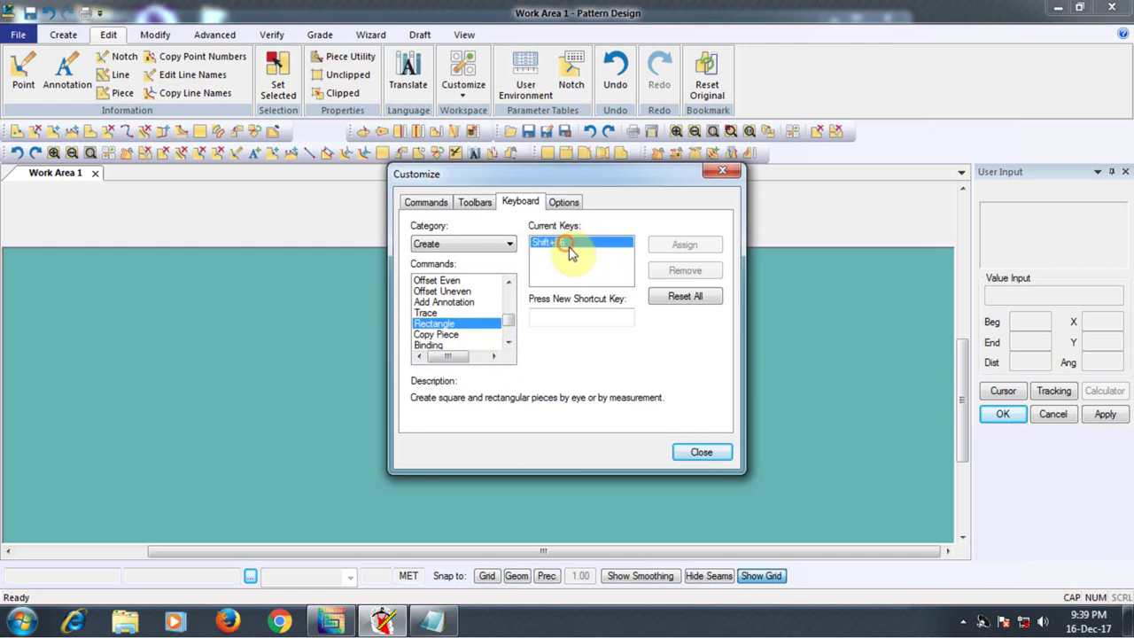
left_click(558, 320)
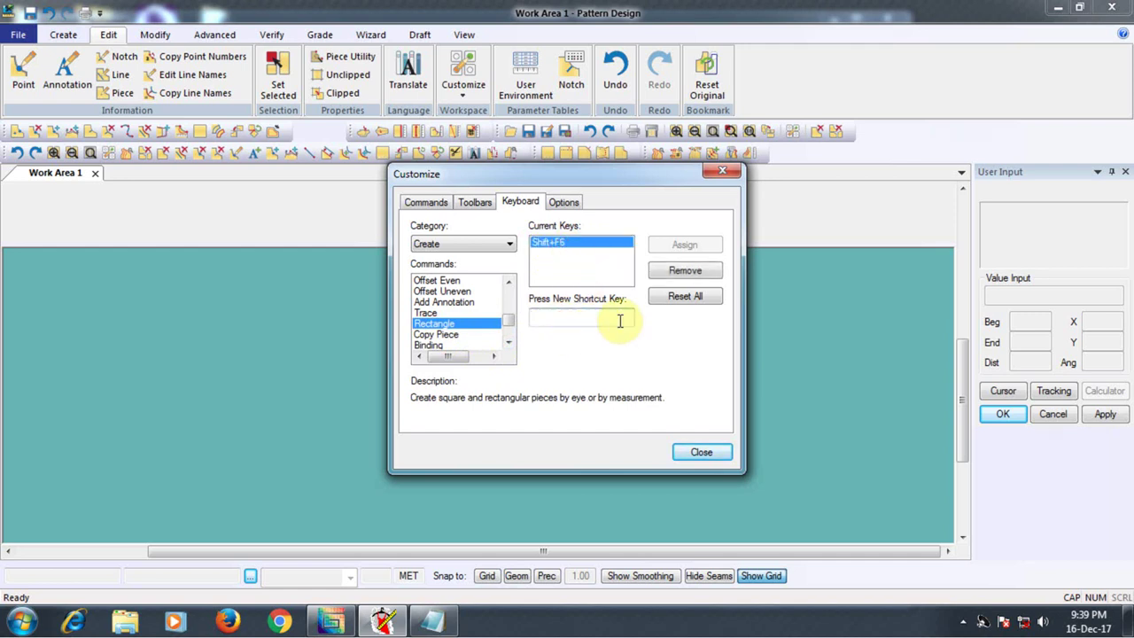
key("r")
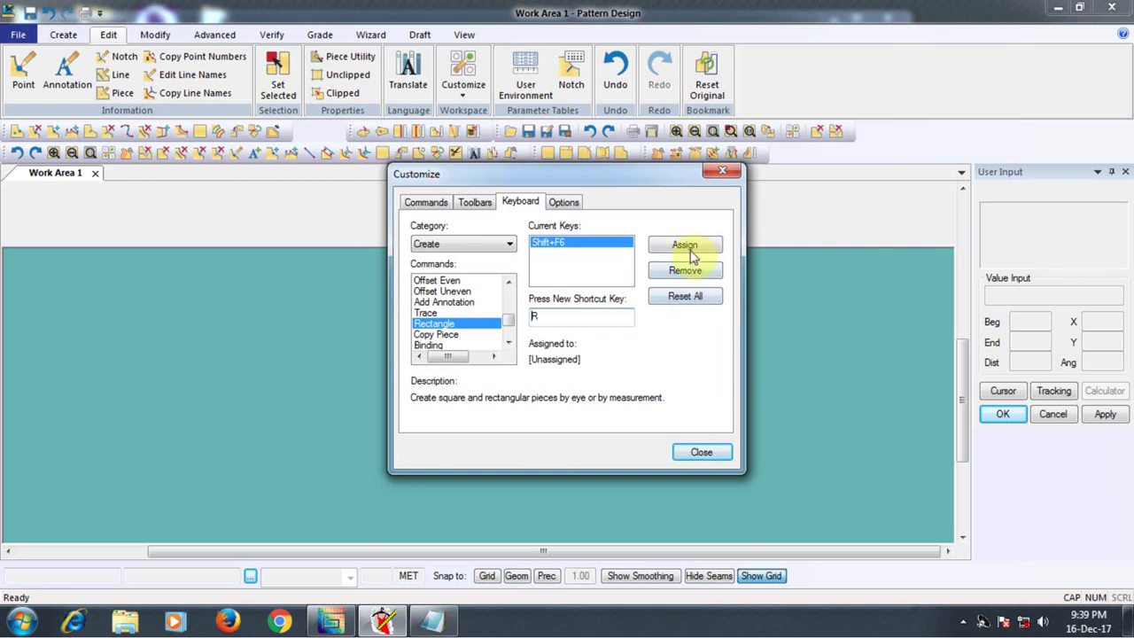
left_click(687, 247)
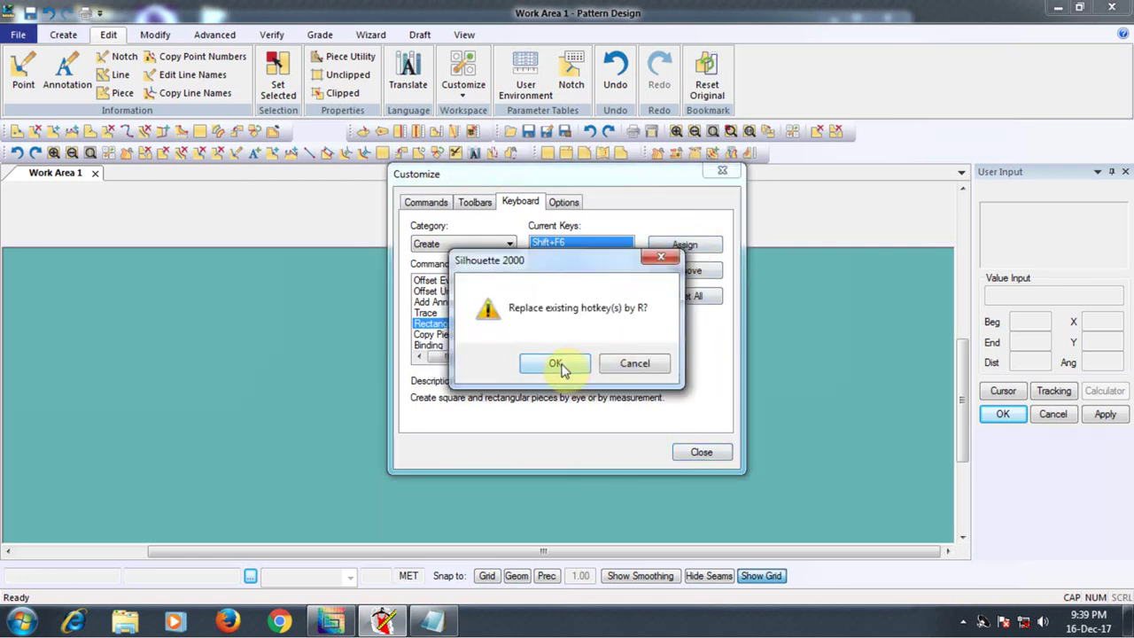
left_click(556, 363)
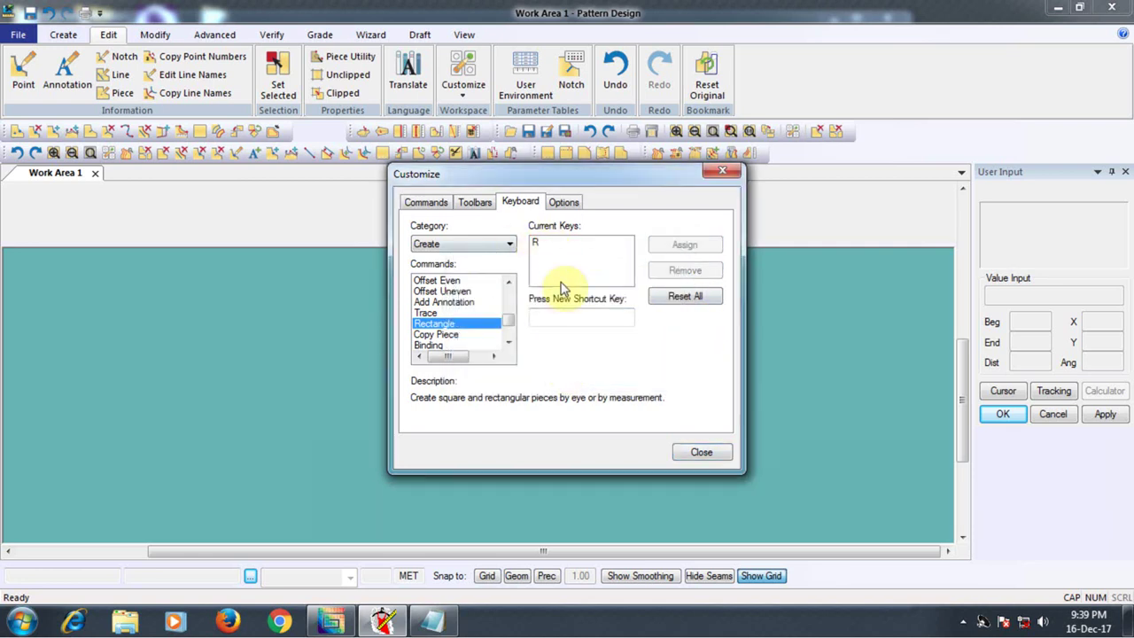
left_click(700, 454)
left_click(700, 453)
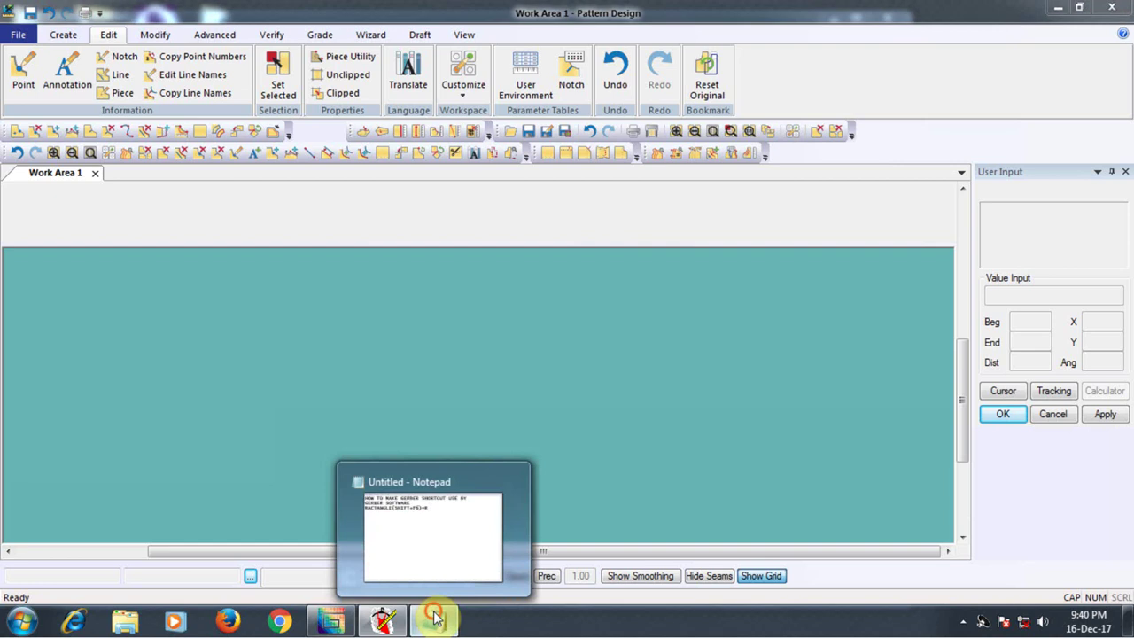
Locate 2-Point Curve in the Create tab's 2-Point dropdown, then bring Notepad forward.
left_click(435, 618)
left_click(435, 618)
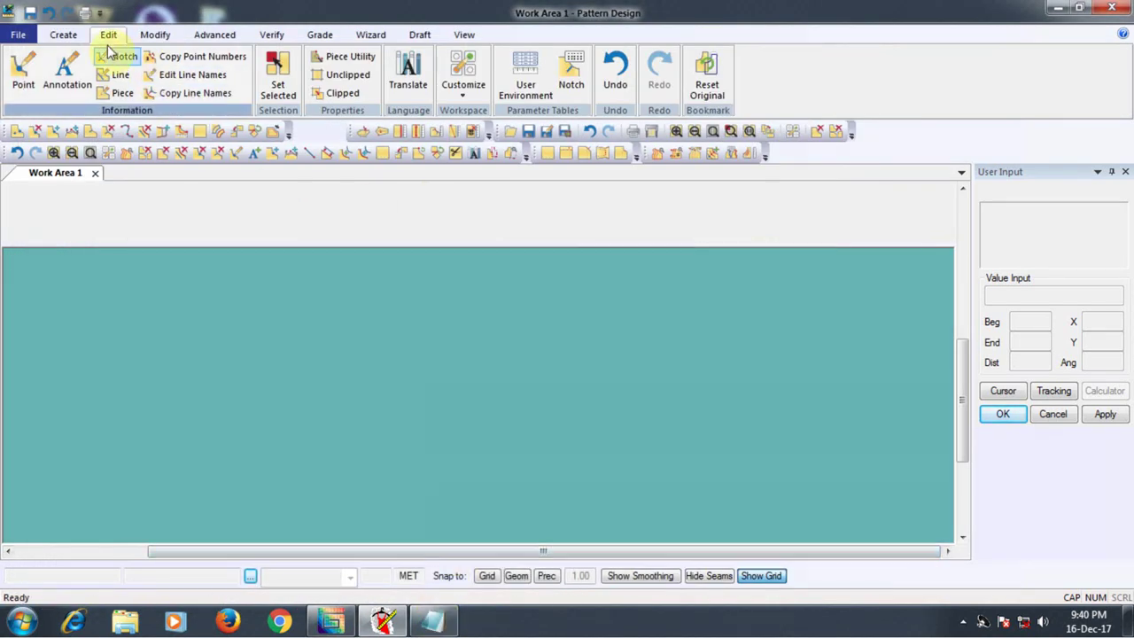
left_click(69, 39)
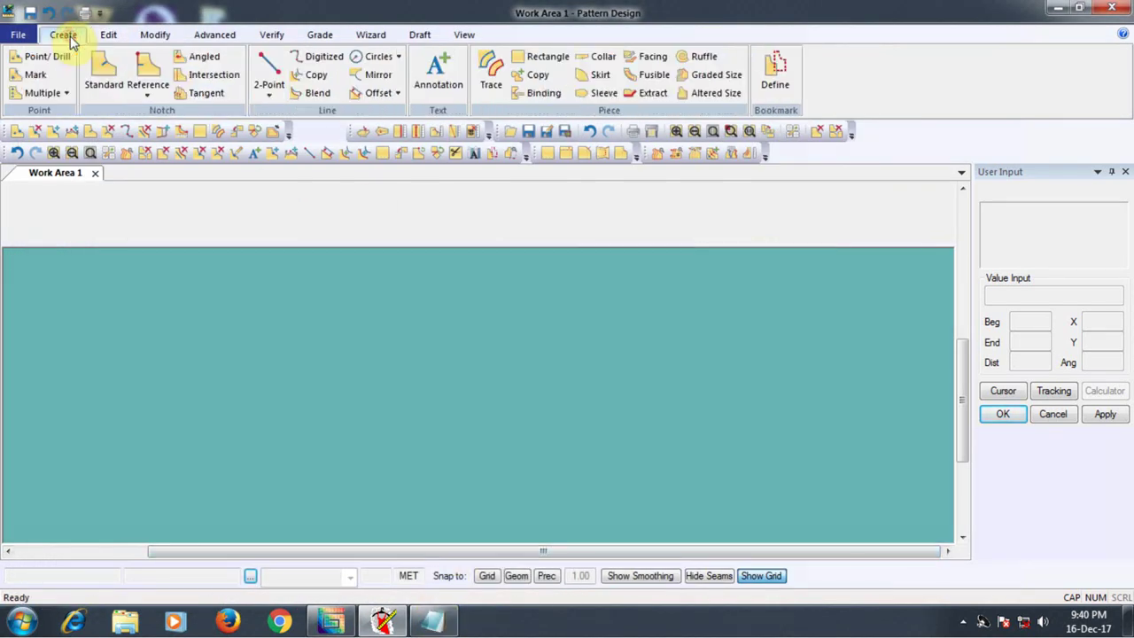
left_click(266, 93)
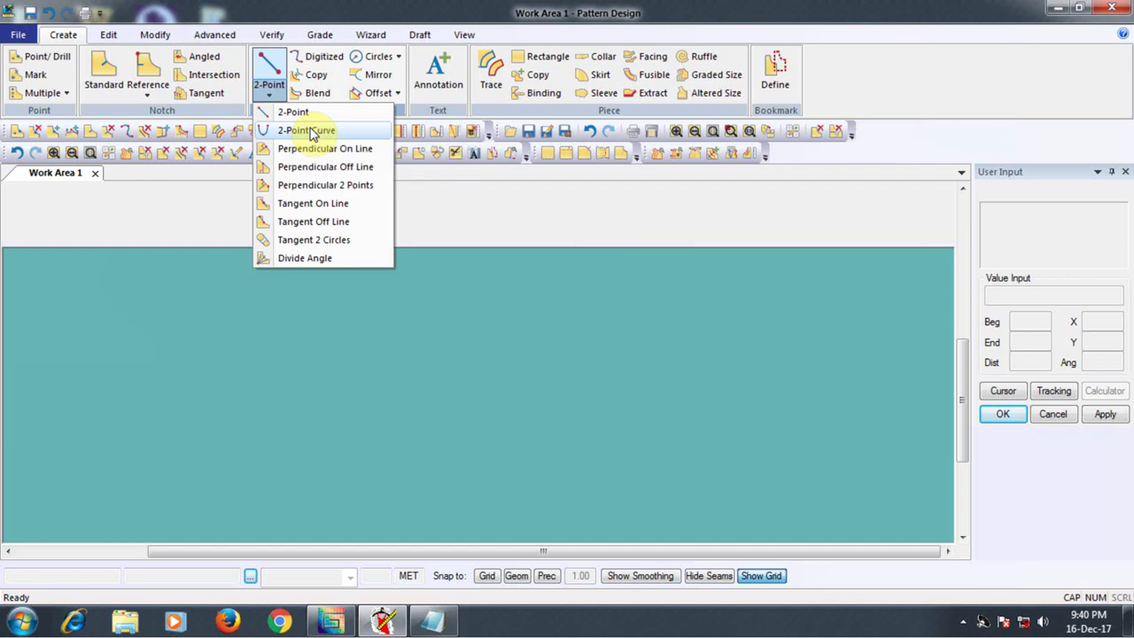
left_click(432, 622)
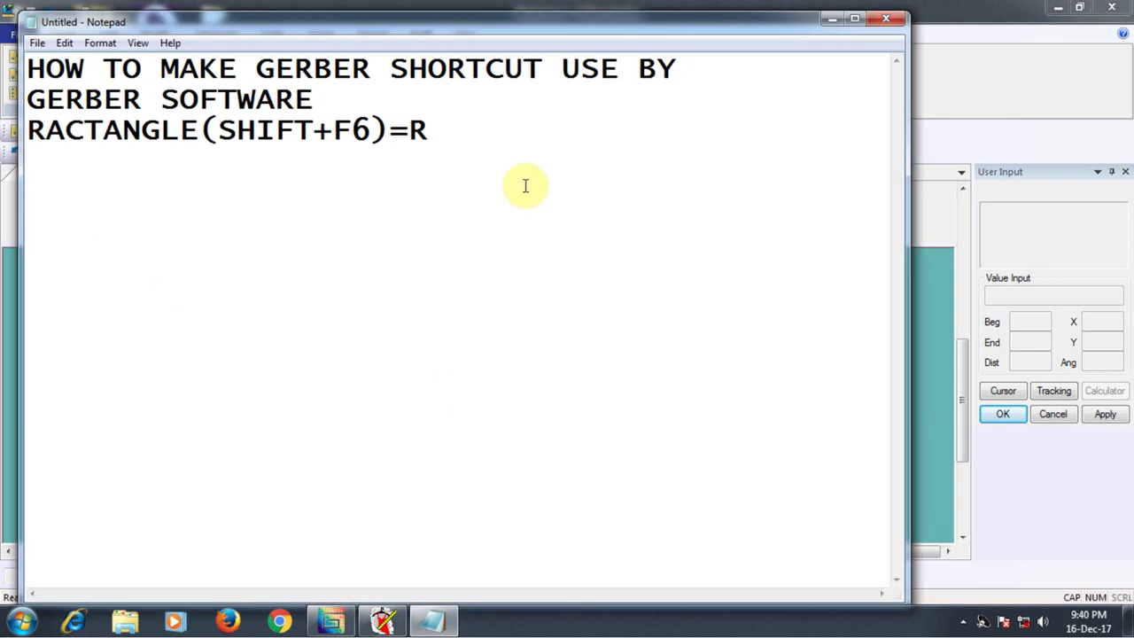
Add a fourth notes line '2 POINT CURVE(ALT+8)=C' and switch back to Pattern Design.
key("Return")
type("2 ")
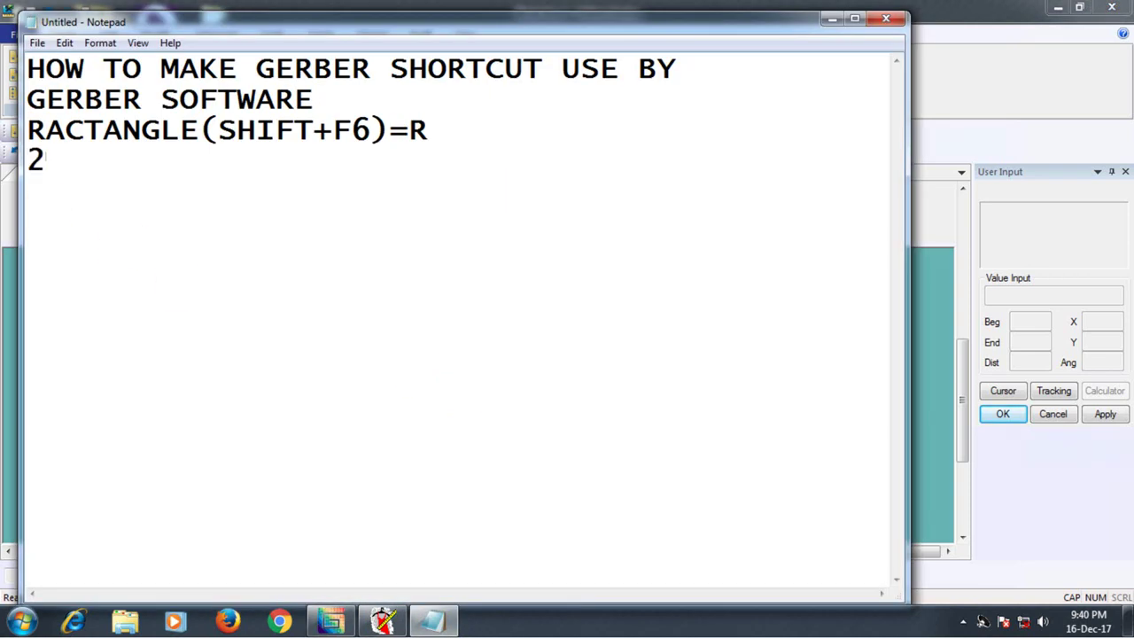
type("POINT ")
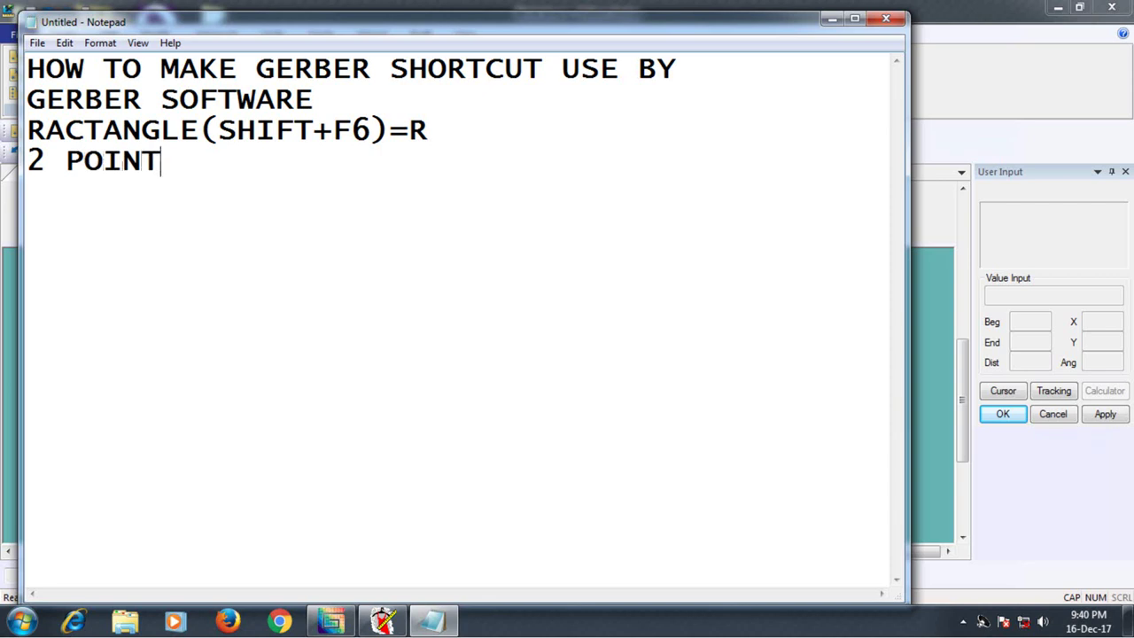
type("CUR")
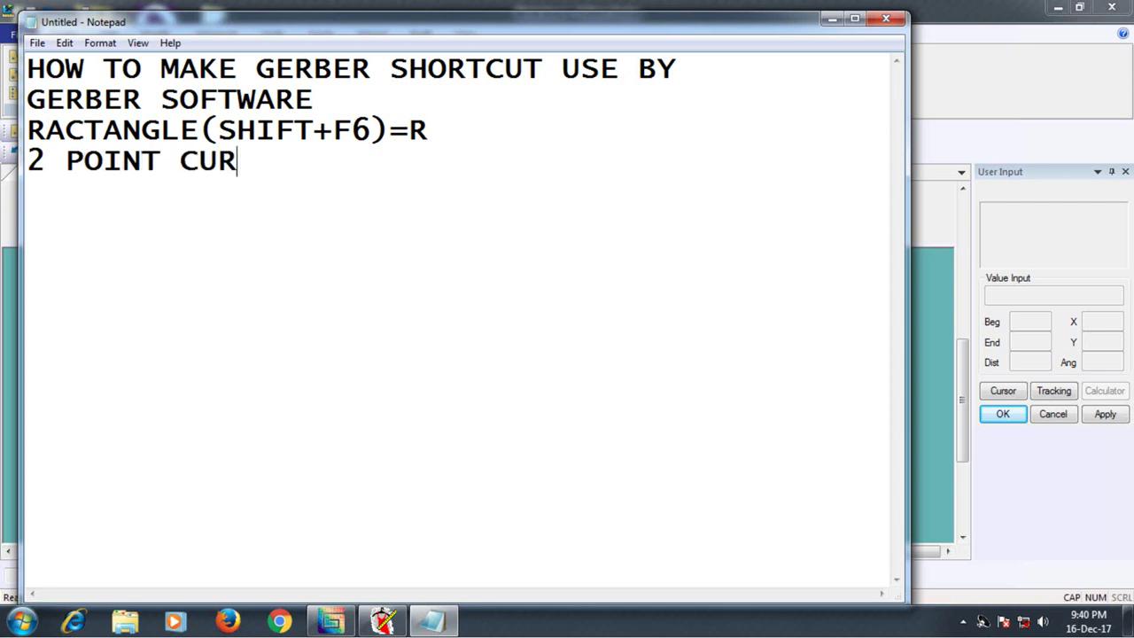
type("VE")
type("(")
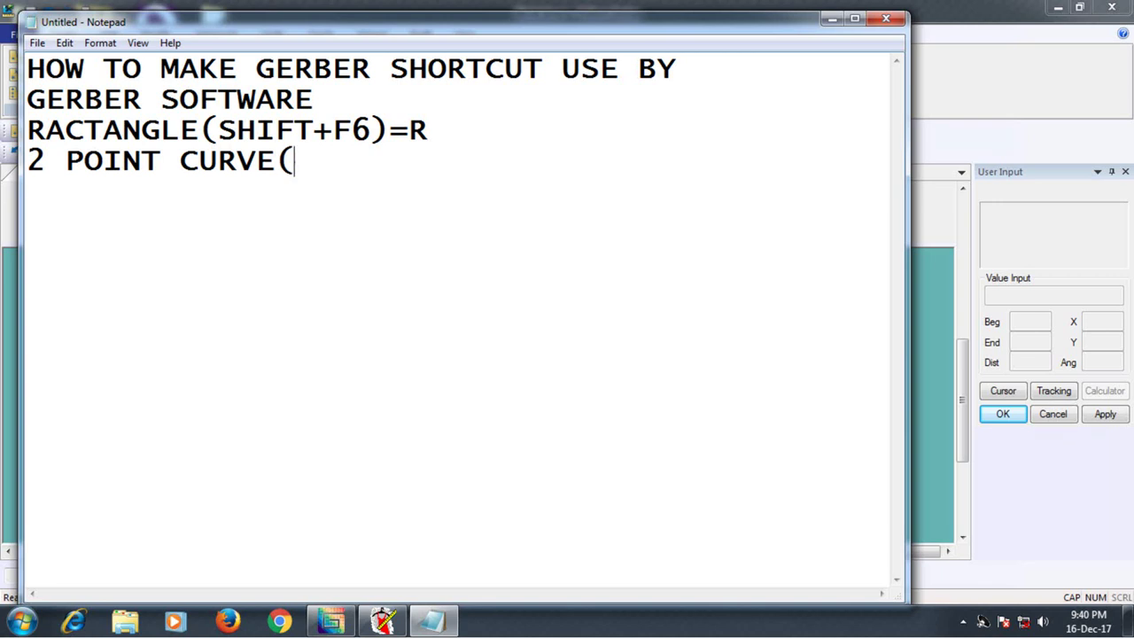
type("A")
type("LT")
type("+8")
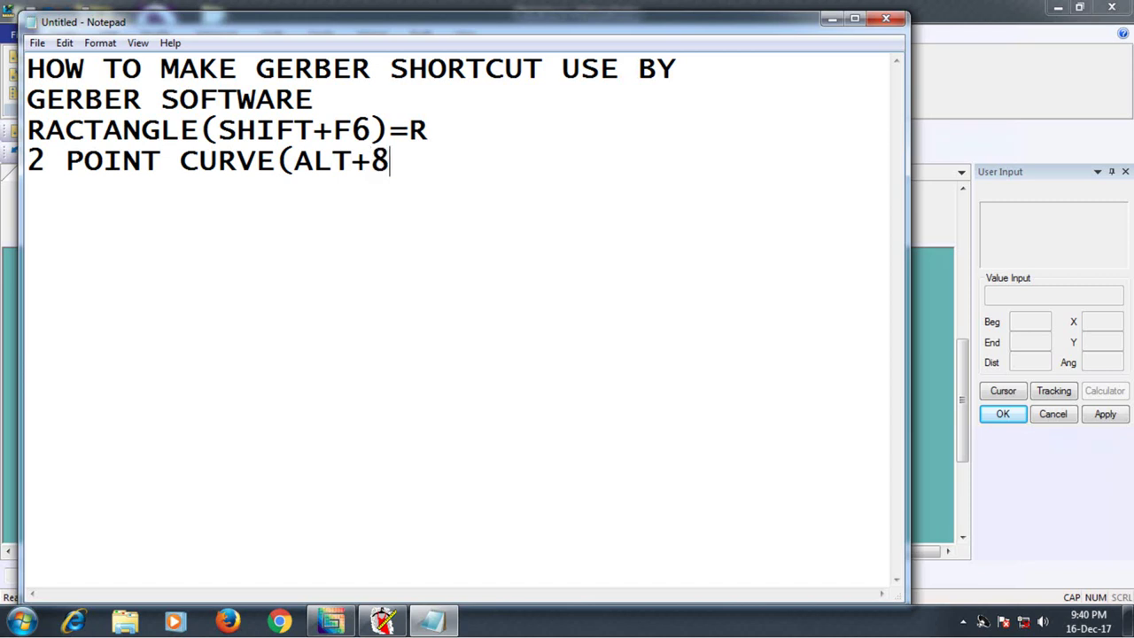
type(")=")
type("C")
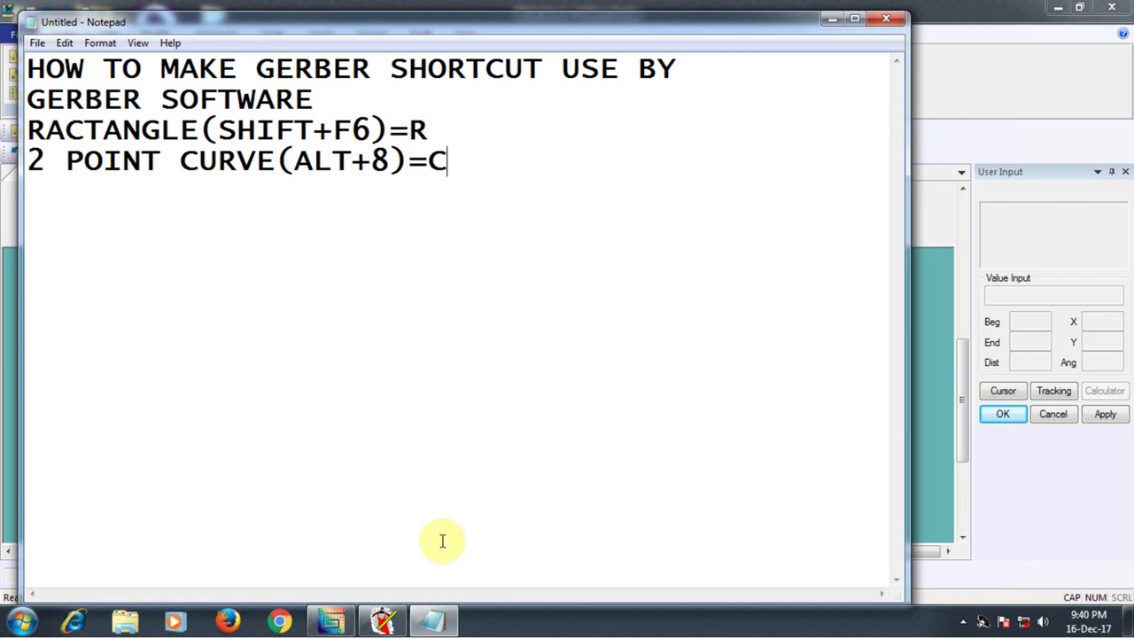
left_click(383, 621)
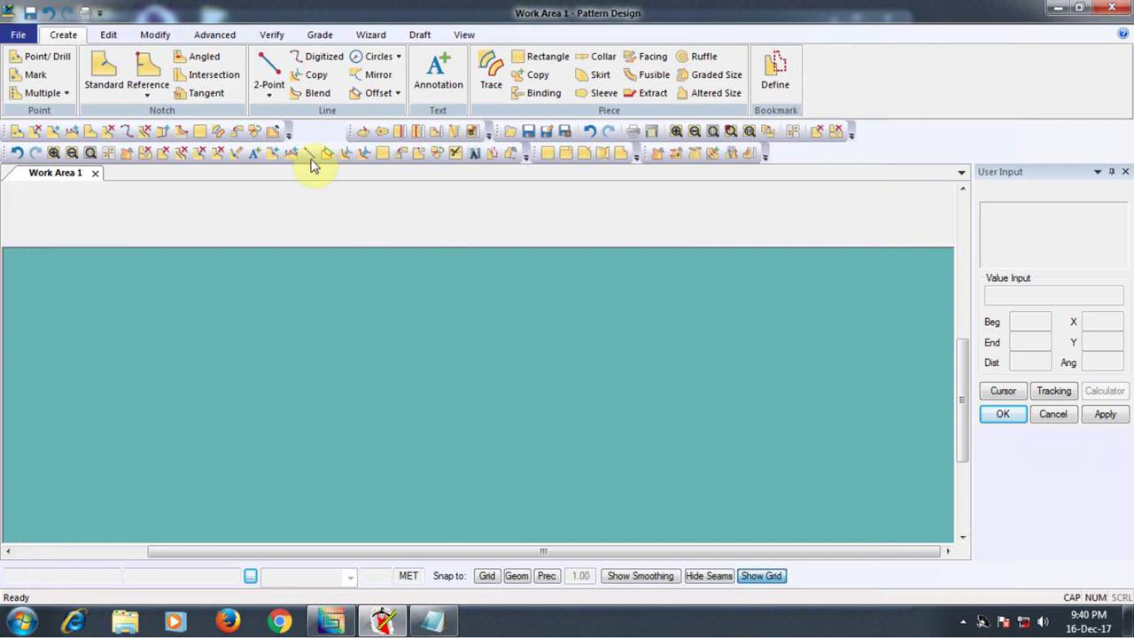
Open Customize's Keyboard tab, pick the Create category and scroll the command list.
left_click(107, 35)
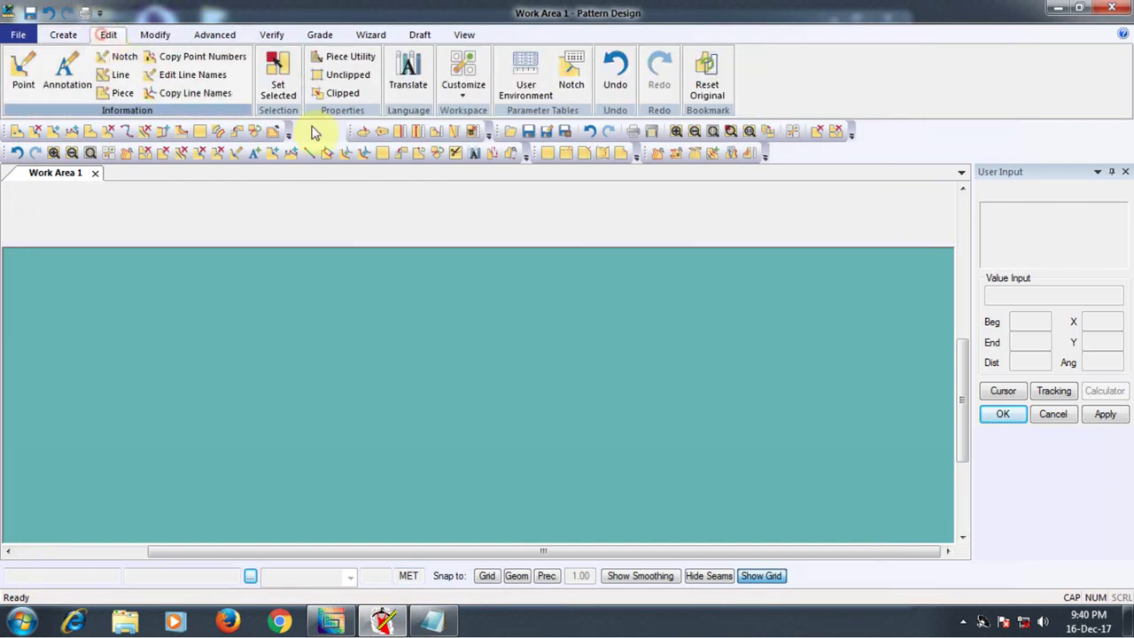
left_click(465, 101)
left_click(480, 147)
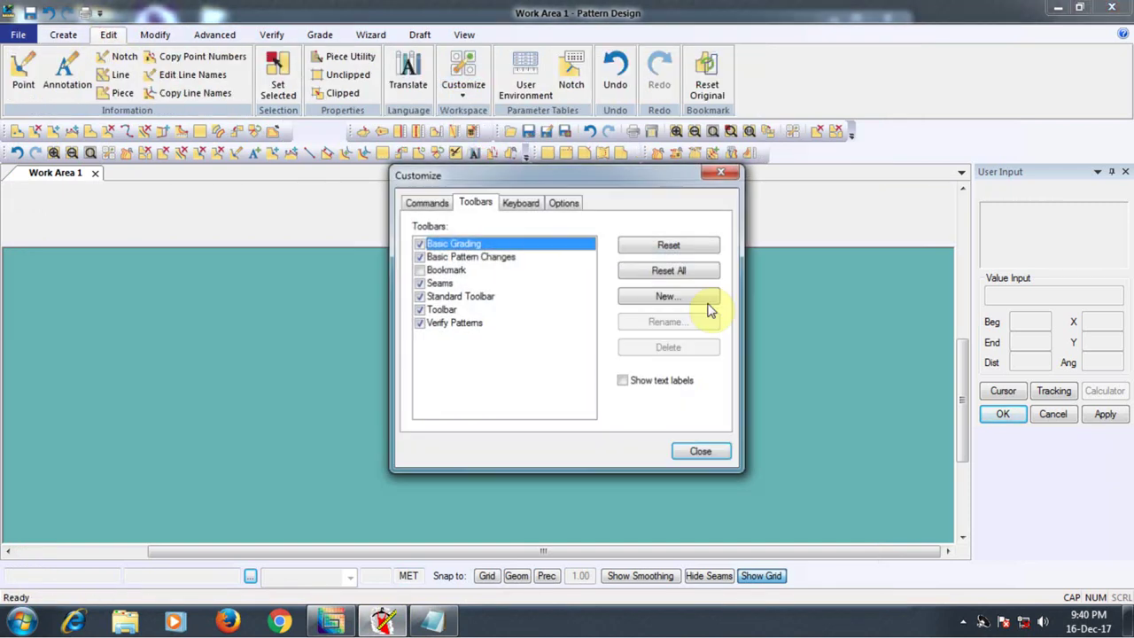
left_click(521, 203)
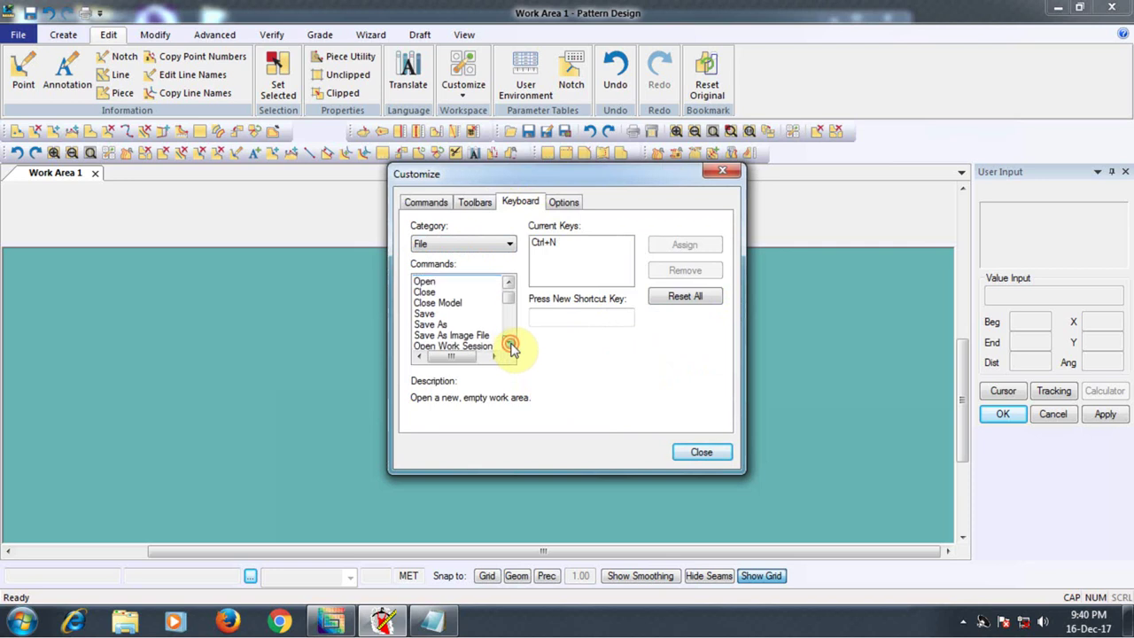
left_click(510, 243)
left_click(437, 269)
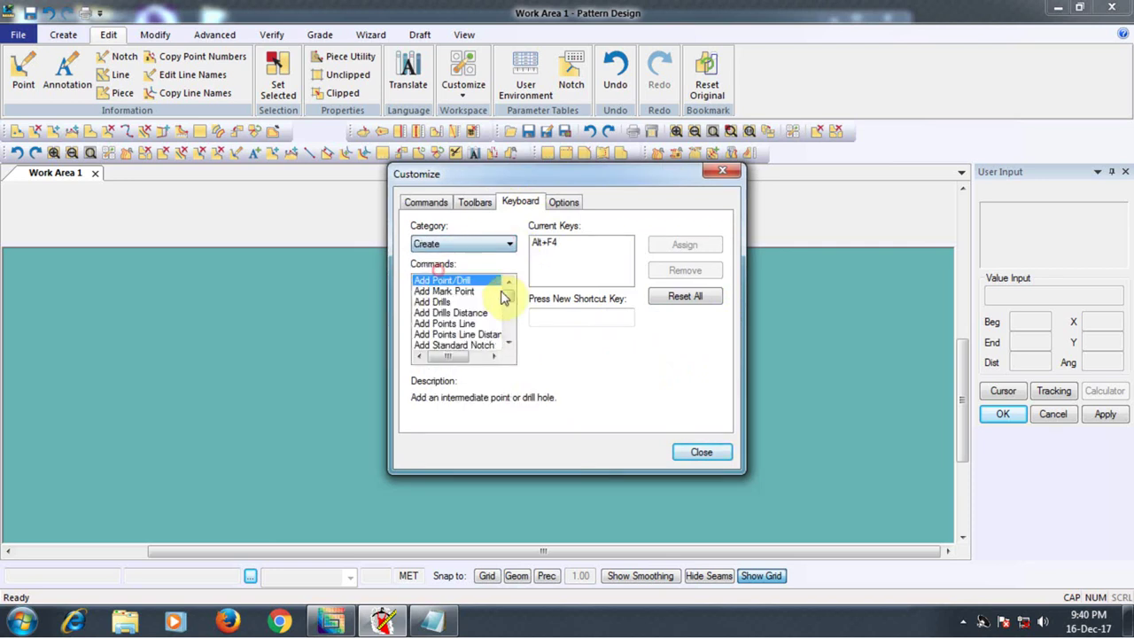
left_click(509, 300)
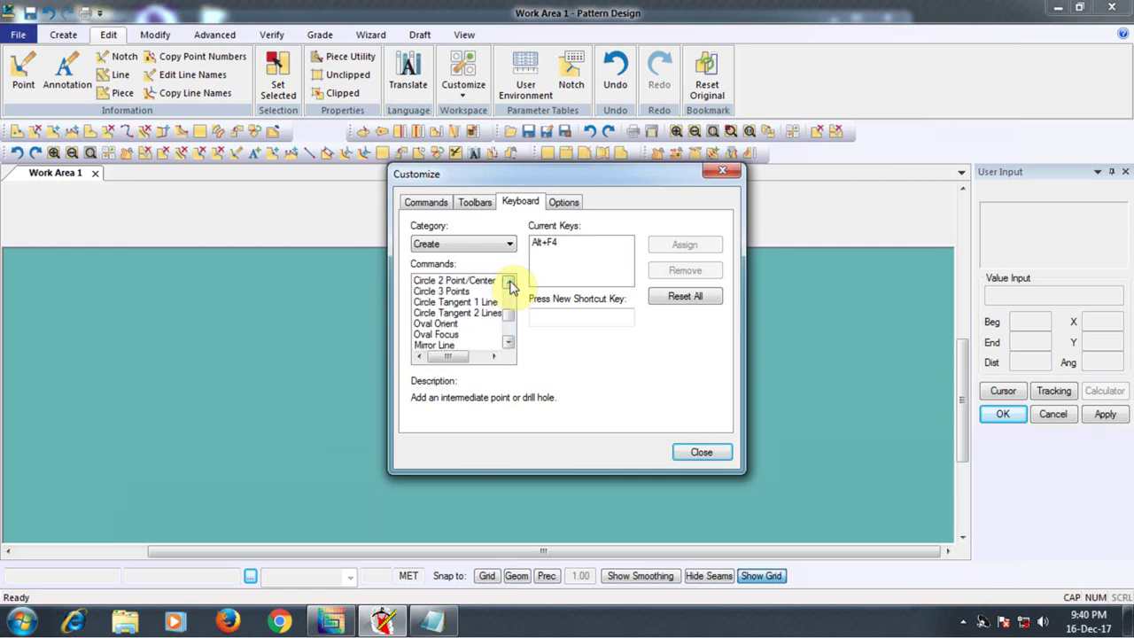
left_click(509, 282)
left_click(509, 282)
left_click(509, 282)
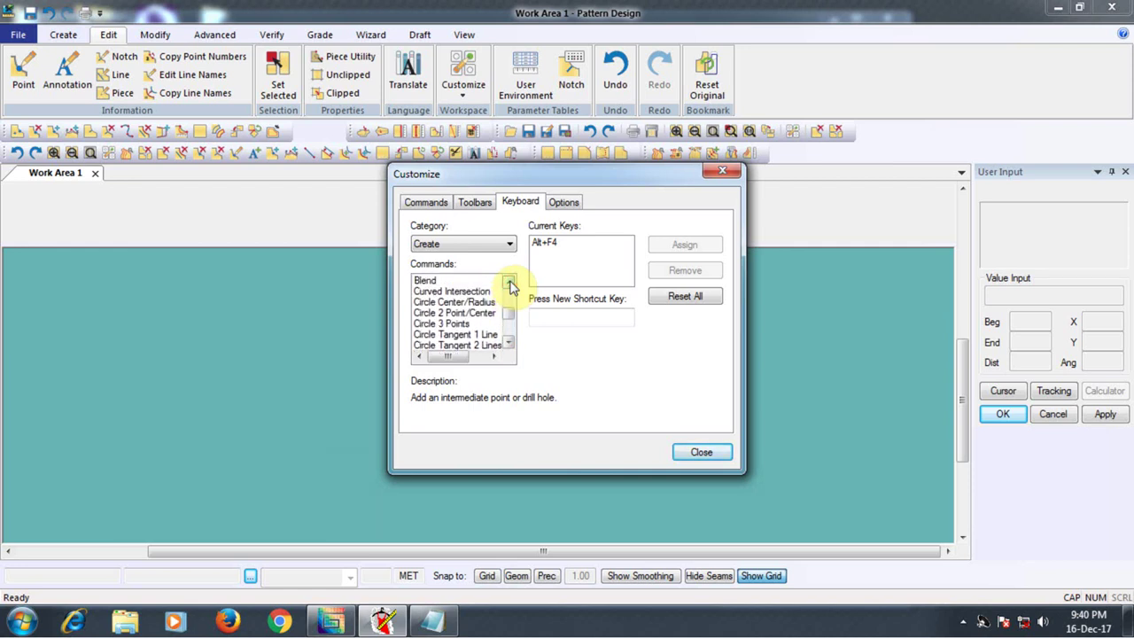
left_click(508, 345)
left_click(509, 344)
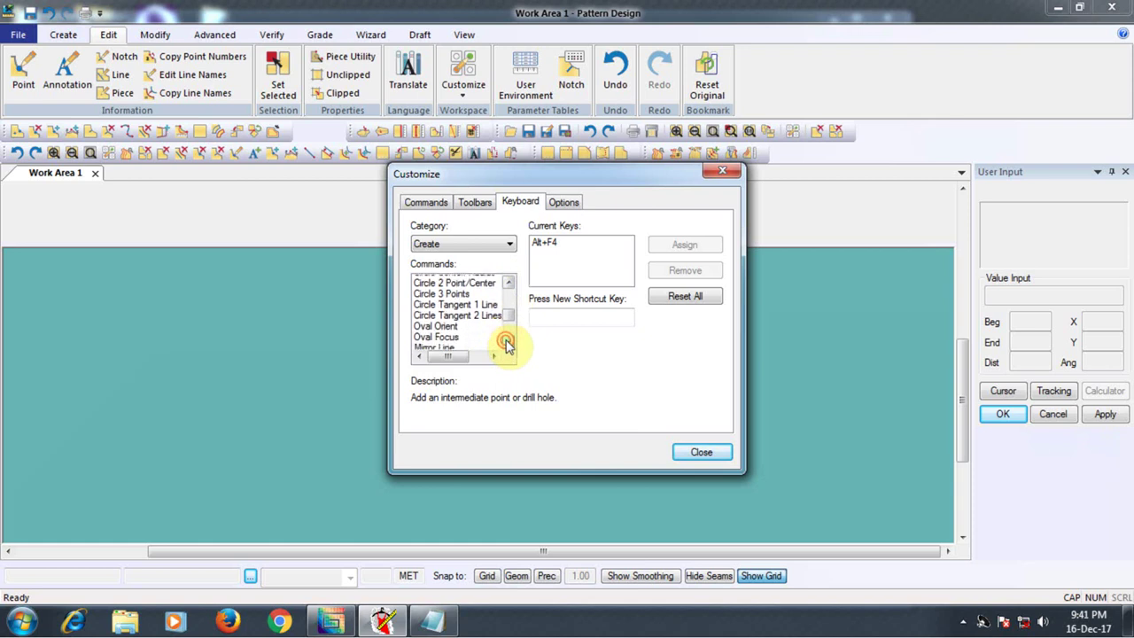
left_click(509, 345)
left_click(509, 345)
left_click(509, 284)
left_click(510, 283)
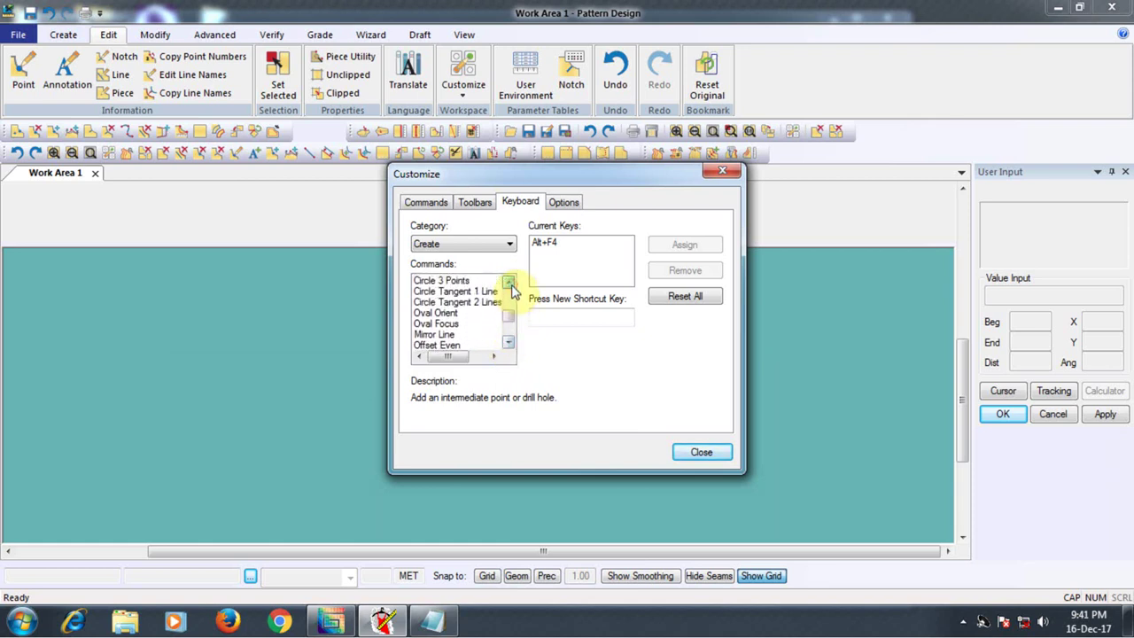
left_click(510, 284)
left_click(509, 283)
left_click(510, 284)
left_click(510, 284)
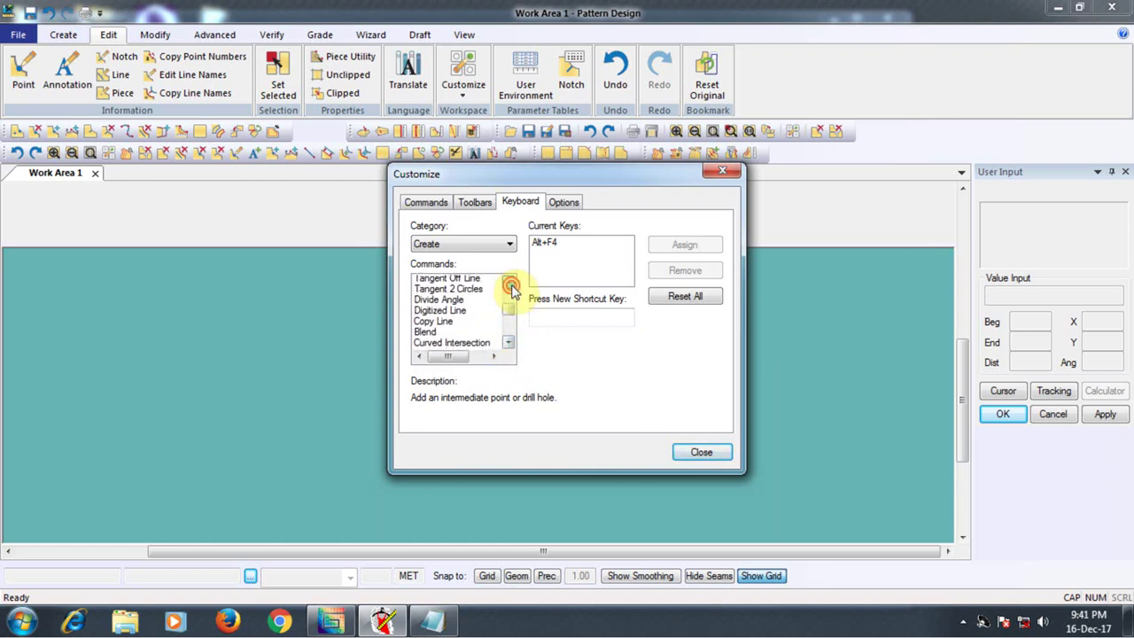
left_click(509, 283)
left_click(509, 283)
left_click(509, 283)
left_click(509, 284)
left_click(509, 283)
left_click(510, 283)
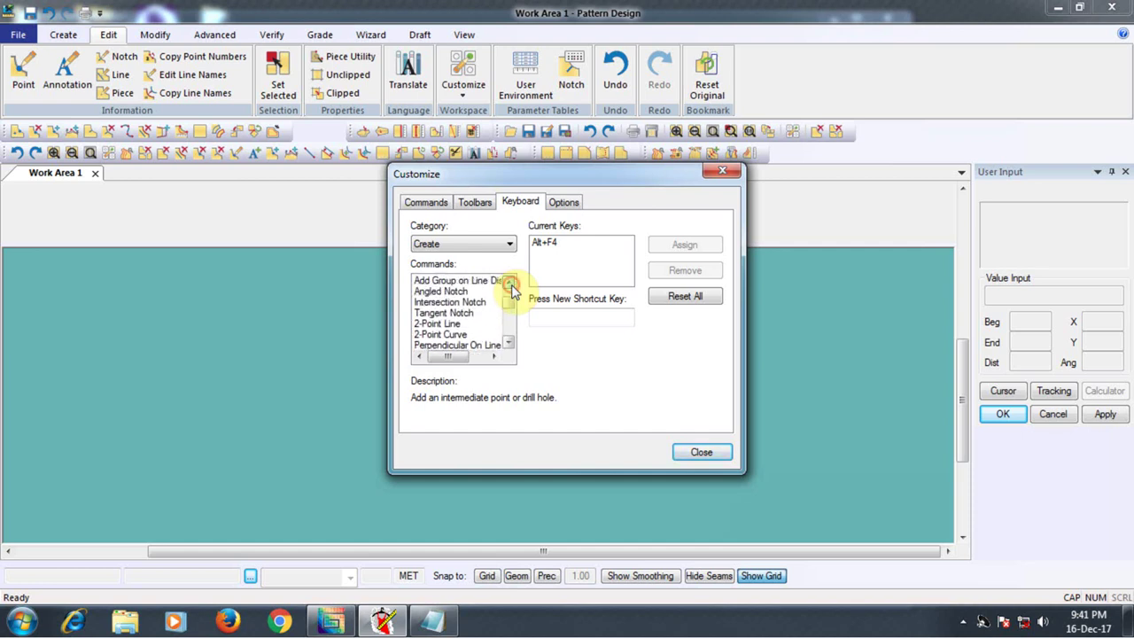
Reassign 2-Point Curve's shortcut from Alt+8 to C, confirm, and close the dialog.
left_click(452, 336)
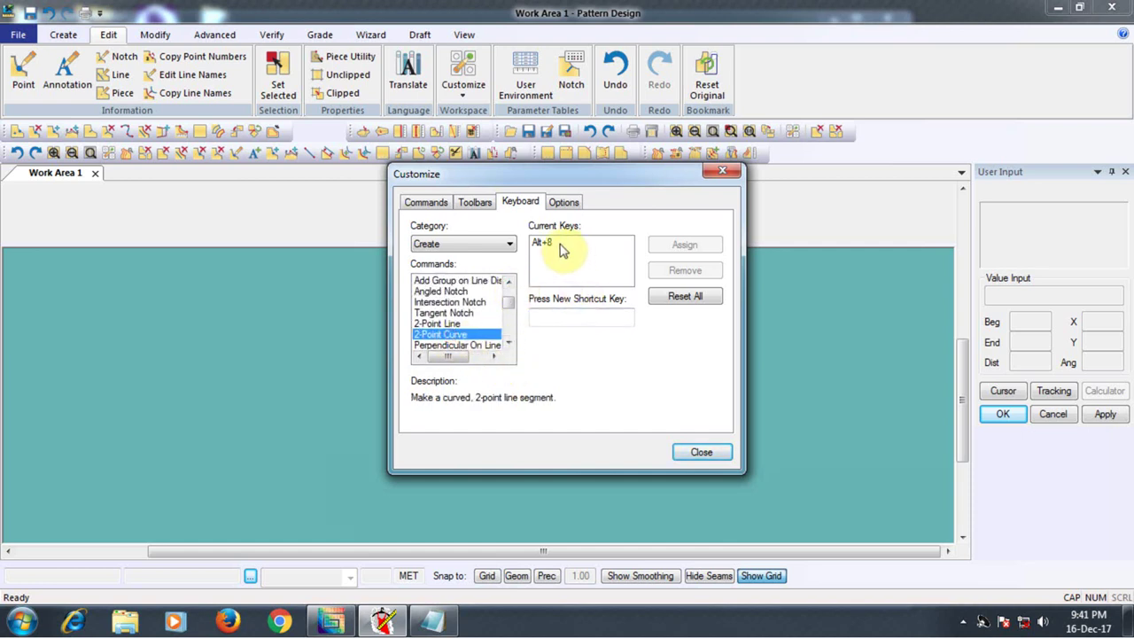
left_click(580, 322)
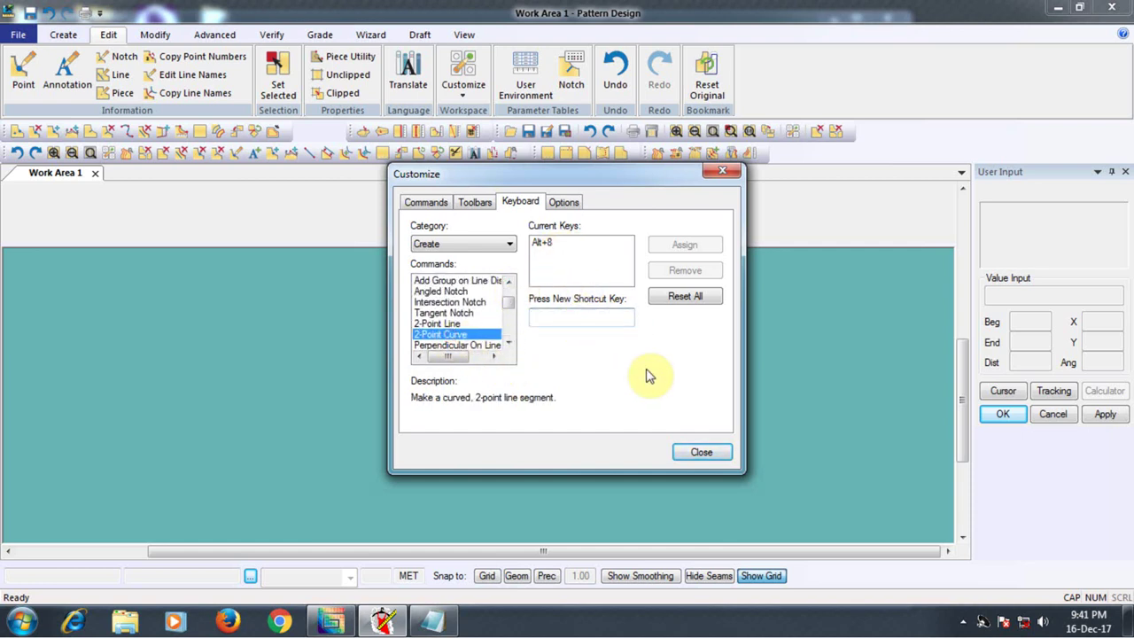
key("c")
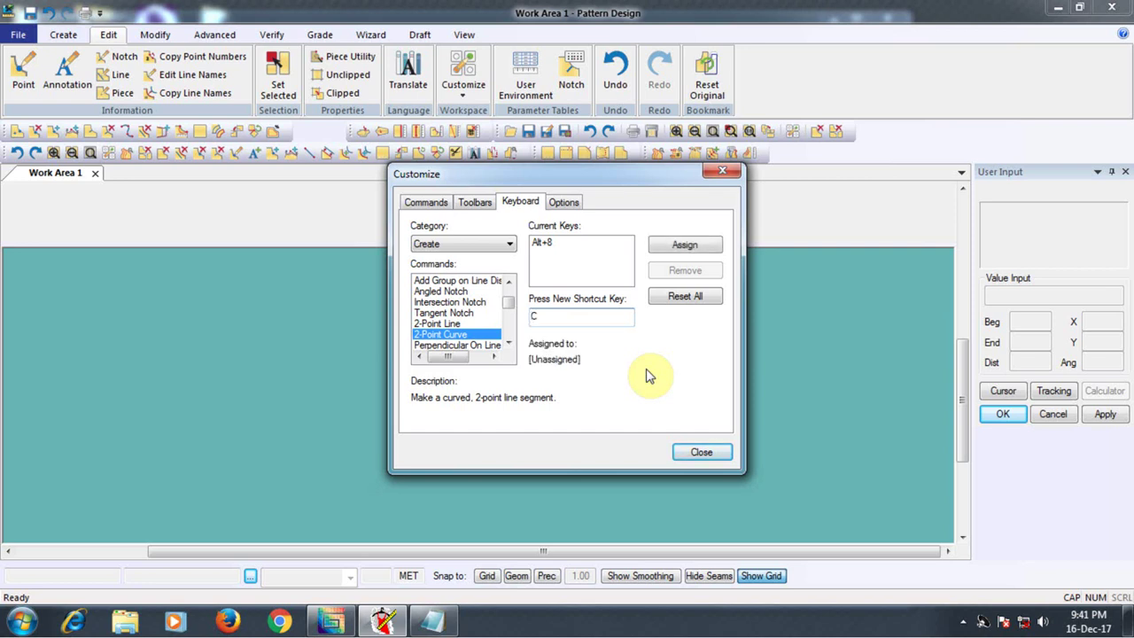
left_click(681, 246)
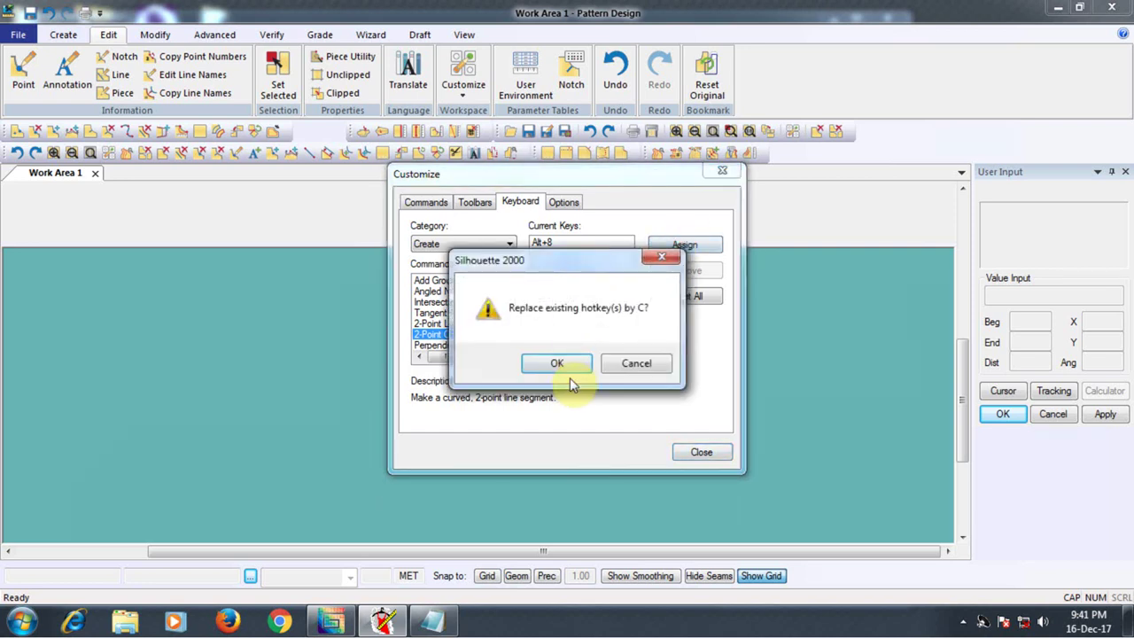
left_click(560, 361)
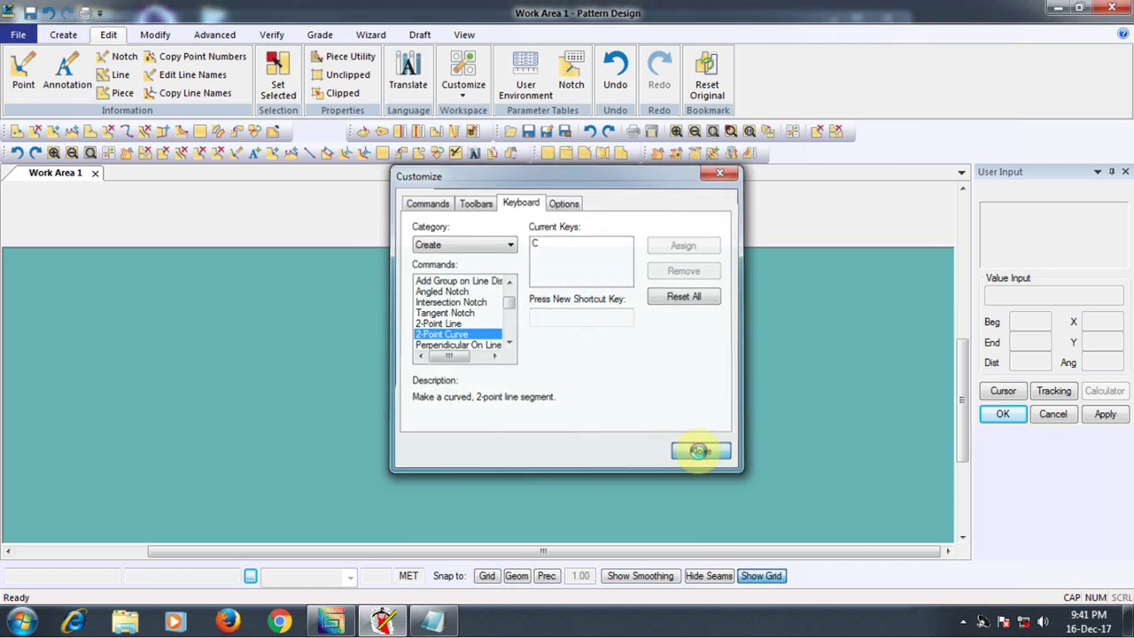
left_click(701, 453)
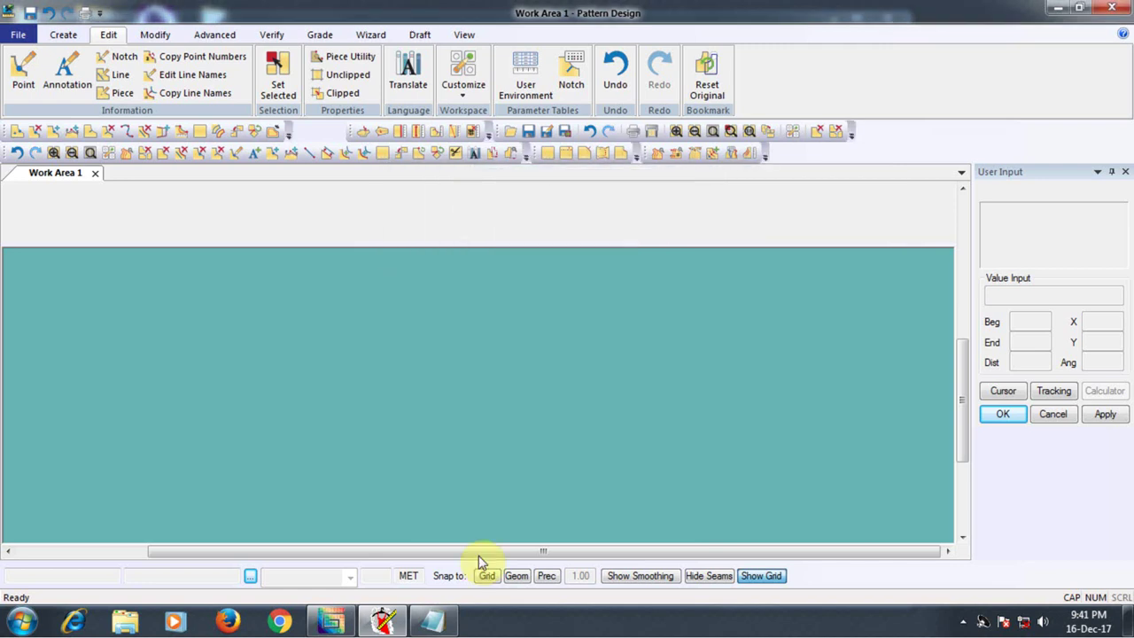
Bring up the Notepad shortcut notes and maximize them to show the table with custom keys R and C.
left_click(431, 622)
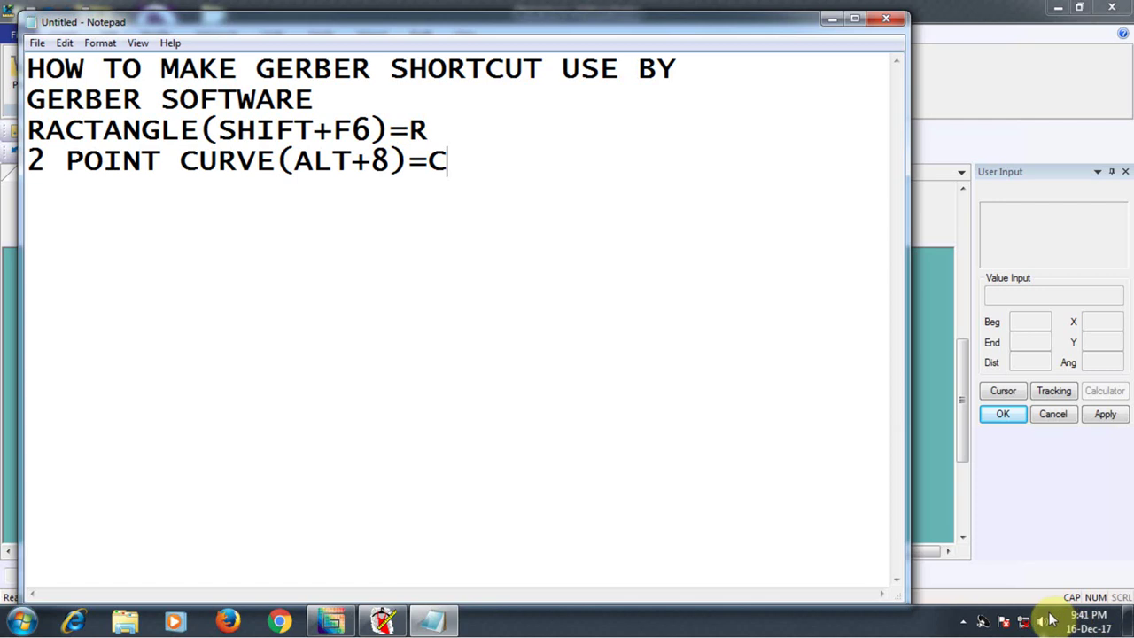
left_click(963, 622)
left_click(989, 510)
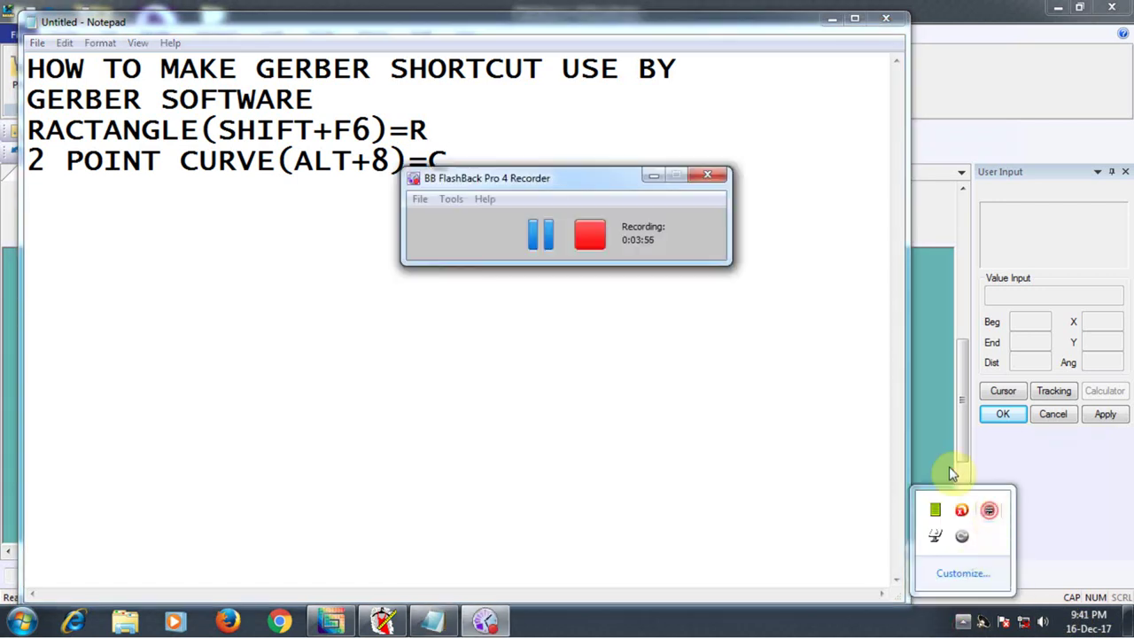
left_click_drag(573, 184, 929, 197)
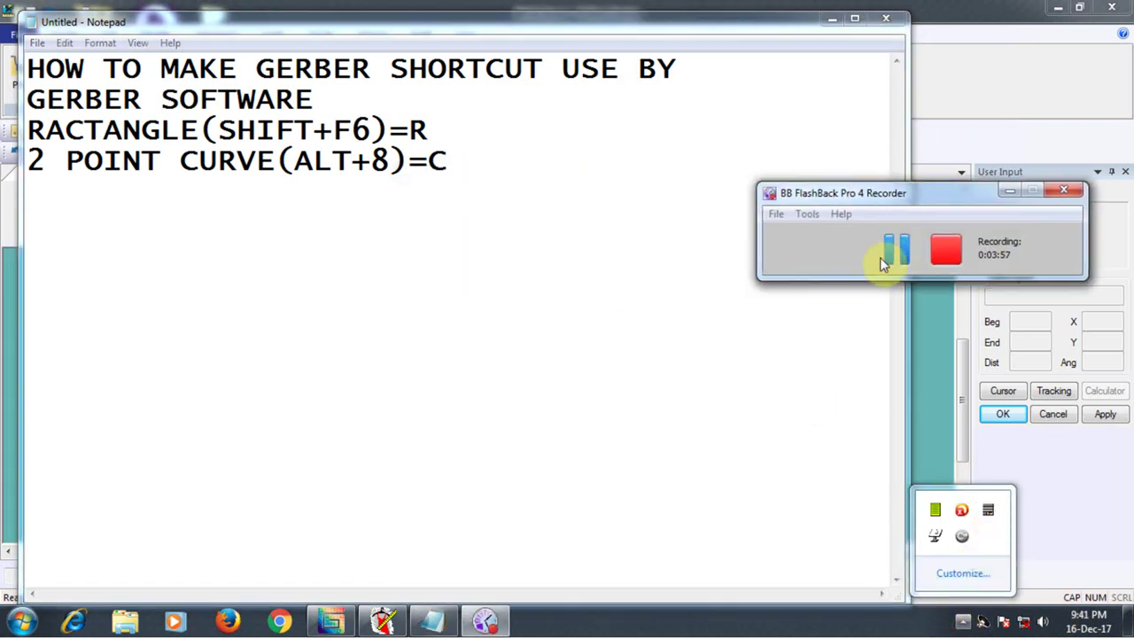
left_click(893, 250)
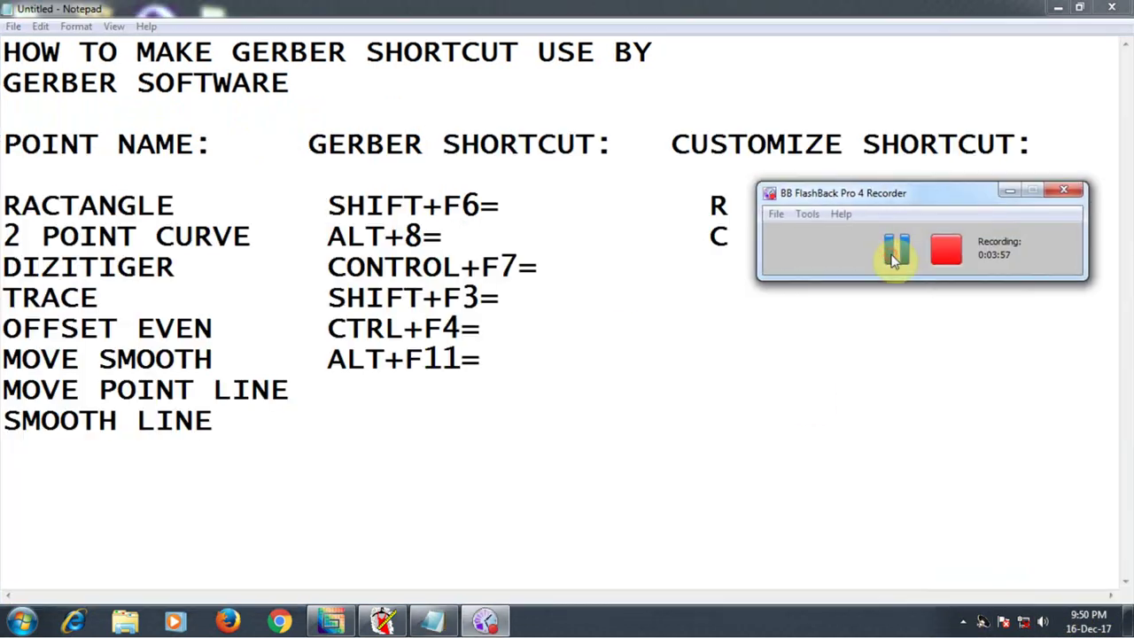
left_click(1007, 191)
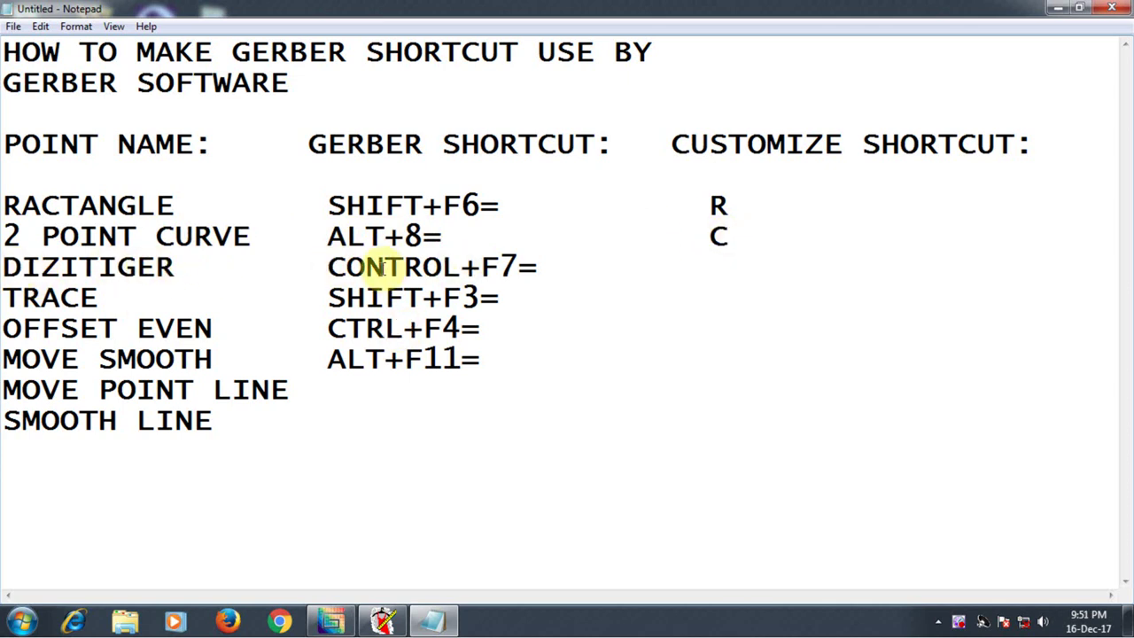
Enter custom keys Z, T and O for Dizitiger, Trace and Offset Even, correcting a mistyped X.
left_click(722, 266)
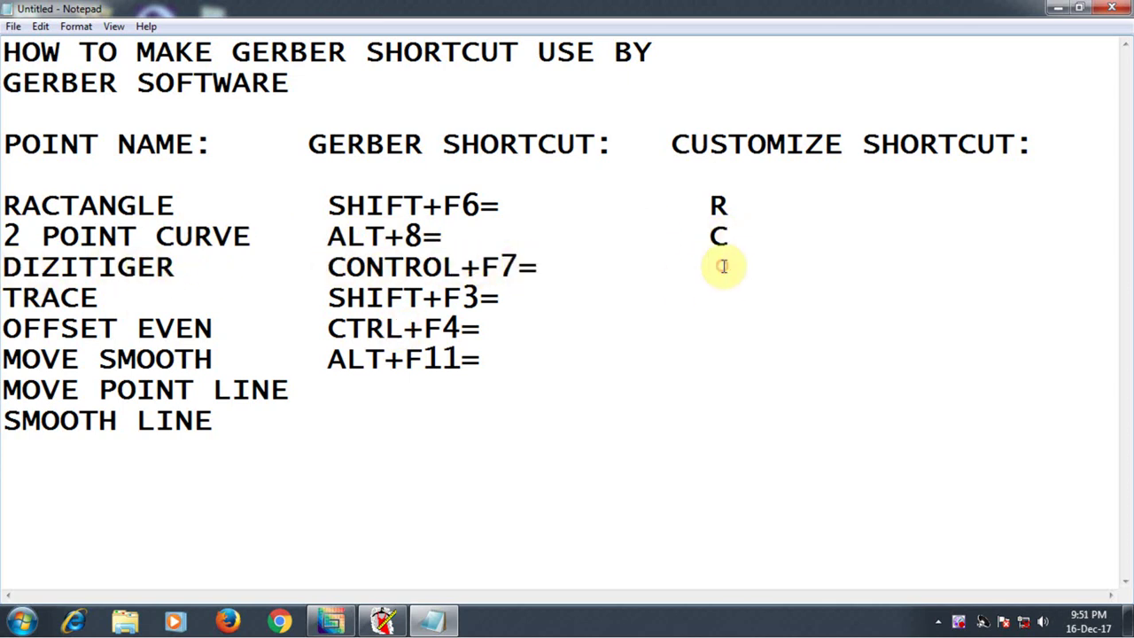
type("X")
key("BackSpace")
type("Z")
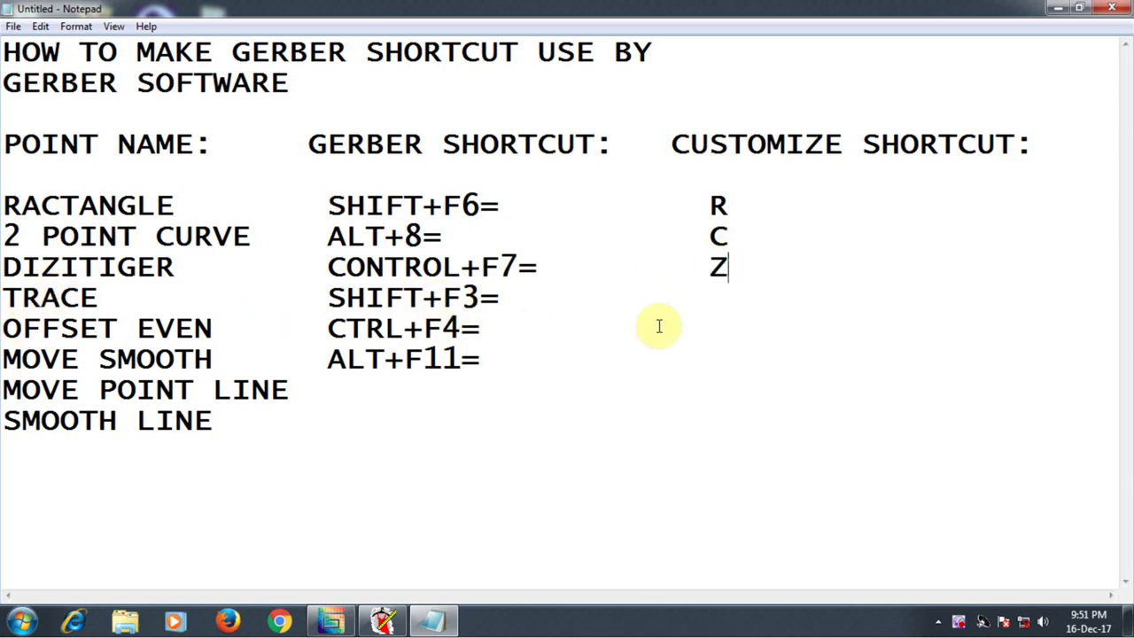
left_click(725, 303)
type("T")
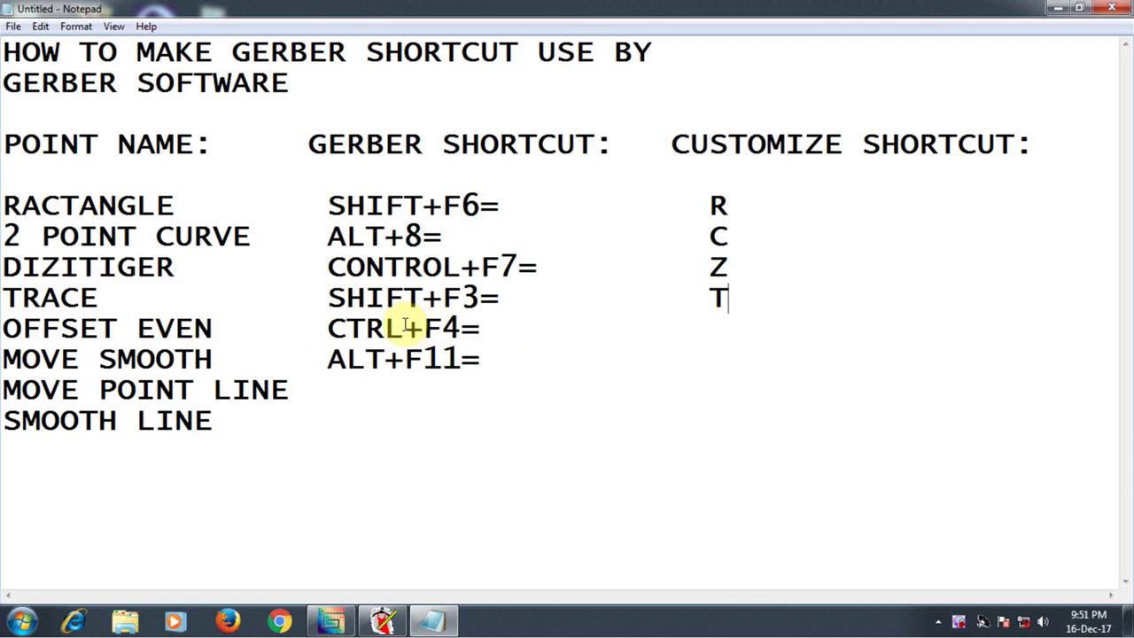
left_click(730, 335)
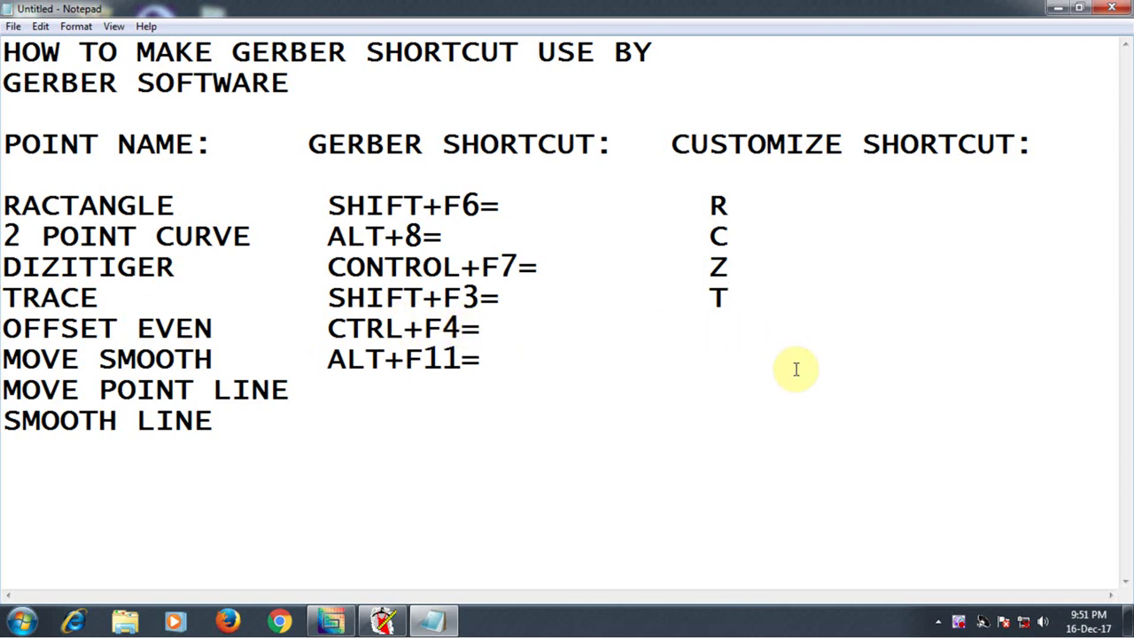
type("O")
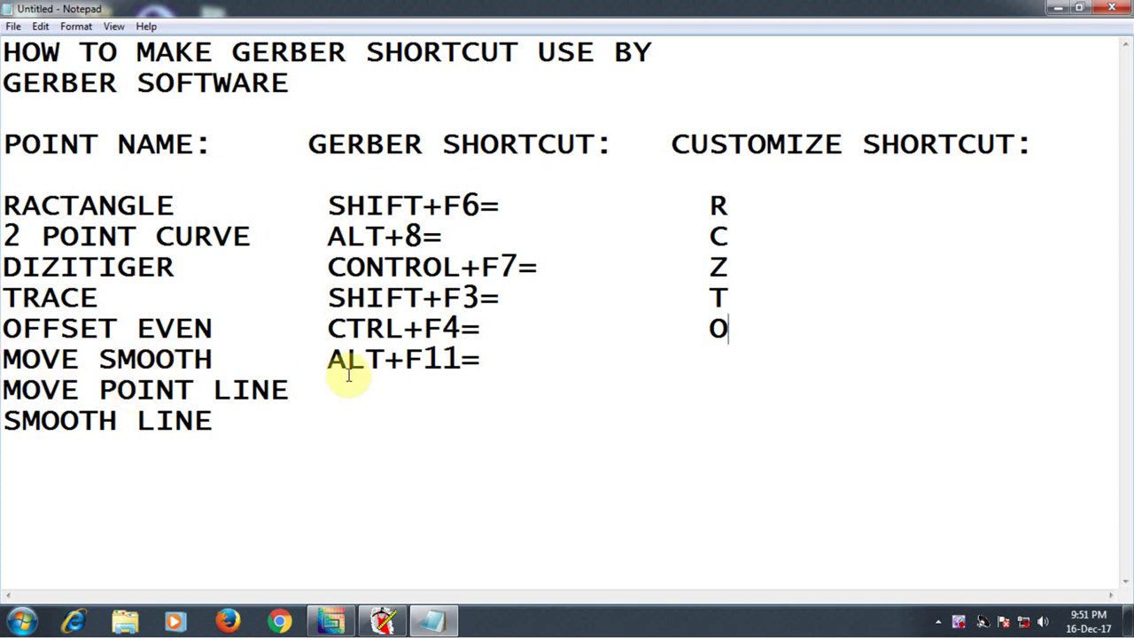
Fill in custom keys for Move Smooth, Move Point Line and Smooth Line, then return to Pattern Design.
left_click(726, 357)
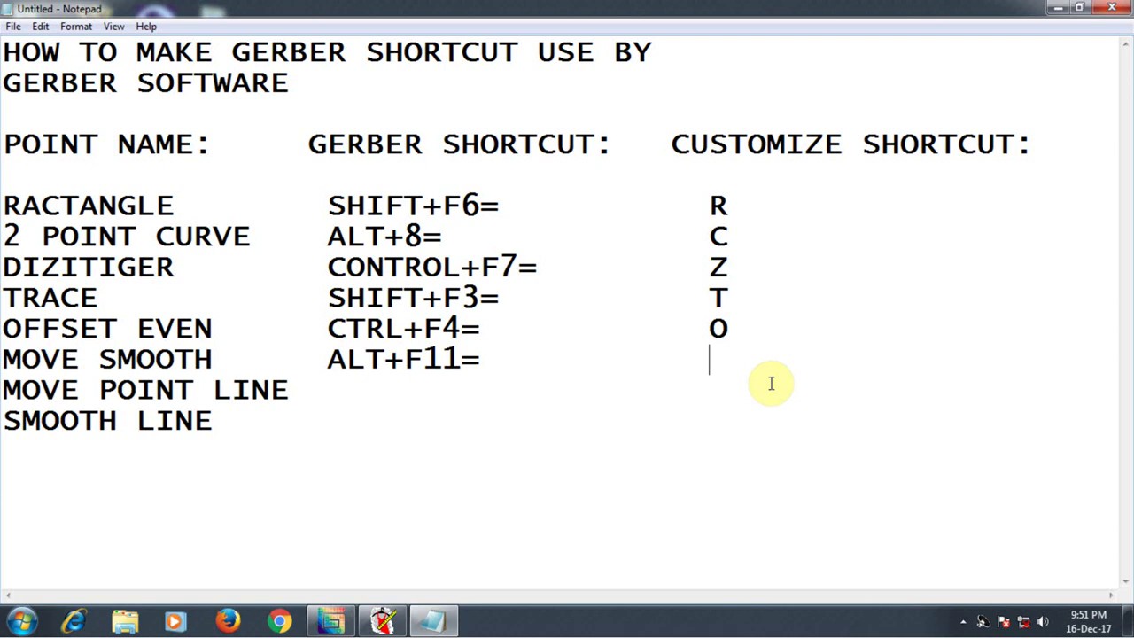
type("S")
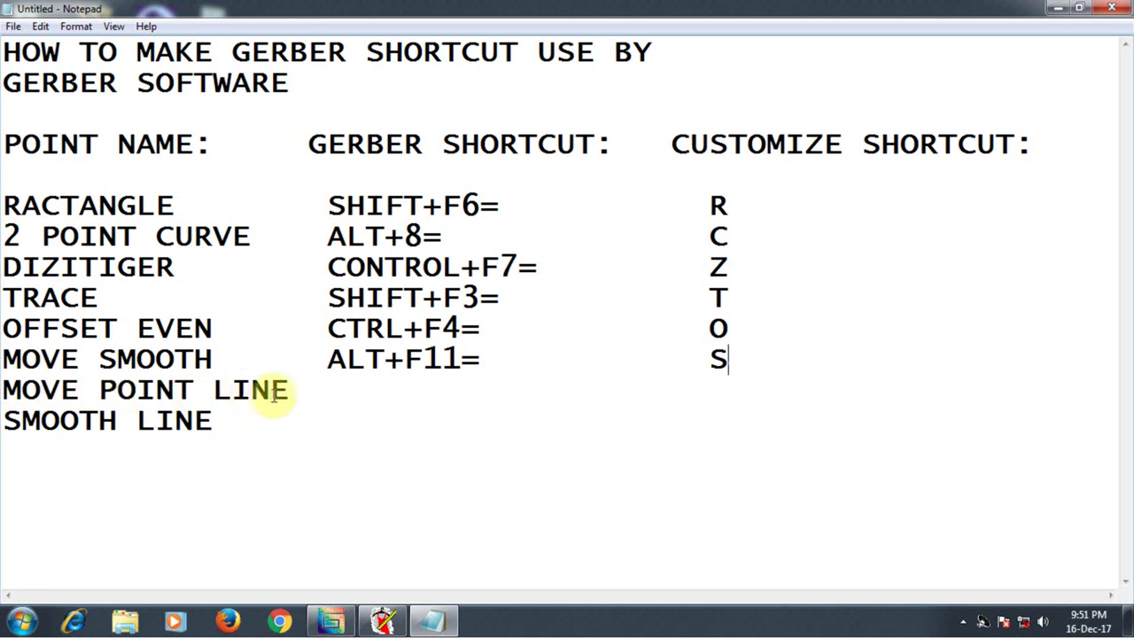
left_click(720, 383)
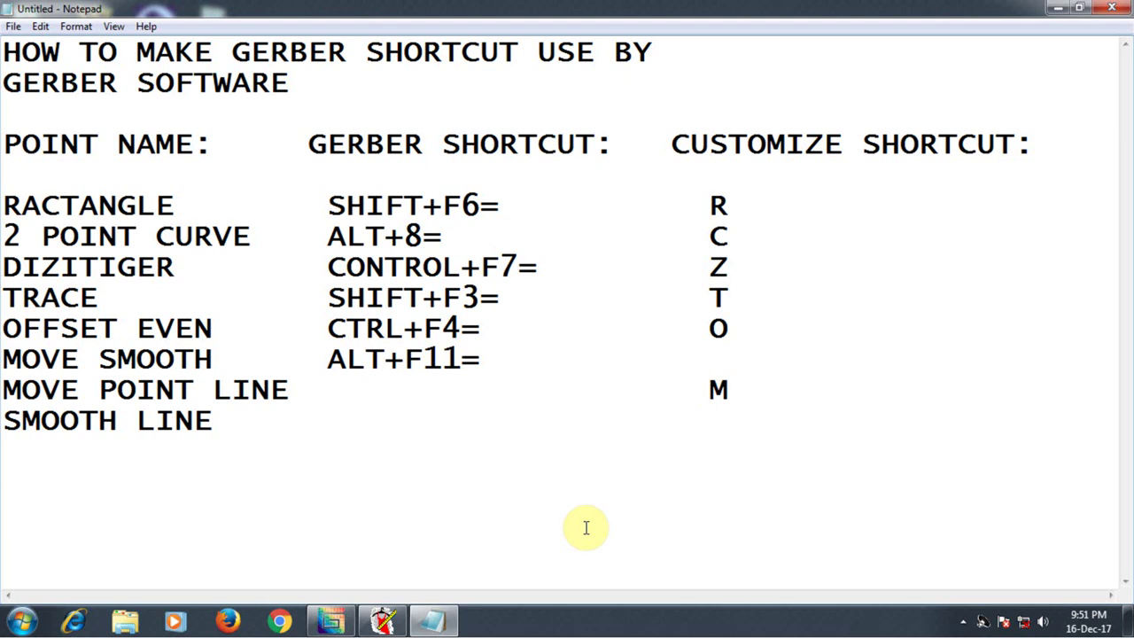
type("M")
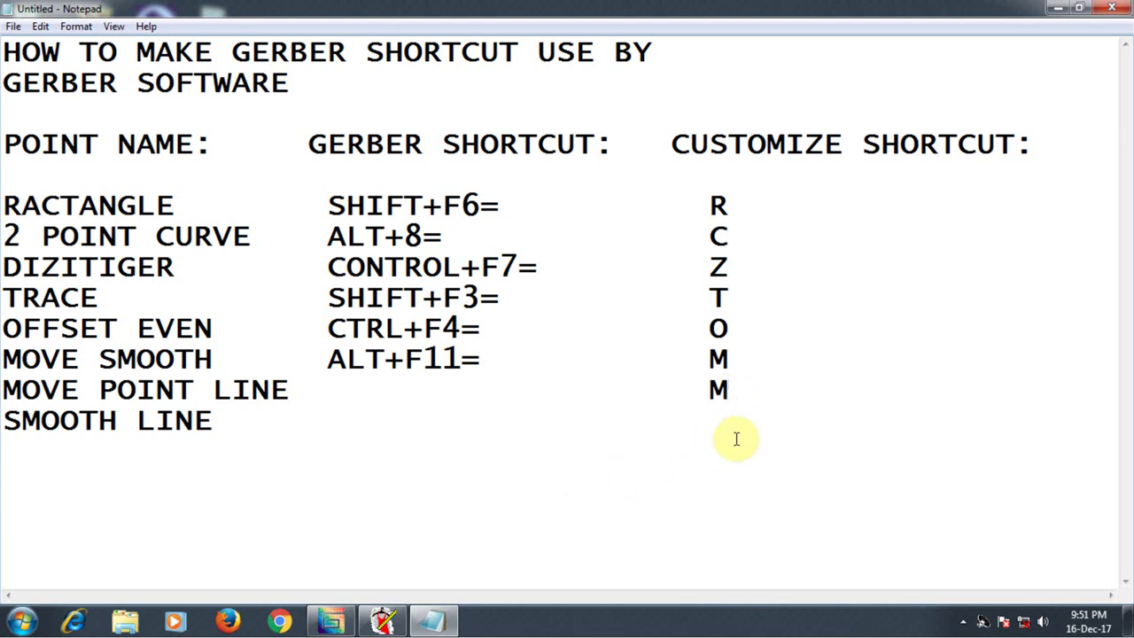
type("N")
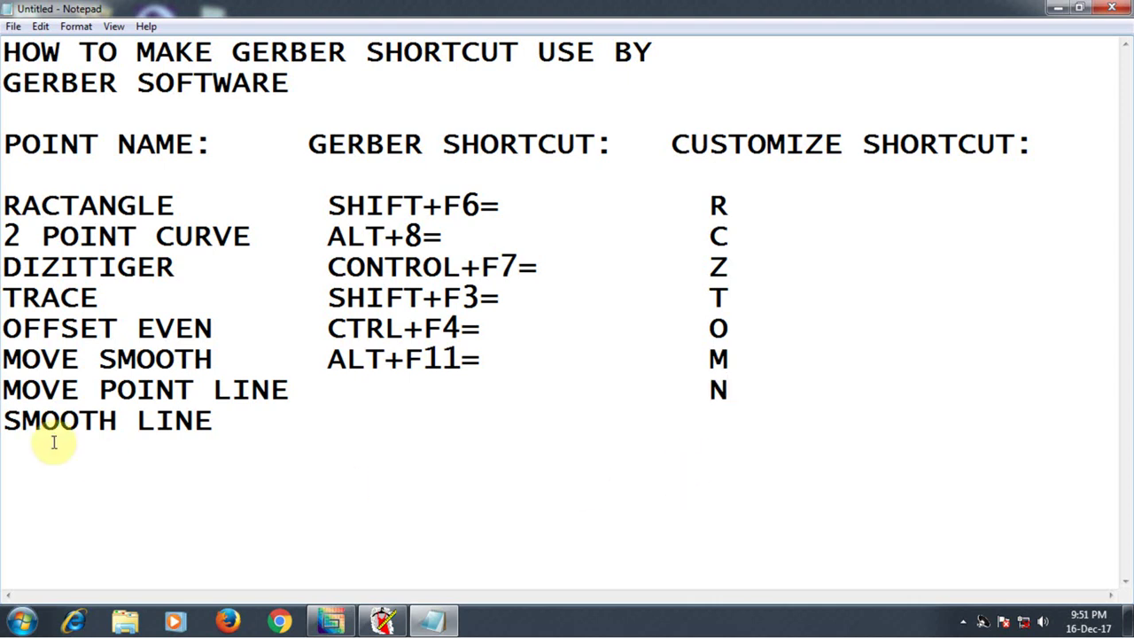
left_click(716, 417)
type("S")
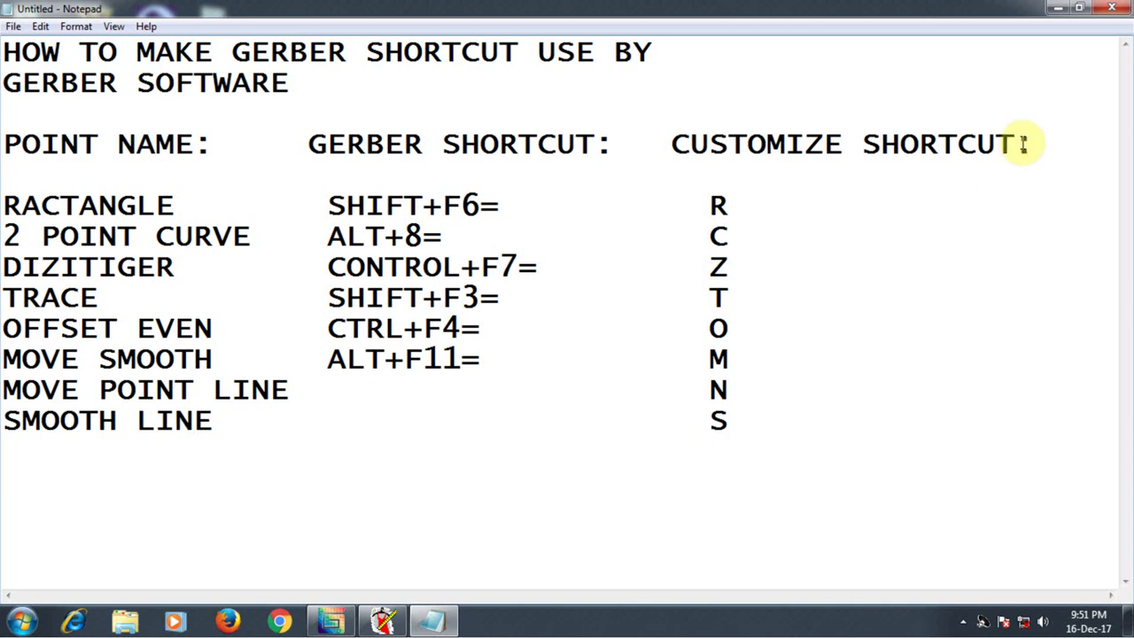
left_click(381, 623)
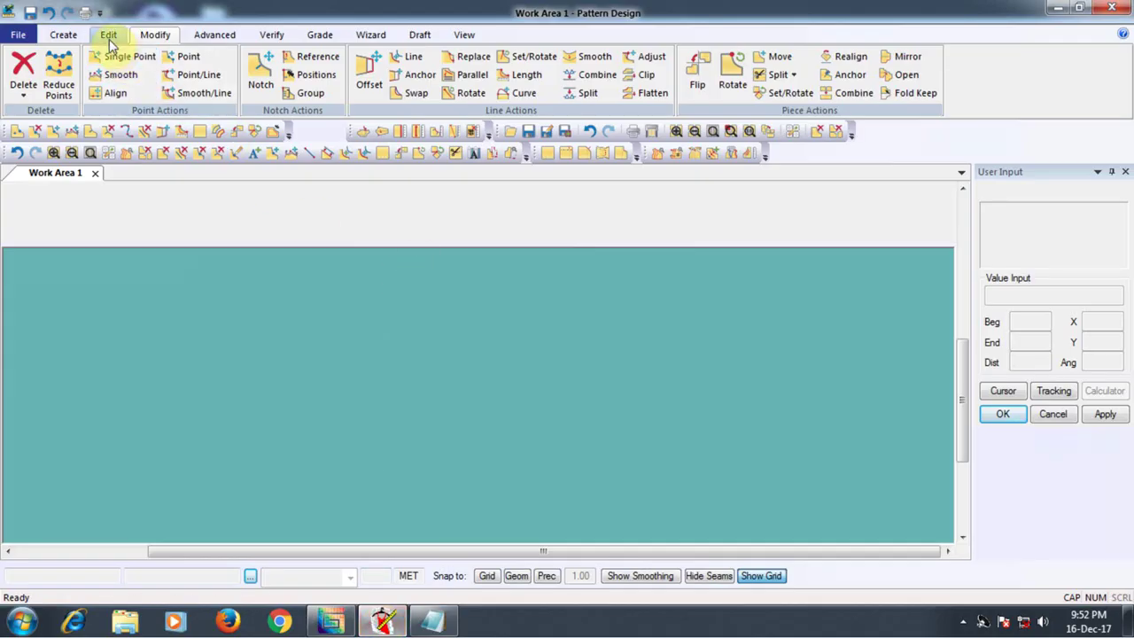
Browse the Create tab's 2-Point and Offset dropdowns to look up command shortcuts.
left_click(66, 35)
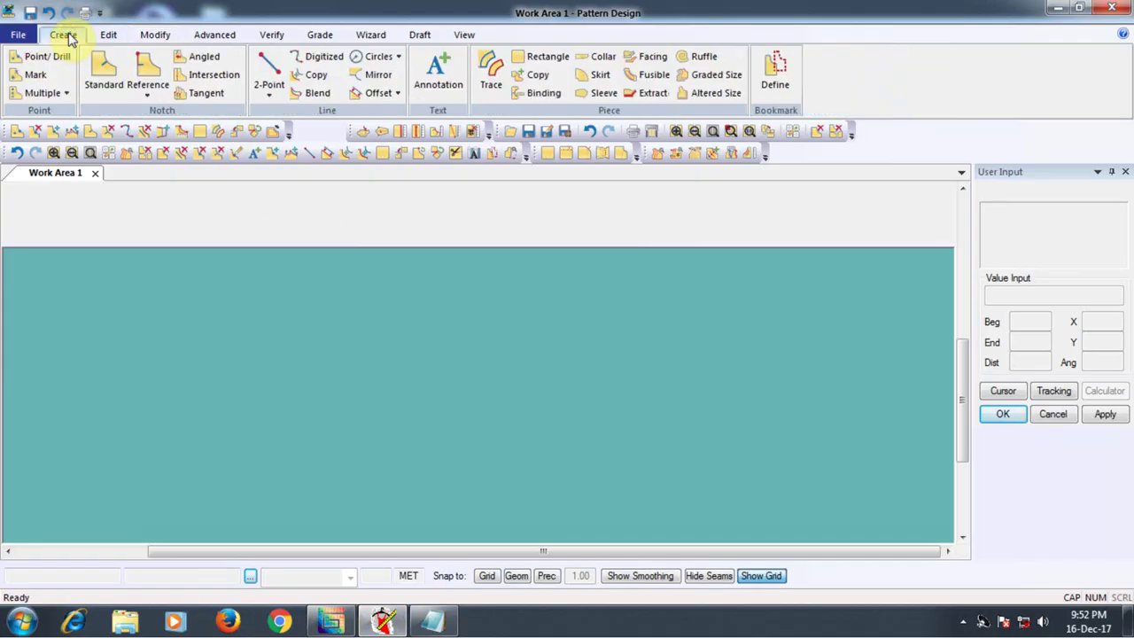
left_click(325, 64)
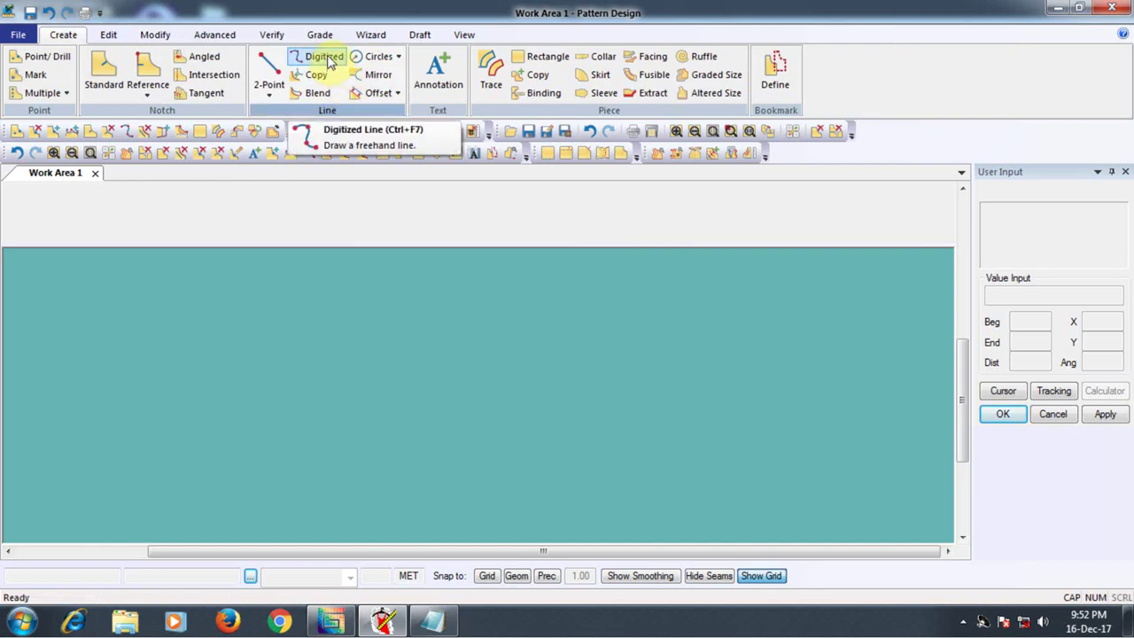
left_click(269, 89)
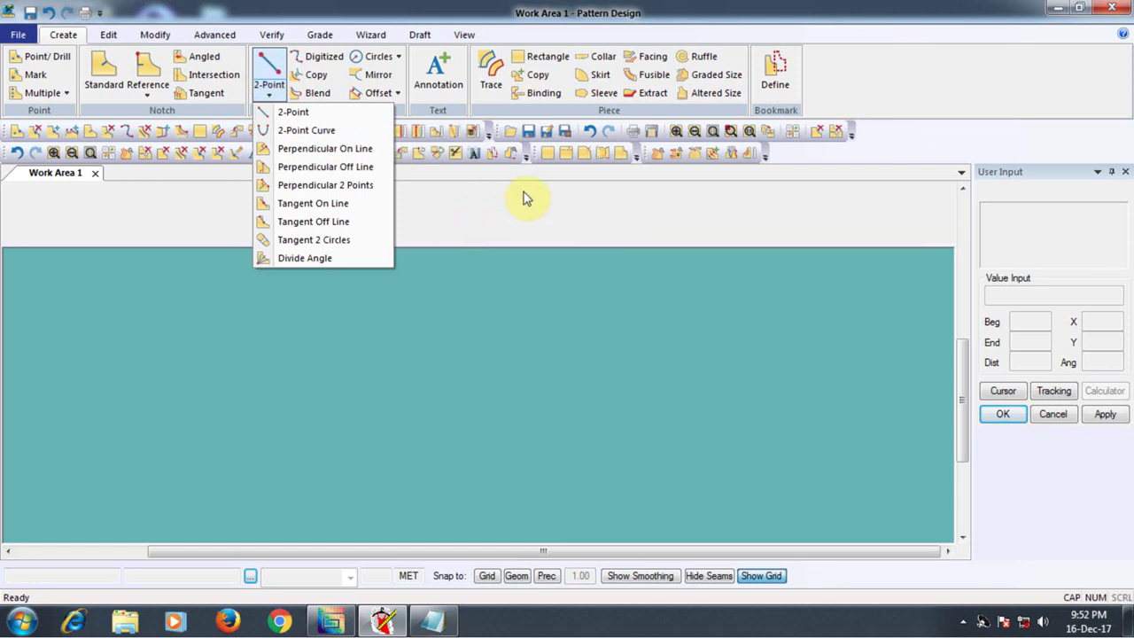
left_click(494, 64)
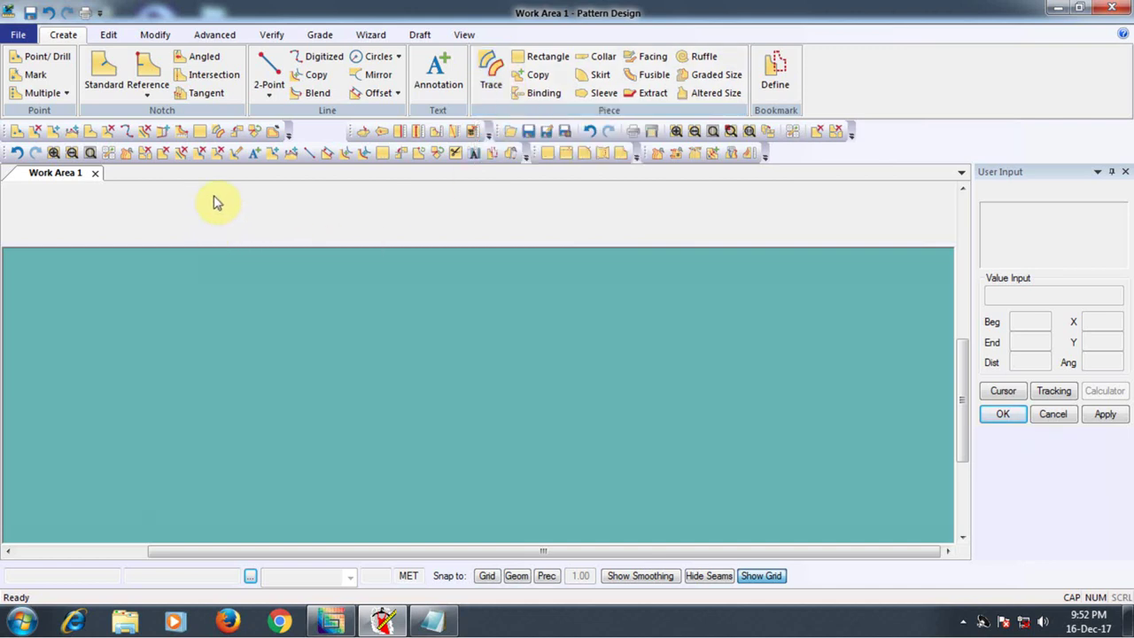
left_click(391, 93)
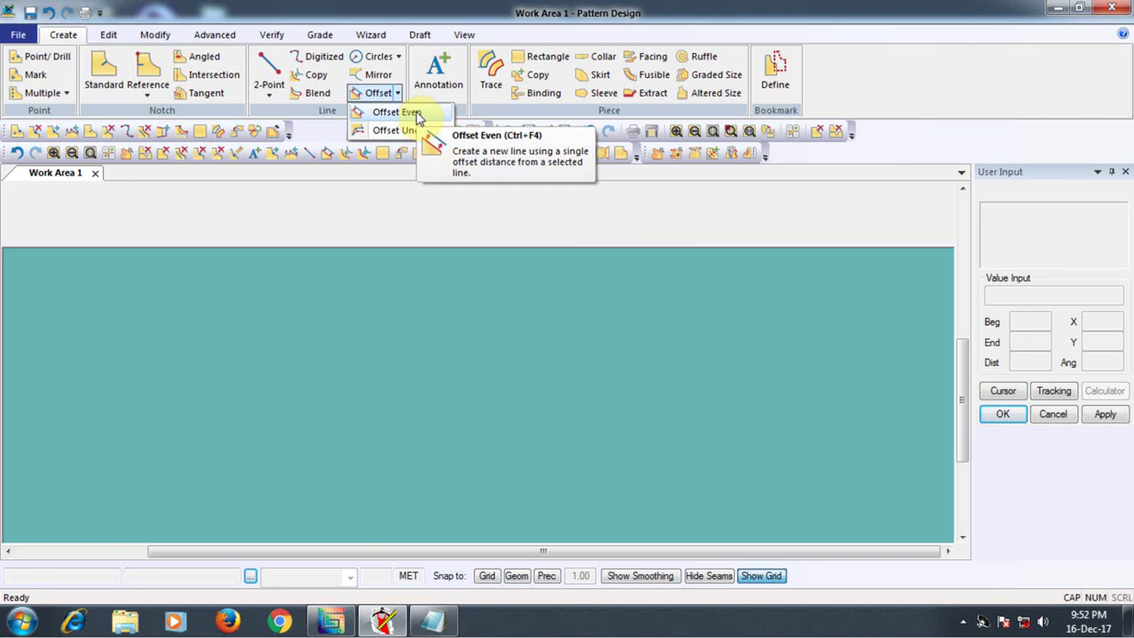
Check the Modify commands, compare with the Notepad list, and return to Pattern Design's Create tab.
left_click(155, 34)
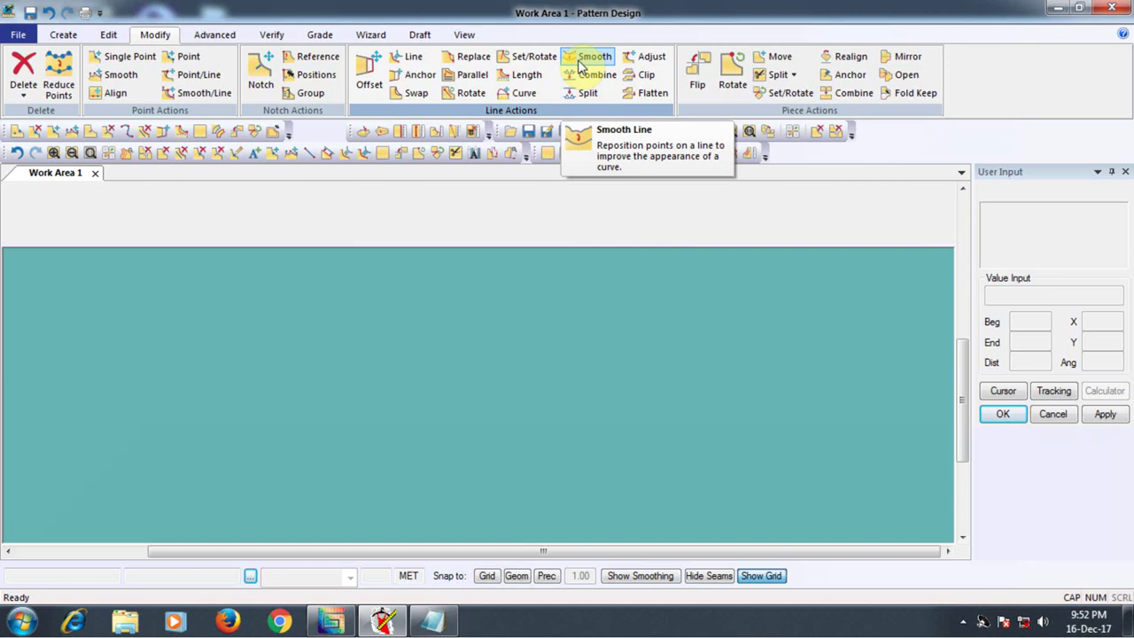
left_click(1057, 13)
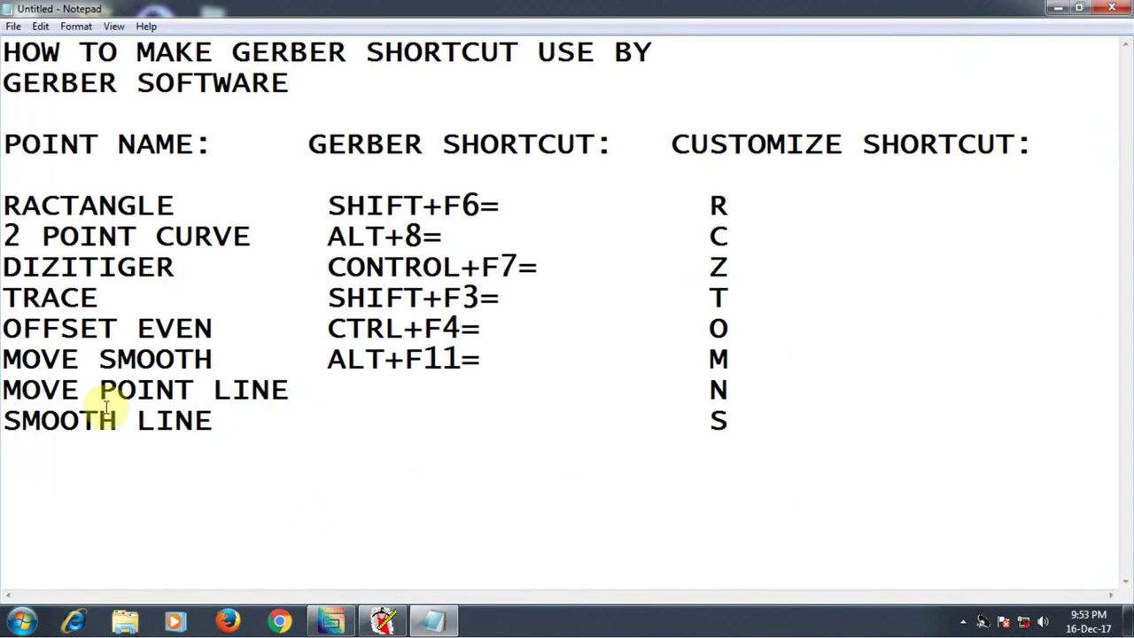
left_click(383, 620)
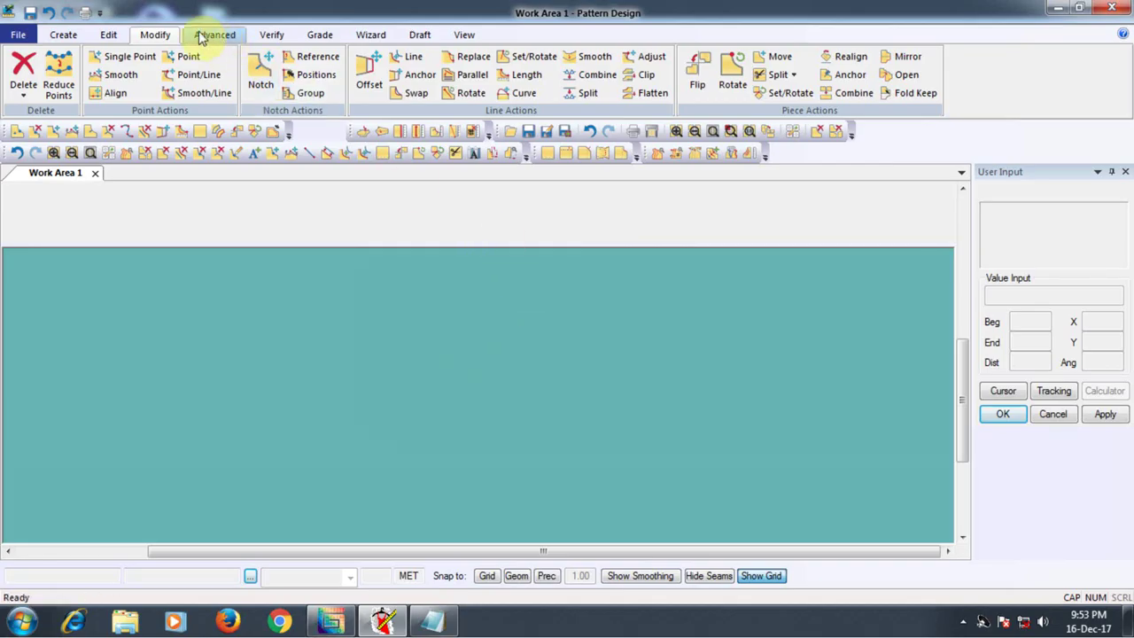
left_click(63, 34)
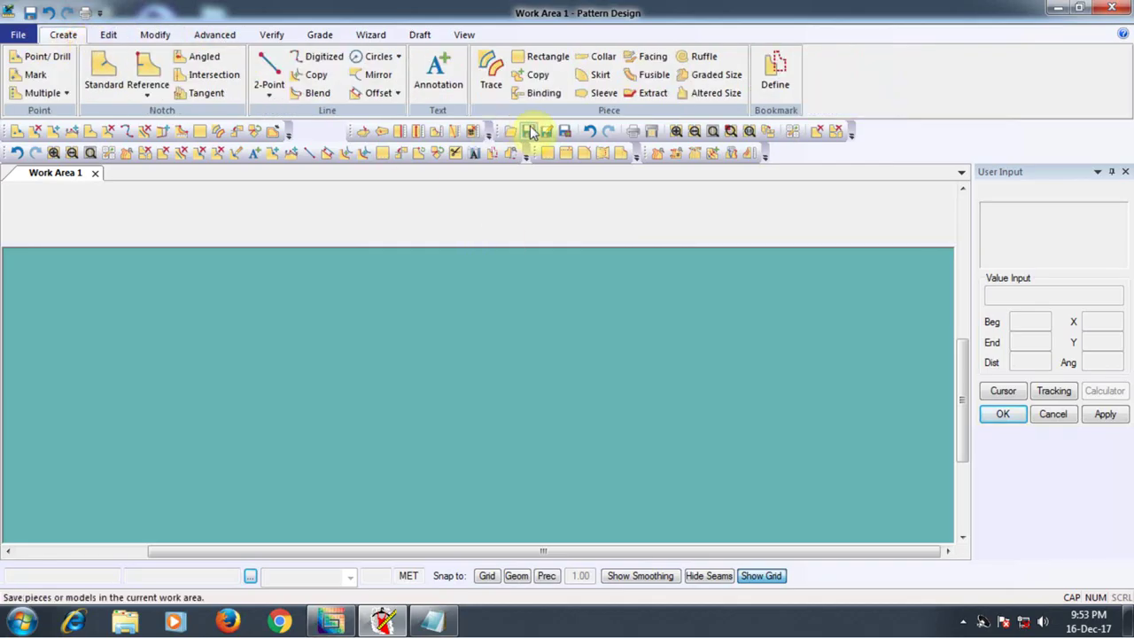
Open Customize > Custom Toolbars on the Keyboard tab with the Create category listed.
left_click(109, 35)
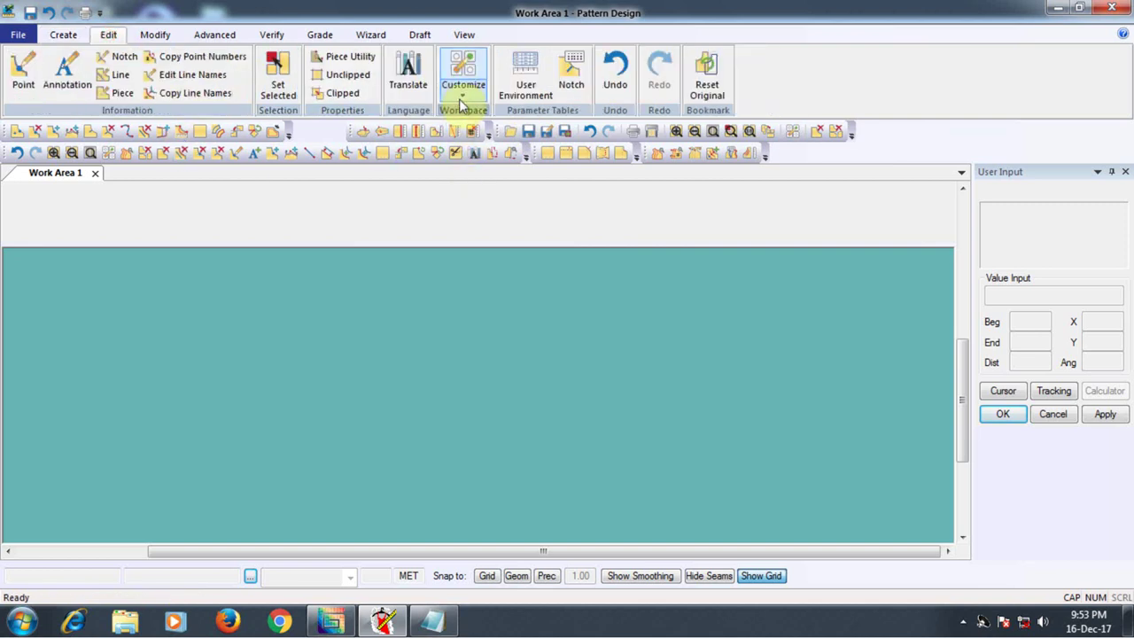
left_click(464, 84)
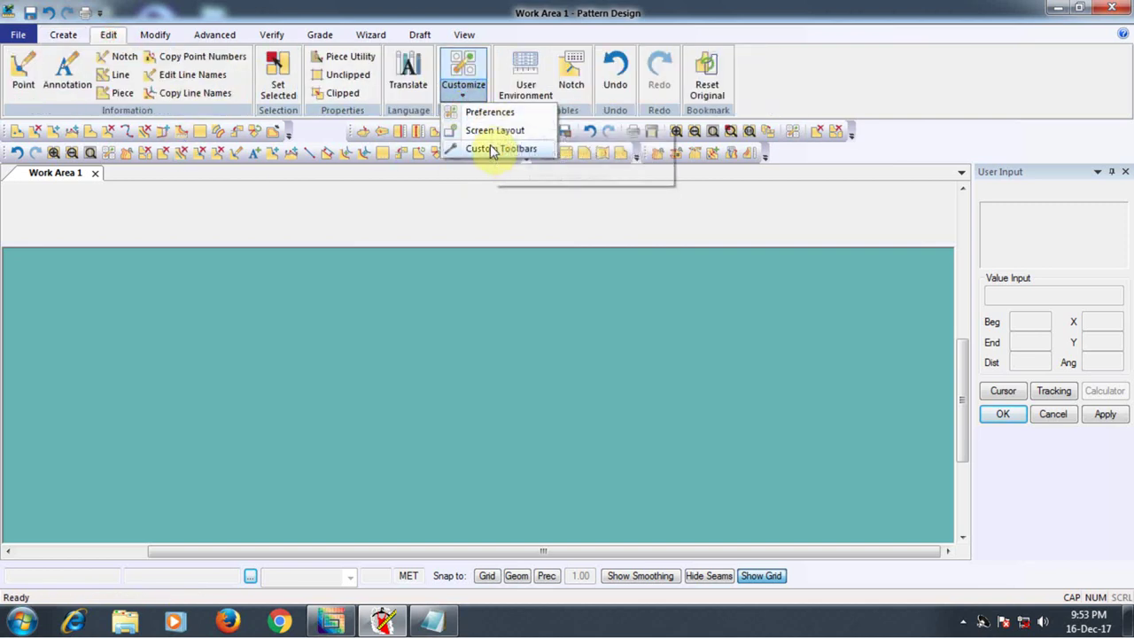
left_click(490, 151)
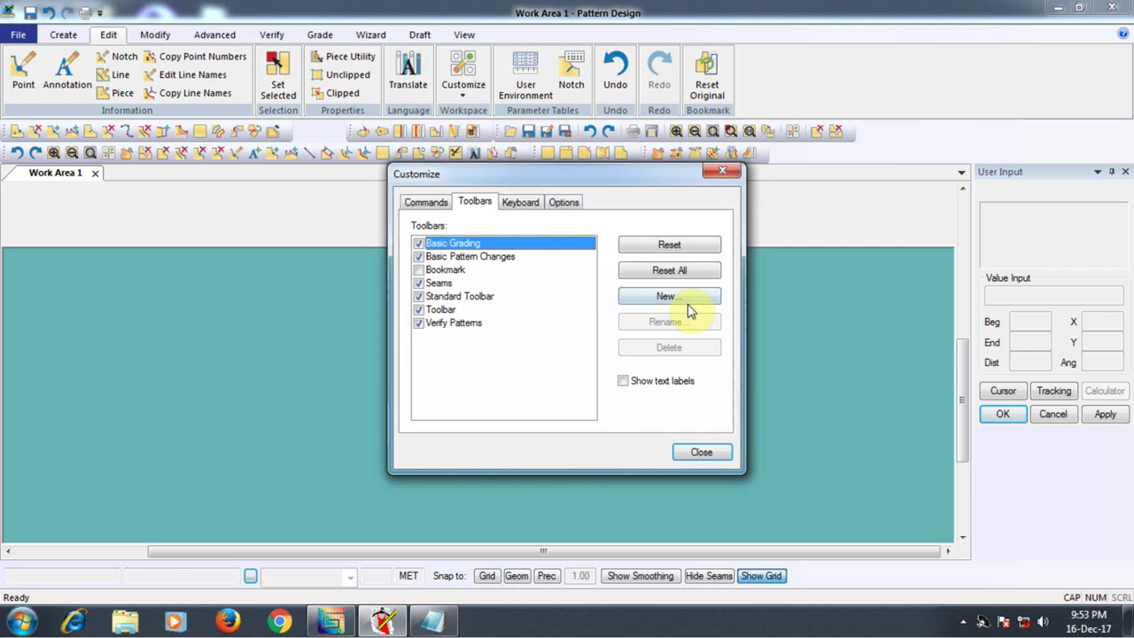
left_click(522, 202)
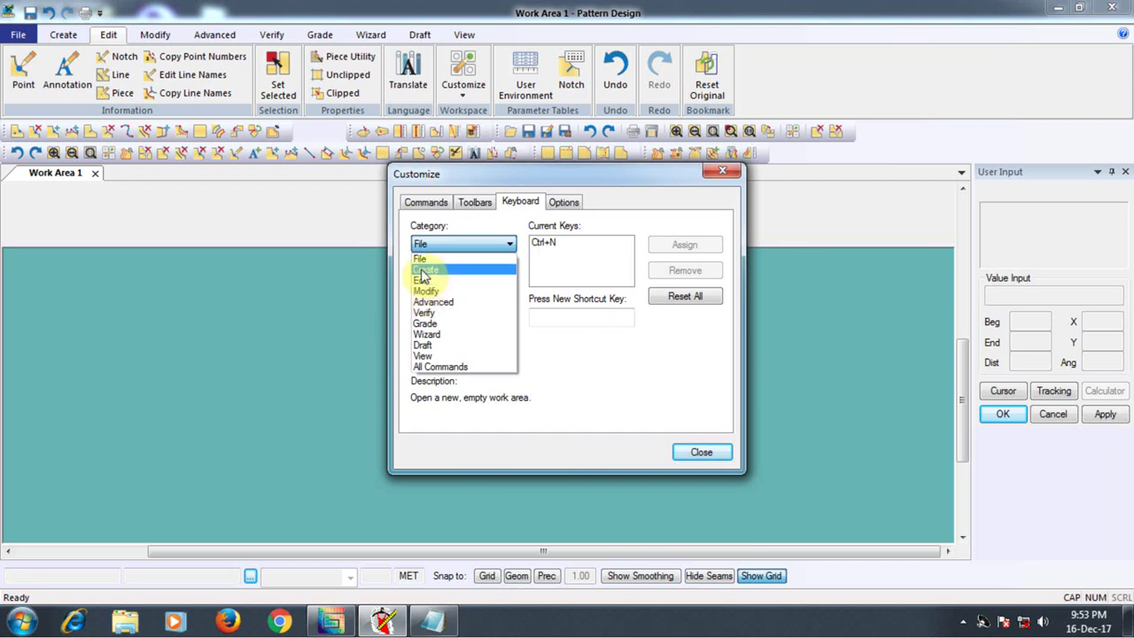
left_click(425, 270)
Check the shortcuts of 2-Point Curve and Digitized Line, which is bound to Ctrl+F7.
left_click(509, 343)
left_click(509, 344)
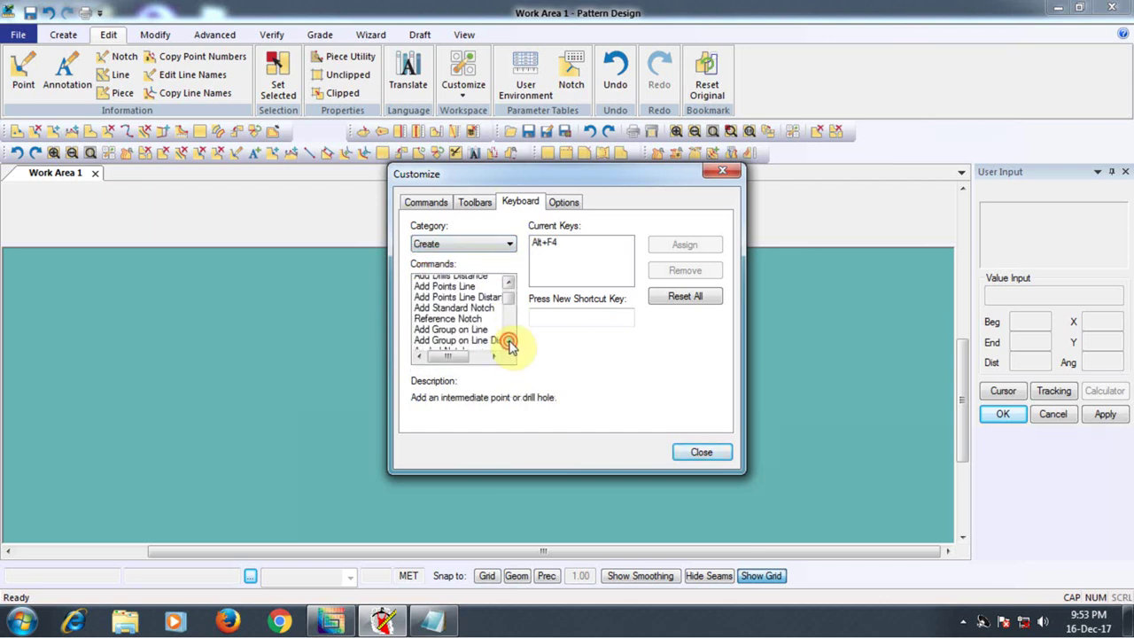
left_click(509, 344)
left_click(508, 344)
left_click(509, 343)
left_click(509, 344)
left_click(508, 344)
left_click(509, 344)
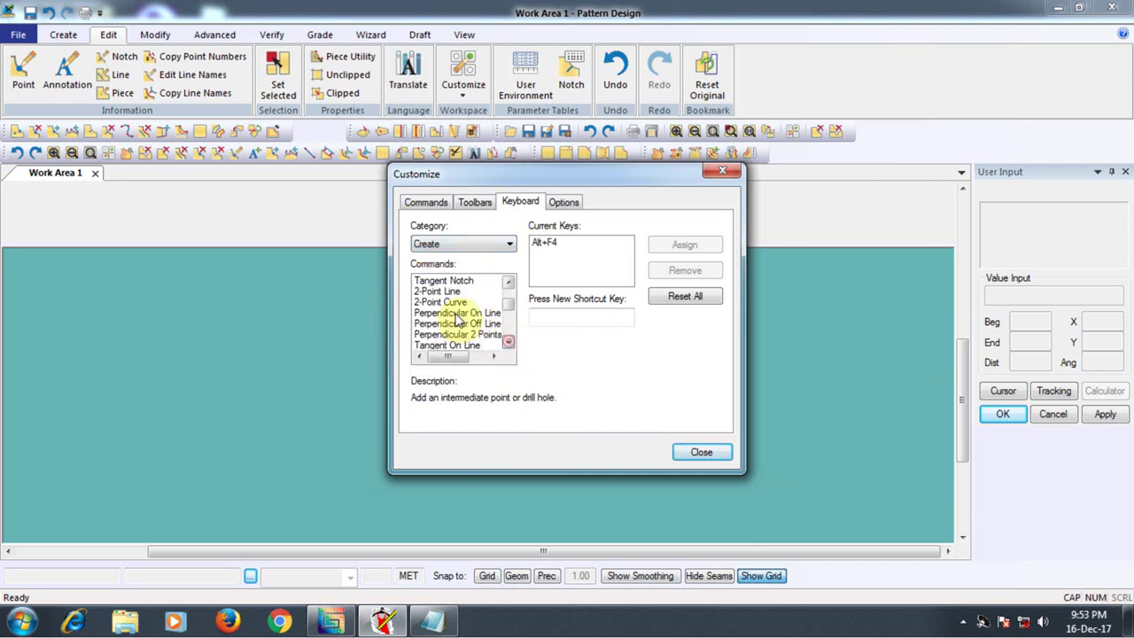
left_click(509, 344)
left_click(509, 344)
left_click(446, 281)
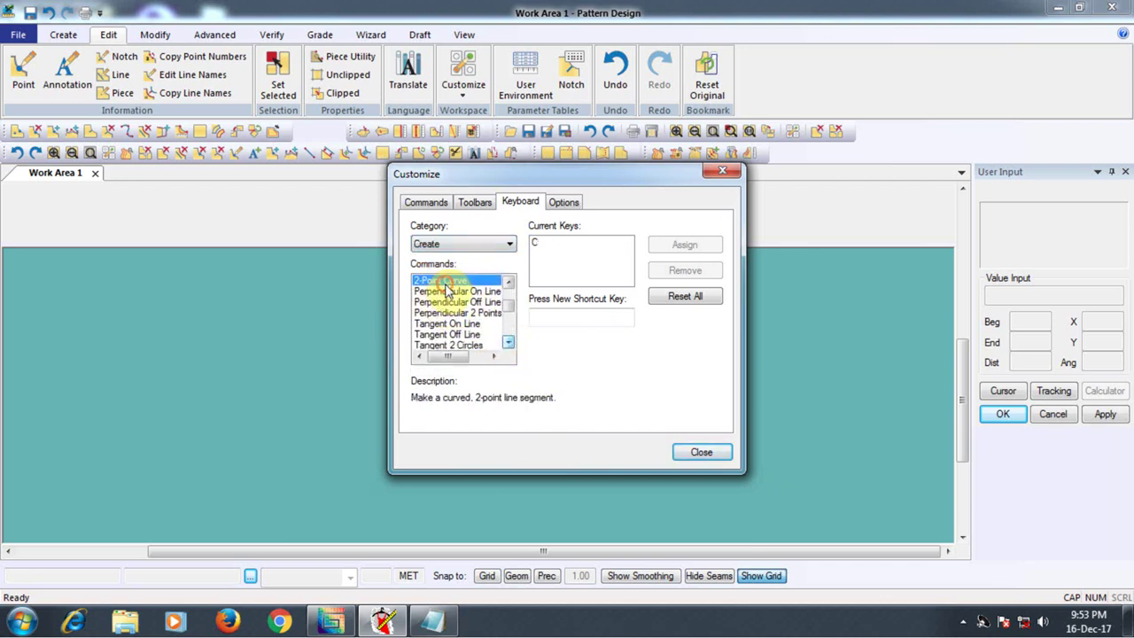
left_click(509, 344)
left_click(509, 344)
left_click(508, 344)
left_click(509, 343)
left_click(509, 344)
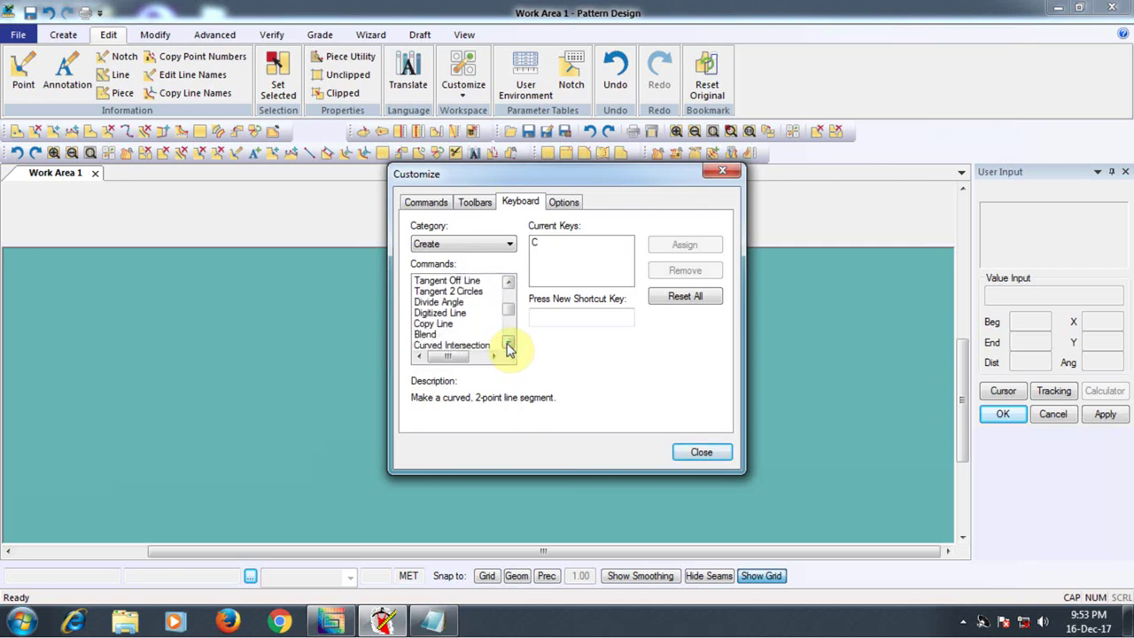
left_click(456, 315)
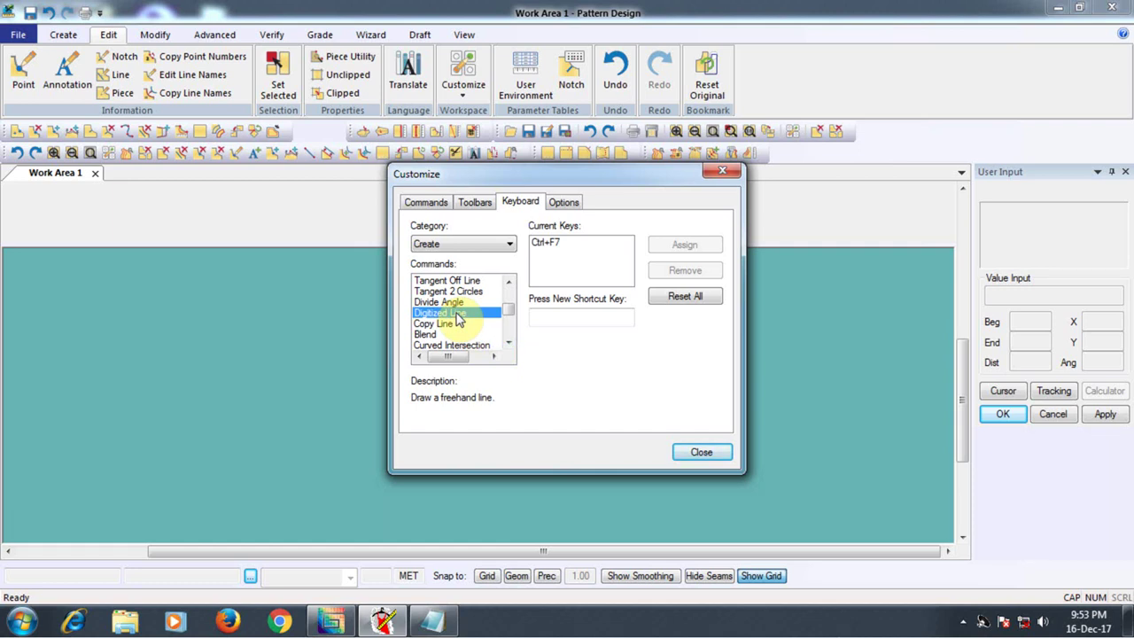
Assign Z as the Digitized Line shortcut, replacing the old key.
left_click(559, 319)
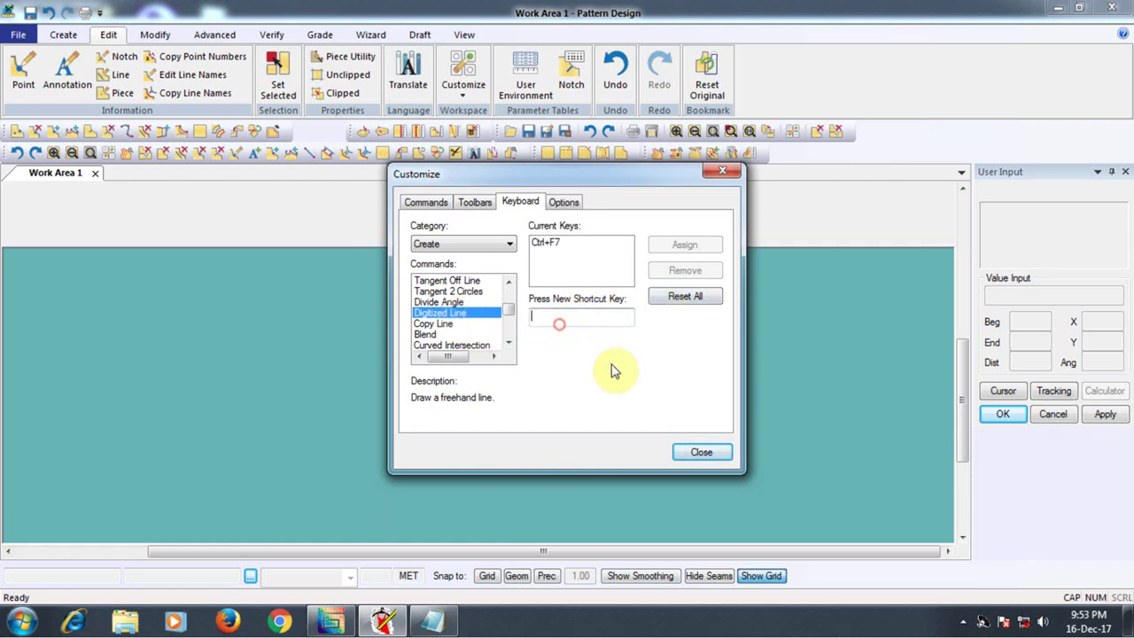
key("z")
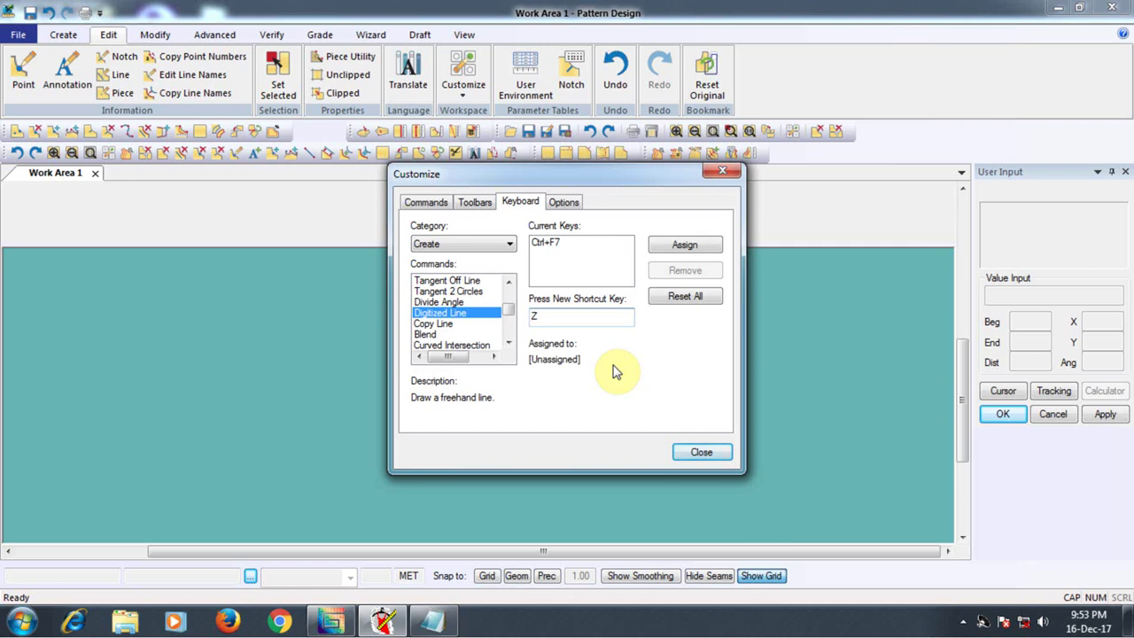
left_click(690, 247)
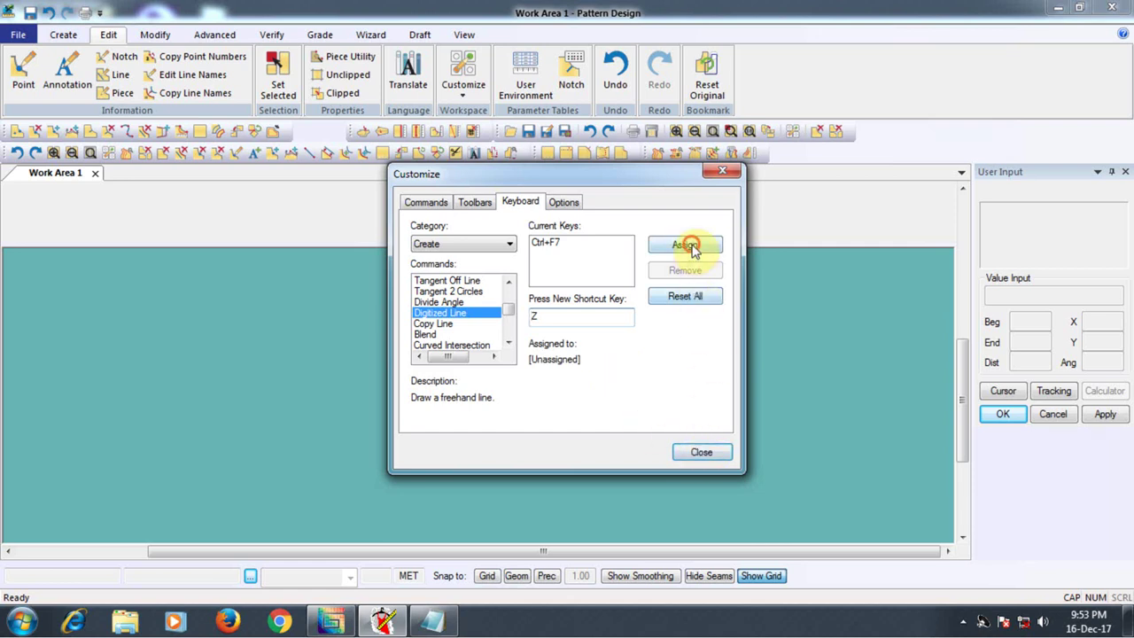
left_click(565, 368)
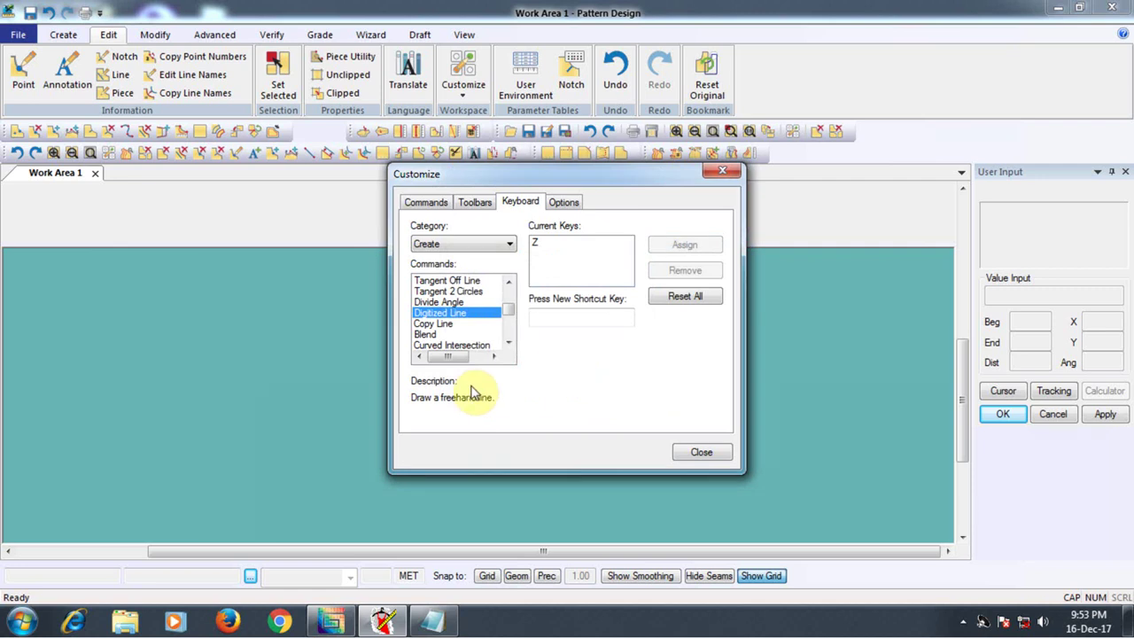
Assign B as the Offset Even shortcut, replacing the old key.
left_click(508, 343)
left_click(508, 343)
left_click(509, 343)
left_click(508, 344)
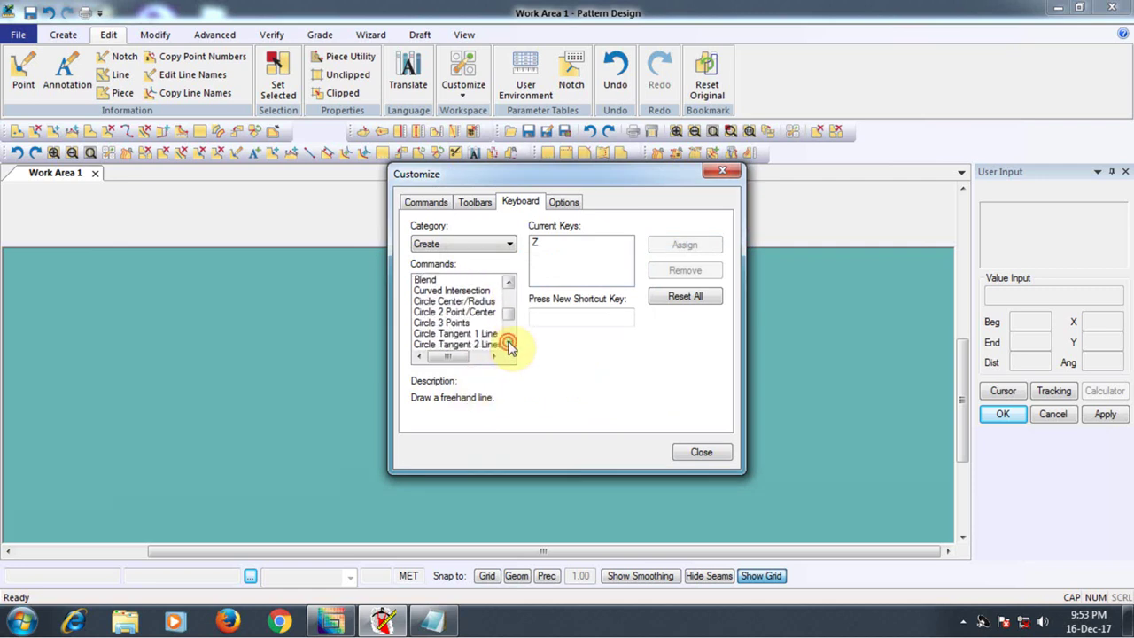
left_click(509, 344)
left_click(508, 344)
left_click(509, 344)
left_click(509, 343)
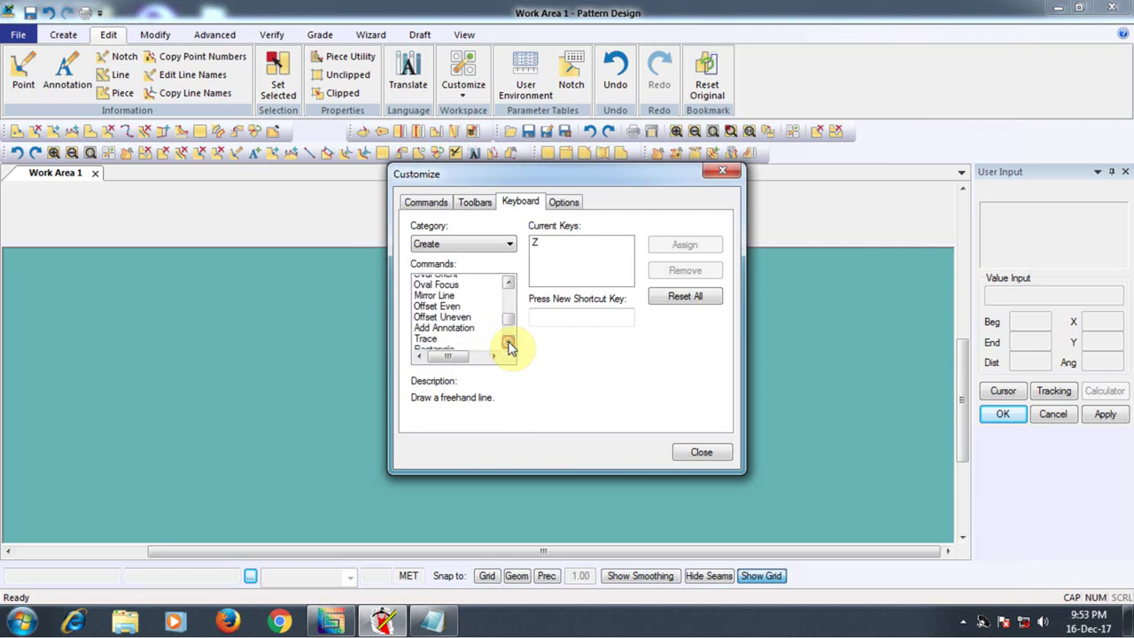
left_click(509, 344)
left_click(509, 284)
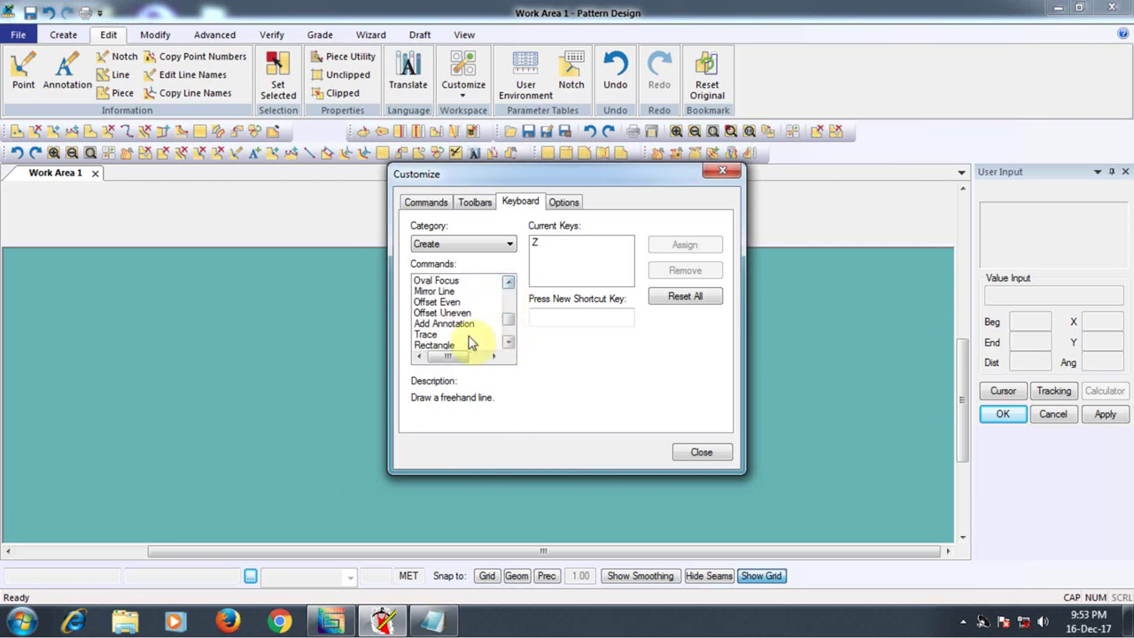
left_click(450, 302)
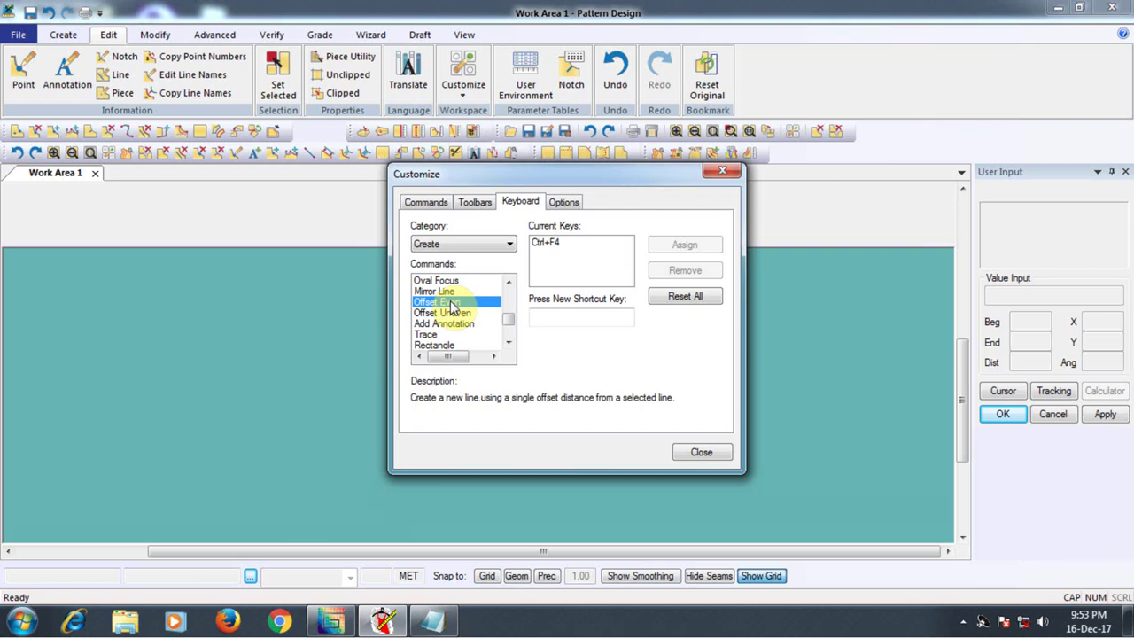
left_click(539, 318)
key("b")
type("O")
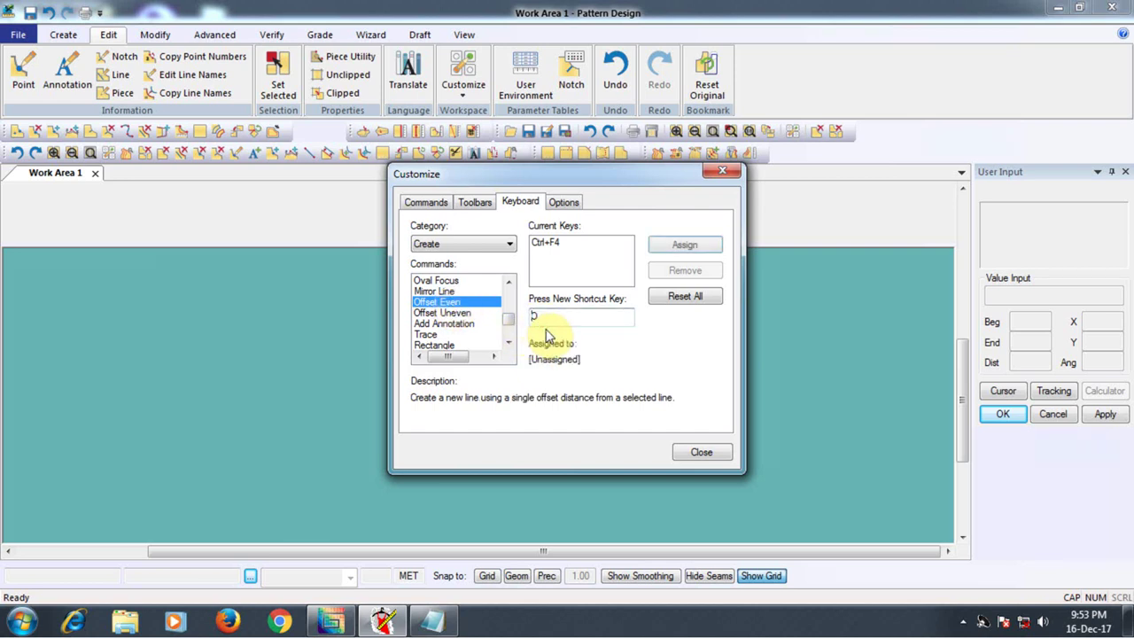
left_click(680, 246)
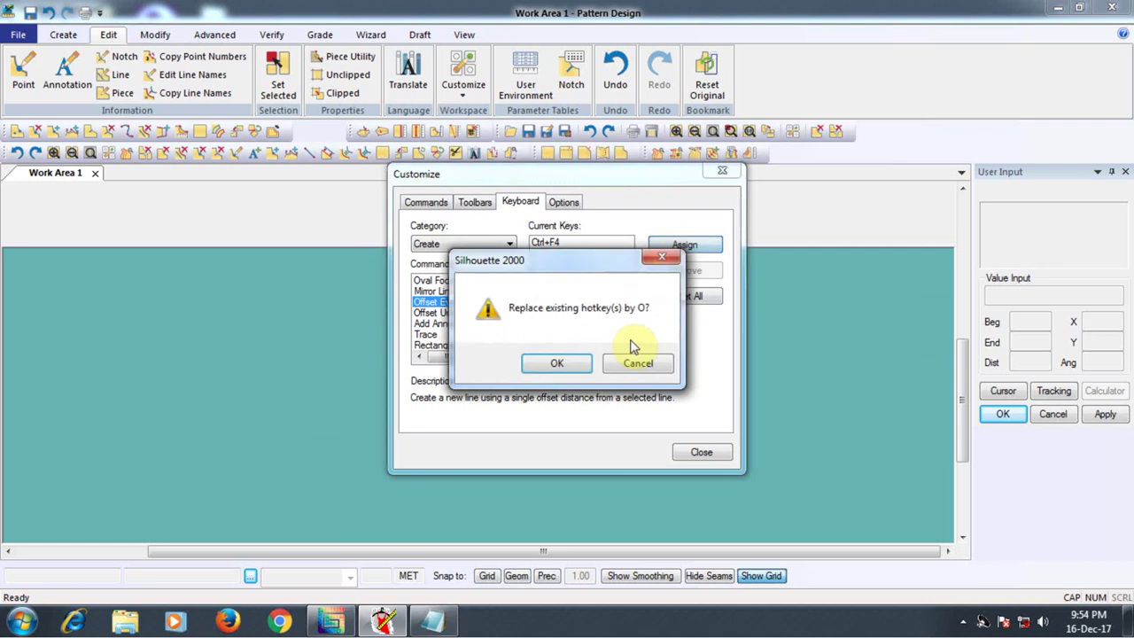
left_click(564, 361)
Assign T to Trace instead of Shift+F3, then confirm Rectangle still uses R.
left_click(424, 335)
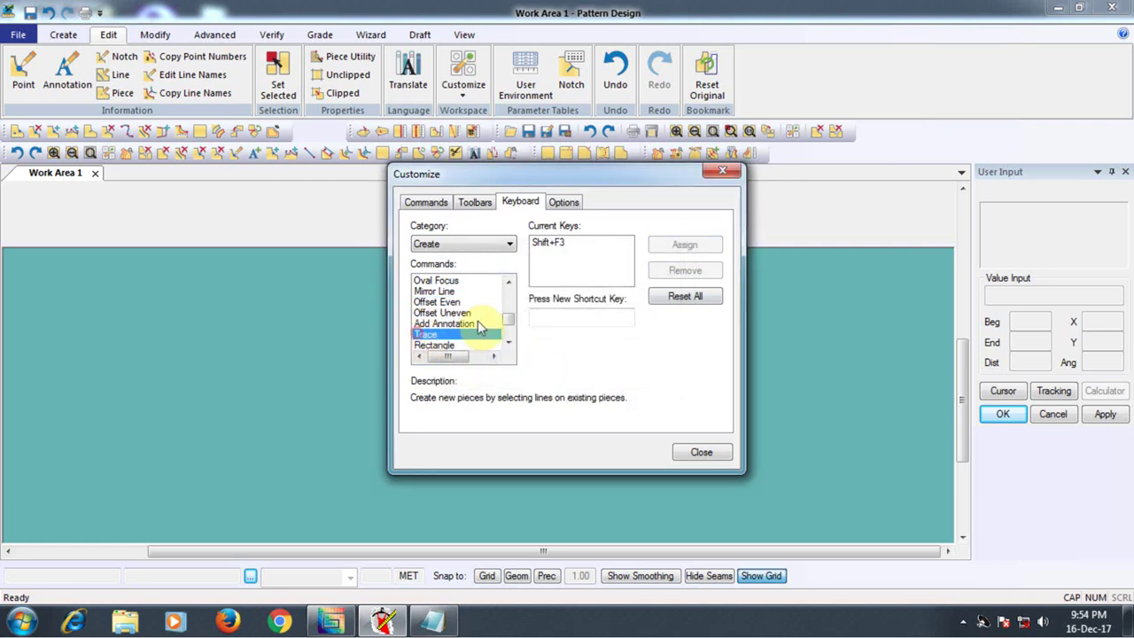
left_click(545, 318)
key("t")
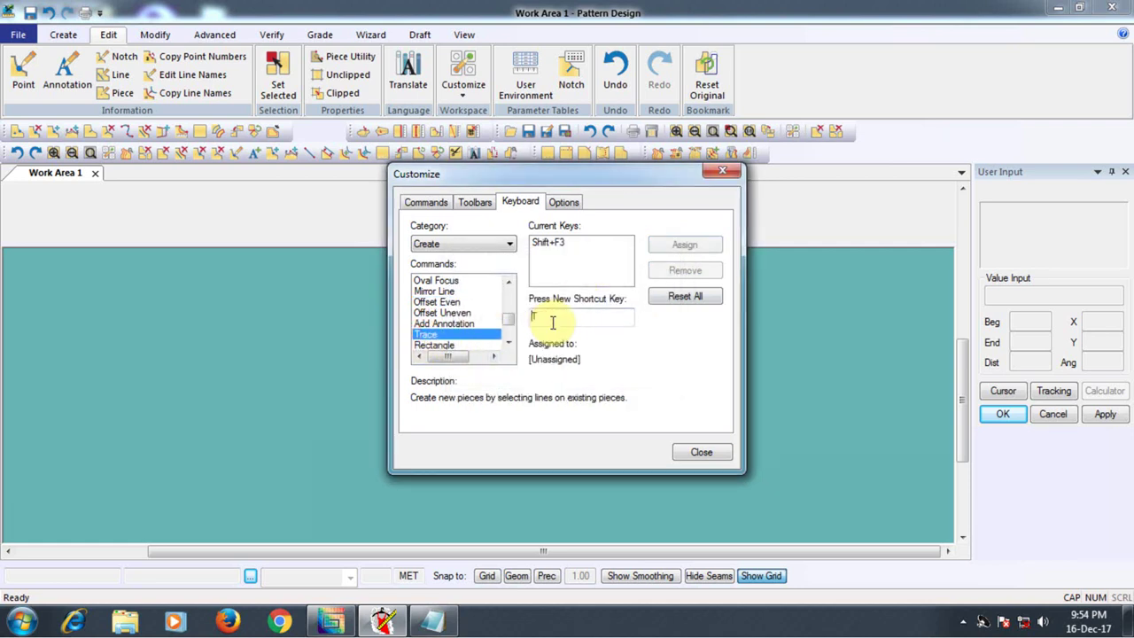
left_click(687, 246)
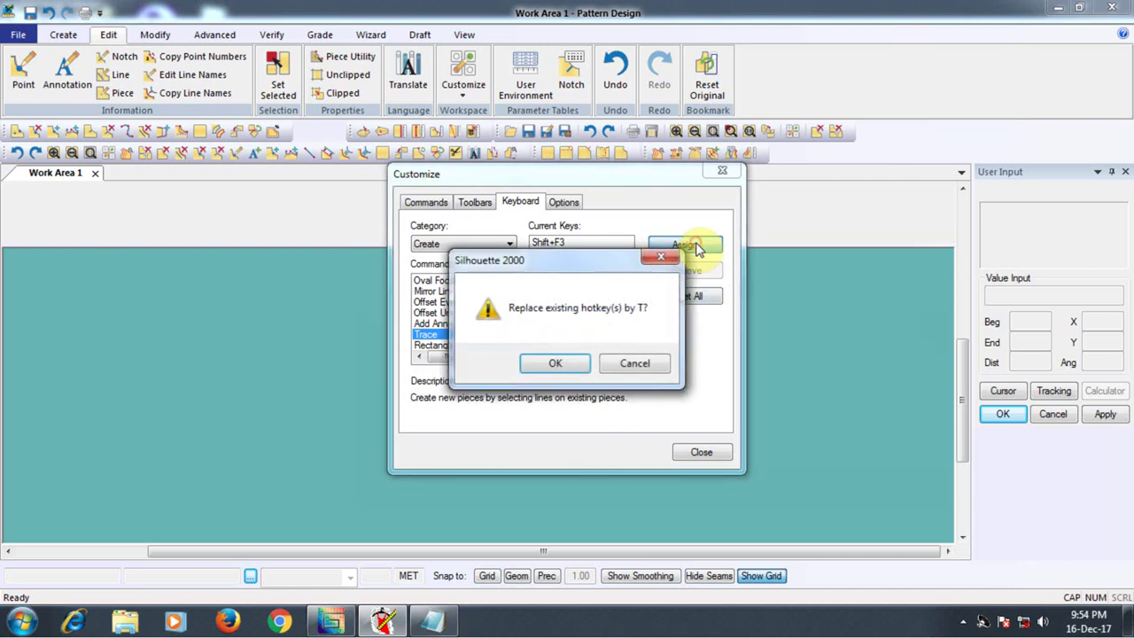
left_click(559, 363)
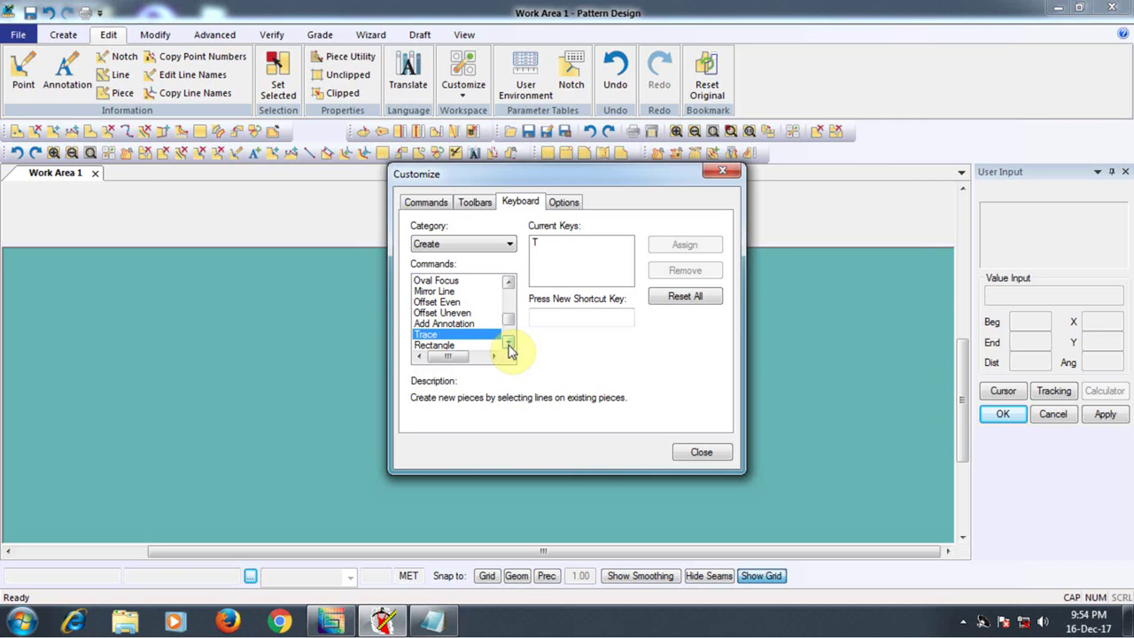
left_click(509, 343)
left_click(510, 343)
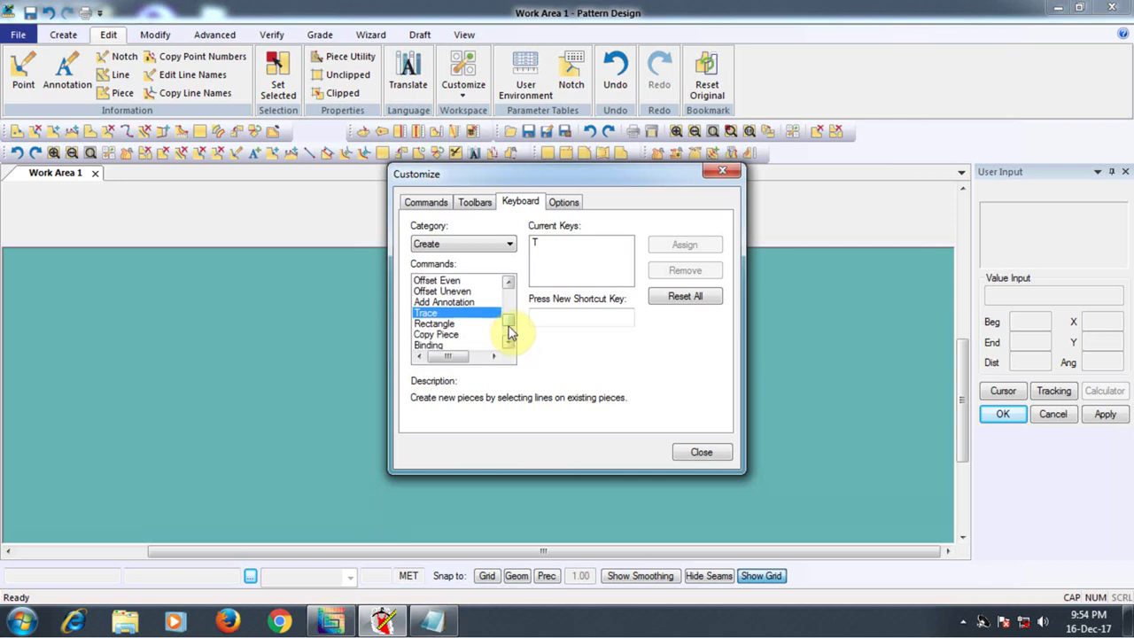
left_click(446, 324)
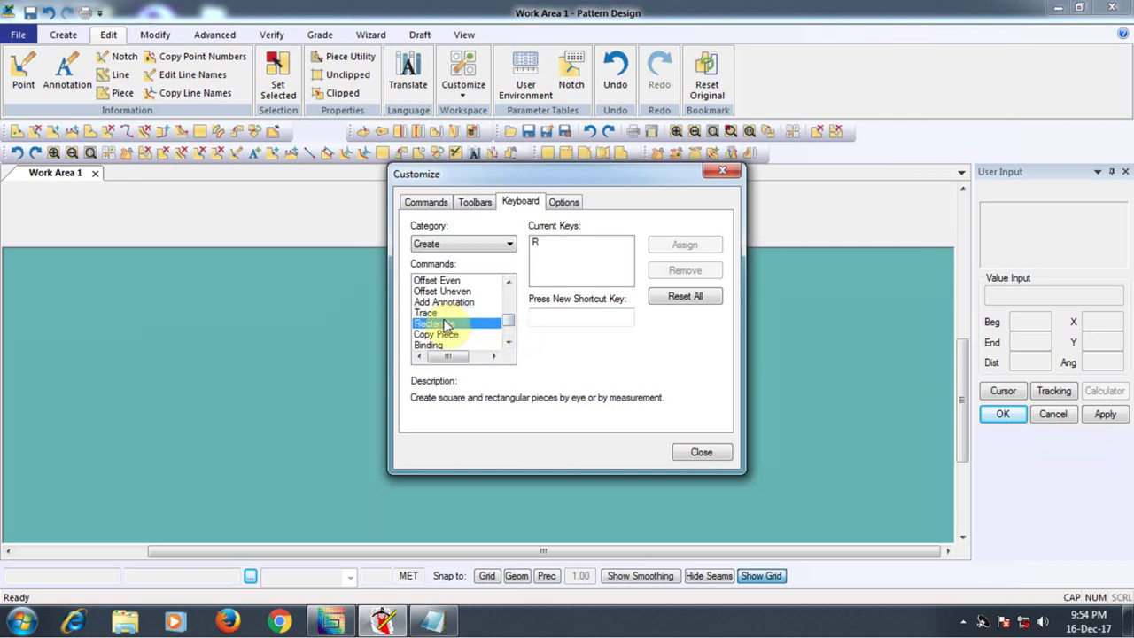
Switch to the Modify category and assign M as the Move Smooth shortcut.
left_click(507, 243)
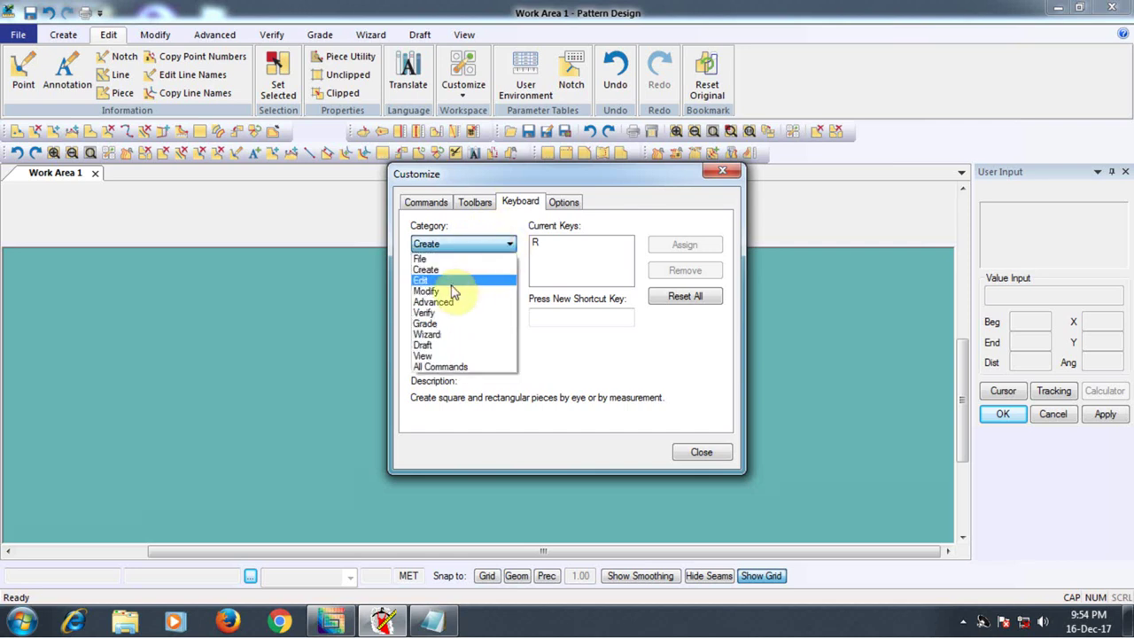
left_click(437, 292)
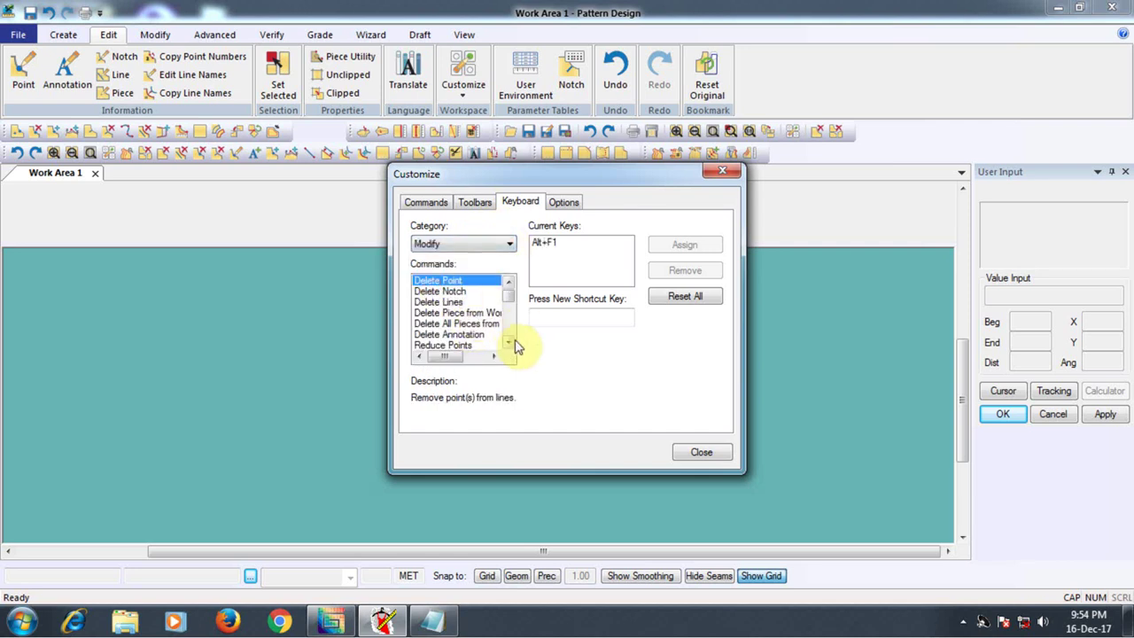
left_click(507, 346)
left_click(507, 345)
left_click(506, 345)
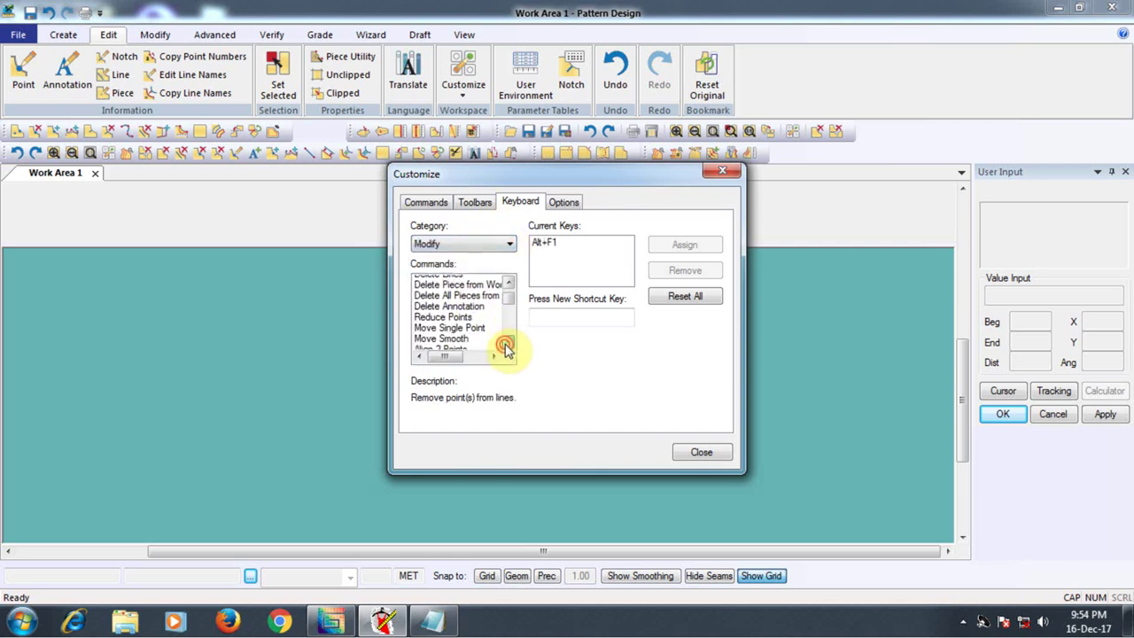
left_click(507, 345)
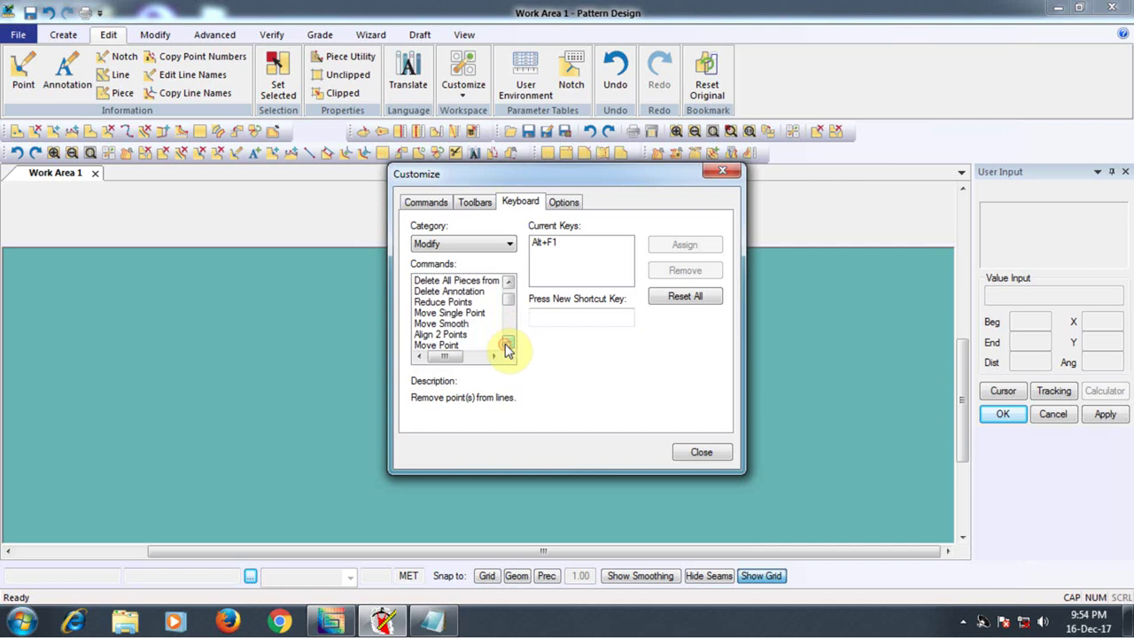
left_click(456, 324)
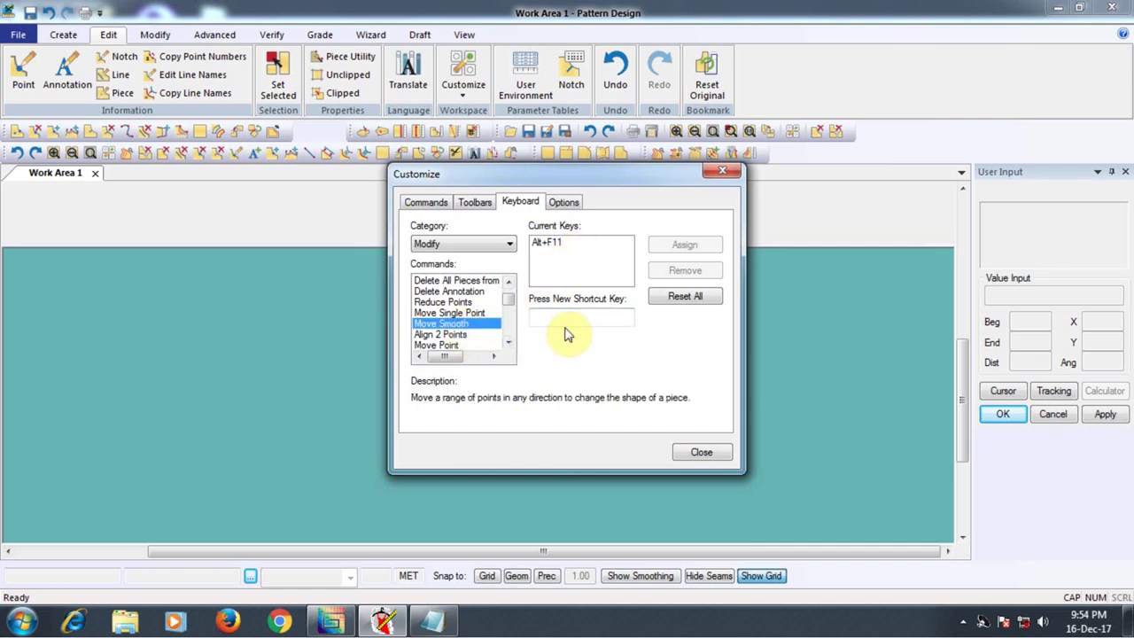
left_click(556, 319)
key("m")
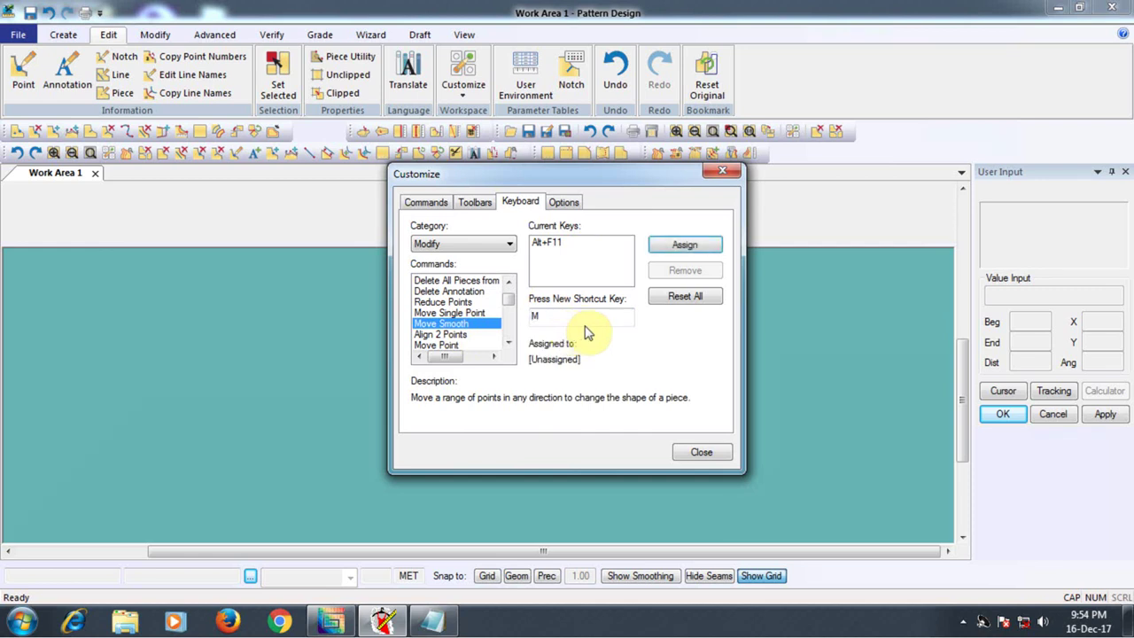
left_click(683, 248)
left_click(557, 365)
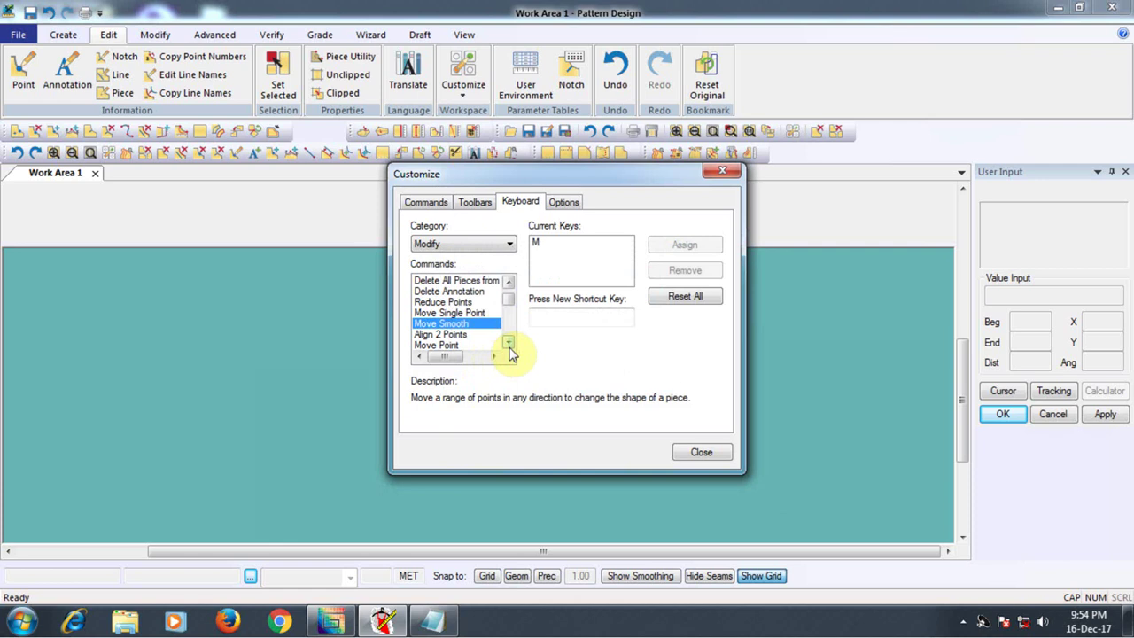
Assign N as the Move Point Line shortcut.
left_click(510, 345)
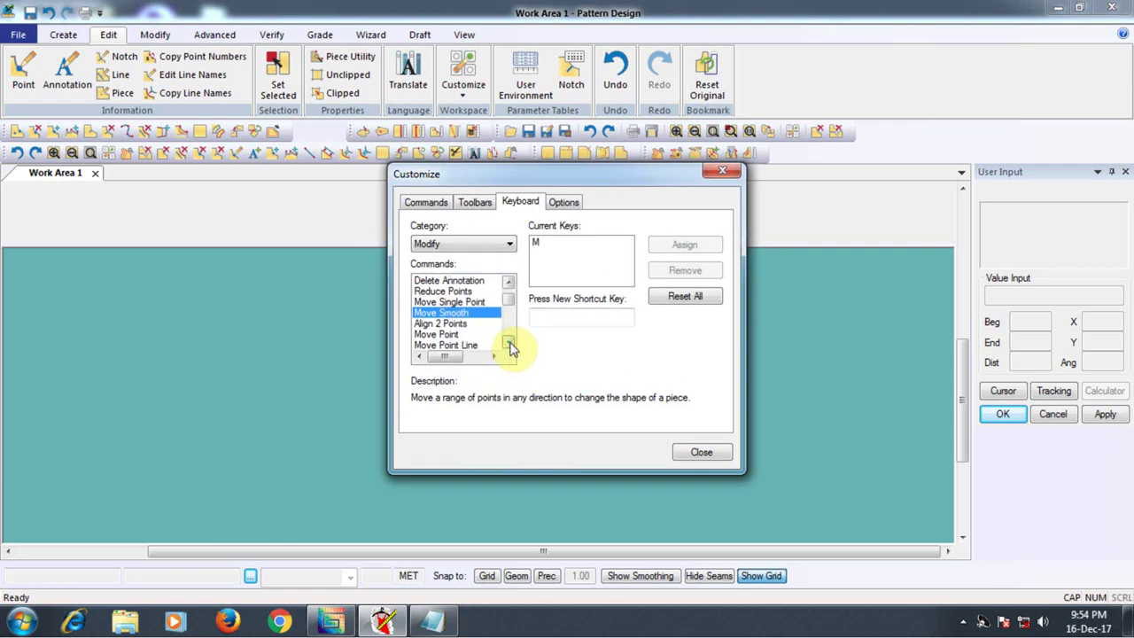
left_click(464, 346)
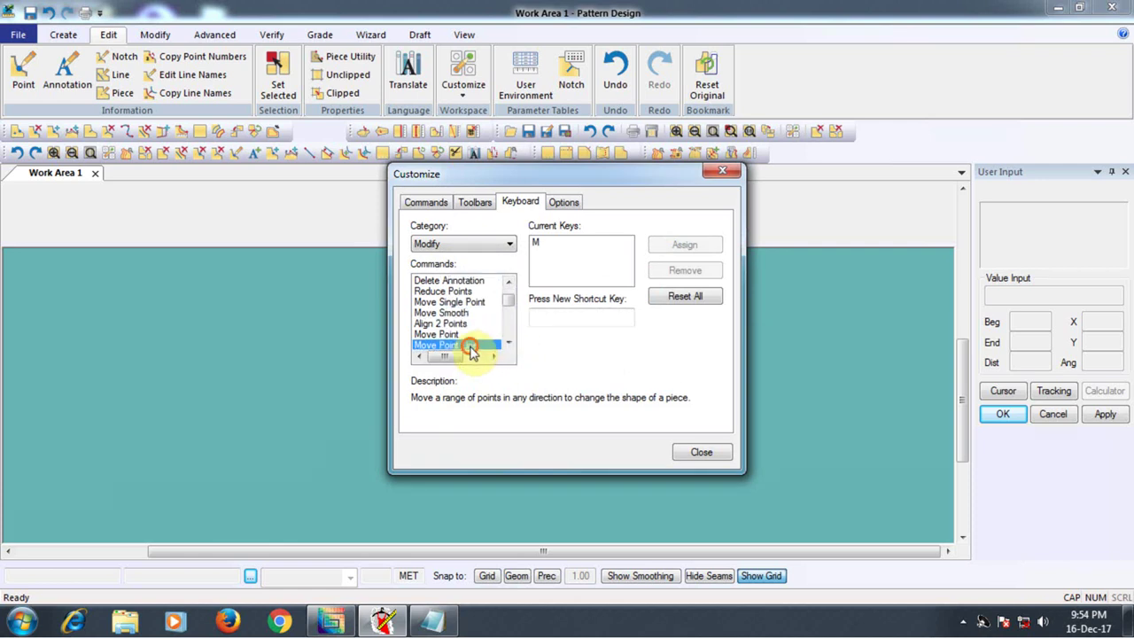
left_click(554, 318)
key("n")
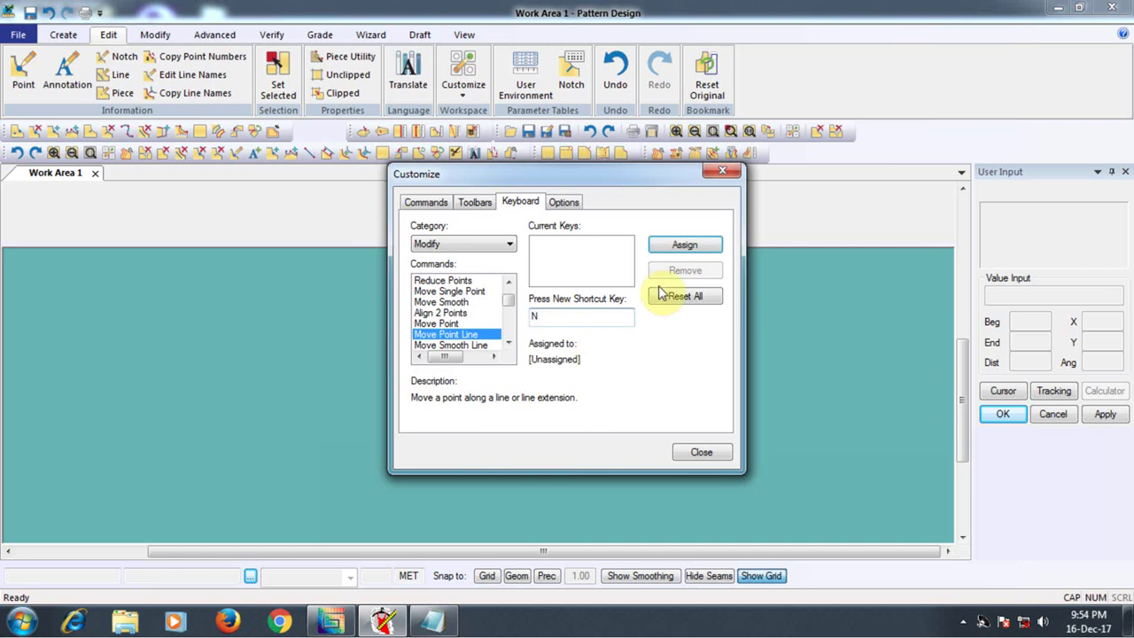
left_click(685, 245)
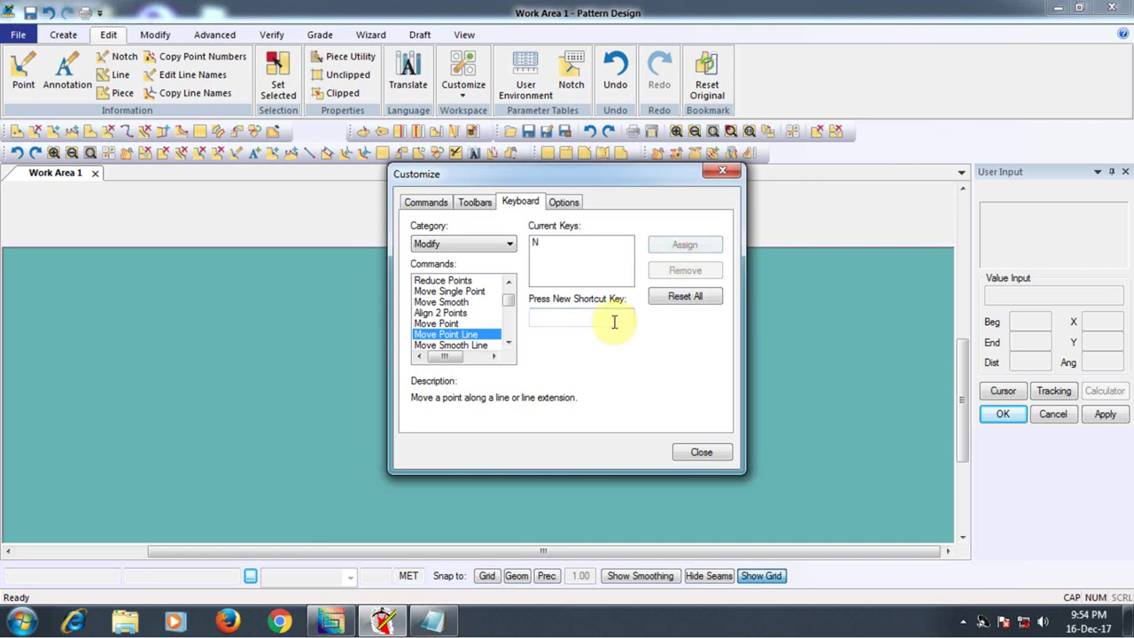
Assign S as the Smooth Line shortcut and close the Customize window.
left_click(508, 344)
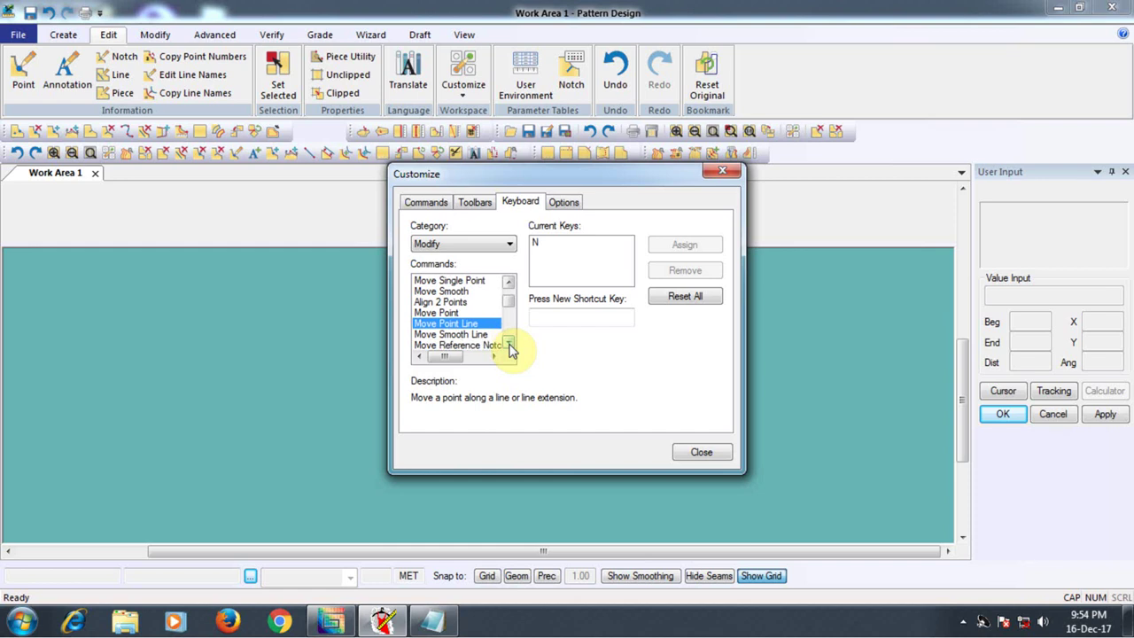
left_click(508, 345)
left_click(508, 344)
left_click(509, 345)
left_click(508, 345)
left_click(508, 345)
left_click(508, 345)
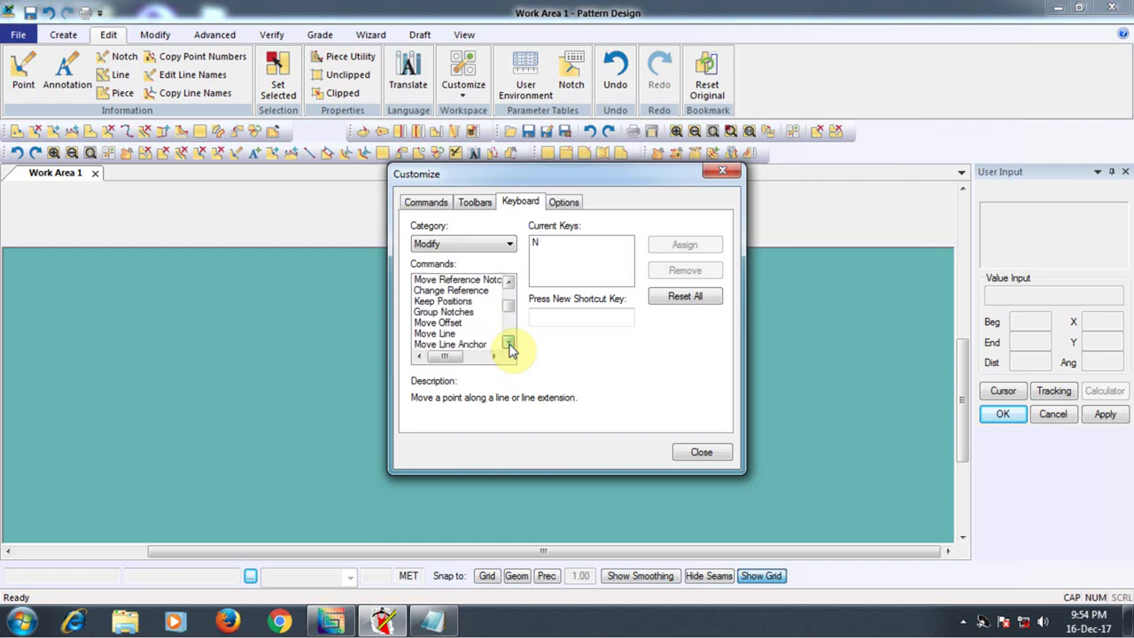
left_click(509, 345)
left_click(508, 345)
left_click(509, 345)
left_click(509, 345)
left_click(509, 344)
left_click(509, 345)
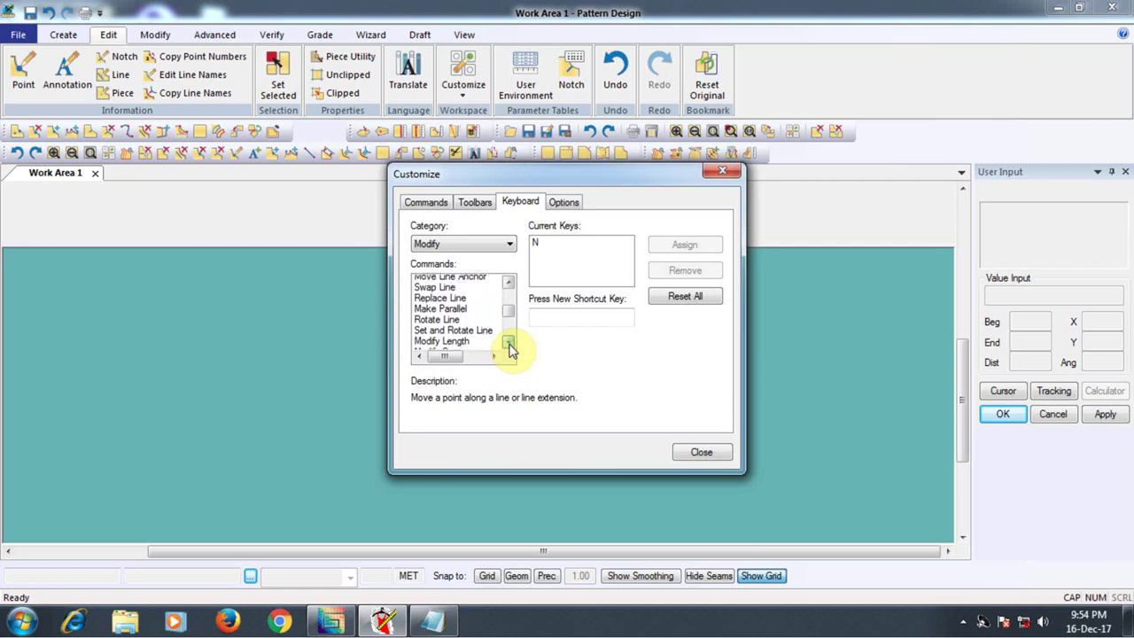
left_click(509, 344)
left_click(509, 345)
left_click(508, 344)
left_click(509, 345)
left_click(509, 345)
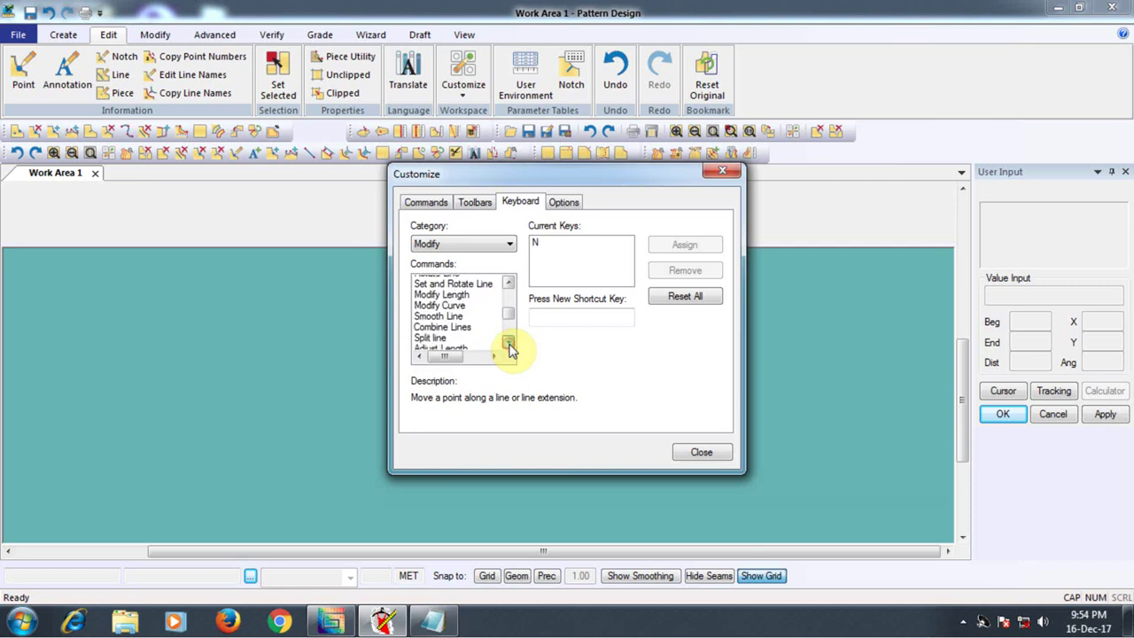
left_click(456, 314)
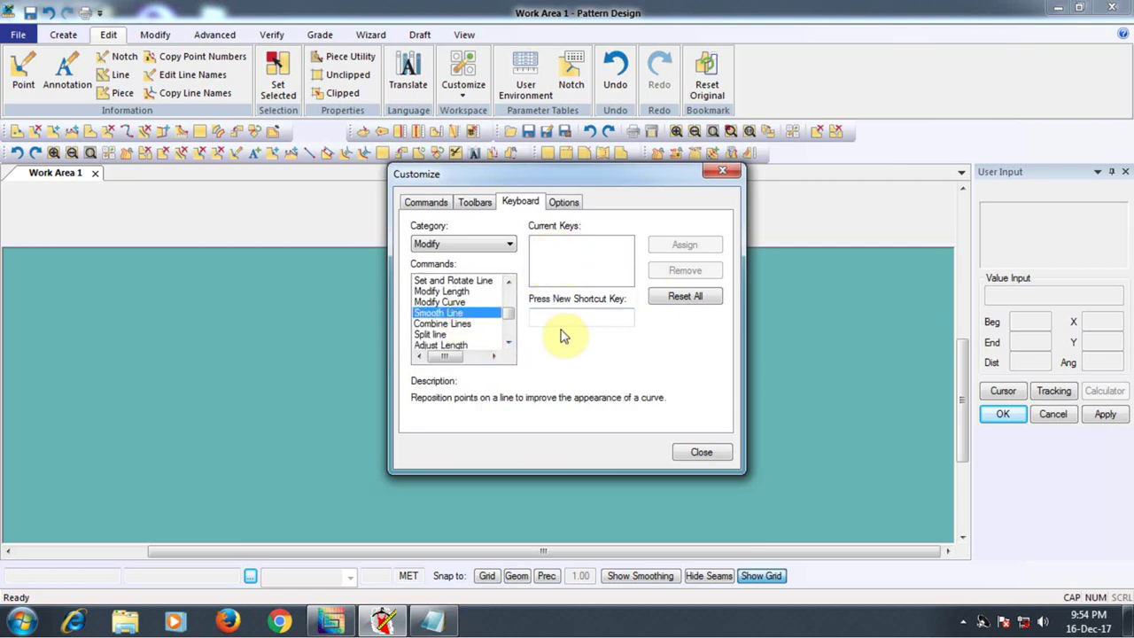
left_click(556, 321)
key("s")
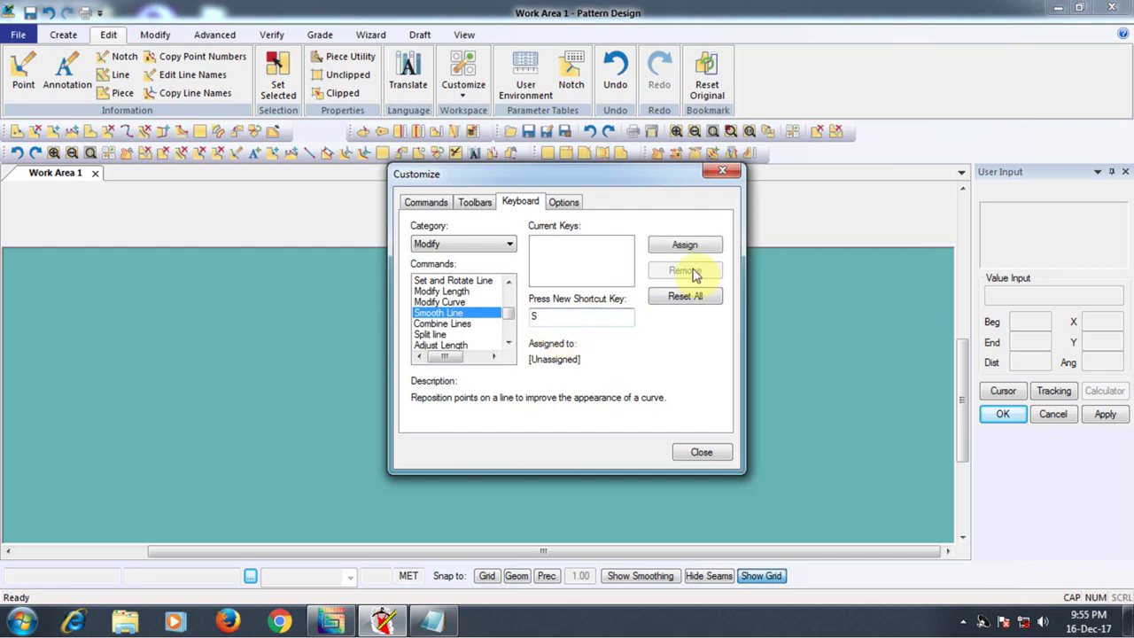
left_click(684, 245)
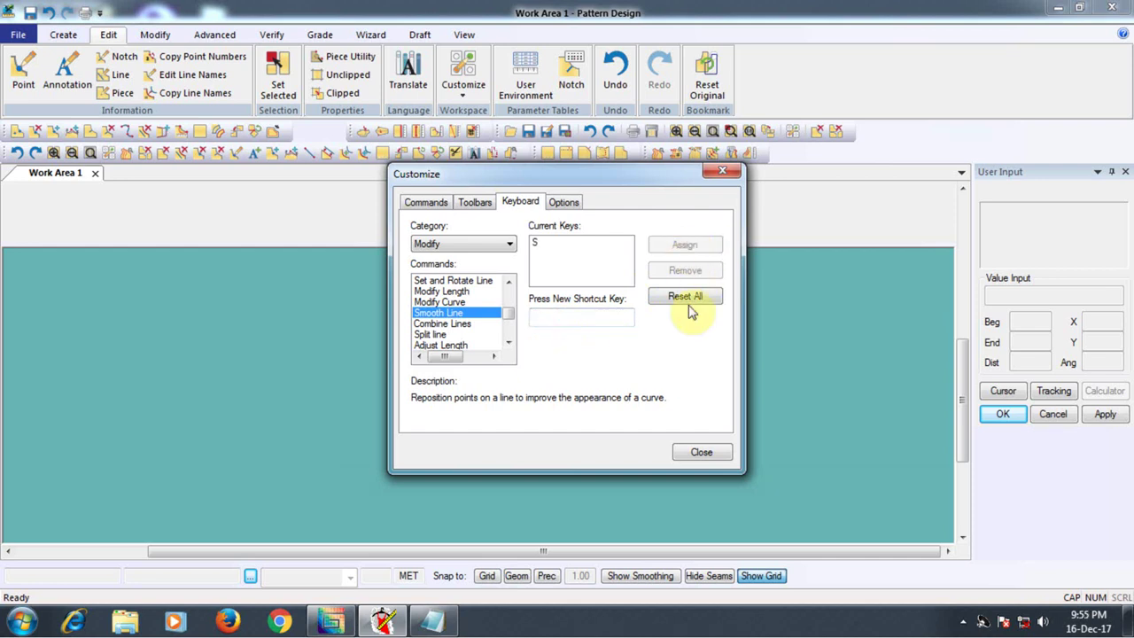
left_click(701, 455)
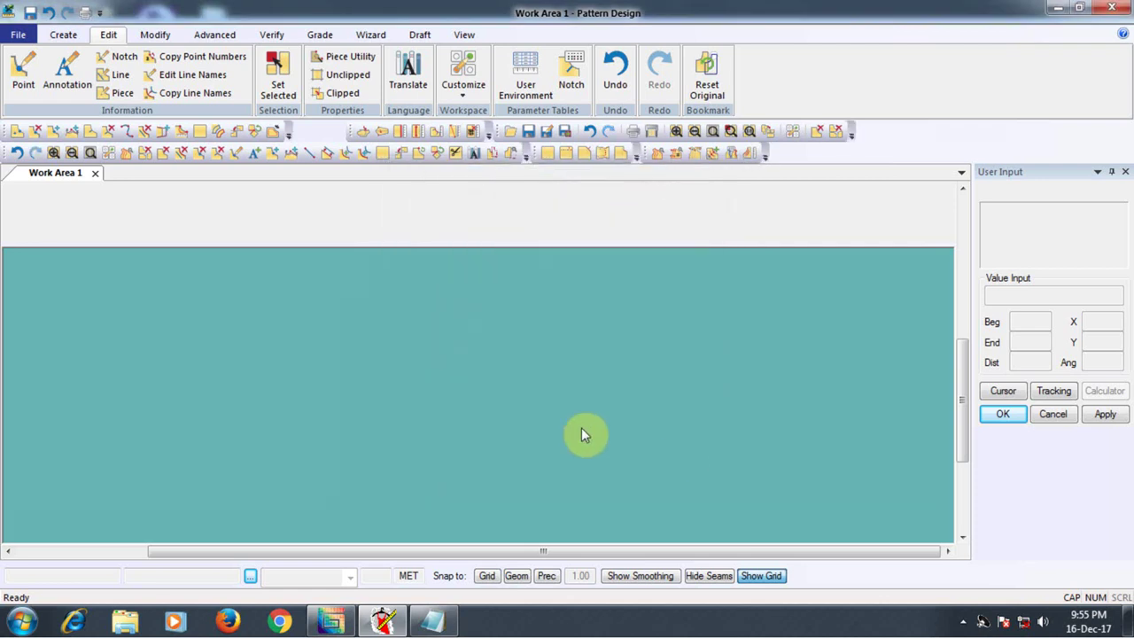
Browse the Create tab's 2-Point options and the Modify tab's commands.
left_click(63, 35)
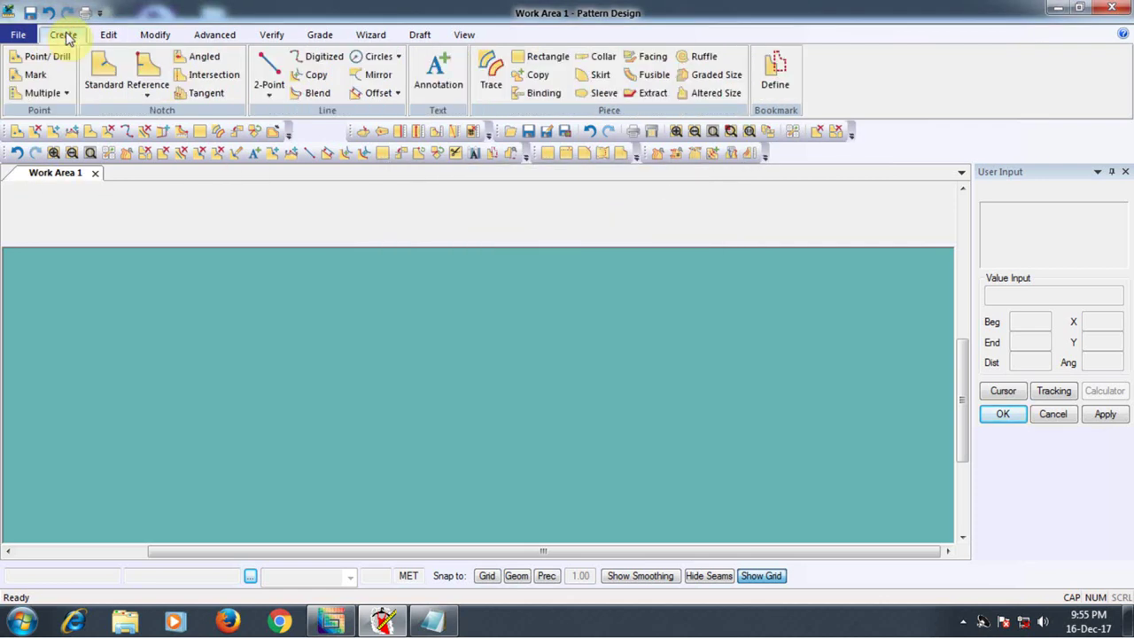
left_click(269, 92)
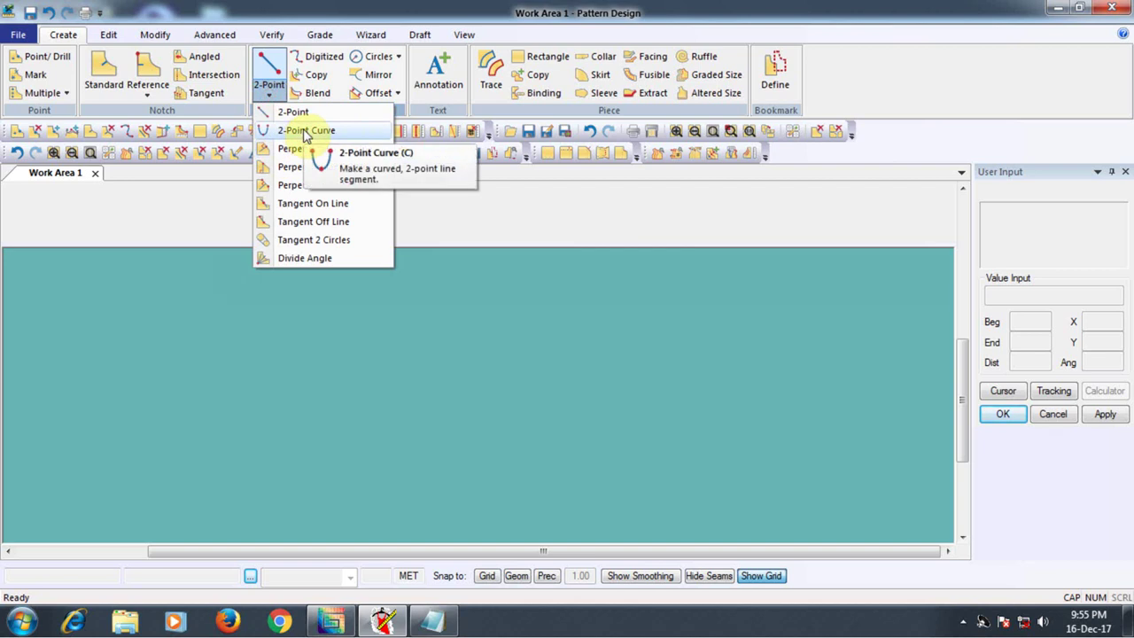
left_click(317, 60)
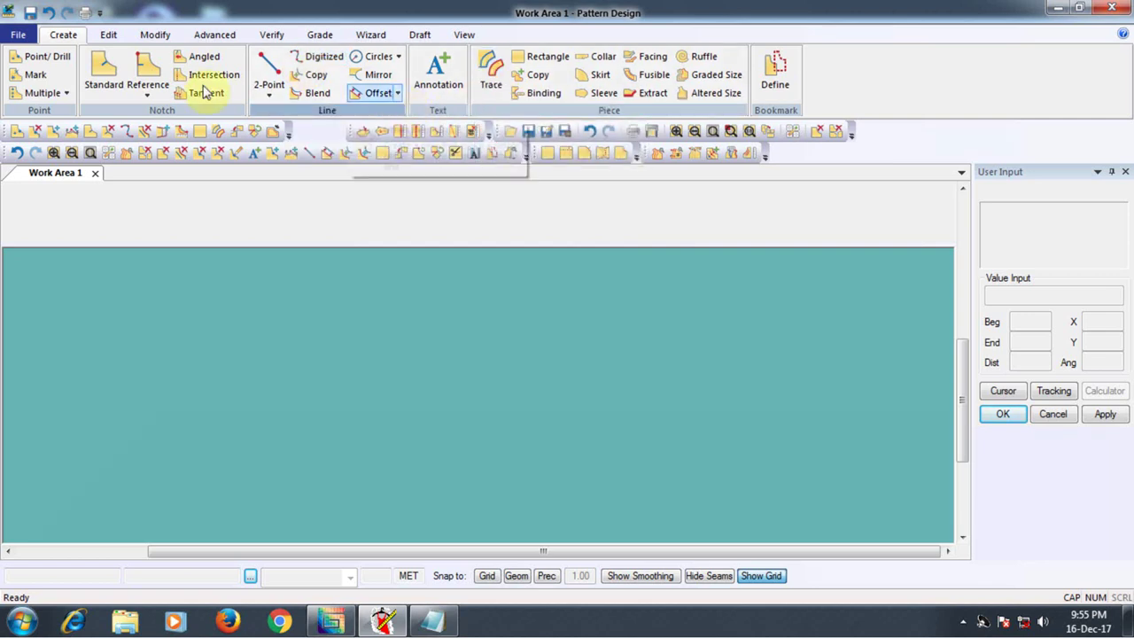
left_click(158, 37)
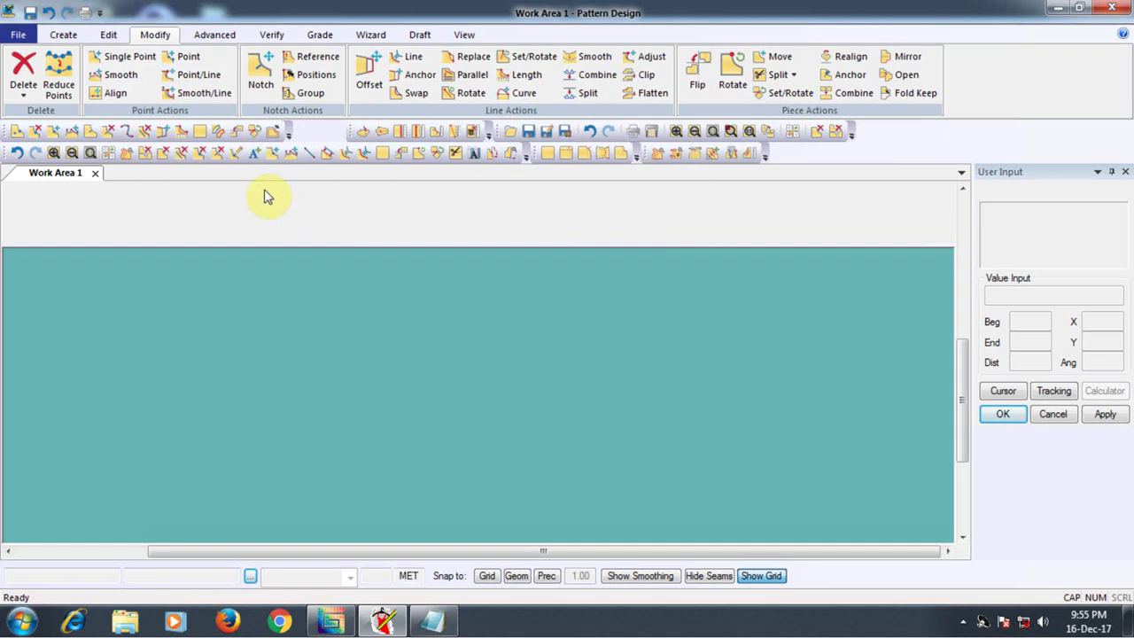
left_click(63, 35)
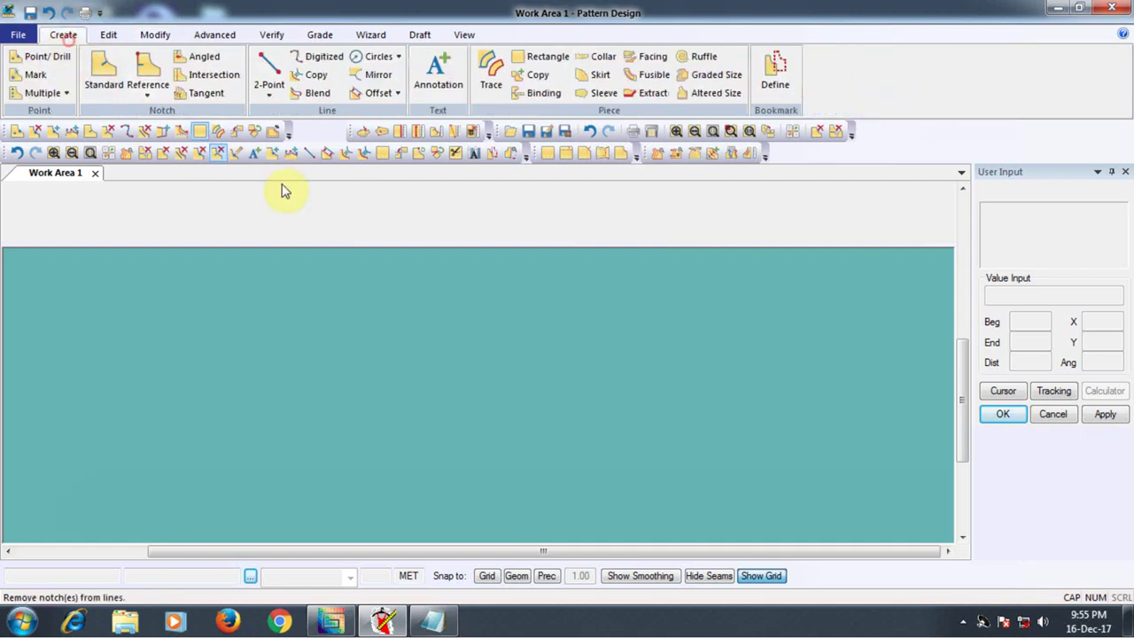
Check the Offset options, then start Trace and begin picking perimeter lines.
left_click(396, 94)
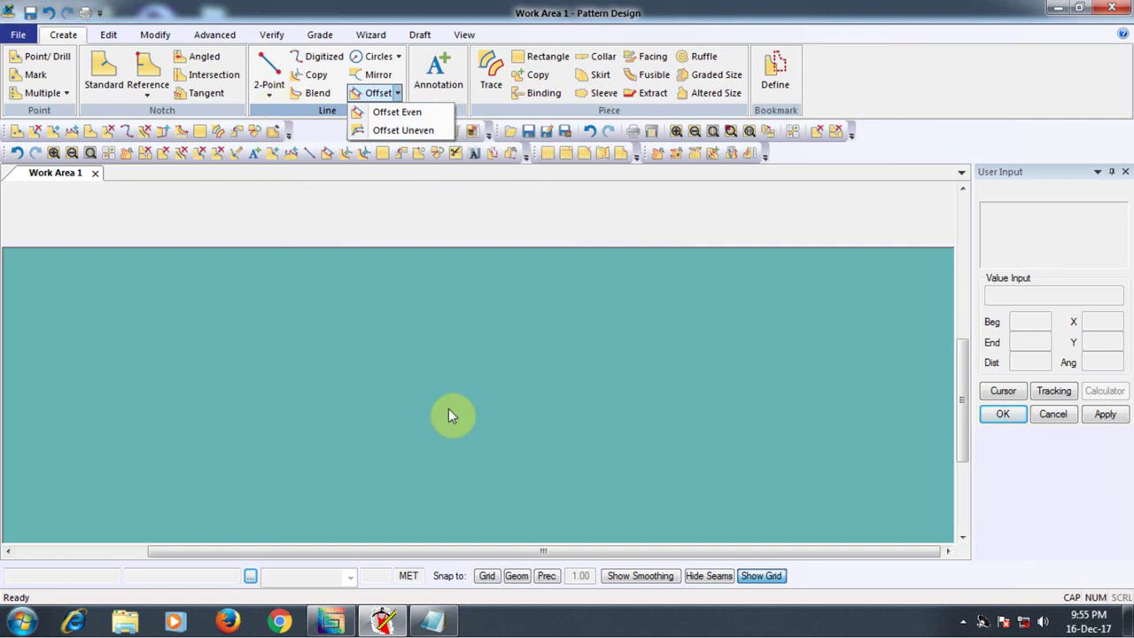
left_click(366, 293)
left_click(615, 355)
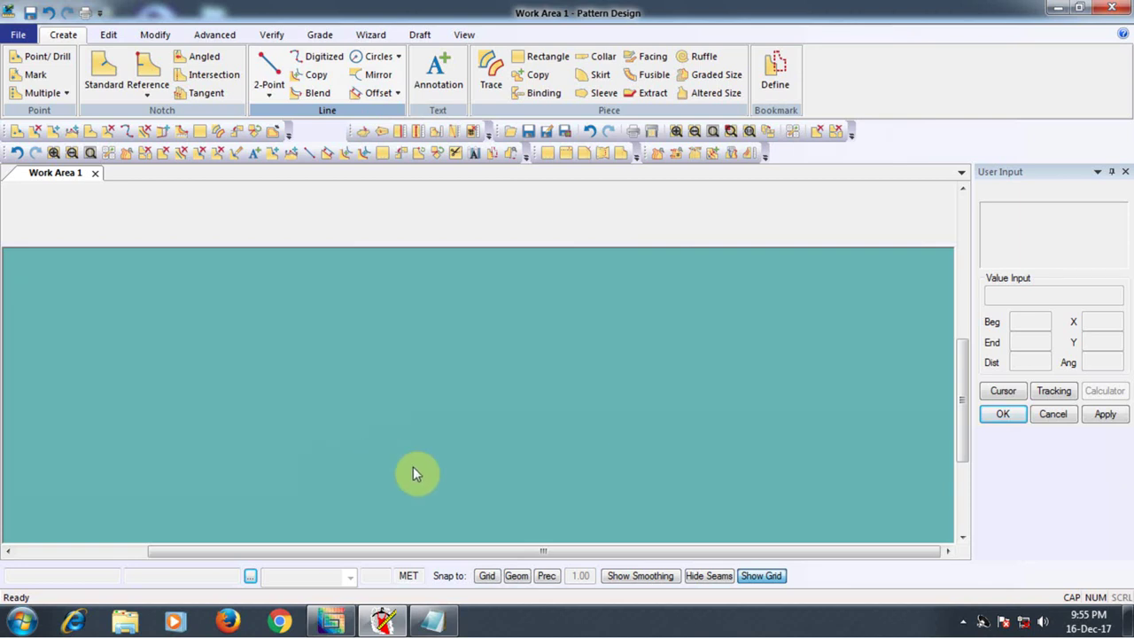
left_click(197, 320)
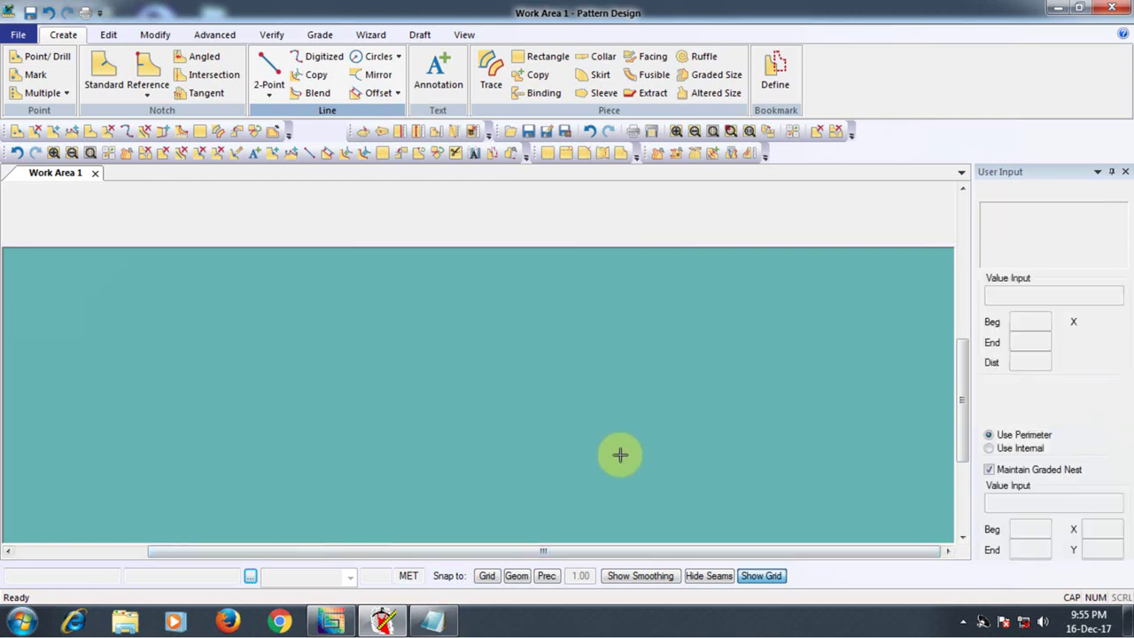
Finish the trace selection, then box-select the existing content and delete the piece from the work area.
left_click(293, 315)
right_click(502, 348)
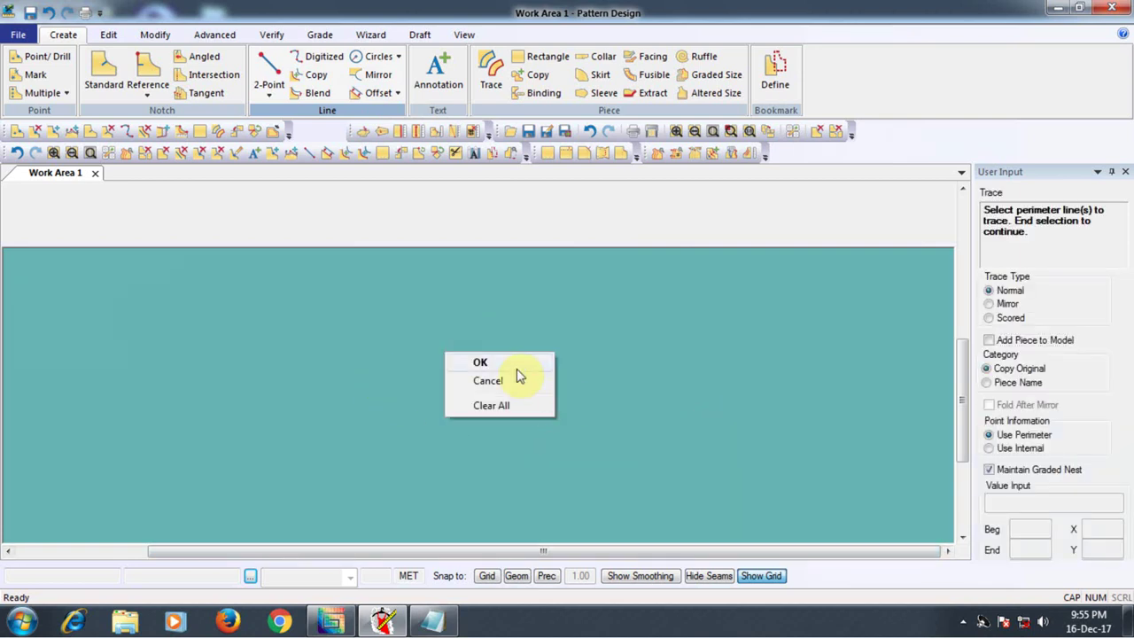
left_click(500, 365)
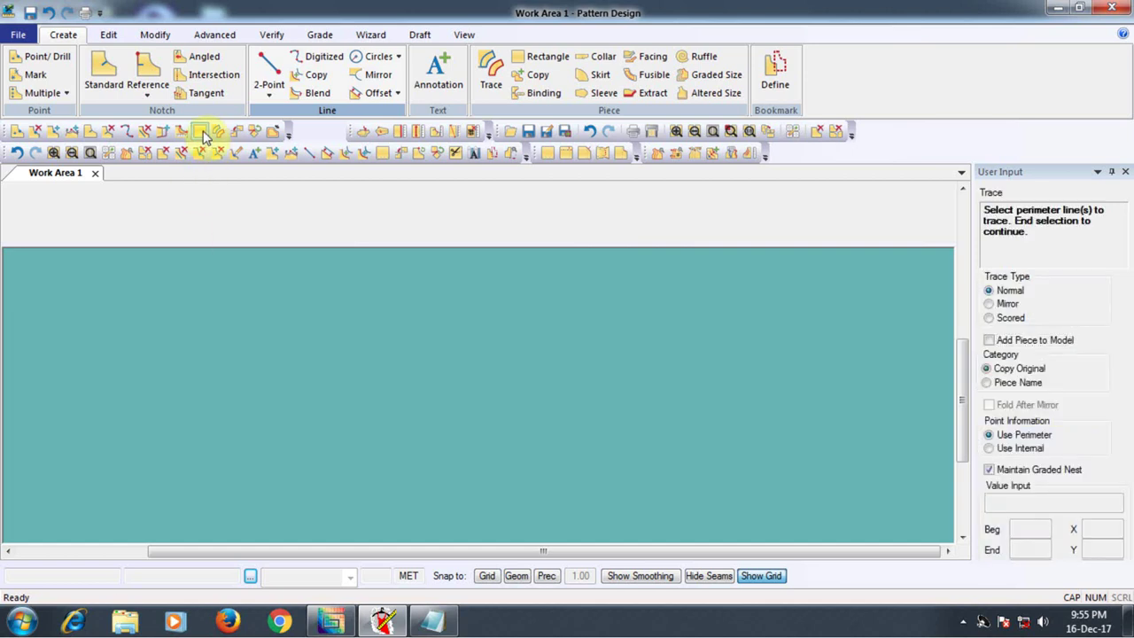
mouse_move(245, 308)
left_mouse_down()
mouse_move(577, 433)
mouse_move(744, 401)
left_mouse_up()
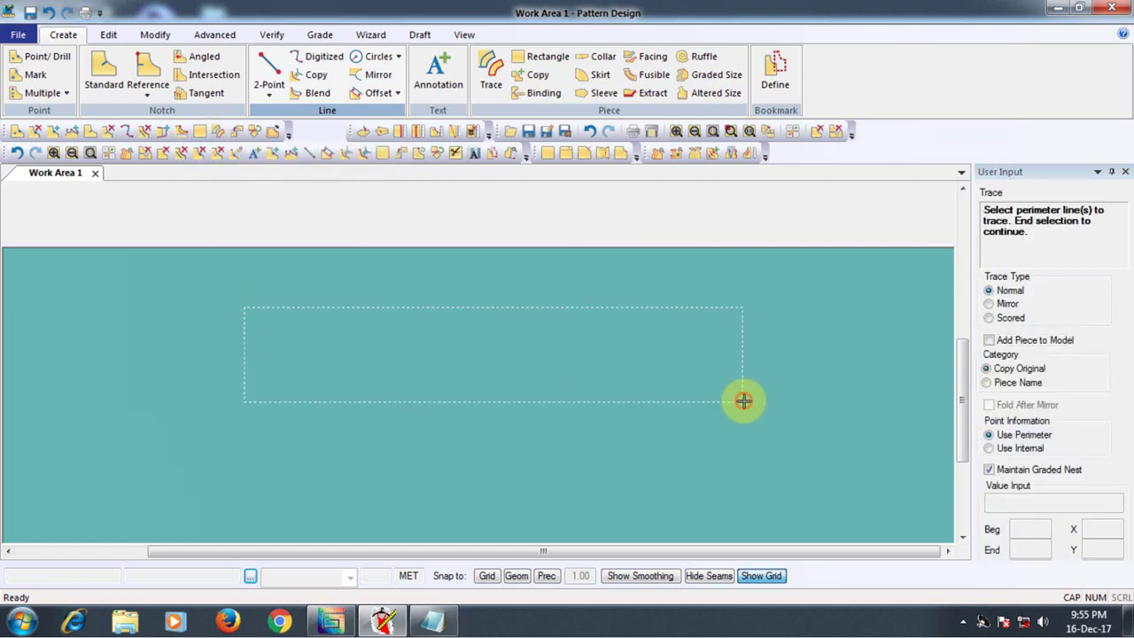
right_click(553, 376)
left_click(568, 388)
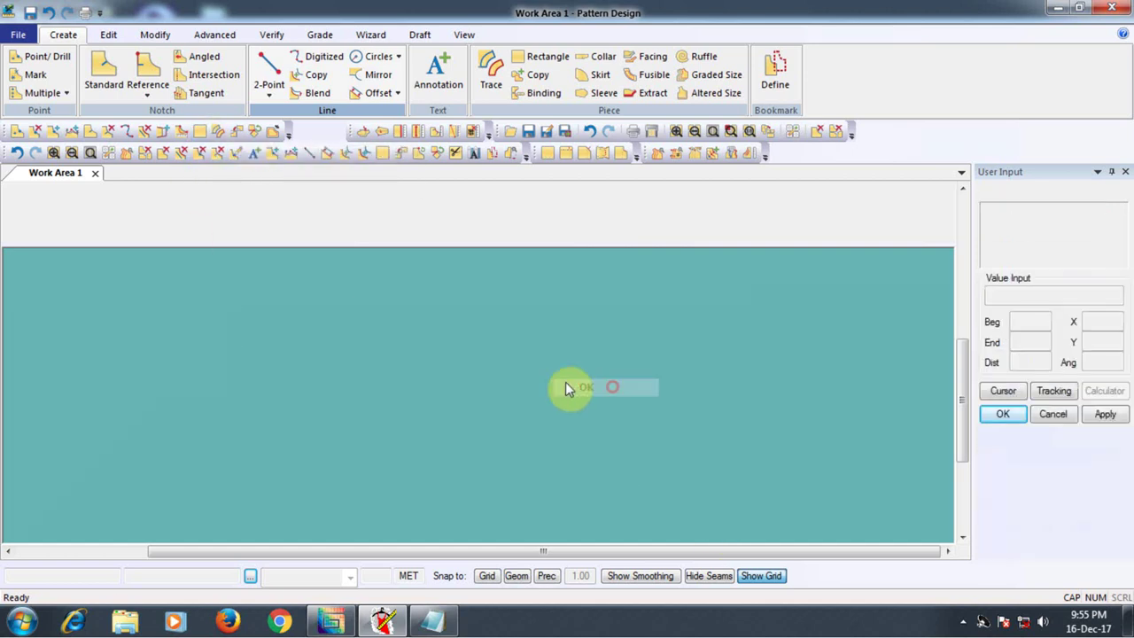
right_click(535, 371)
left_click(524, 266)
left_click_drag(333, 312, 417, 383)
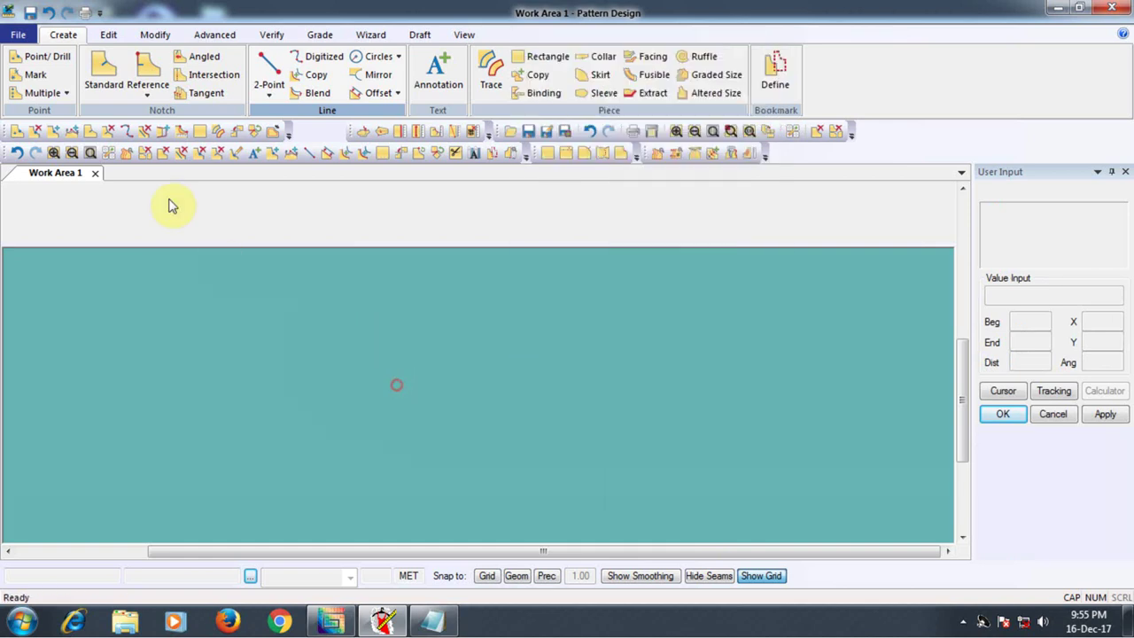
Create rectangle piece P1 with value input X 80, Y -30.
left_click(198, 132)
left_click_drag(356, 336, 711, 423)
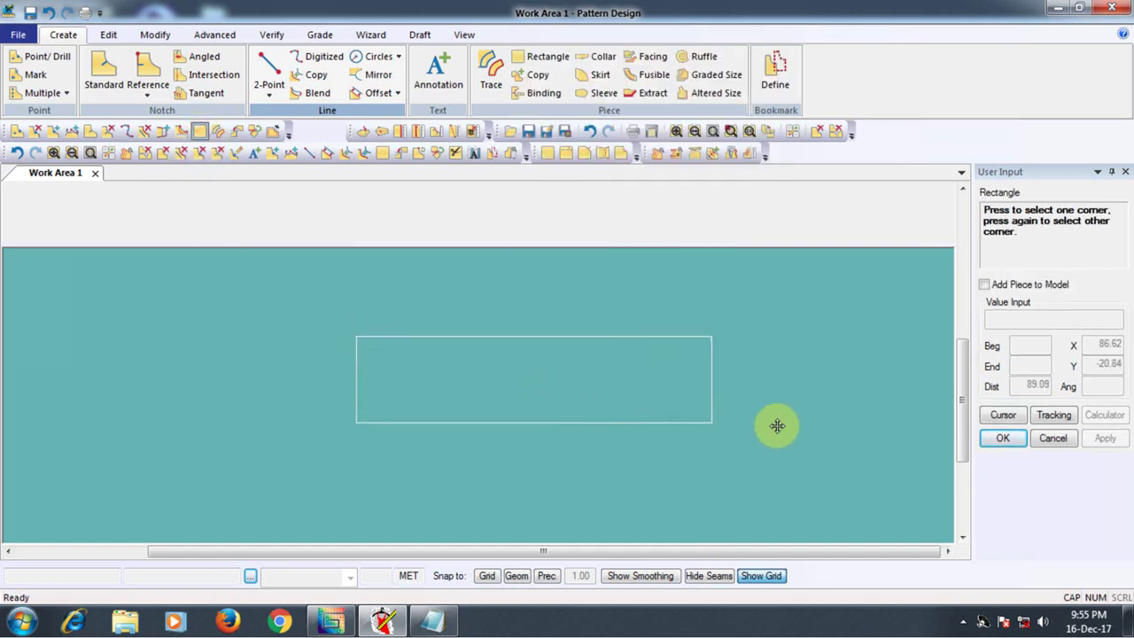
left_click(1003, 415)
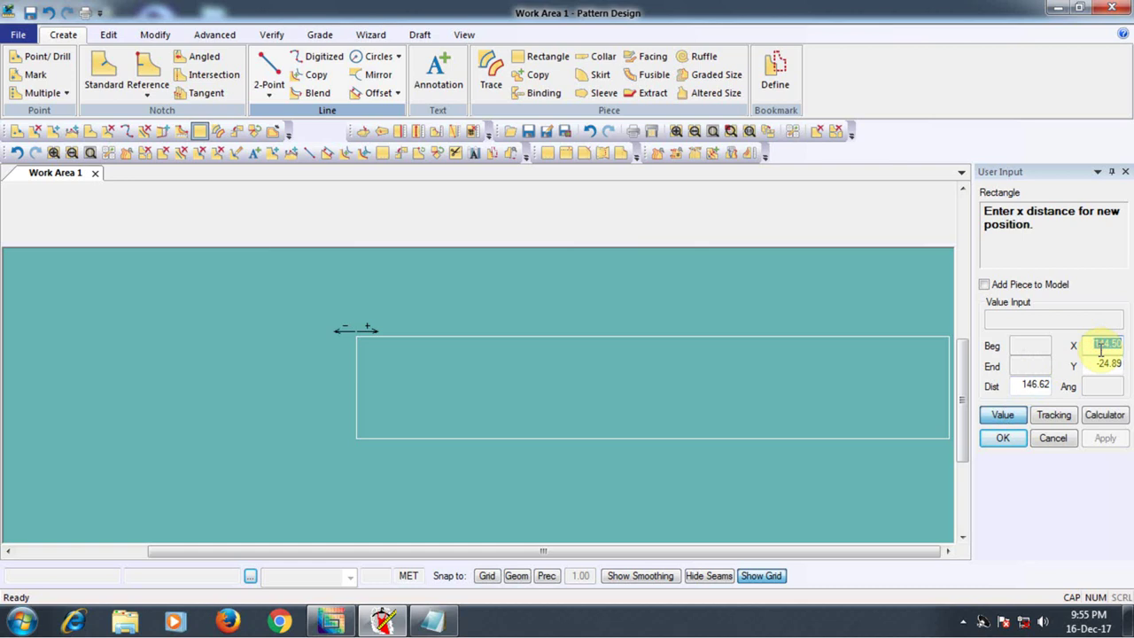
type("80")
key("Return")
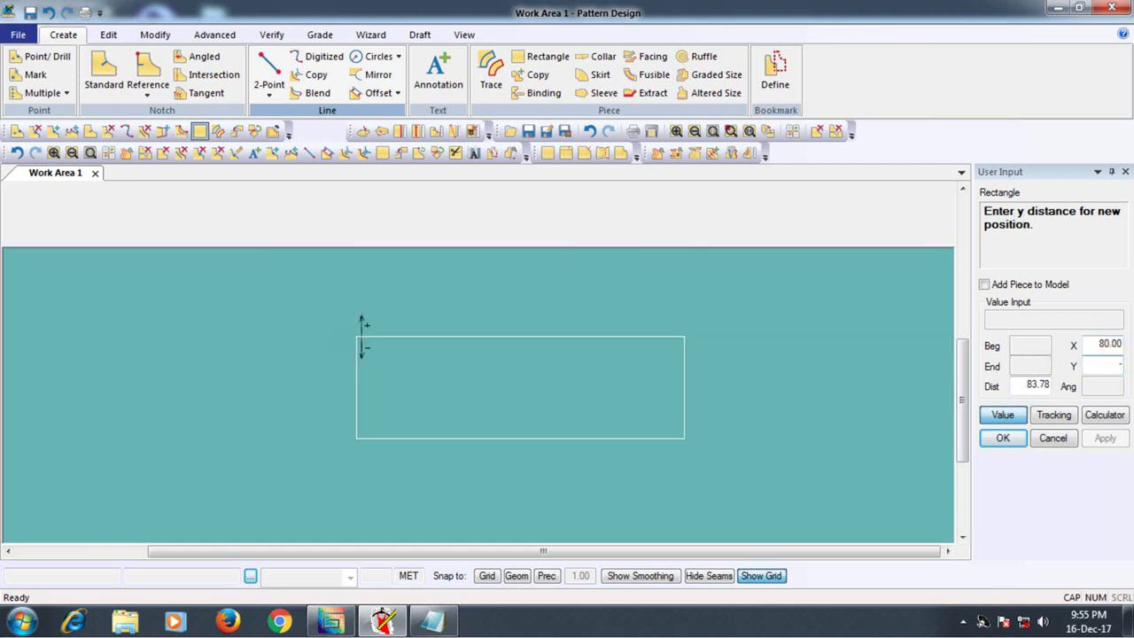
type("30")
key("Return")
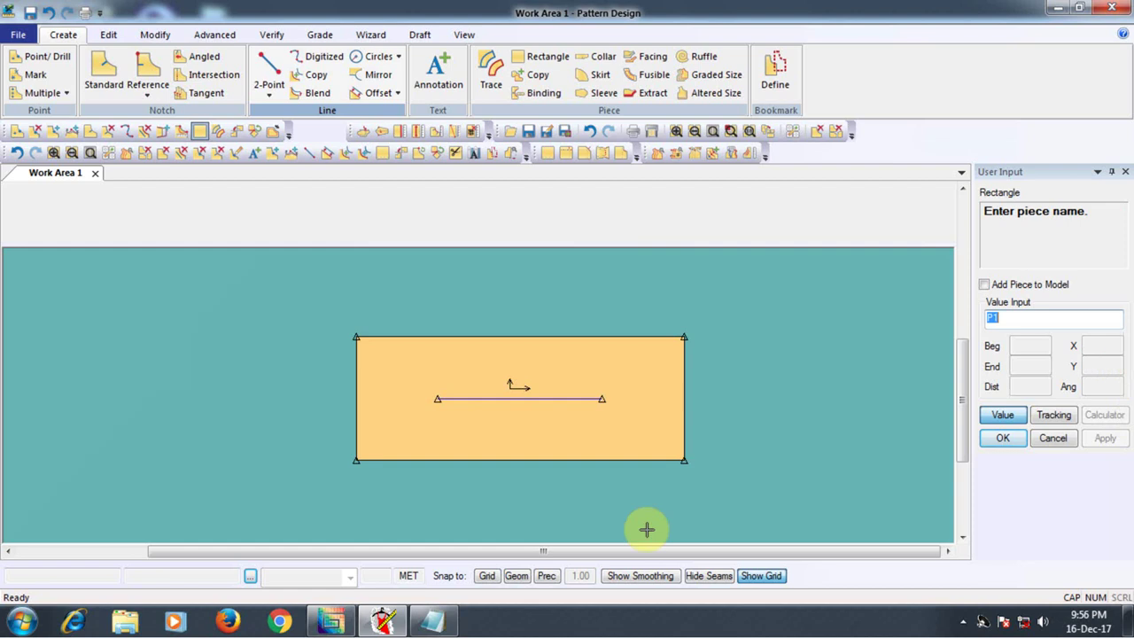
right_click(647, 346)
left_click(703, 358)
right_click(674, 319)
left_click(725, 328)
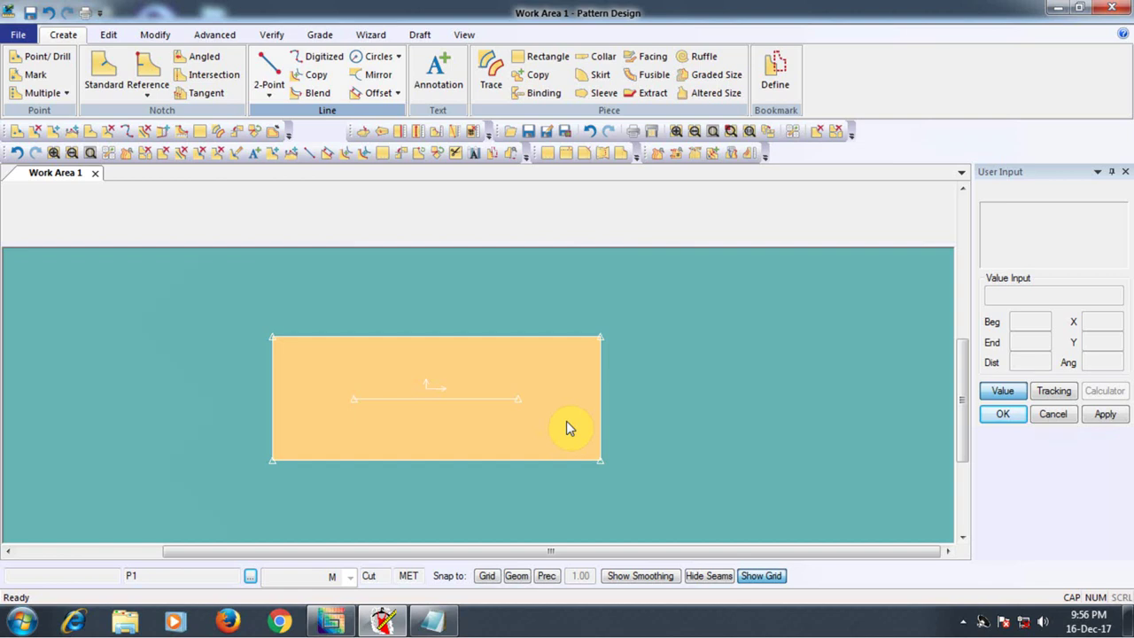
Draw a 2-point curve across P1's bottom-right corner, from the right edge 8 from its end to the bottom edge.
key("2")
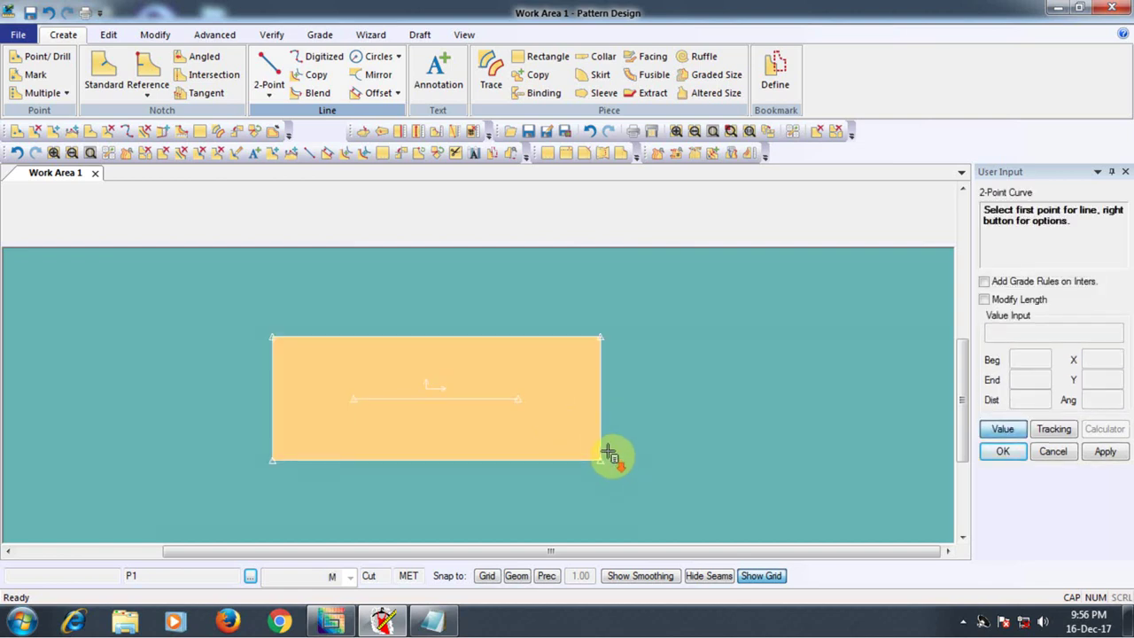
left_click(603, 445)
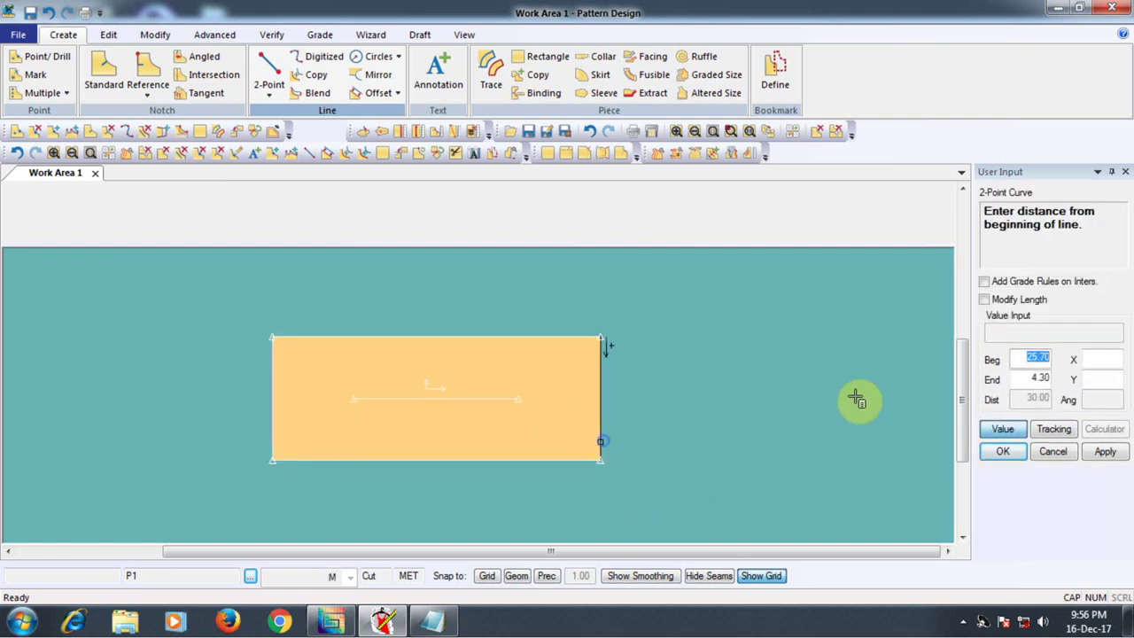
left_click(1032, 375)
type("8")
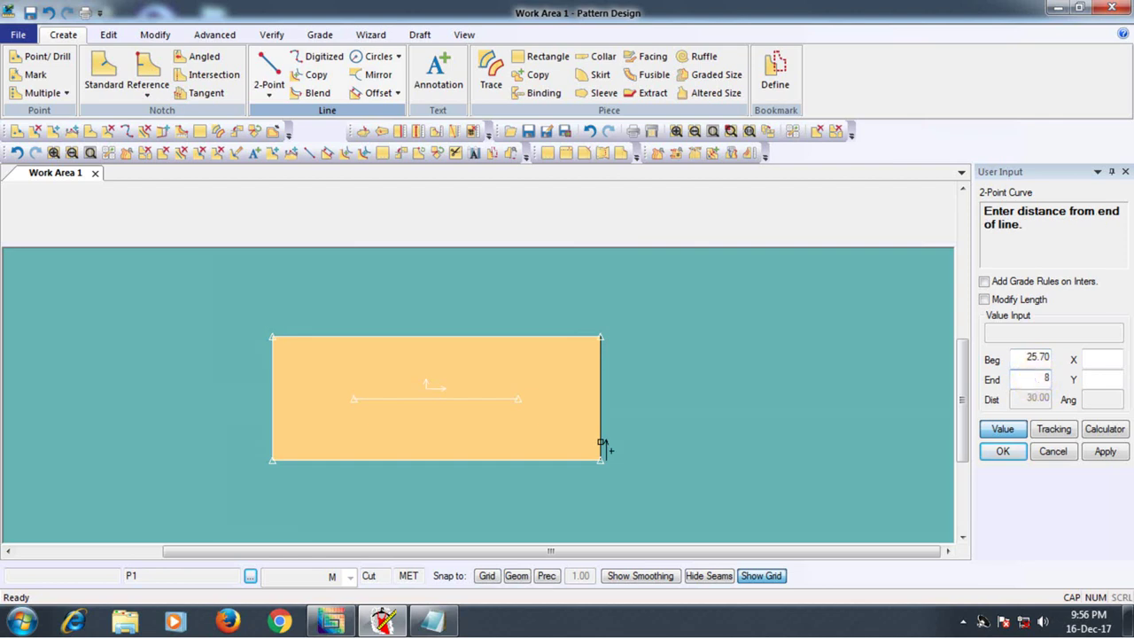
key("Return")
key("Return")
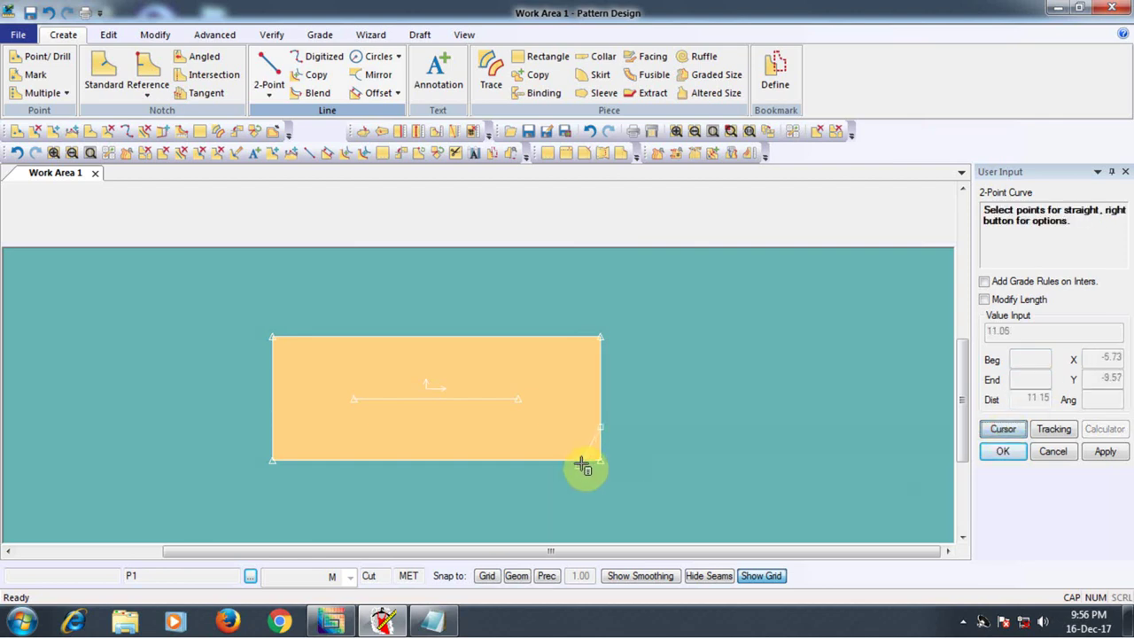
left_click(582, 460)
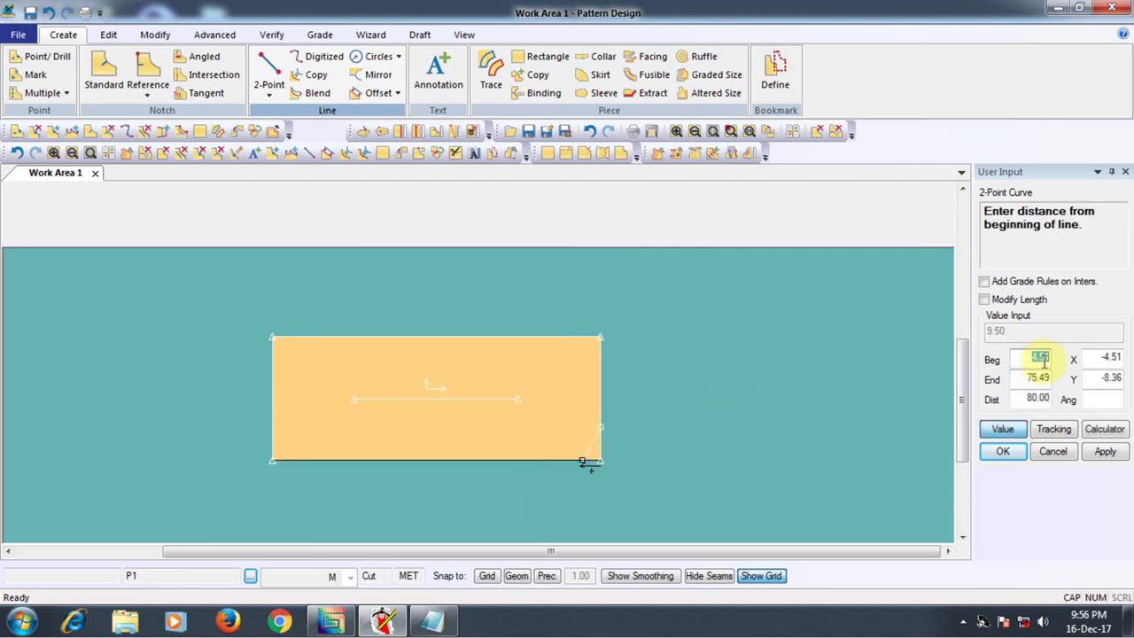
key("Return")
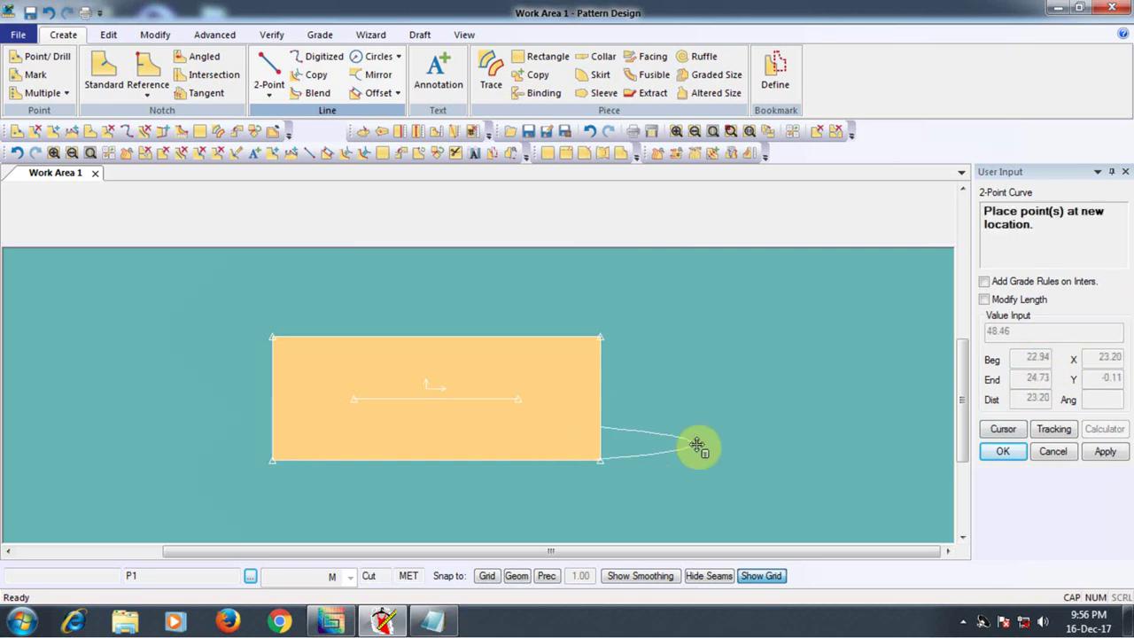
left_click(594, 436)
right_click(688, 314)
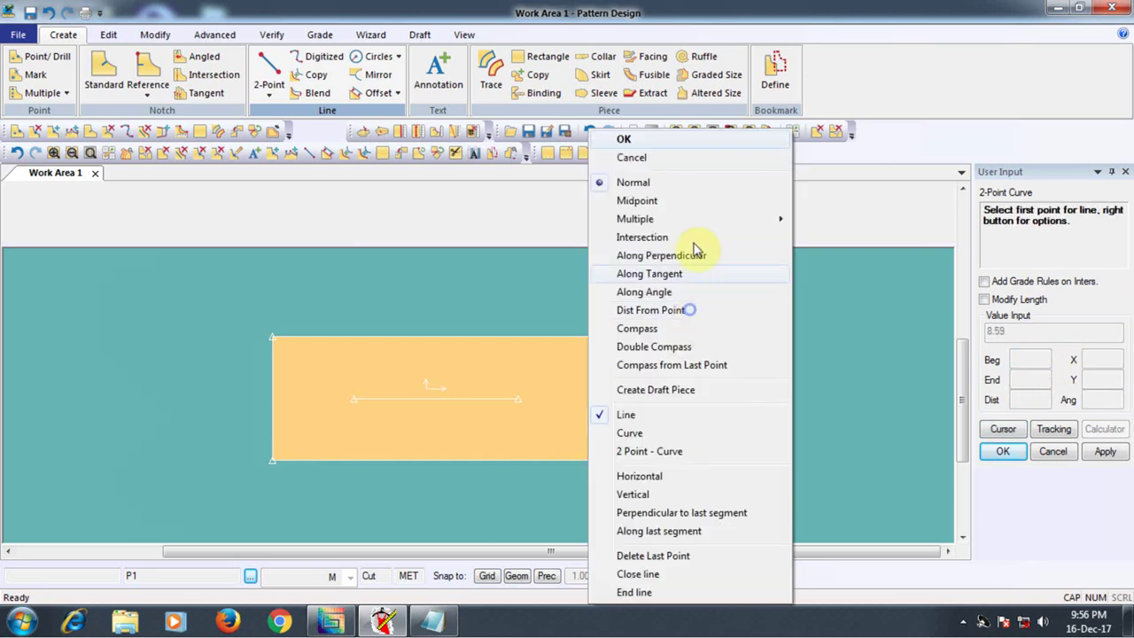
left_click(652, 142)
scroll(581, 417, "up", 3)
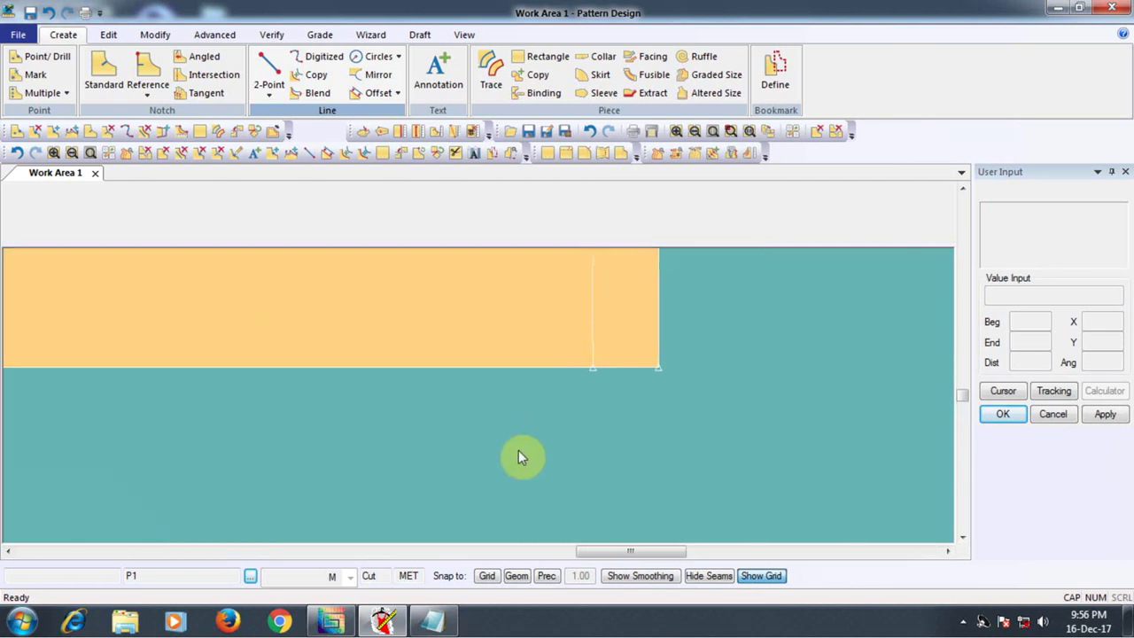
Move a point on the corner curve with Move Smooth, narrowing the smoothing range.
middle_click_drag(519, 423, 514, 501)
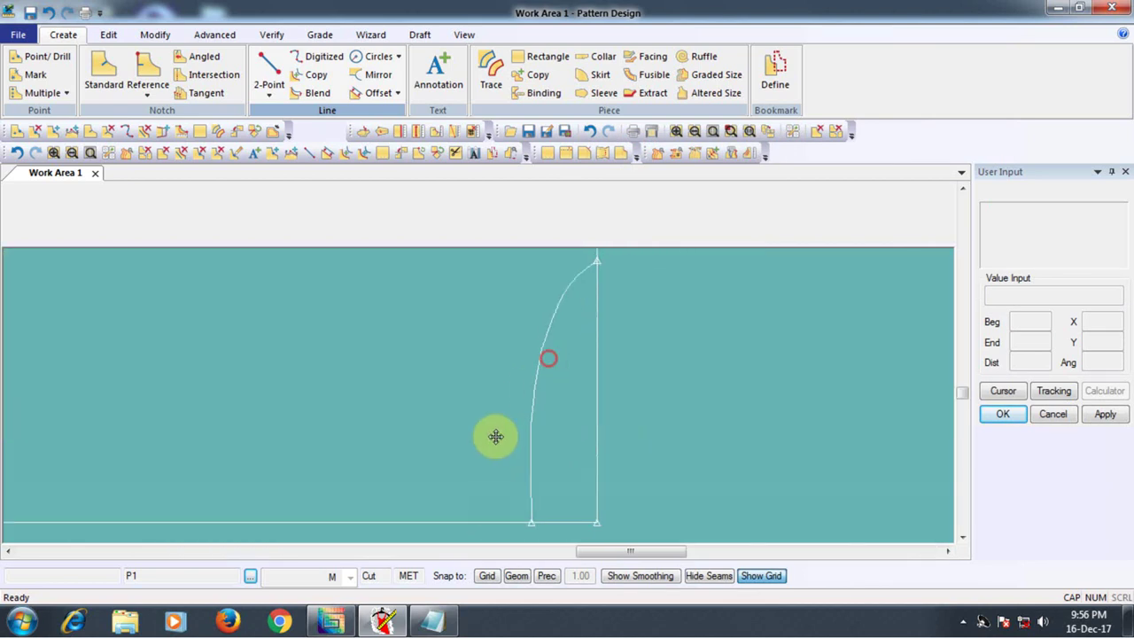
middle_click_drag(496, 436, 510, 431)
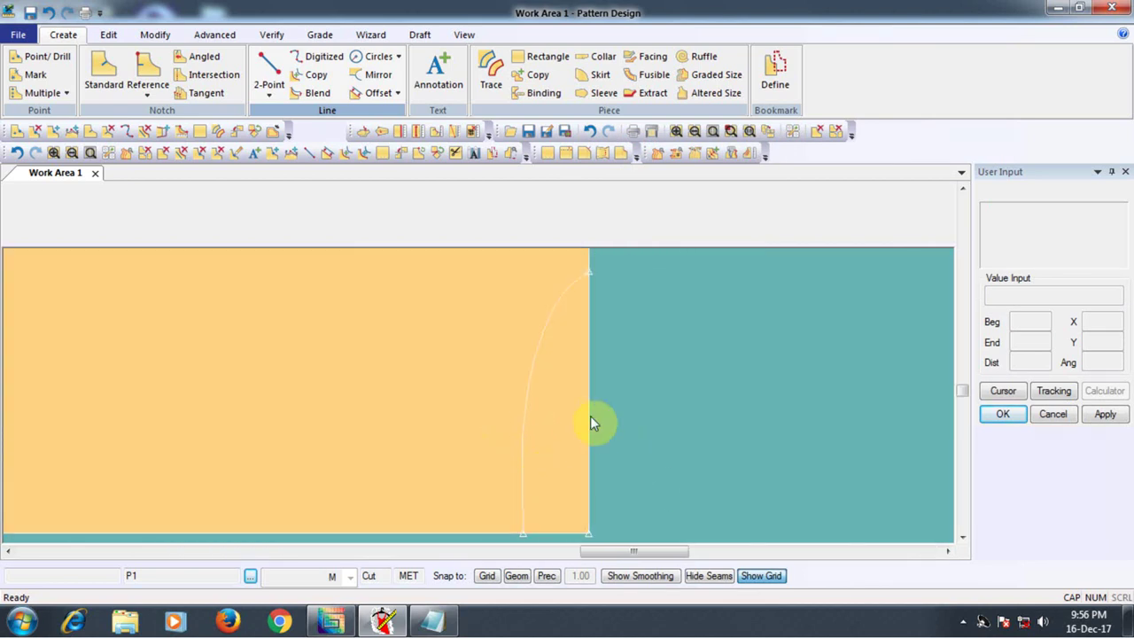
left_click(542, 331)
right_click(556, 353)
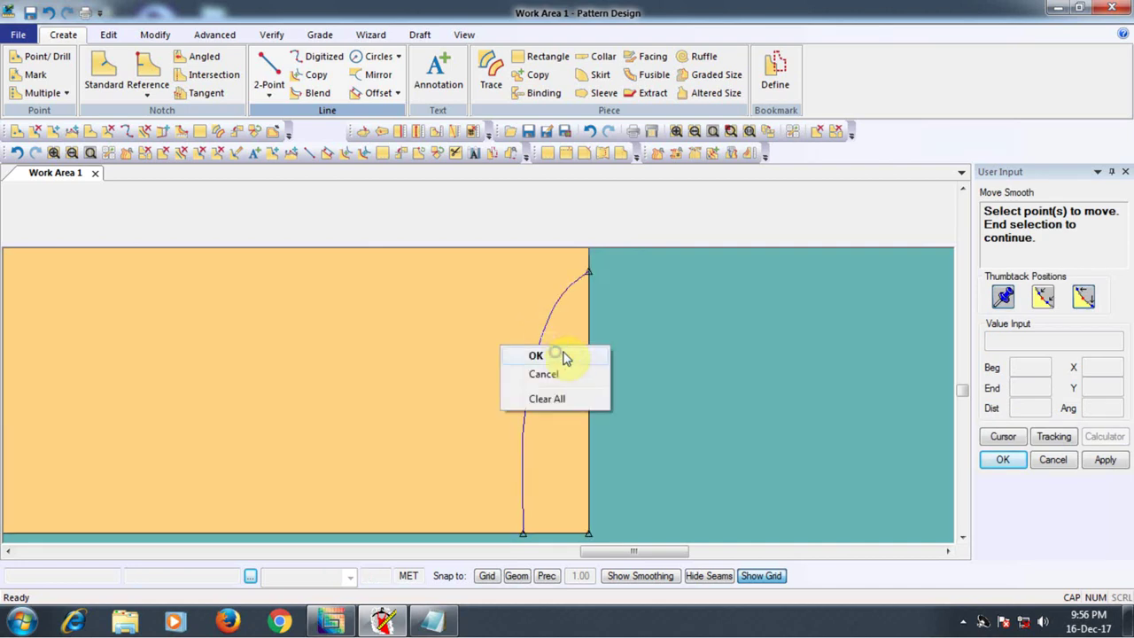
left_click(561, 356)
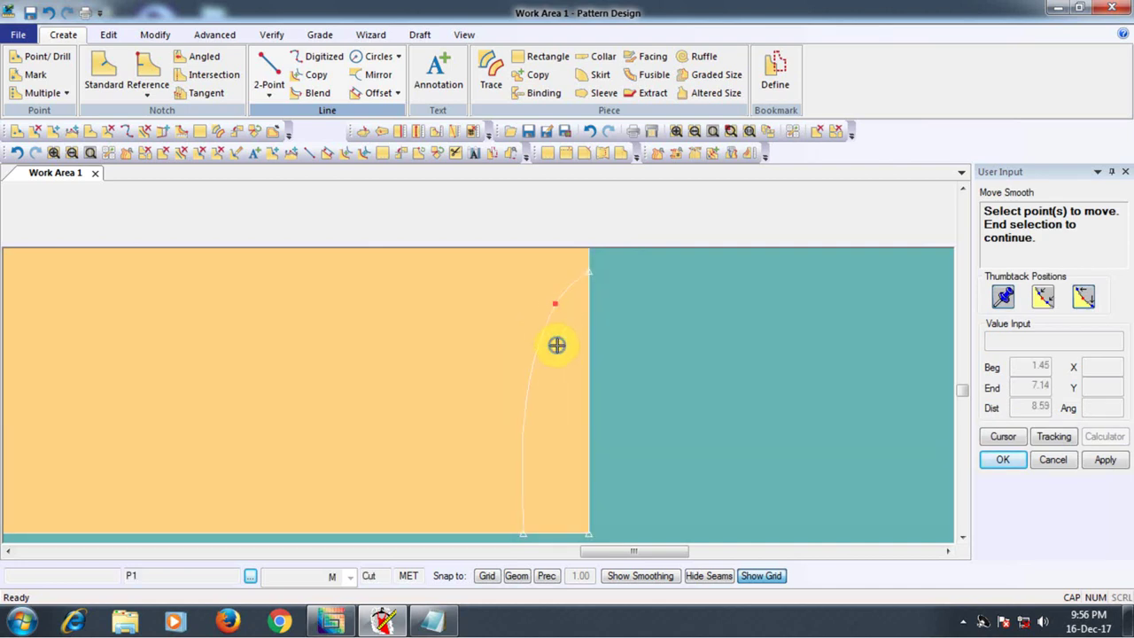
right_click(557, 342)
left_click(567, 350)
left_click_drag(537, 523, 537, 430)
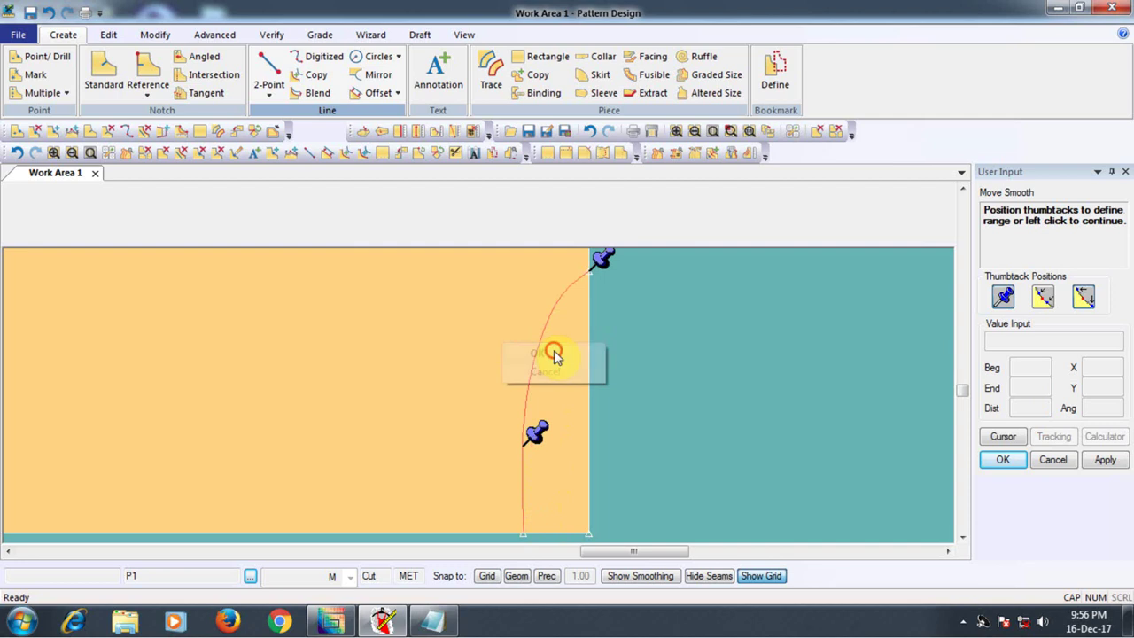
left_click(552, 354)
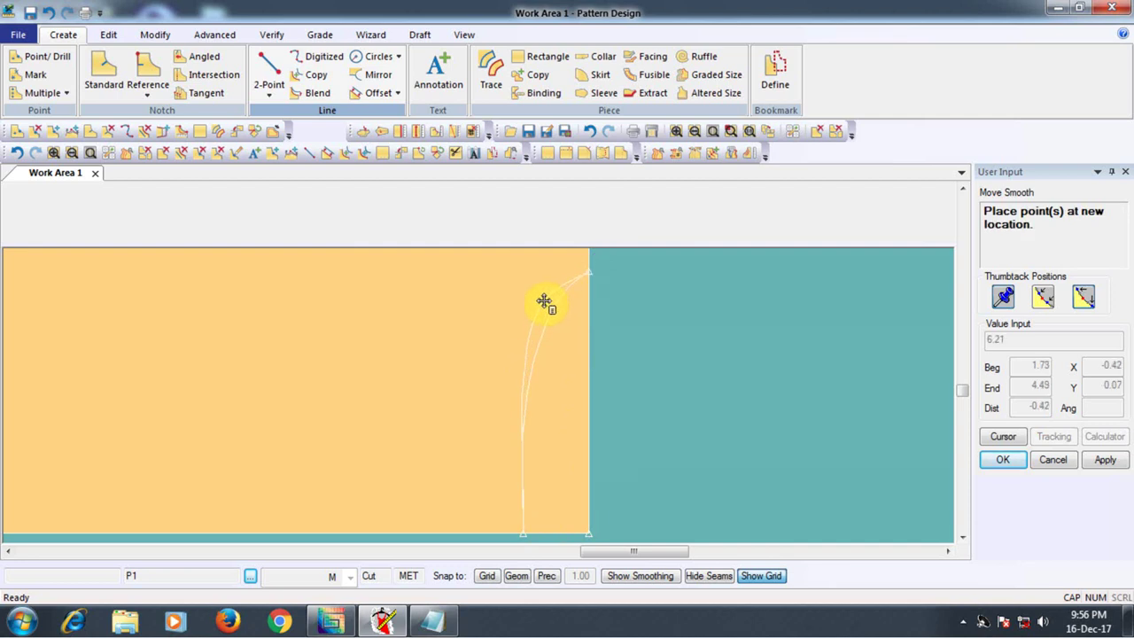
left_click(545, 307)
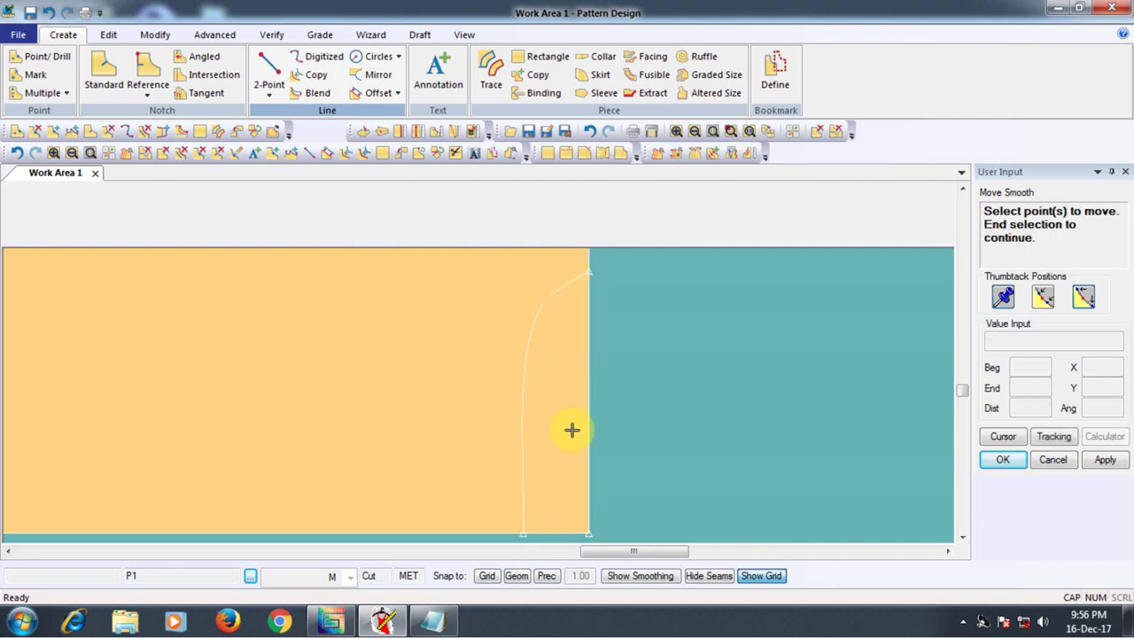
Reposition a second curve point, with the smoothing range narrowed from the top.
right_click(549, 450)
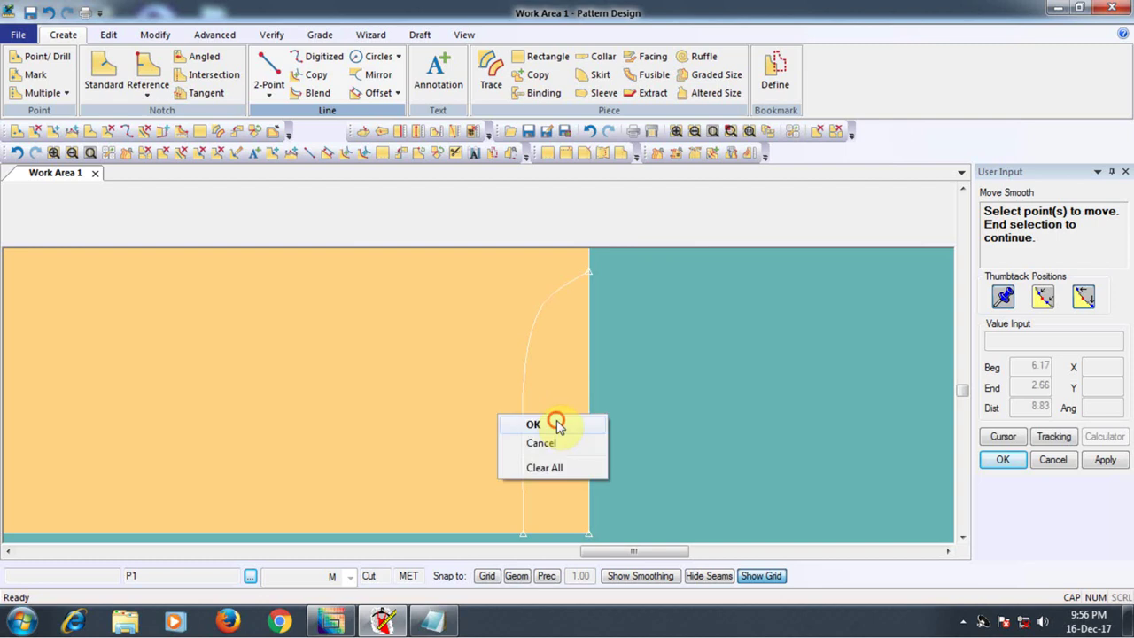
left_click(552, 424)
left_click_drag(591, 270, 546, 311)
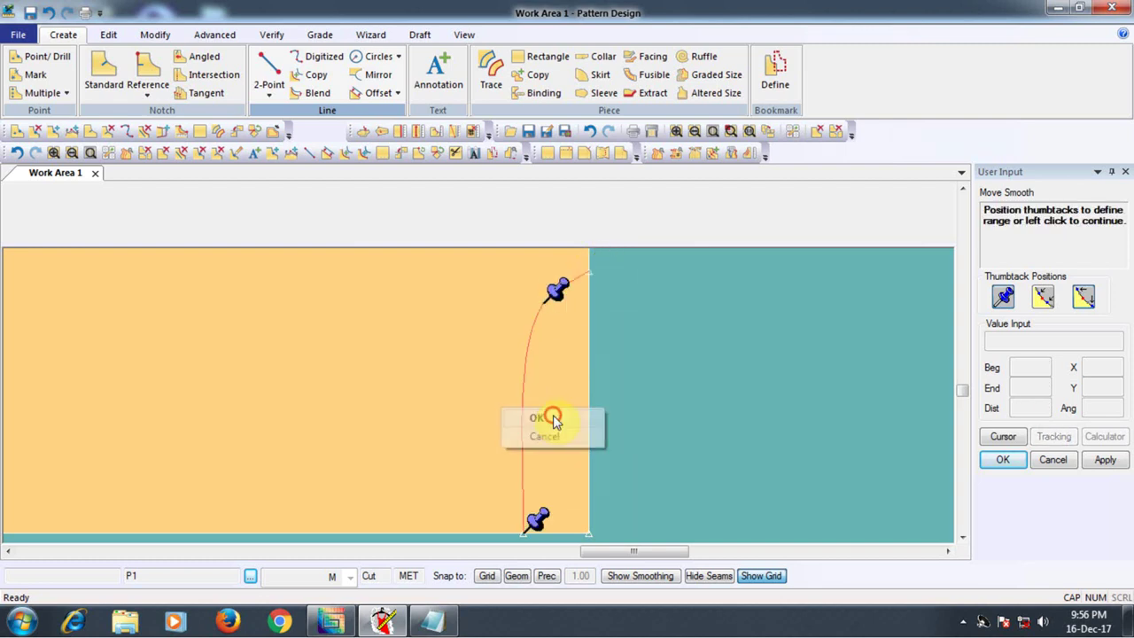
left_click(537, 425)
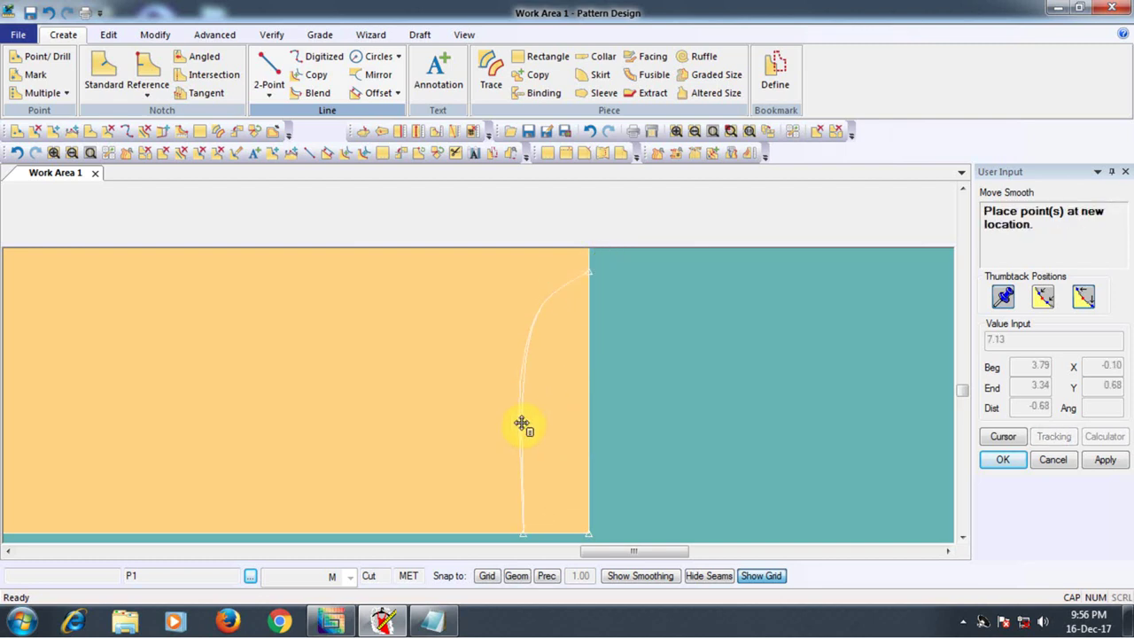
left_click(522, 422)
Move a third point to the curve's top, with the range narrowed from the bottom.
right_click(559, 326)
left_click(562, 325)
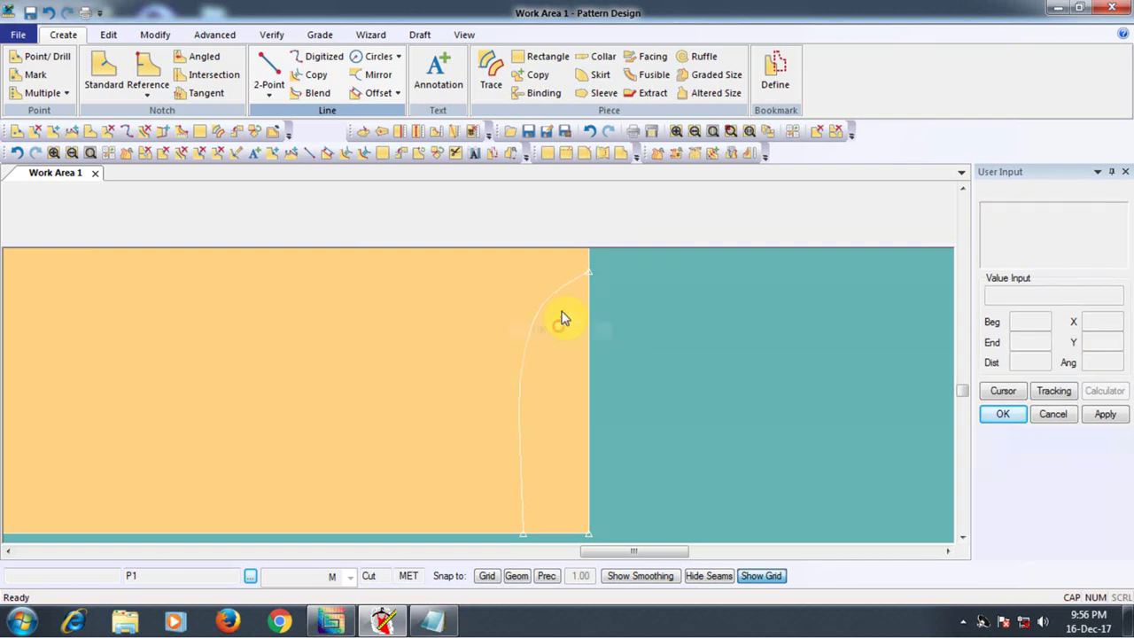
right_click(567, 321)
left_click(572, 327)
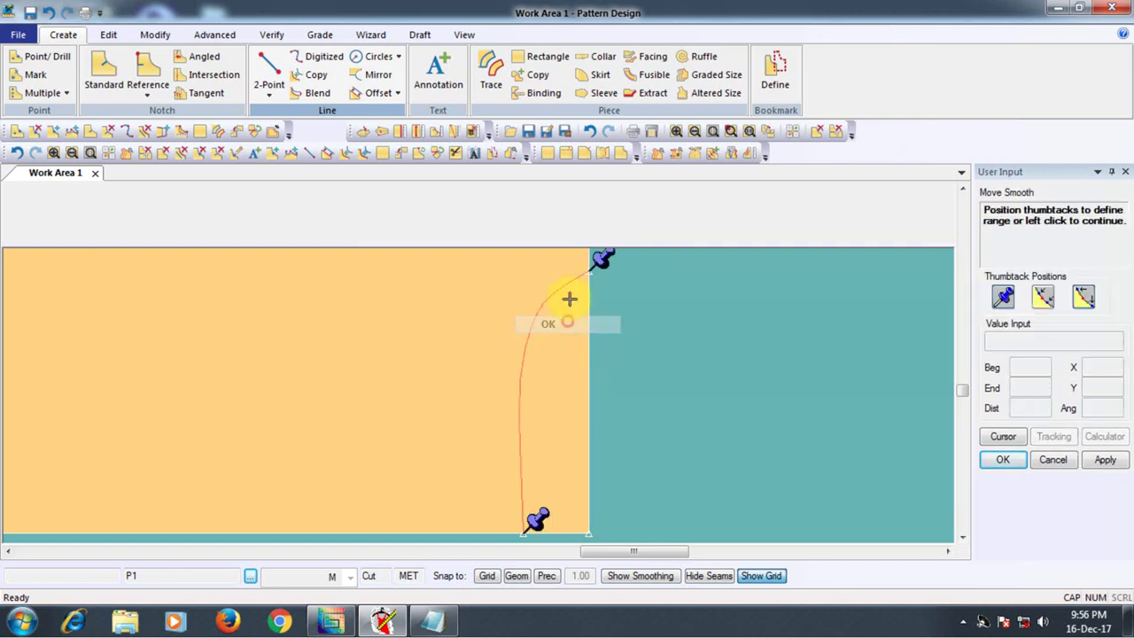
left_click_drag(536, 521, 553, 354)
left_click(557, 324)
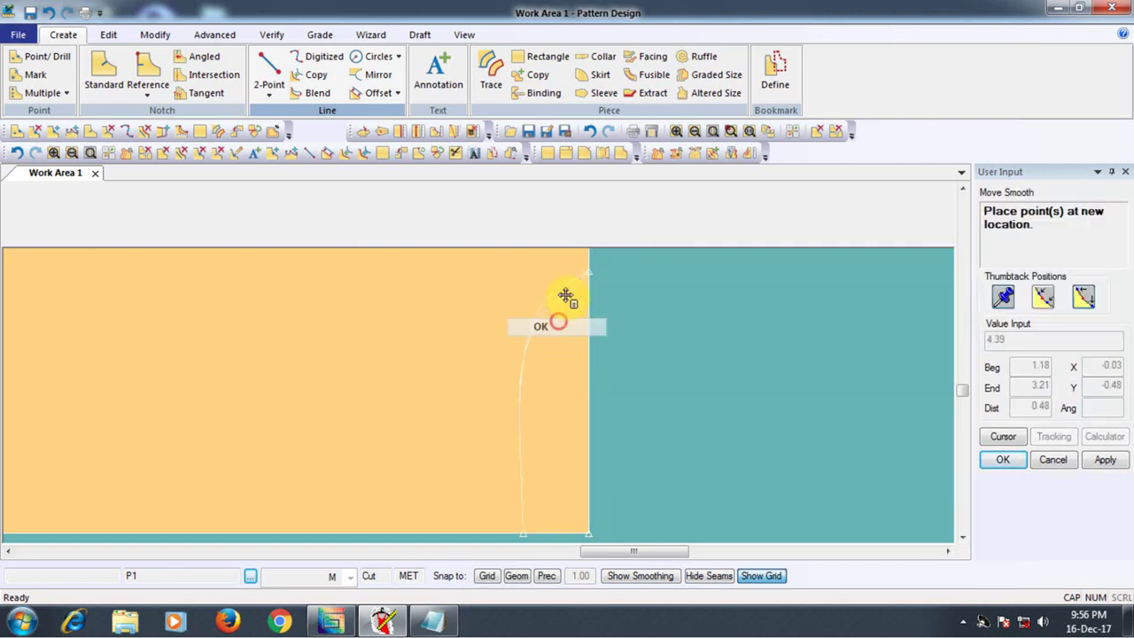
left_click(568, 281)
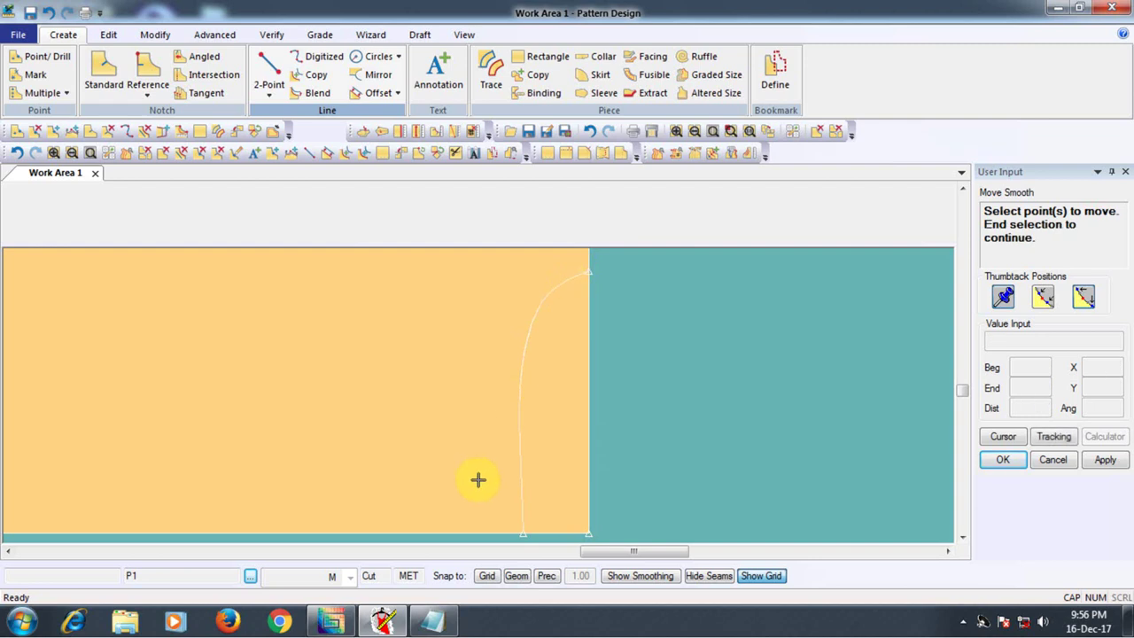
Smooth the curve near P1's right edge at factor 0.0127, positioning the range markers along it.
left_click(521, 437)
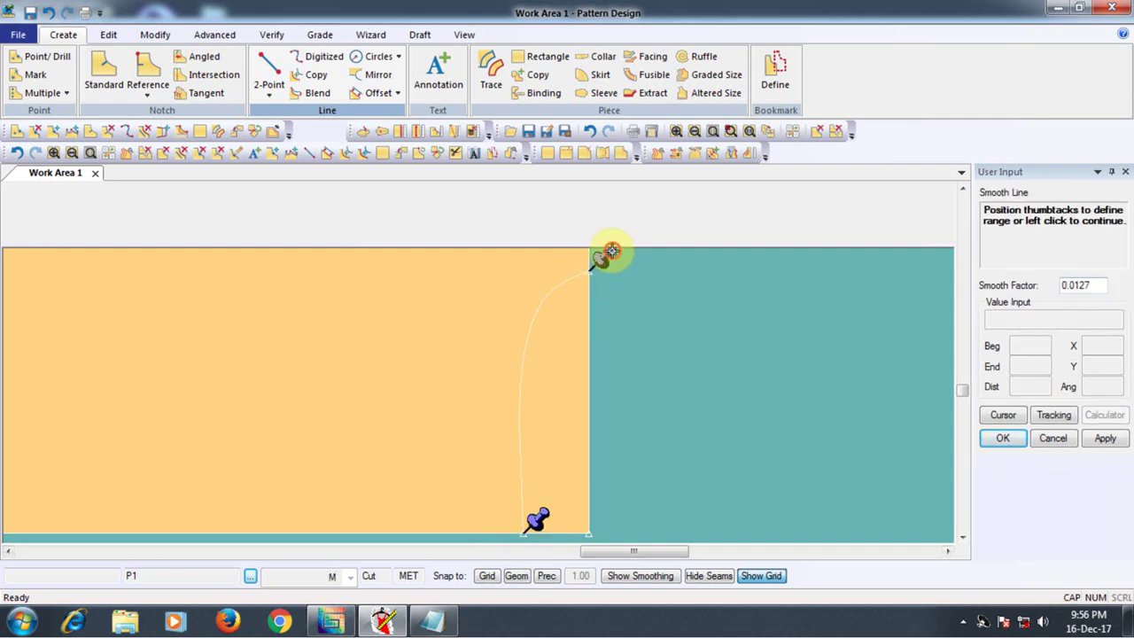
mouse_move(610, 257)
left_mouse_down()
mouse_move(538, 368)
mouse_move(557, 282)
left_mouse_up()
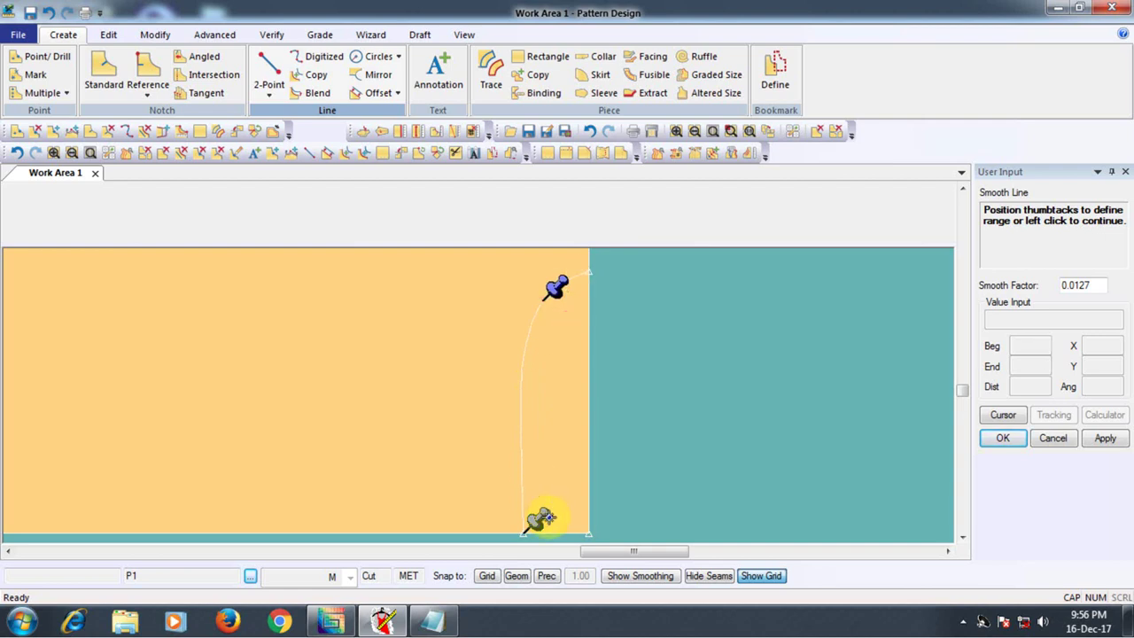
left_click_drag(540, 522, 543, 402)
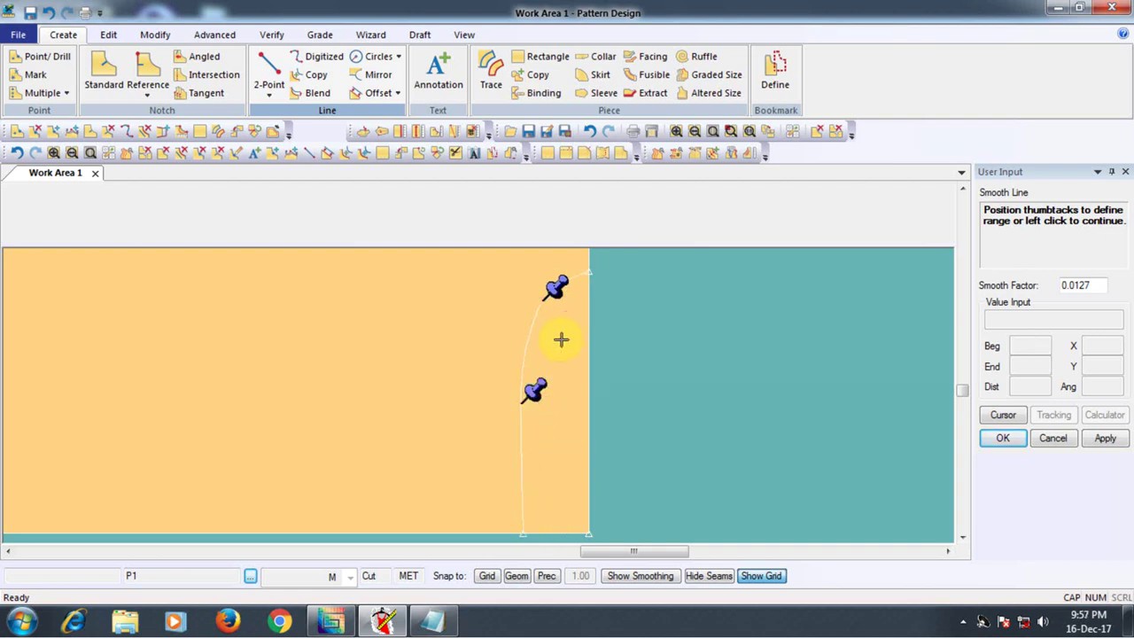
left_click_drag(555, 285, 602, 259)
left_click_drag(537, 390, 542, 335)
left_click_drag(603, 257, 590, 263)
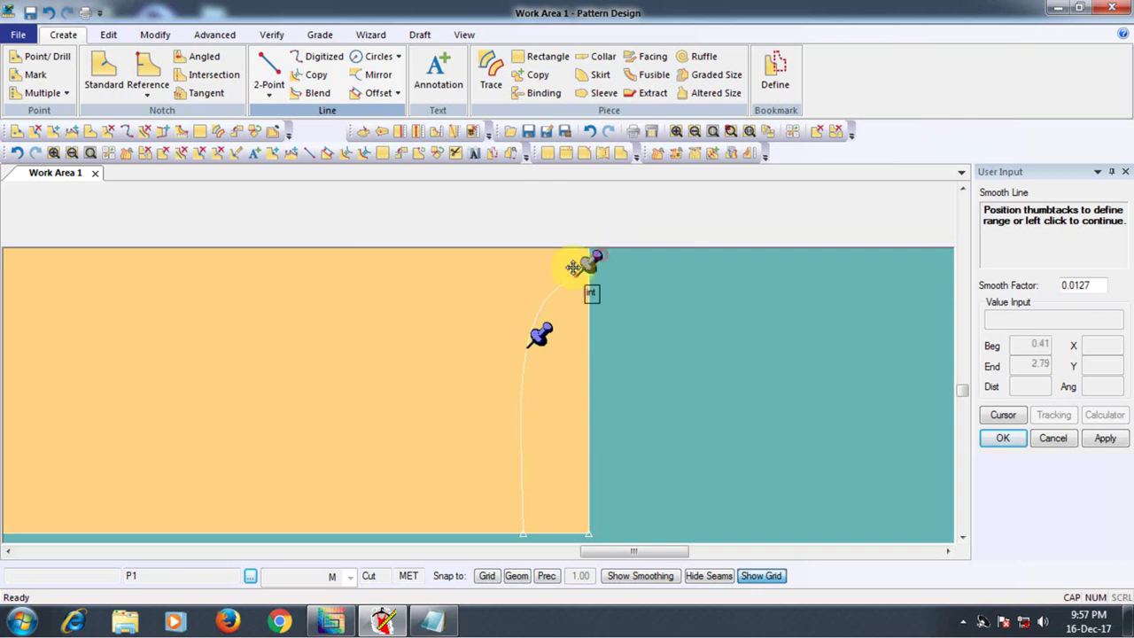
mouse_move(541, 329)
left_mouse_down()
mouse_move(556, 338)
mouse_move(534, 417)
left_mouse_up()
left_click_drag(591, 263, 558, 352)
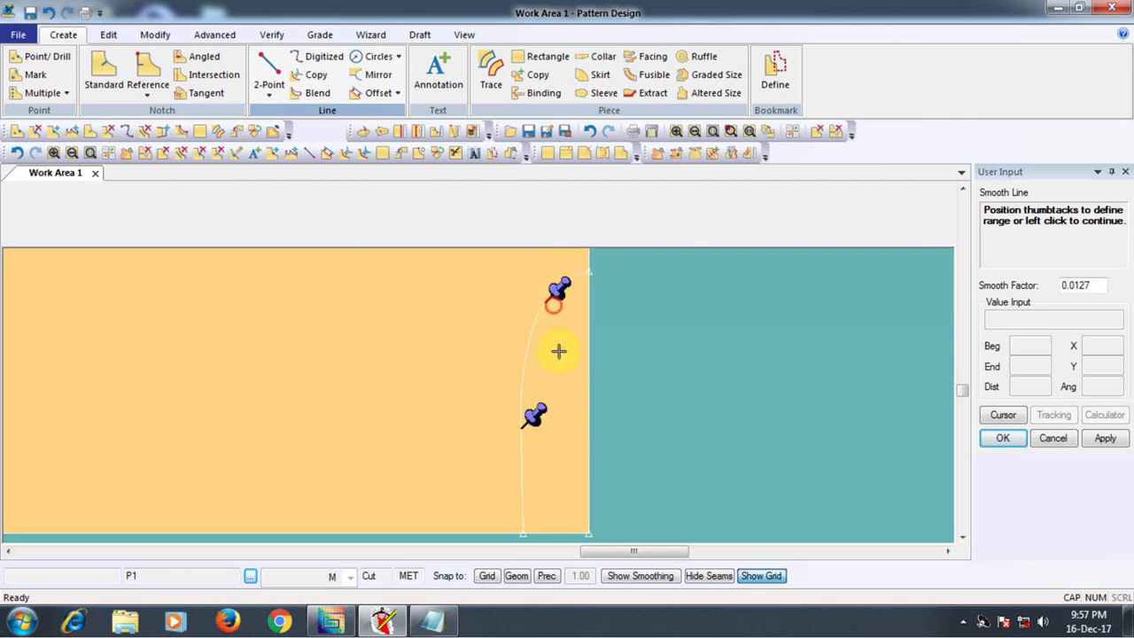
left_click_drag(539, 414, 525, 492)
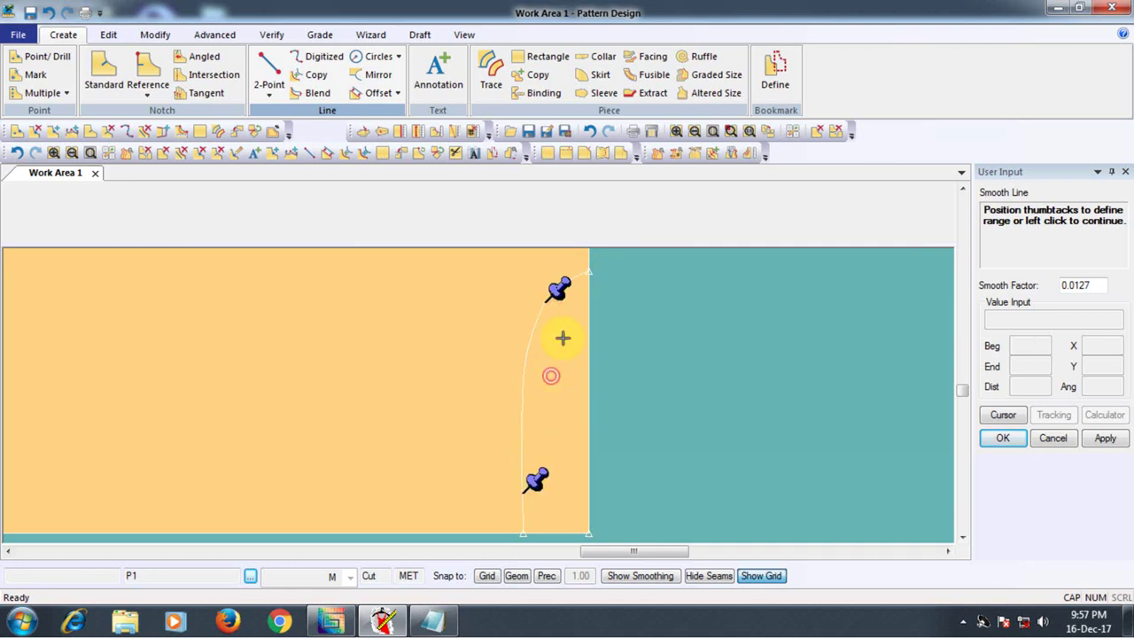
left_click_drag(558, 290, 552, 304)
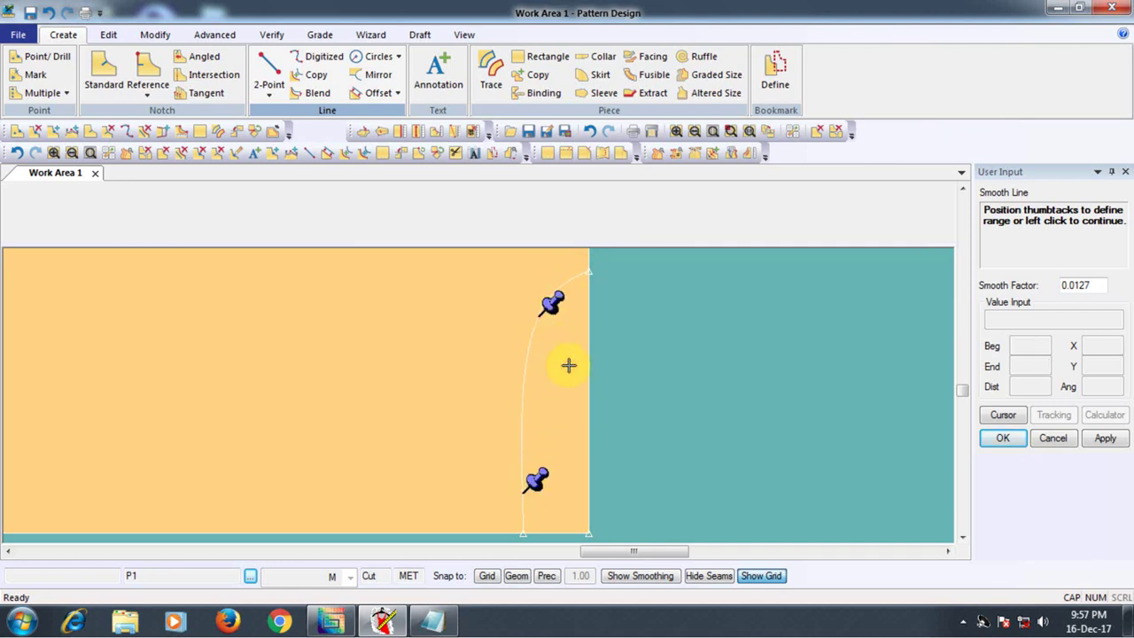
left_click(564, 437)
right_click(656, 321)
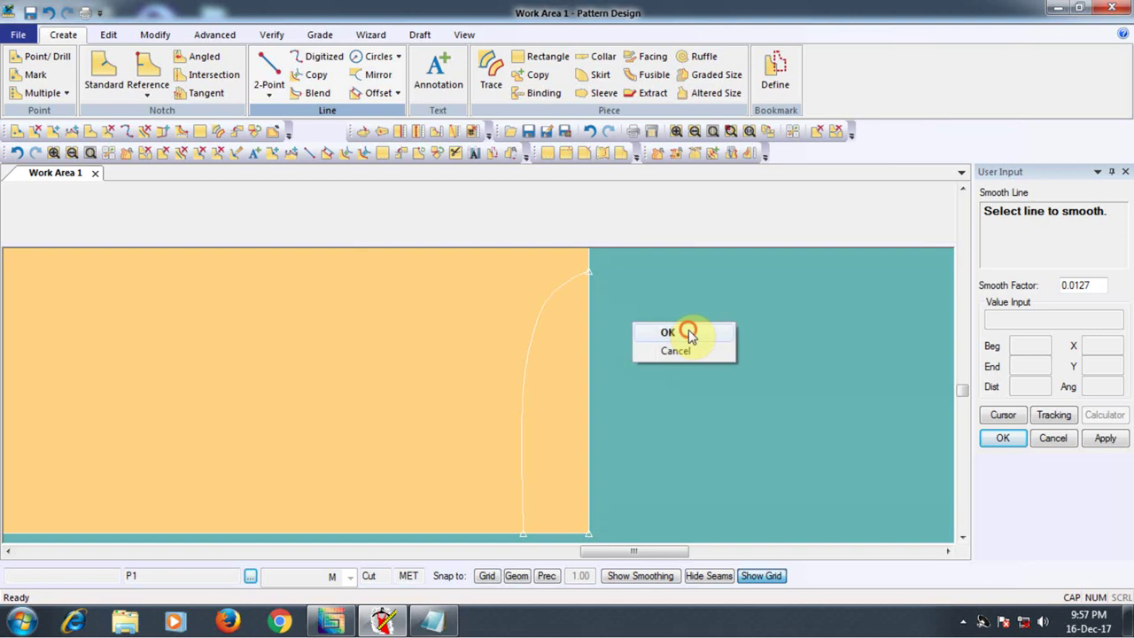
left_click(687, 330)
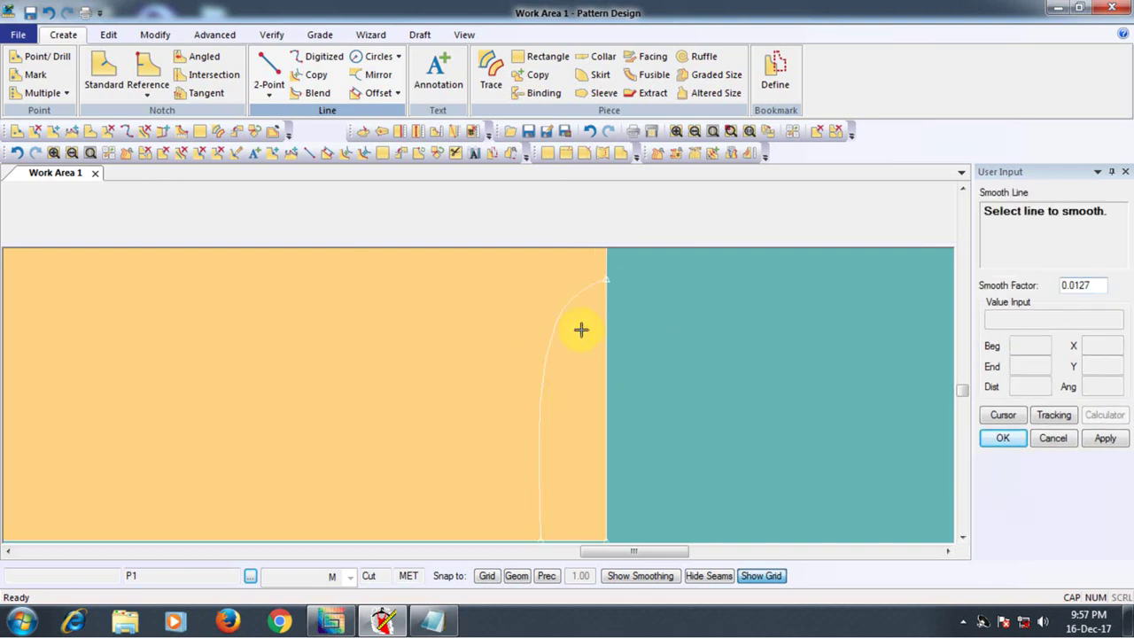
Smooth the curve a second time with the lower range marker raised.
left_click(563, 308)
left_click_drag(553, 526, 555, 411)
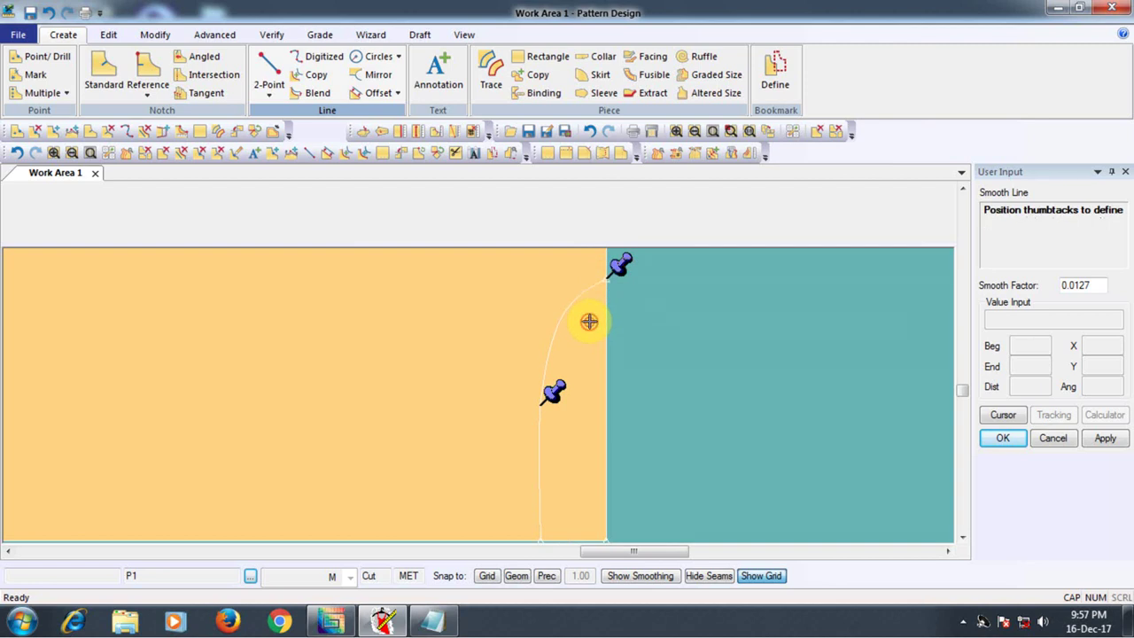
right_click(577, 355)
left_click(577, 360)
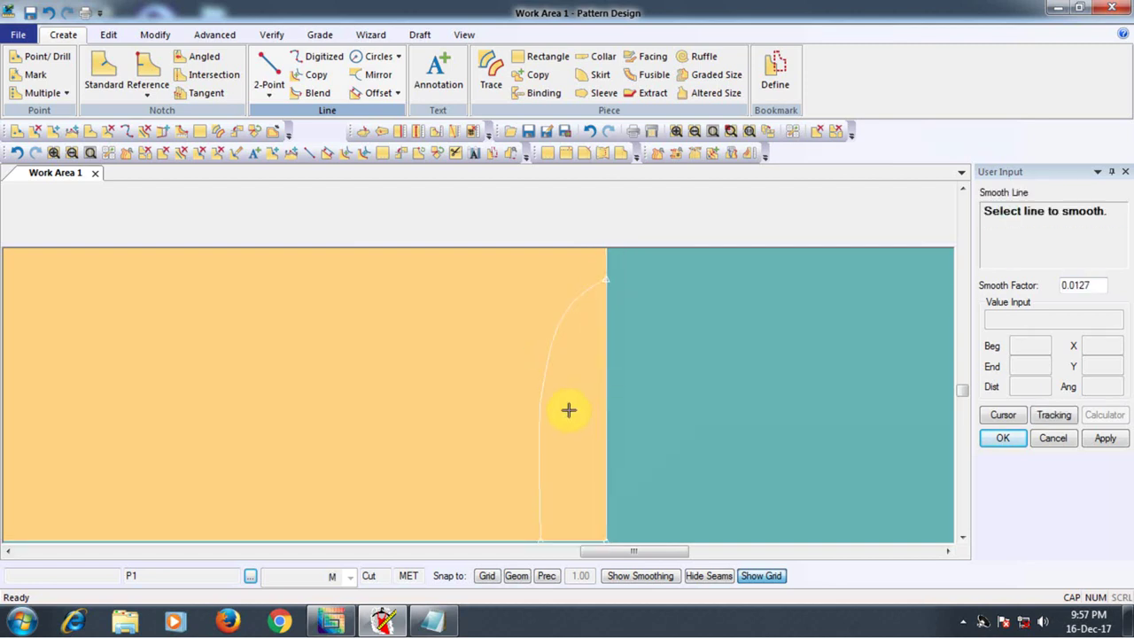
right_click(587, 359)
Reposition one point on the curve with Move Smooth within a narrowed range.
left_click(588, 363)
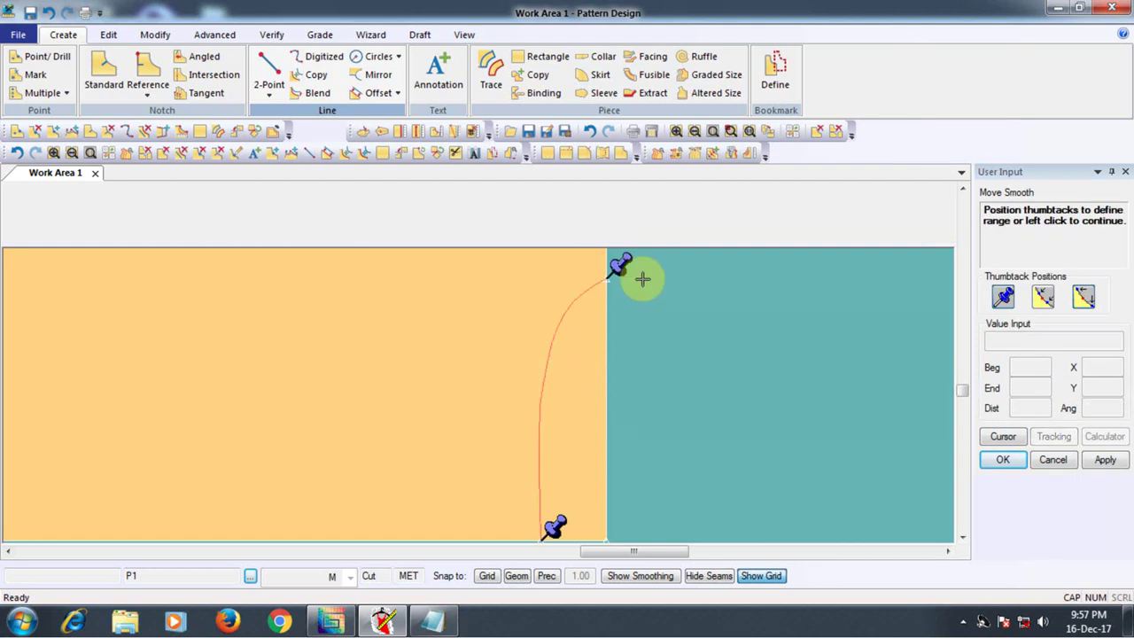
left_click_drag(611, 271, 587, 291)
right_click(582, 347)
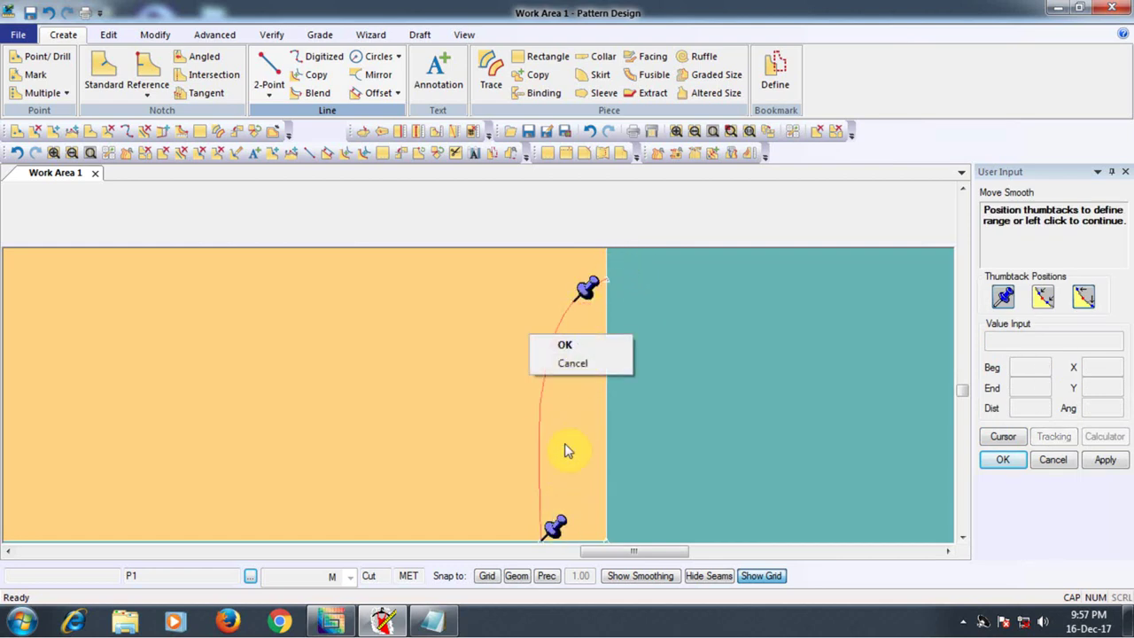
left_click(553, 523)
left_click_drag(552, 523, 552, 401)
right_click(576, 352)
left_click(565, 345)
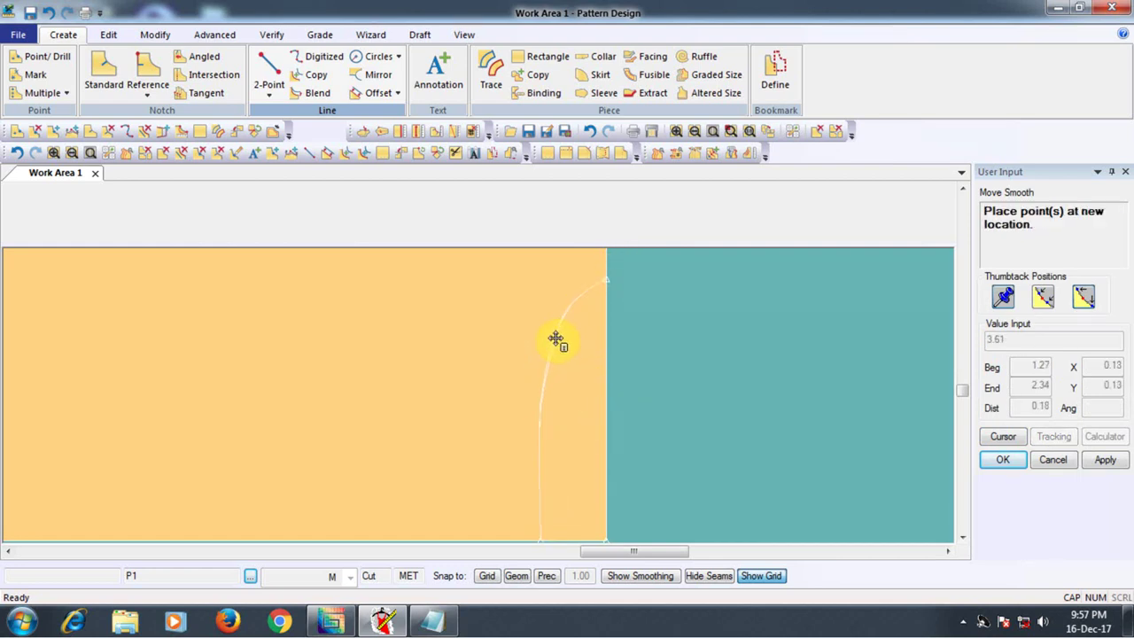
left_click(552, 340)
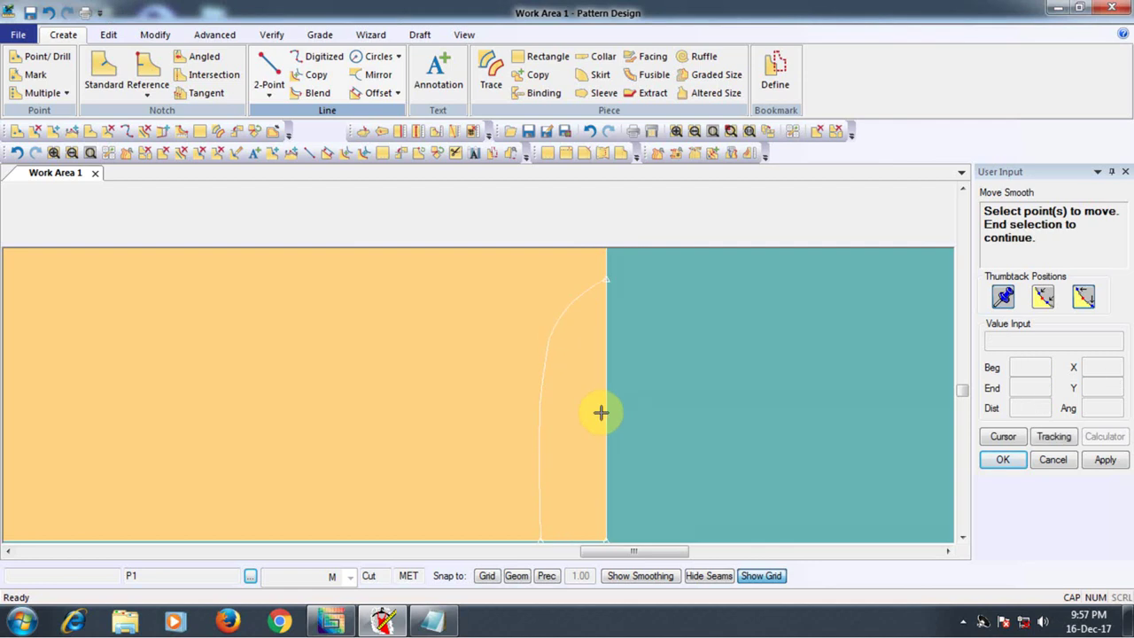
Re-smooth the curve with Smooth Line over an adjusted marker range.
key("Return")
left_click(552, 341)
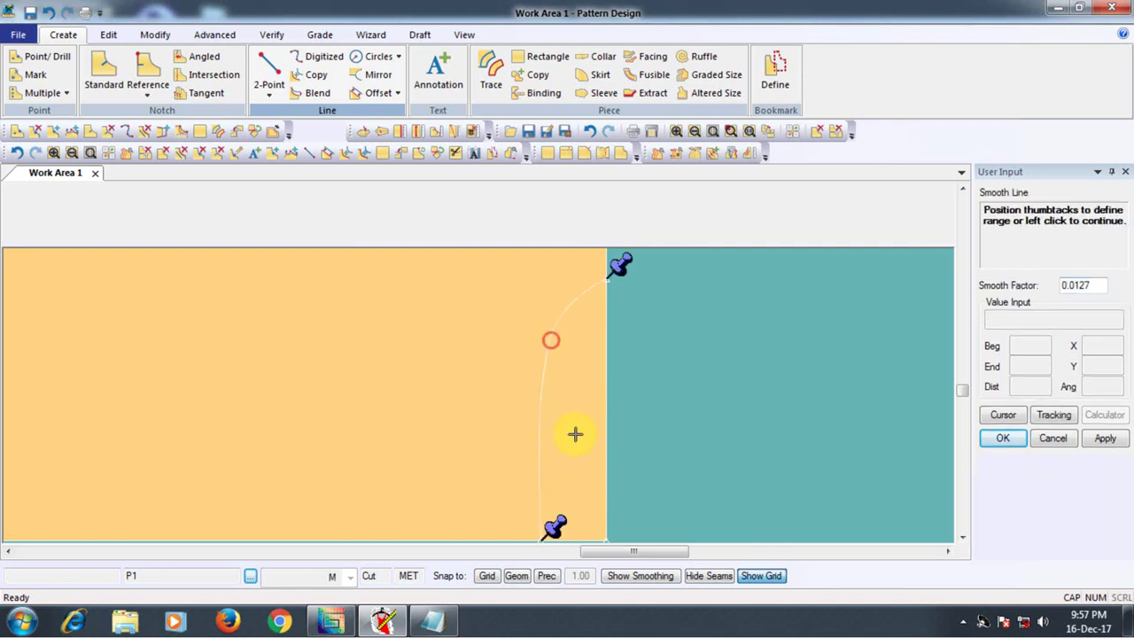
left_click_drag(552, 529, 546, 419)
left_click_drag(631, 264, 576, 299)
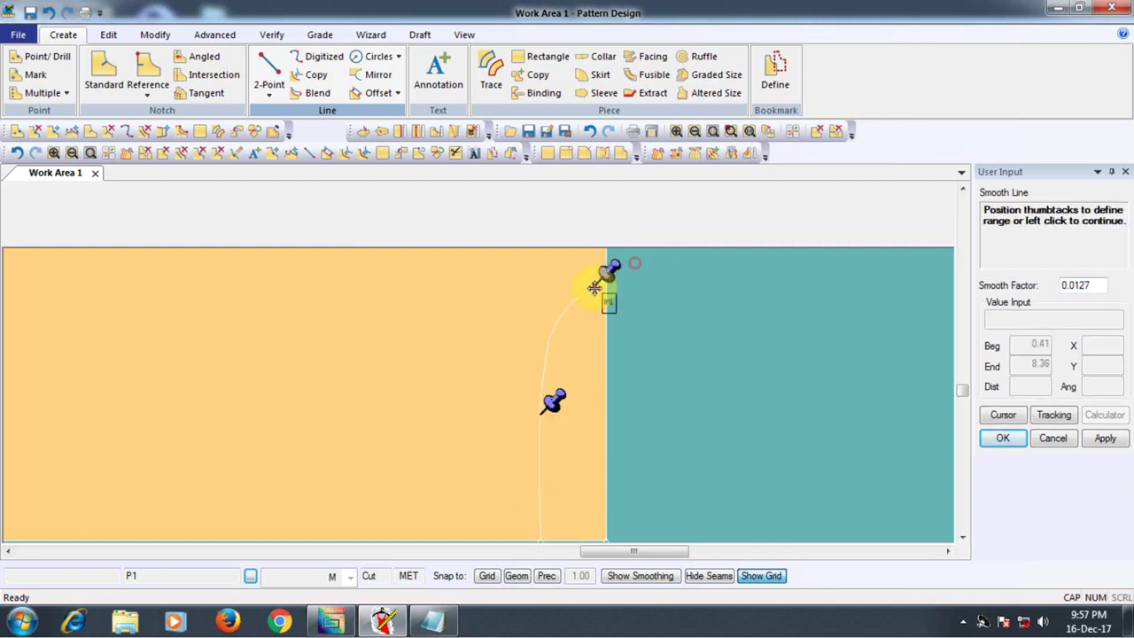
left_click_drag(559, 387, 557, 371)
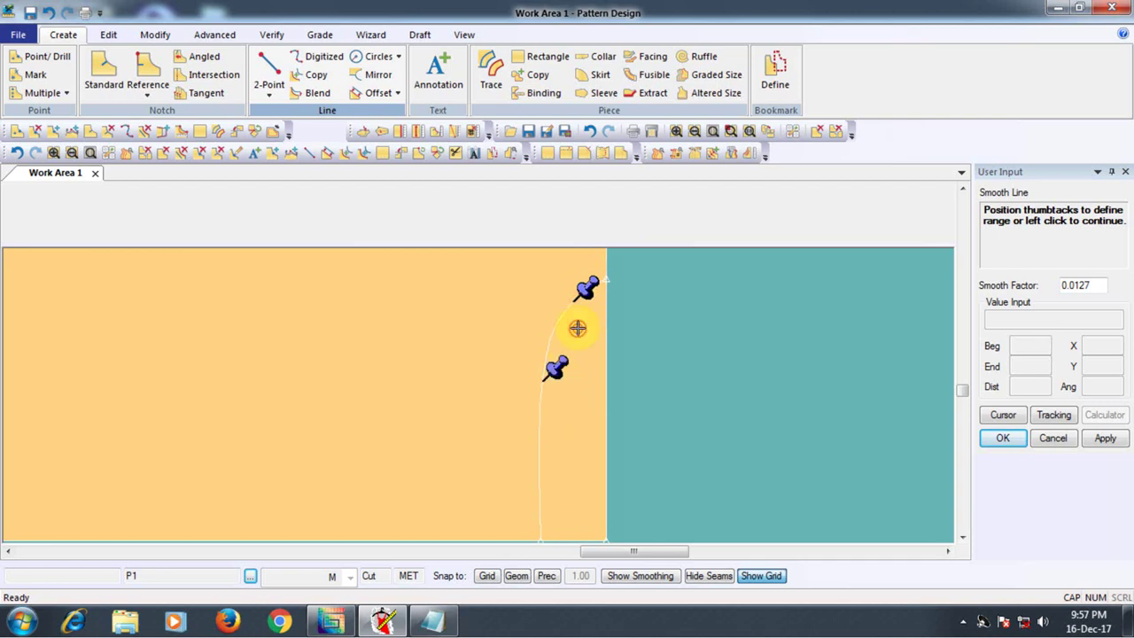
left_click(587, 338)
right_click(586, 338)
left_click(576, 323)
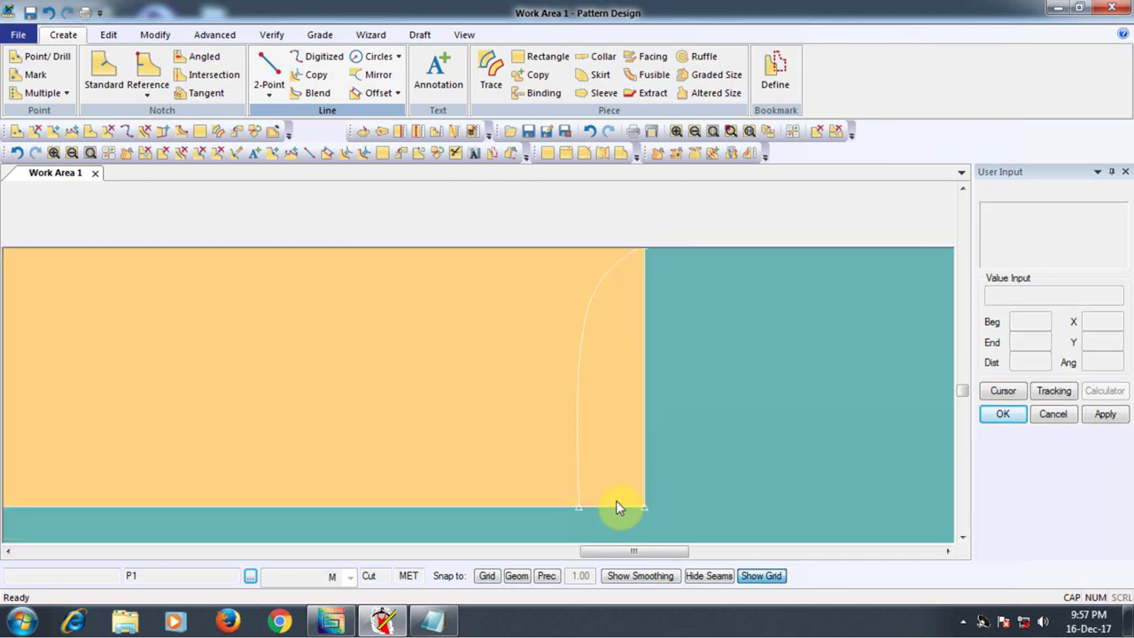
Draw a wider 2-point curve from the bottom edge to the first curve's top end.
left_click(630, 508)
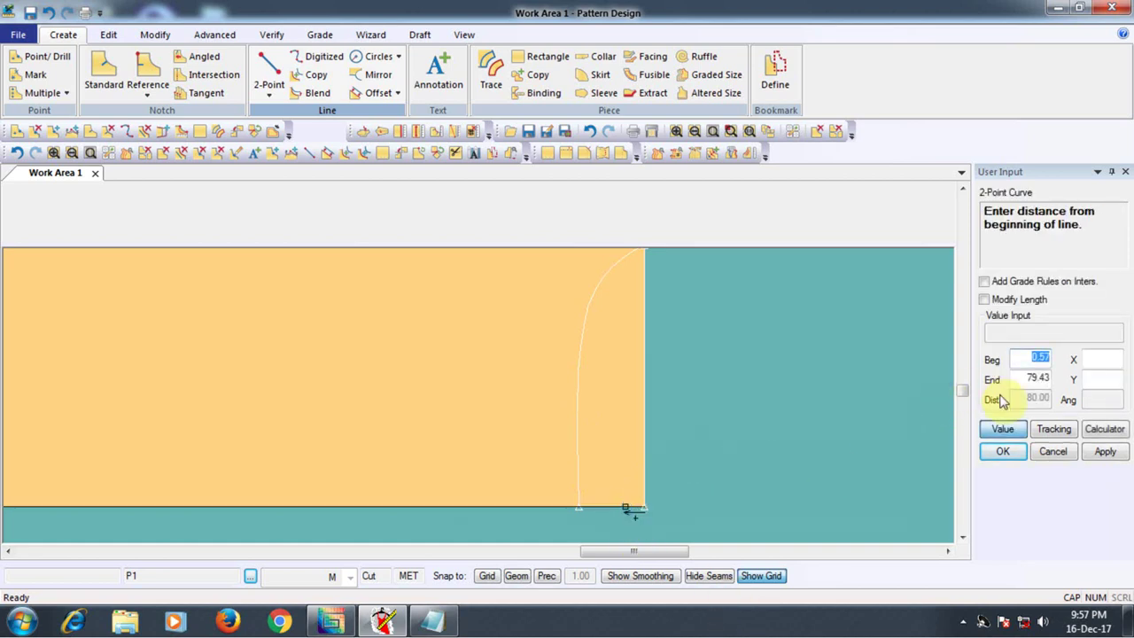
key("Return")
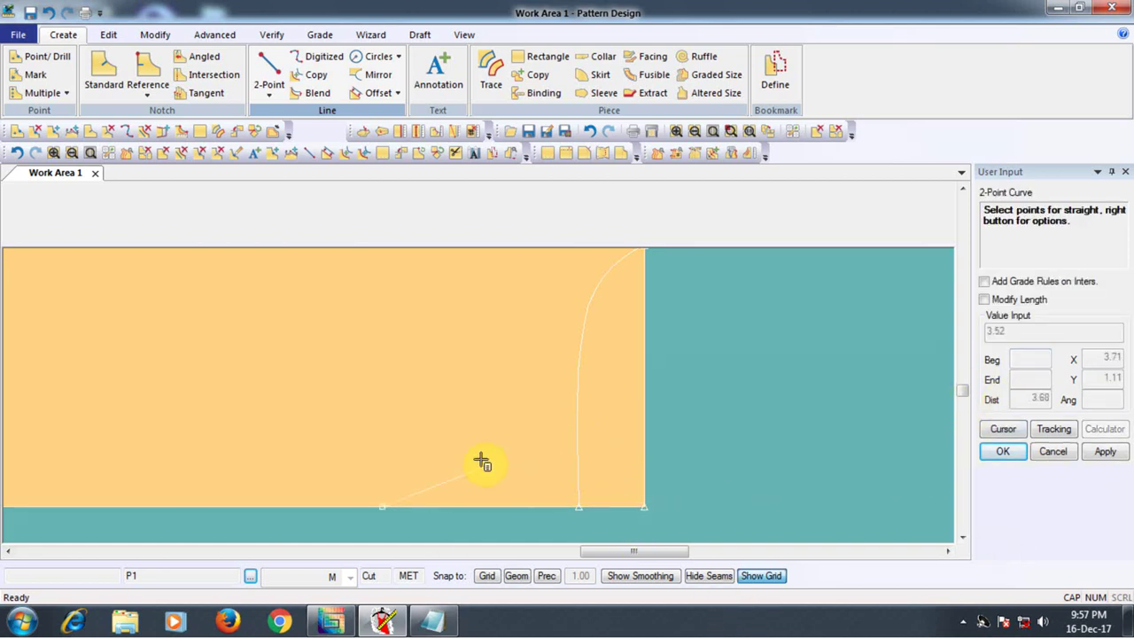
left_click(959, 186)
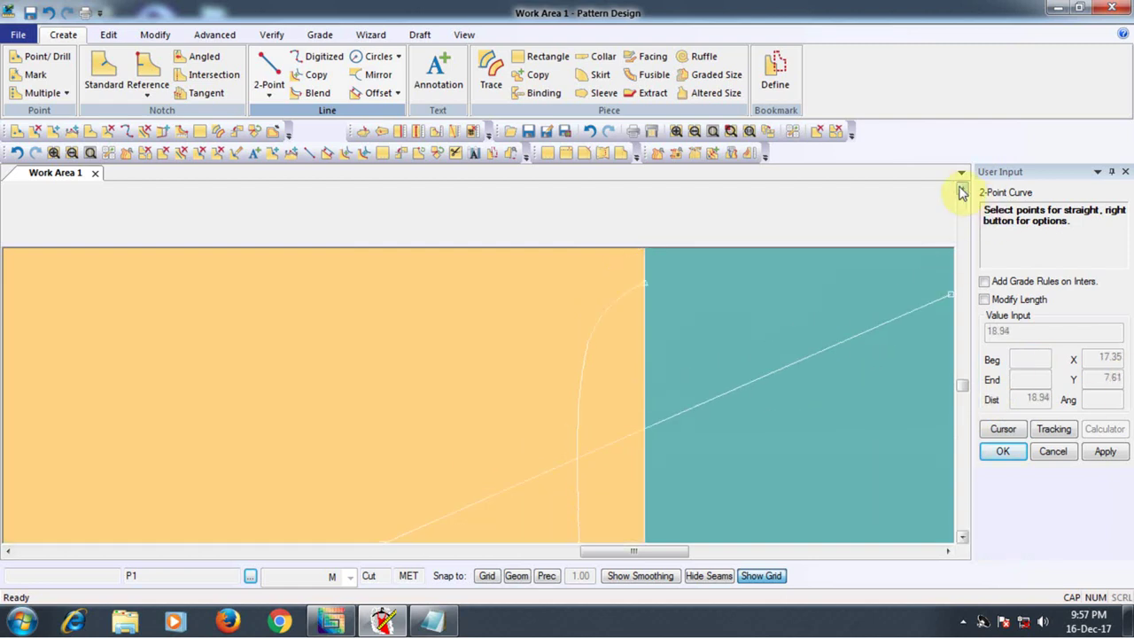
left_click(657, 327)
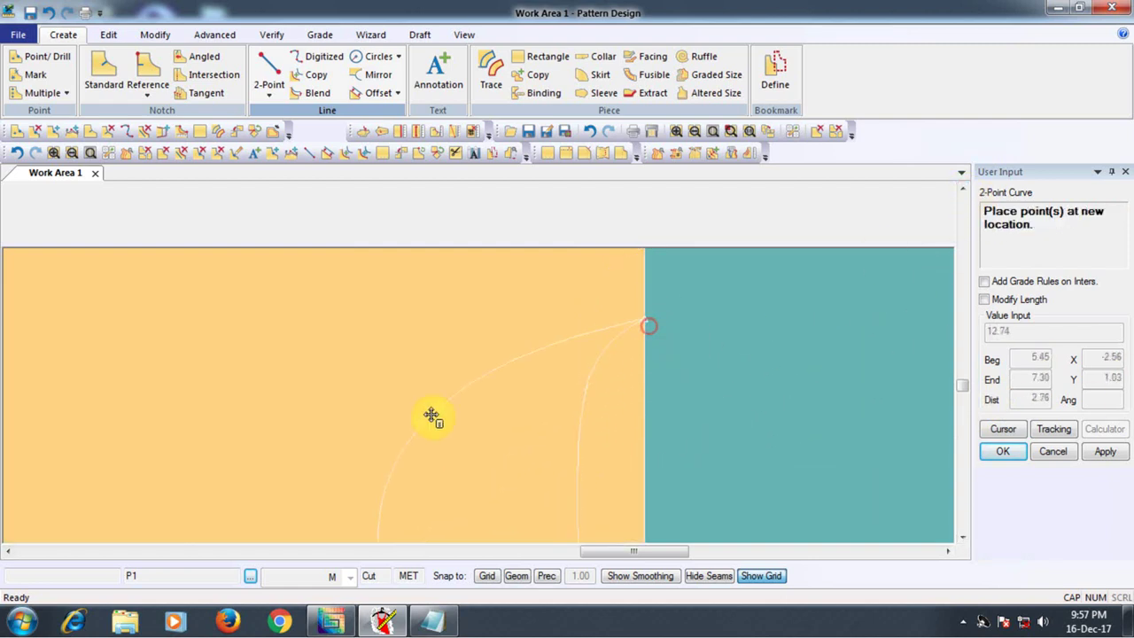
left_click(466, 415)
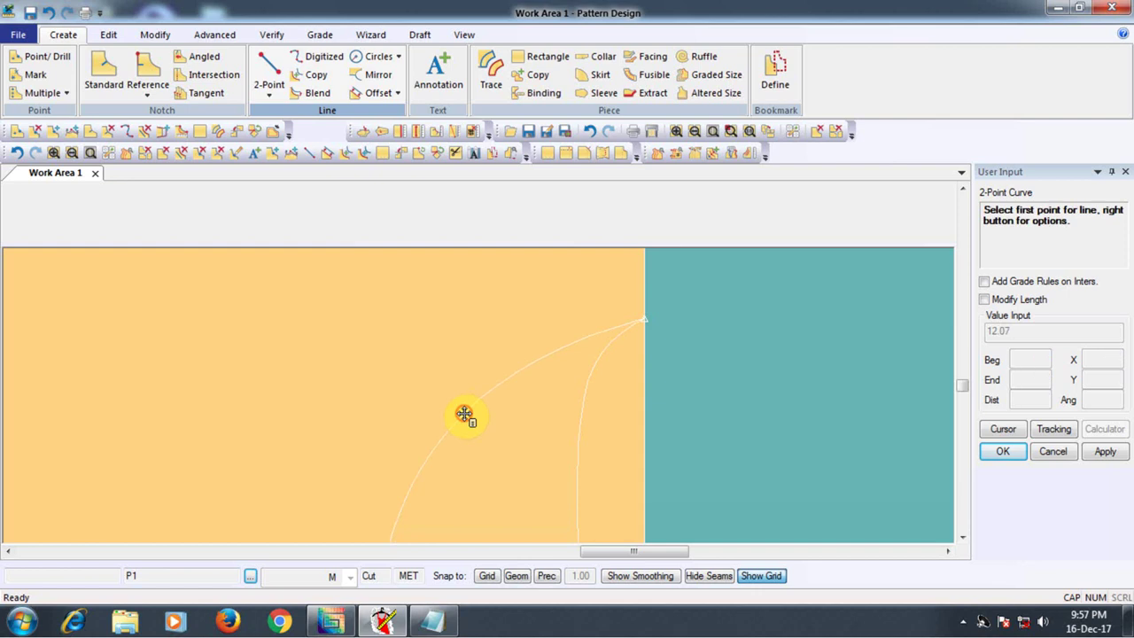
scroll(479, 403, "down", 3)
scroll(488, 407, "up", 3)
scroll(490, 410, "down", 1)
right_click(612, 404)
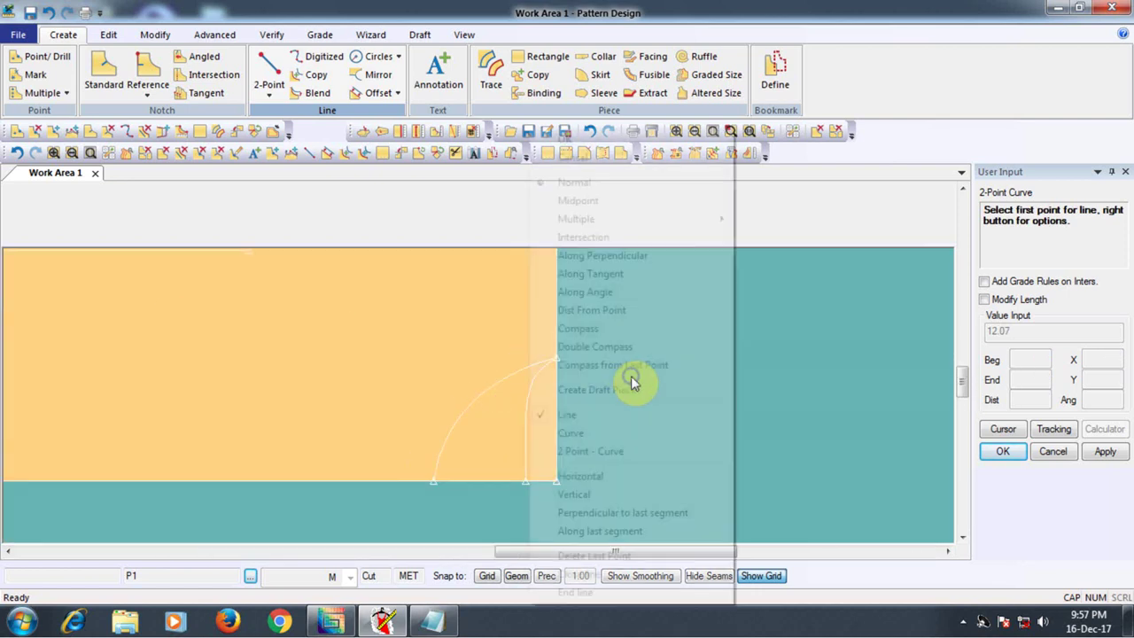
left_click(589, 133)
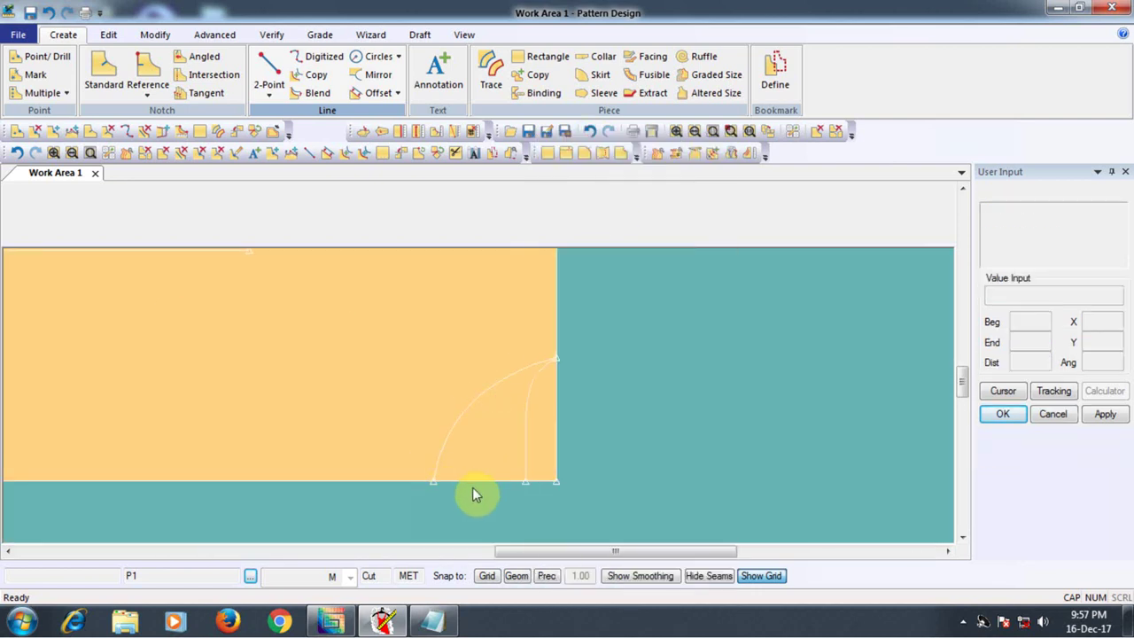
Select a point on the new curve for Move Smooth reshaping.
left_click(483, 400)
right_click(484, 420)
left_click(485, 423)
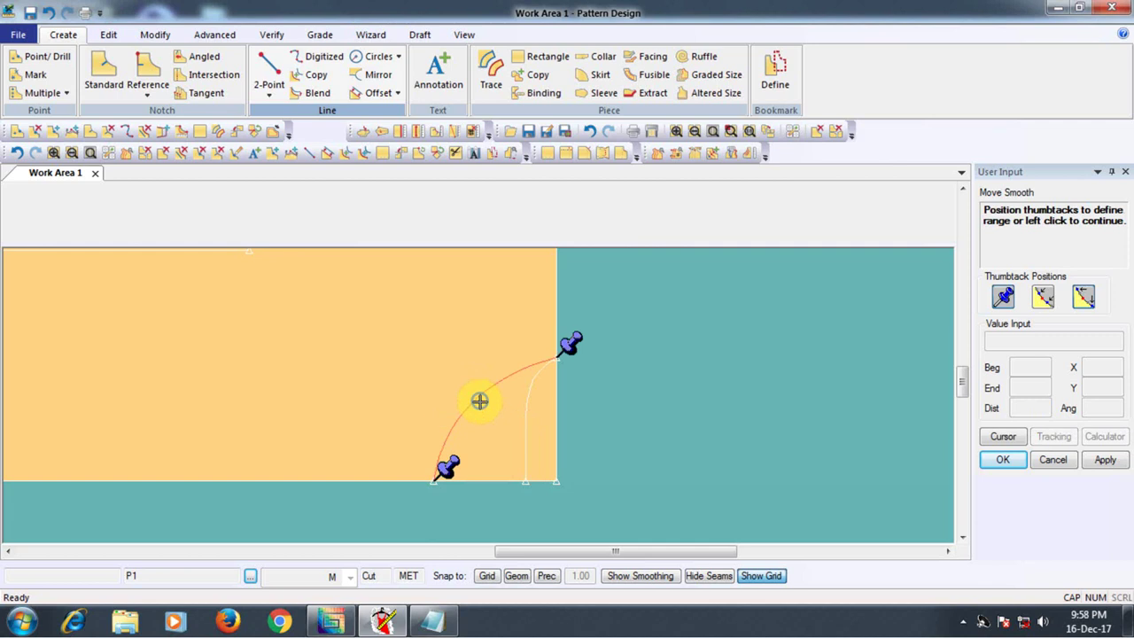
Reshape the wider curve with two Move Smooth point moves over a set bending range.
left_click(478, 393)
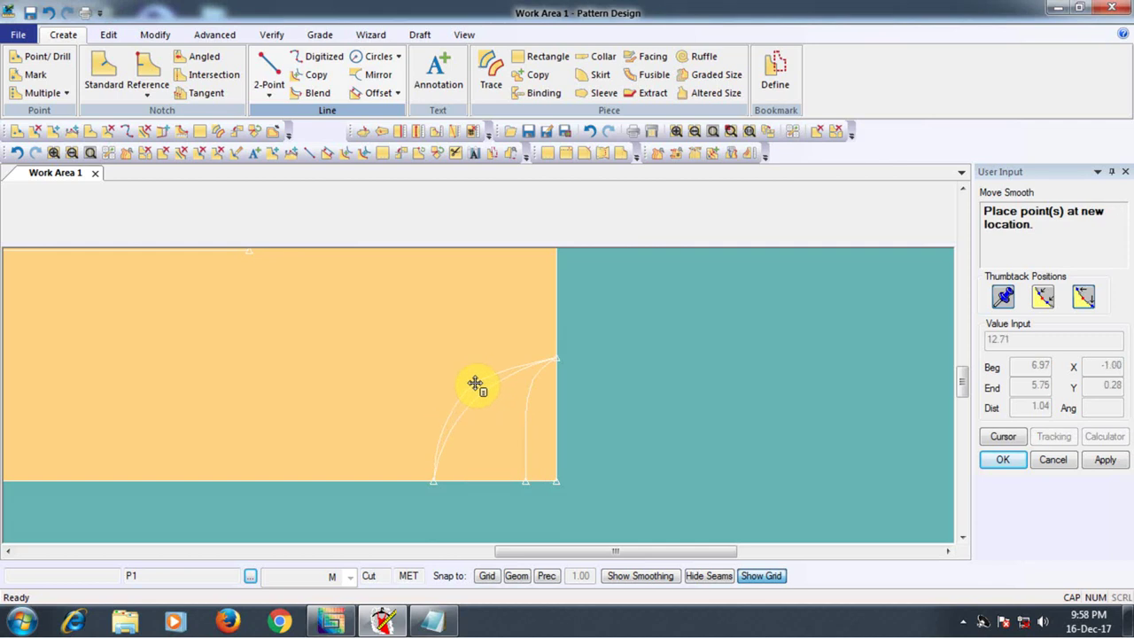
left_click(476, 384)
scroll(496, 433, "up", 2)
scroll(514, 381, "down", 1)
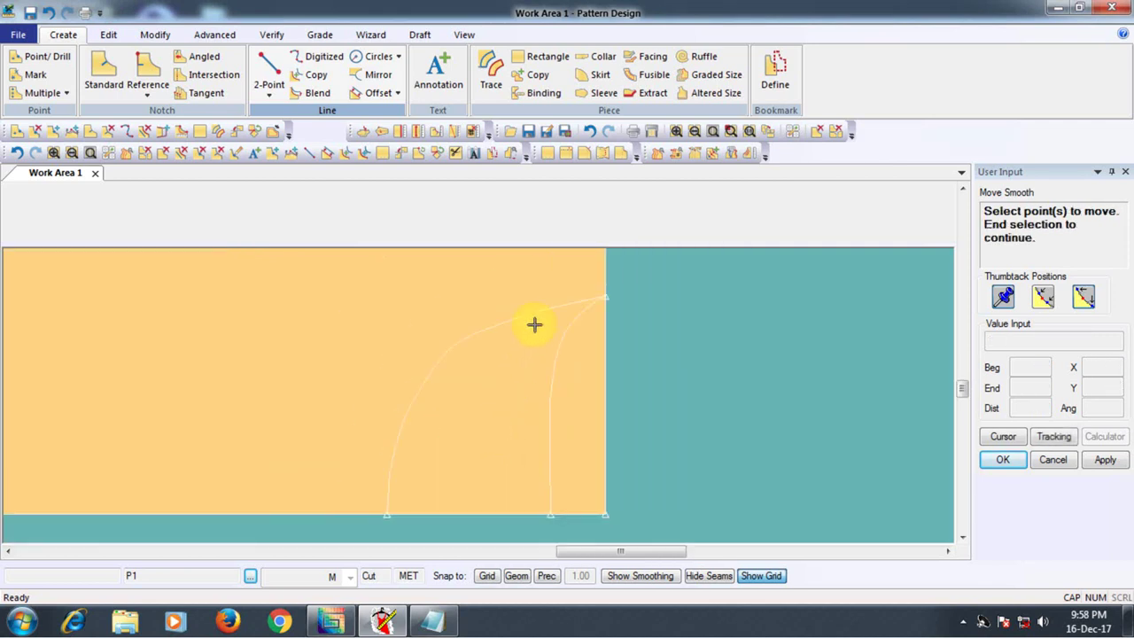
left_click(540, 315)
right_click(531, 357)
left_click(533, 361)
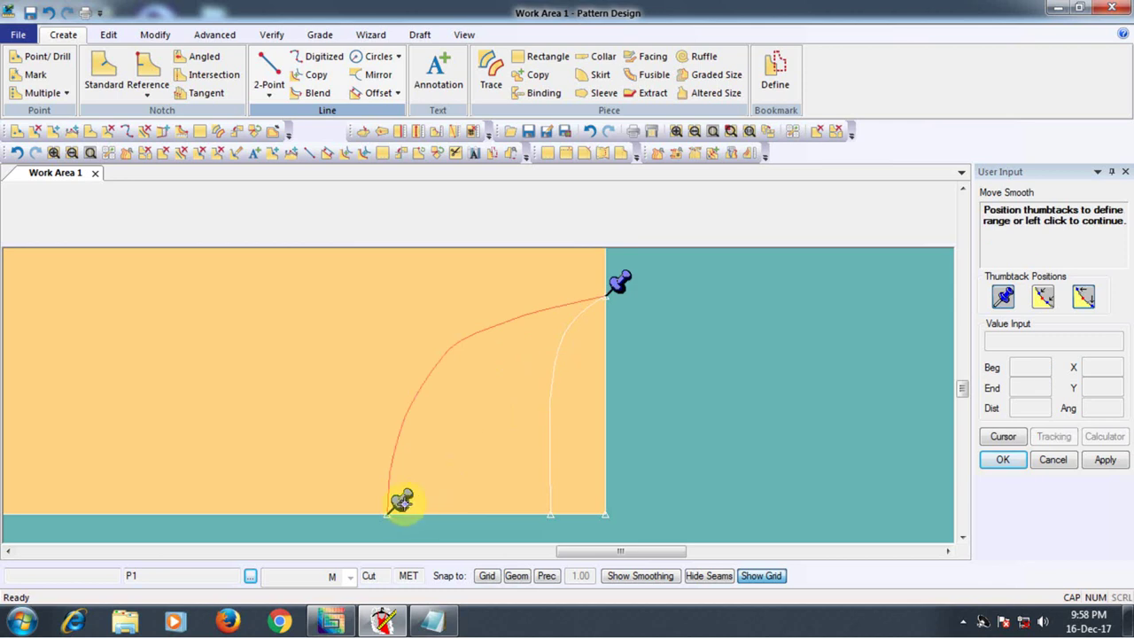
left_click_drag(404, 503, 429, 387)
right_click(492, 359)
left_click(487, 356)
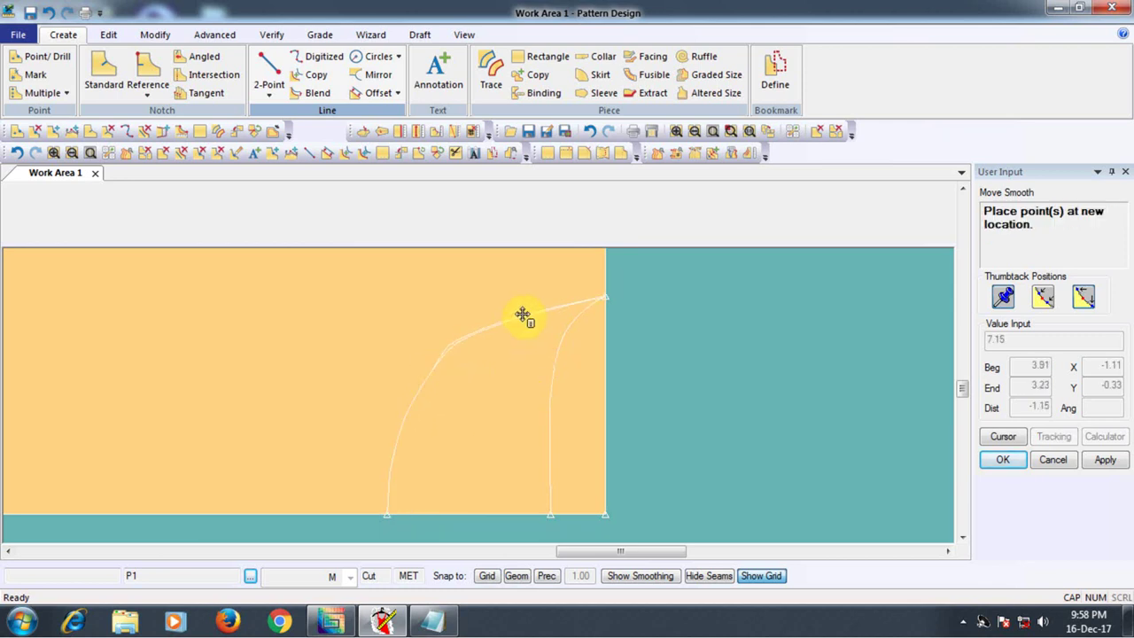
left_click(525, 308)
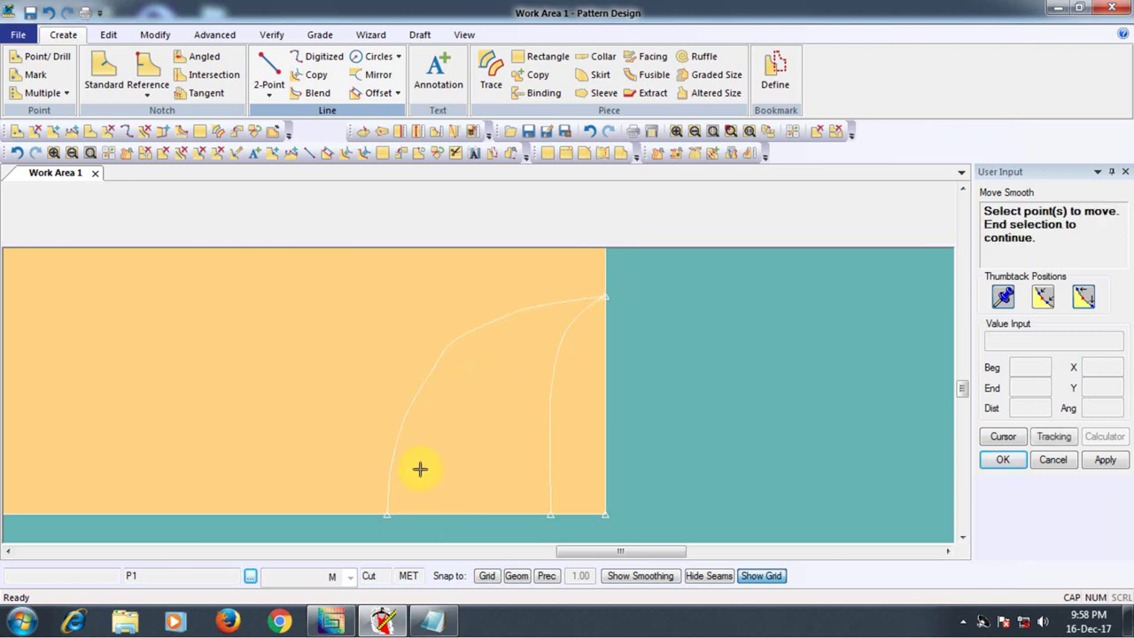
Move another point with the bending range limited to the upper curve.
right_click(459, 422)
left_click(460, 425)
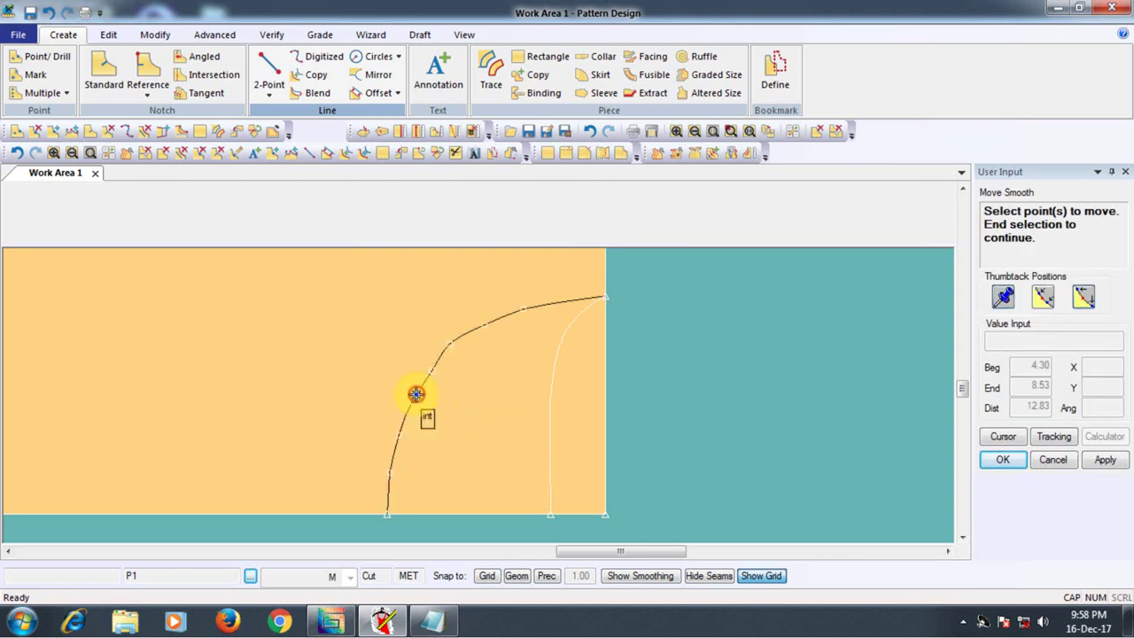
left_click(412, 396)
left_click(459, 394)
left_click_drag(615, 281, 512, 303)
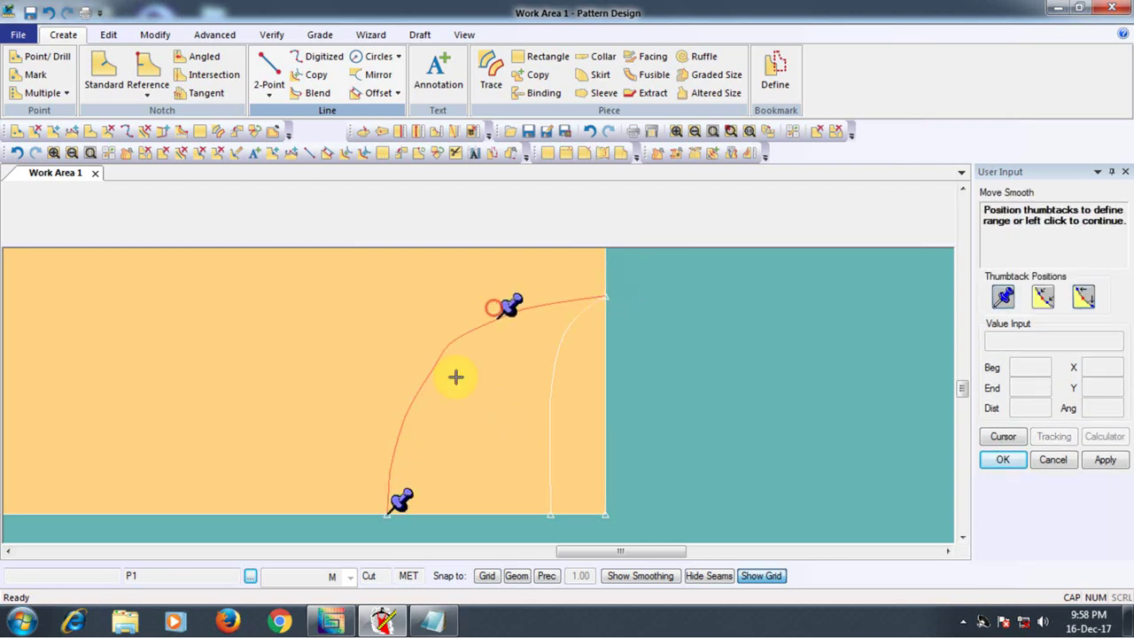
left_click(458, 400)
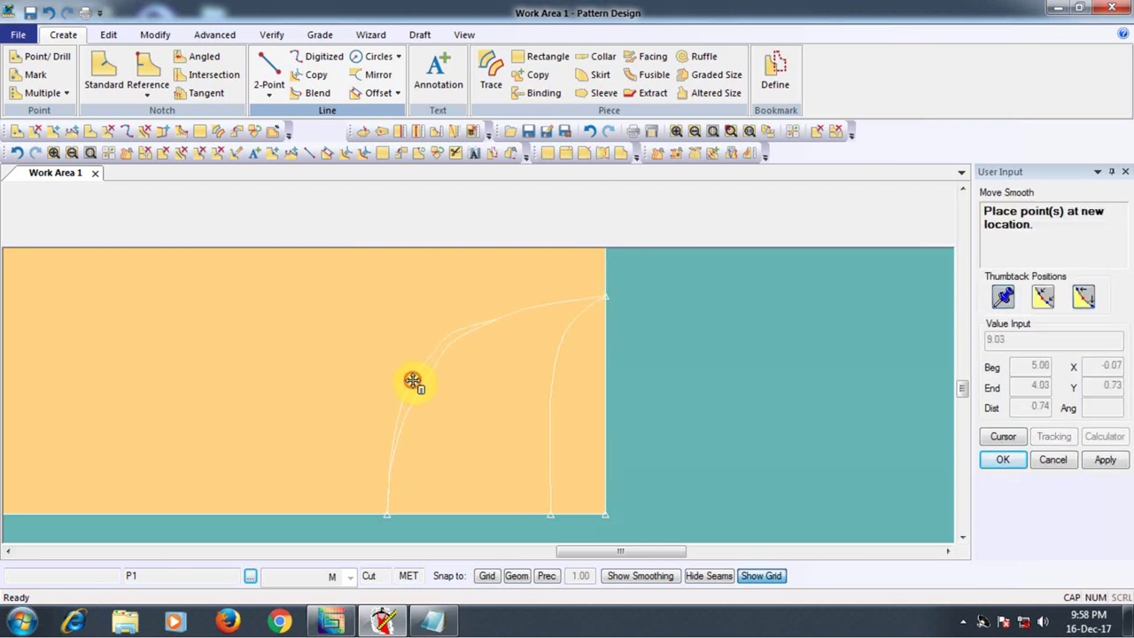
left_click(413, 381)
right_click(438, 365)
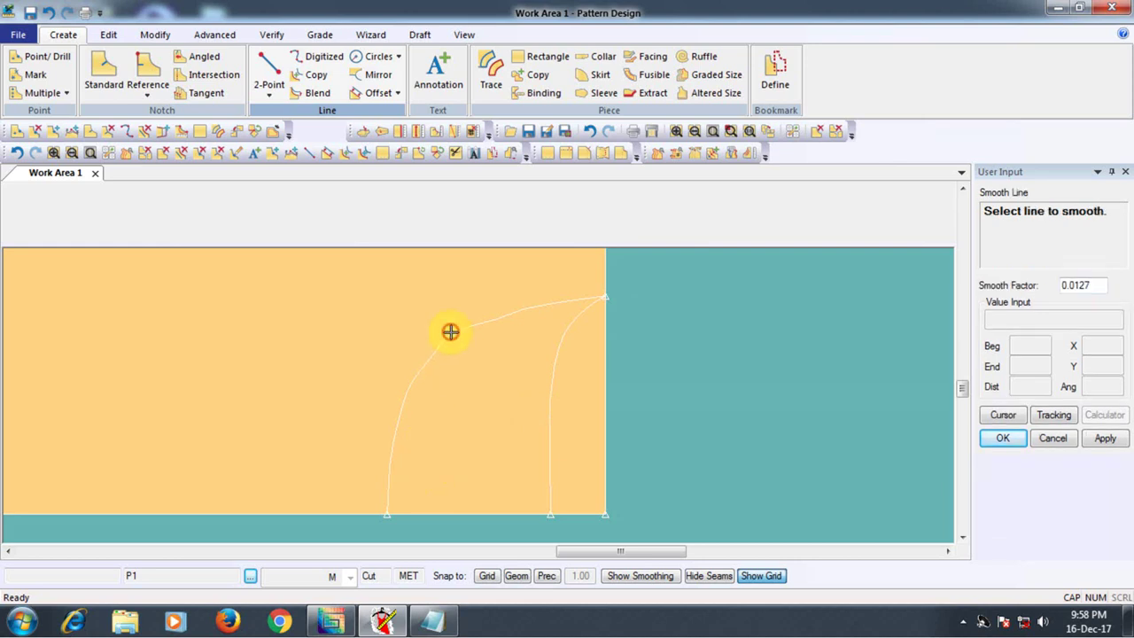
Set the Smooth Line range on the wider curve from its lower part to the top-right corner.
left_click(450, 332)
left_click_drag(396, 509, 420, 381)
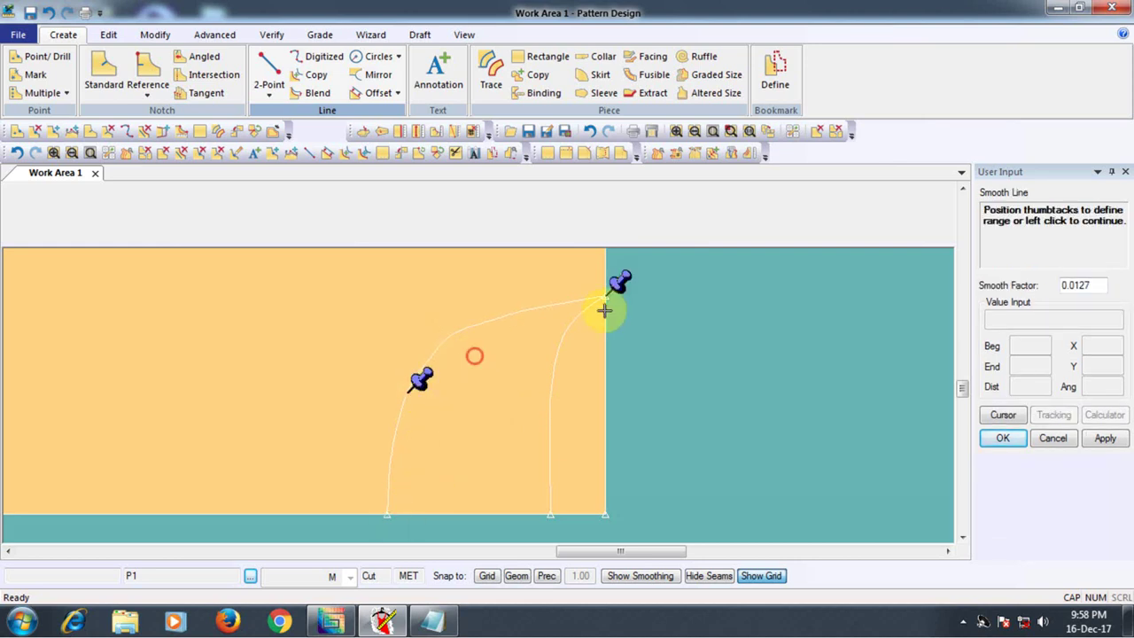
left_click_drag(604, 309, 465, 376)
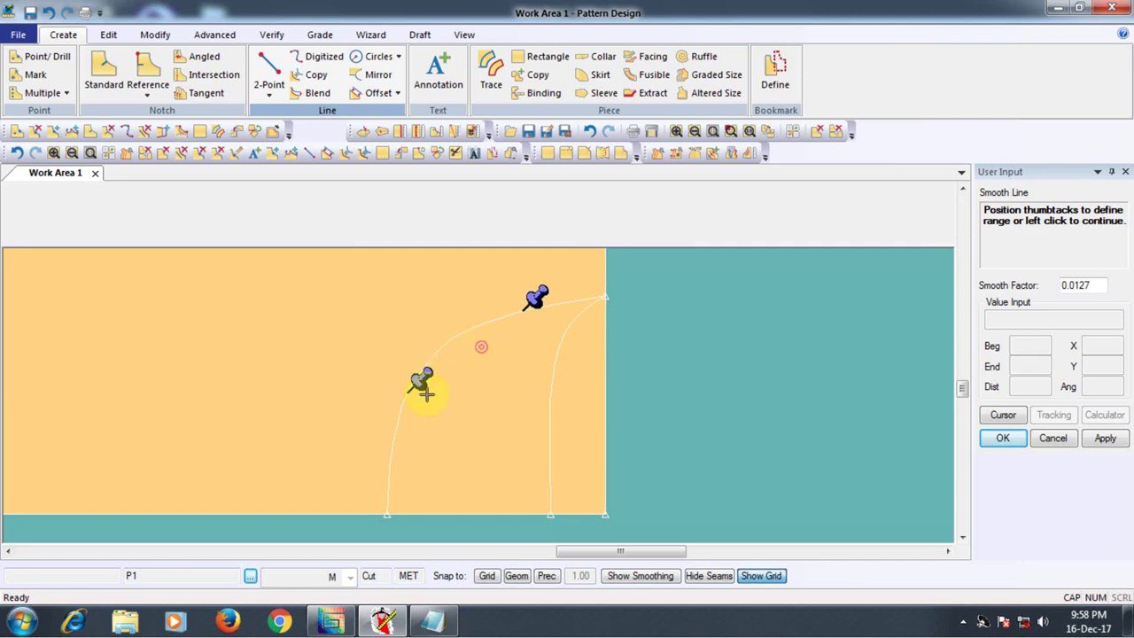
left_click_drag(424, 393, 399, 487)
left_click(541, 296)
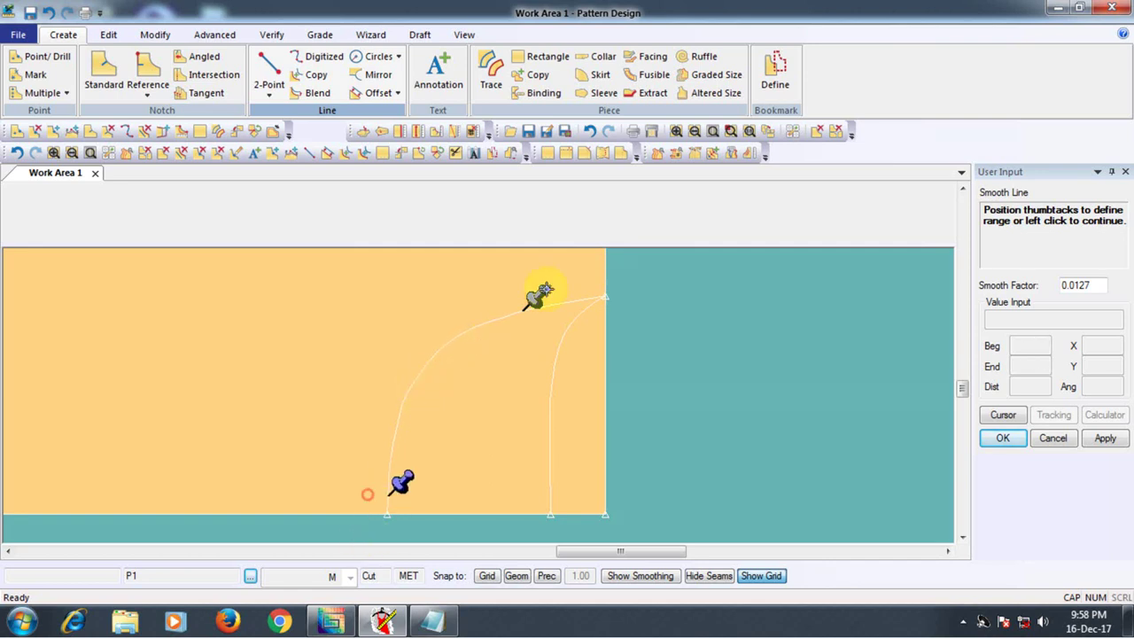
left_click_drag(541, 295, 461, 335)
left_click_drag(403, 481, 400, 503)
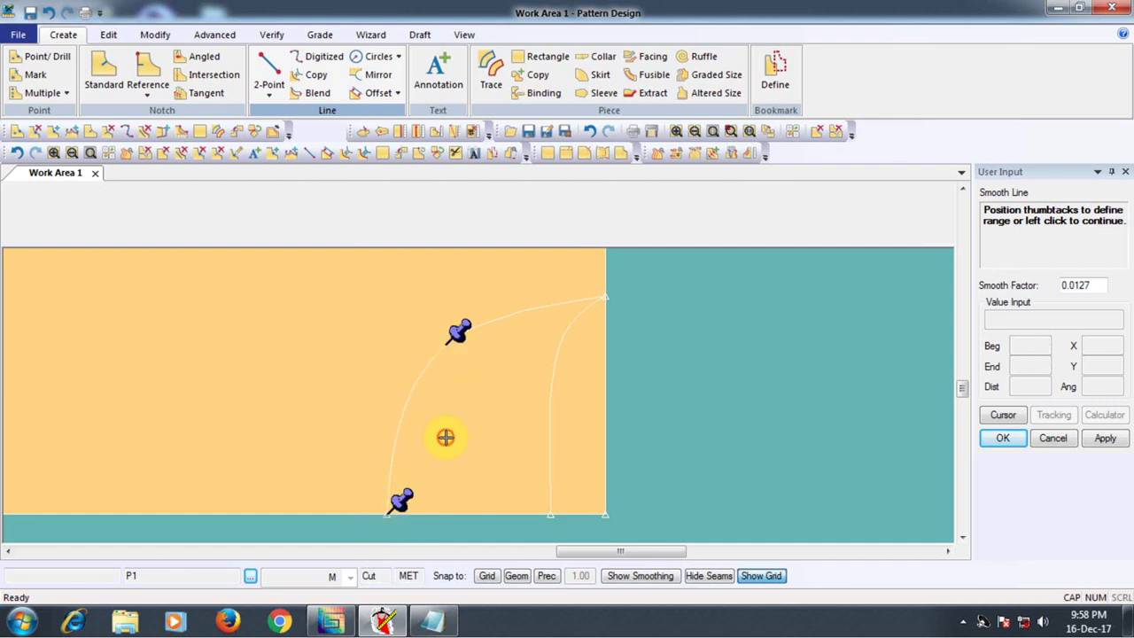
left_click_drag(400, 502, 408, 433)
left_click_drag(459, 331, 523, 296)
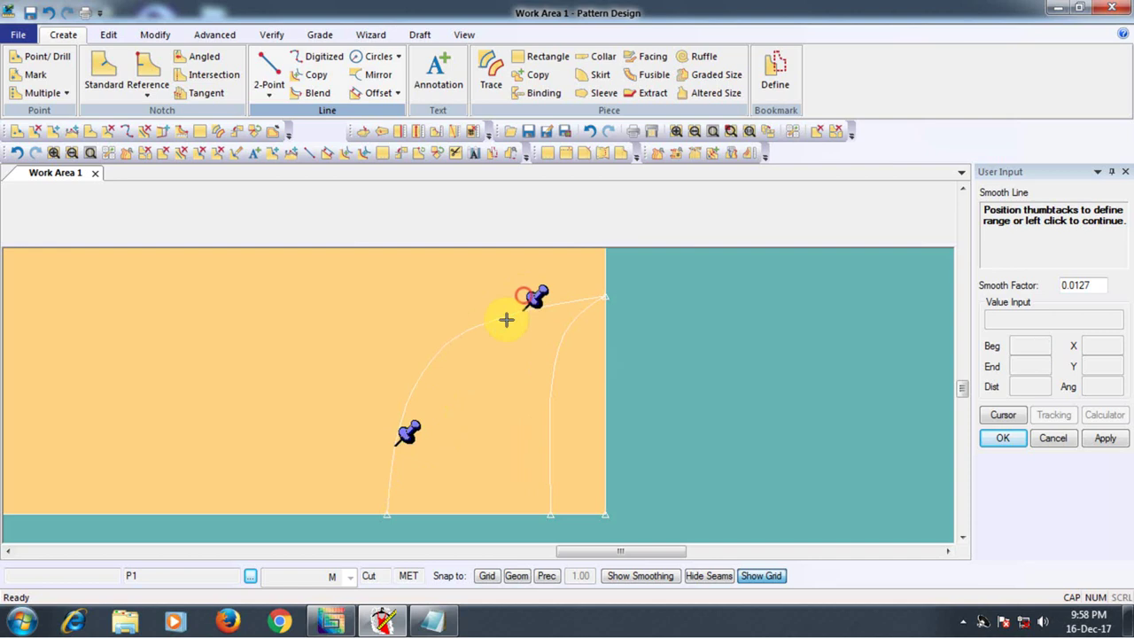
left_click_drag(408, 435, 421, 391)
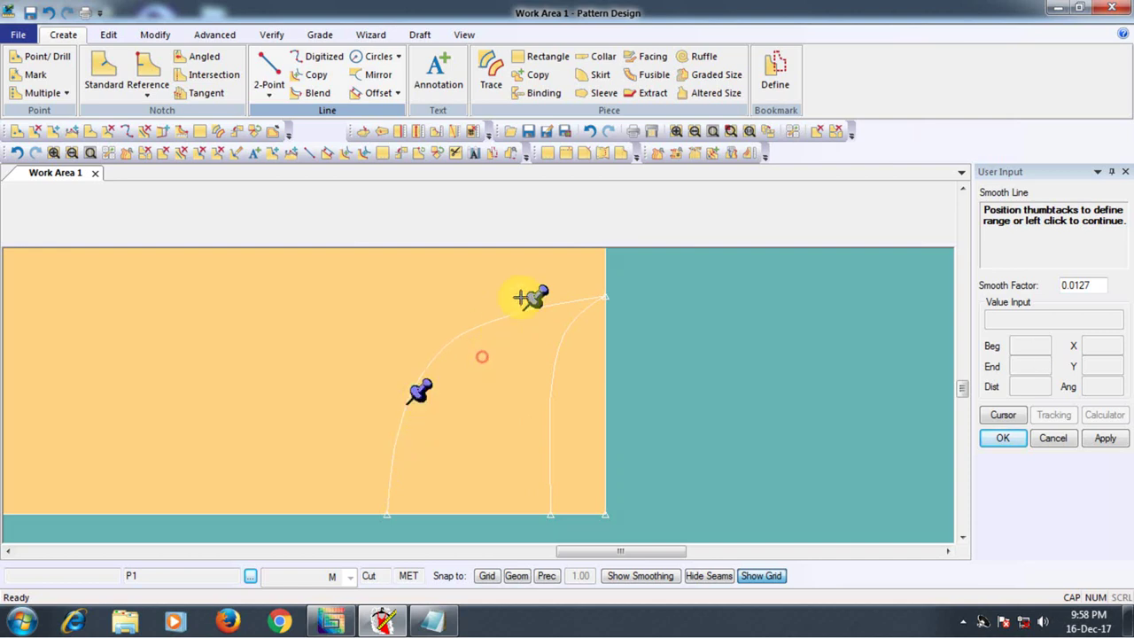
left_click_drag(523, 297, 598, 292)
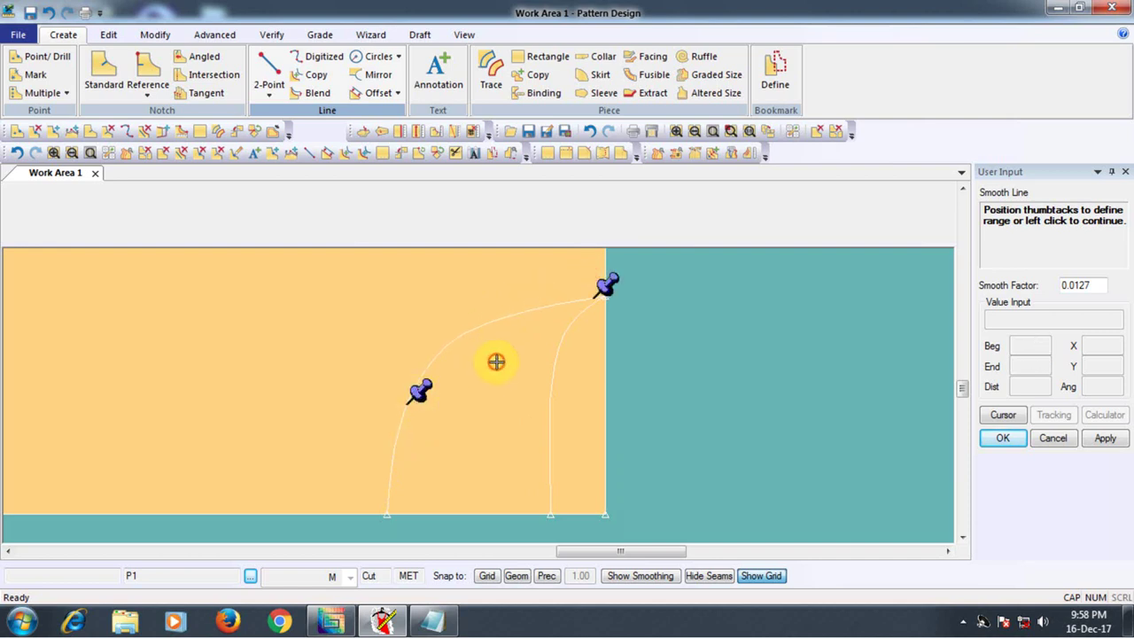
Fine-tune the smoothing range ends and apply the smoothing to the wider curve.
left_click_drag(426, 393, 412, 392)
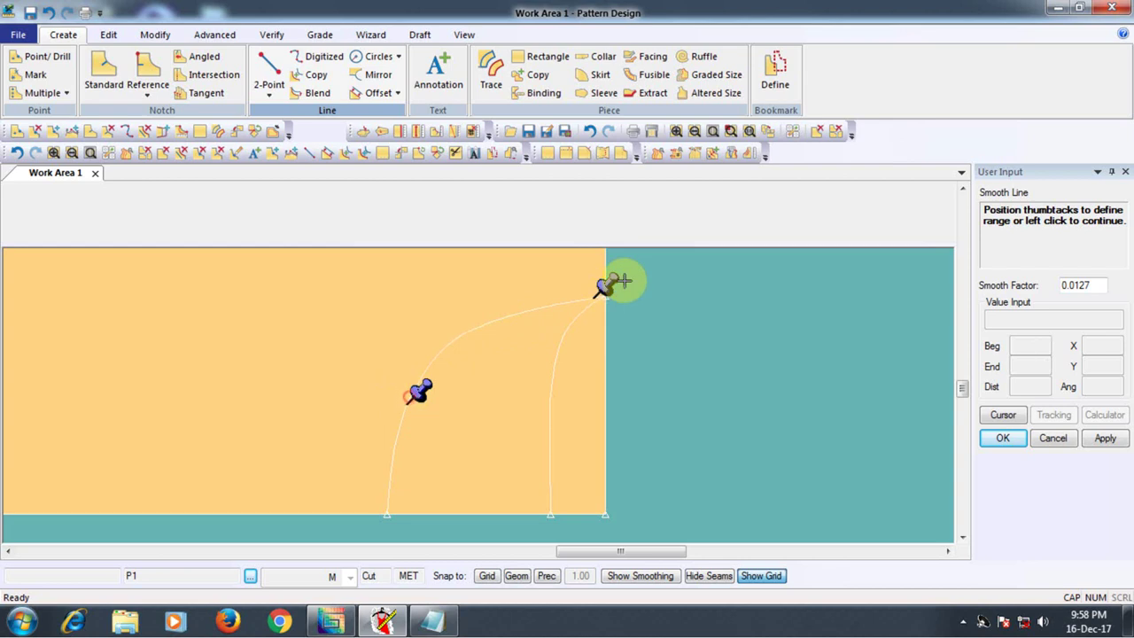
left_click_drag(623, 282, 522, 304)
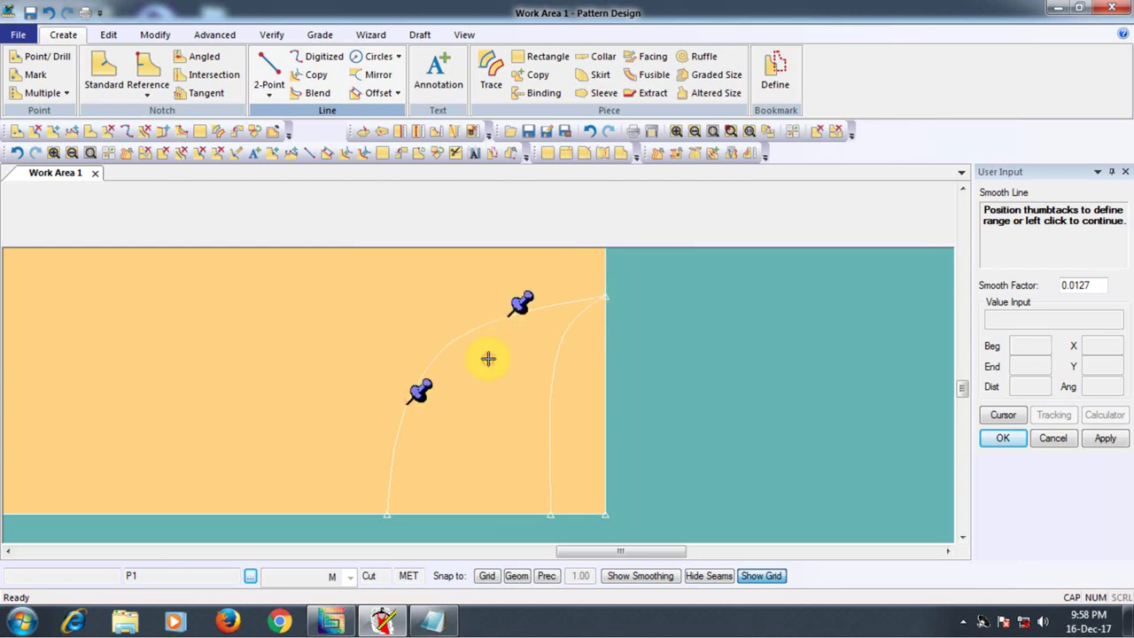
left_click(605, 294)
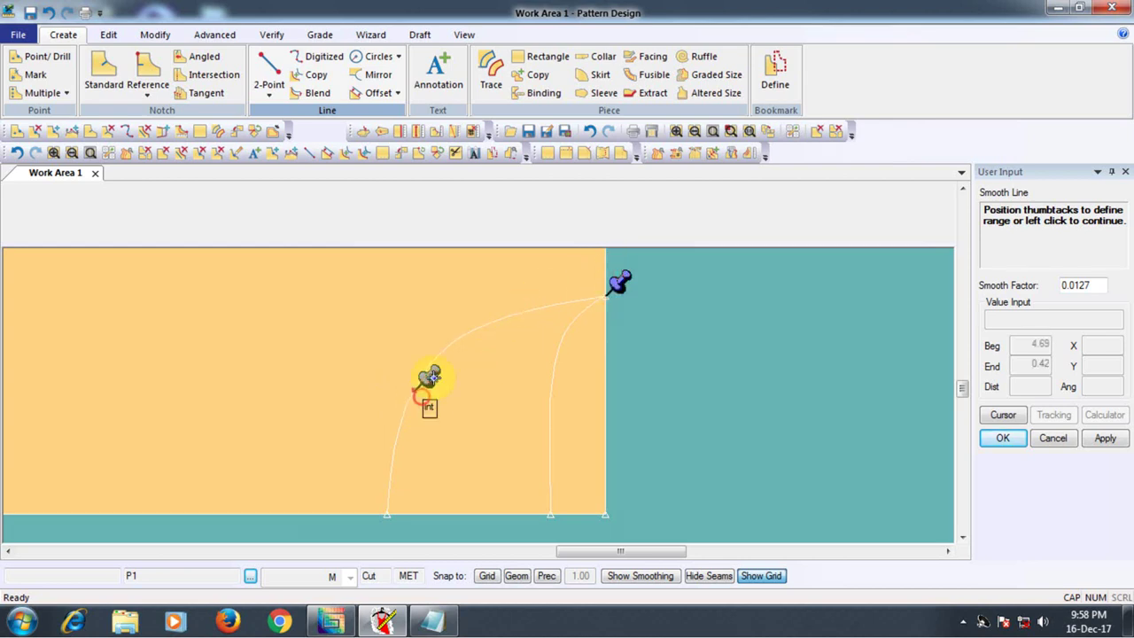
left_click_drag(413, 398, 530, 332)
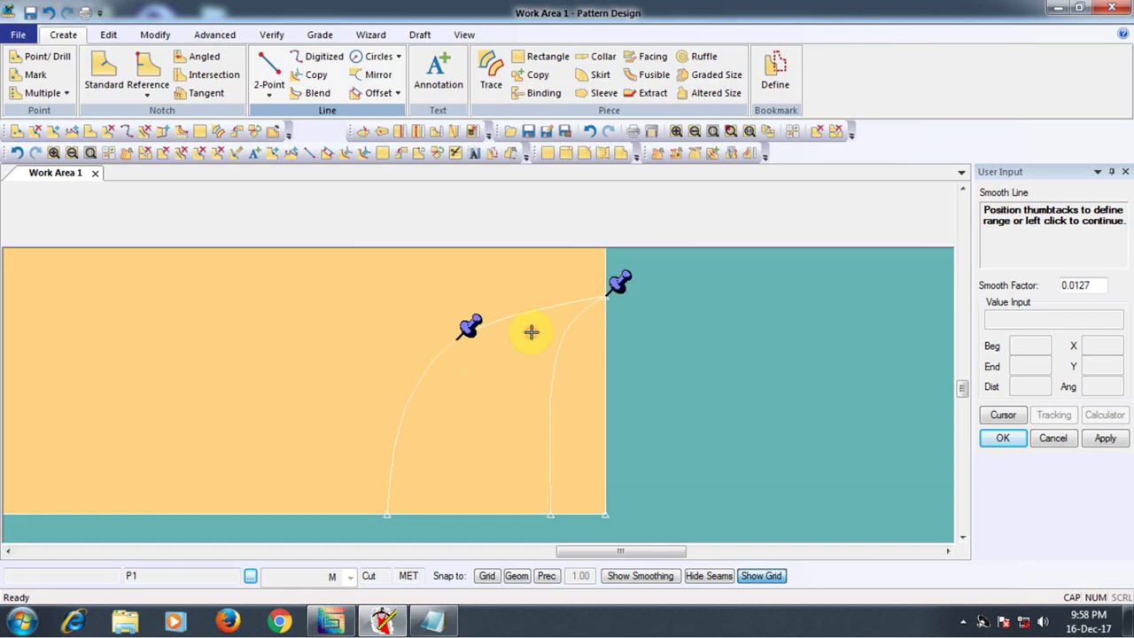
left_click_drag(483, 326, 400, 460)
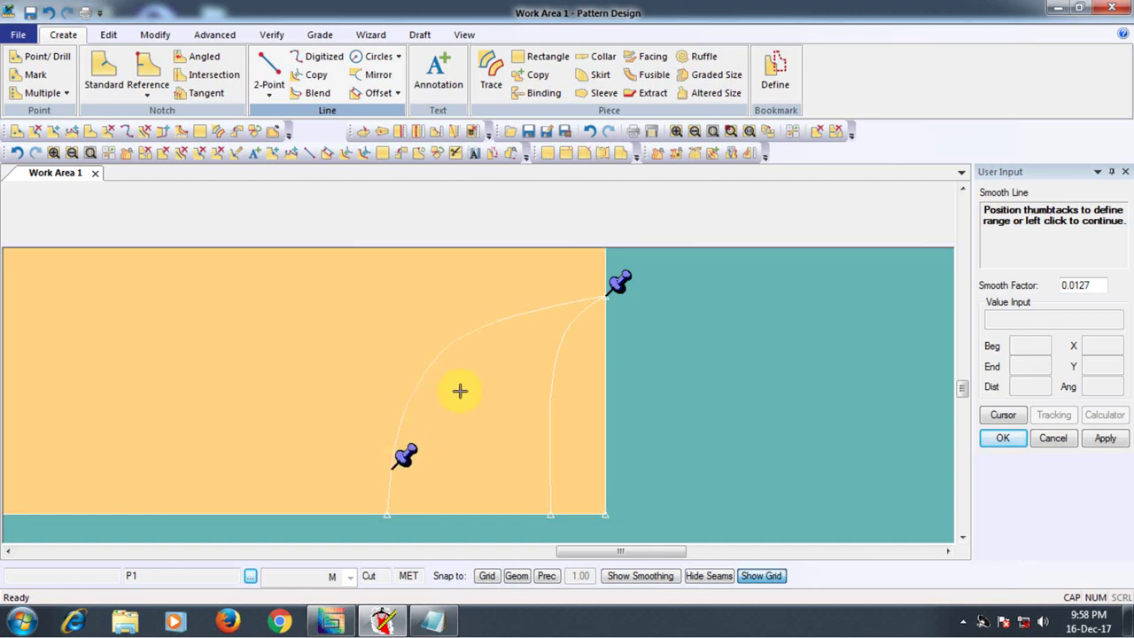
left_click_drag(626, 279, 596, 288)
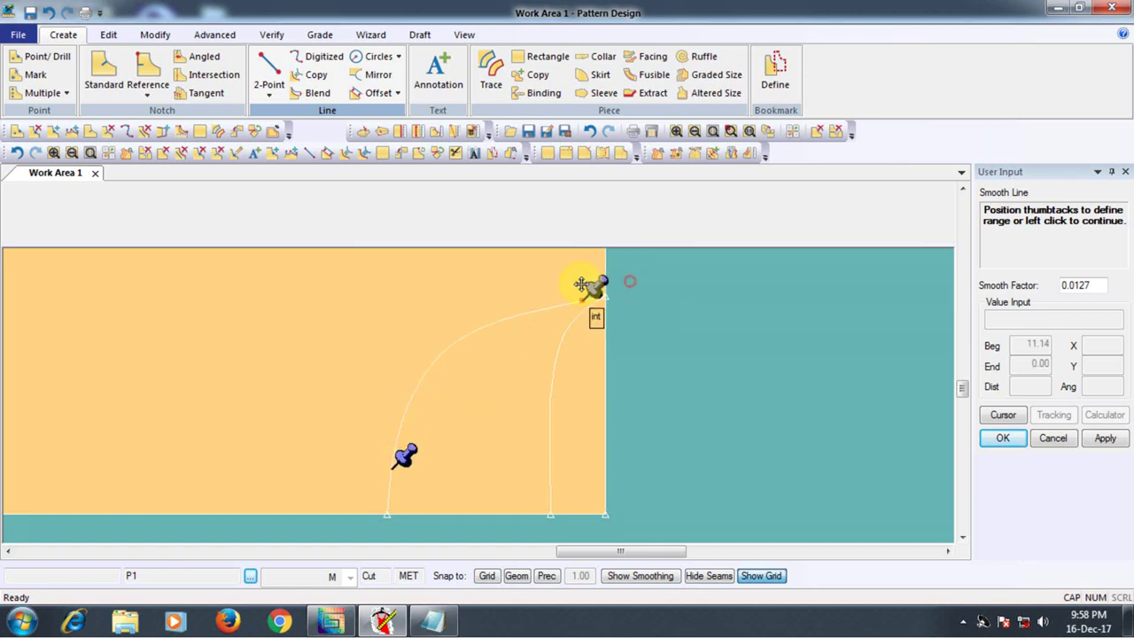
right_click(479, 370)
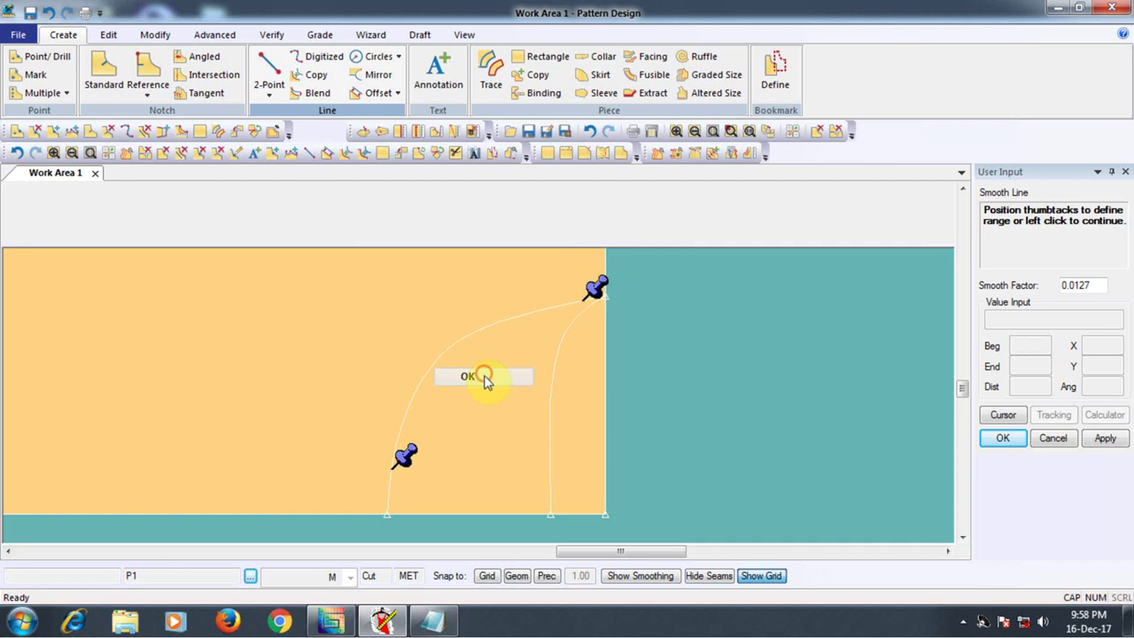
left_click(469, 377)
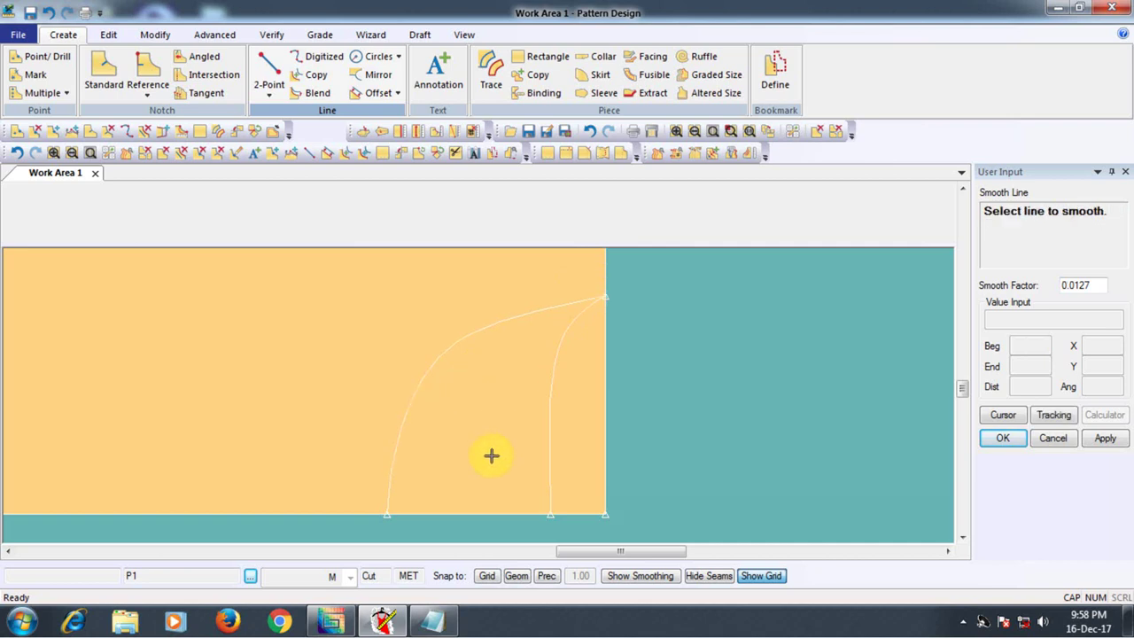
left_click(480, 349)
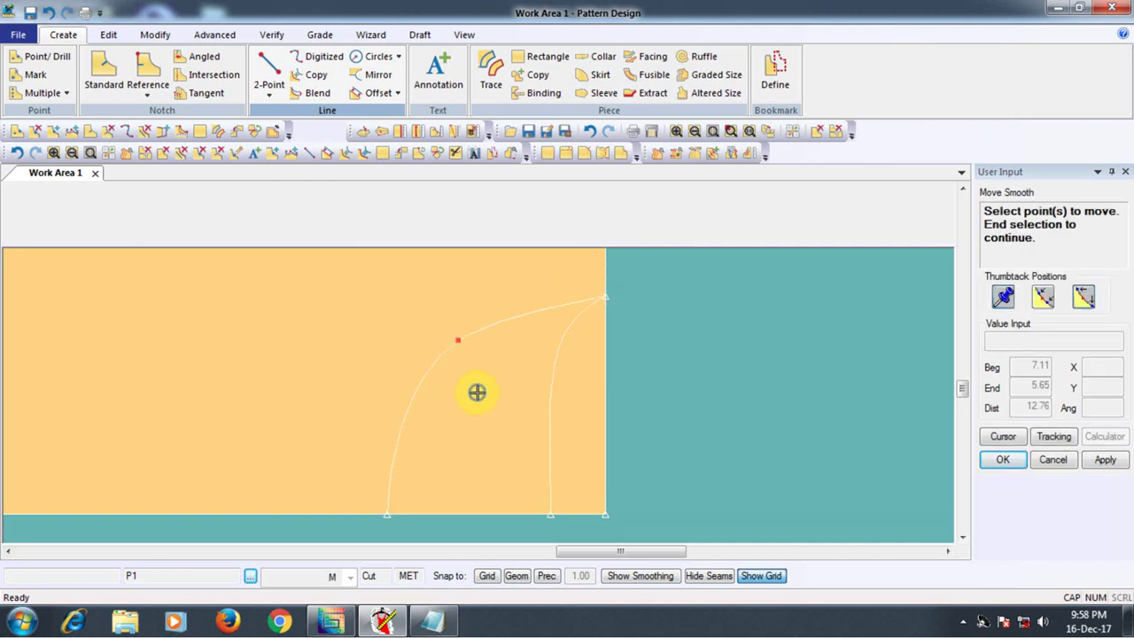
Shift one more point on the wider curve with Move Smooth for a rounder shape.
right_click(477, 392)
left_click(517, 423)
left_click_drag(611, 291, 538, 316)
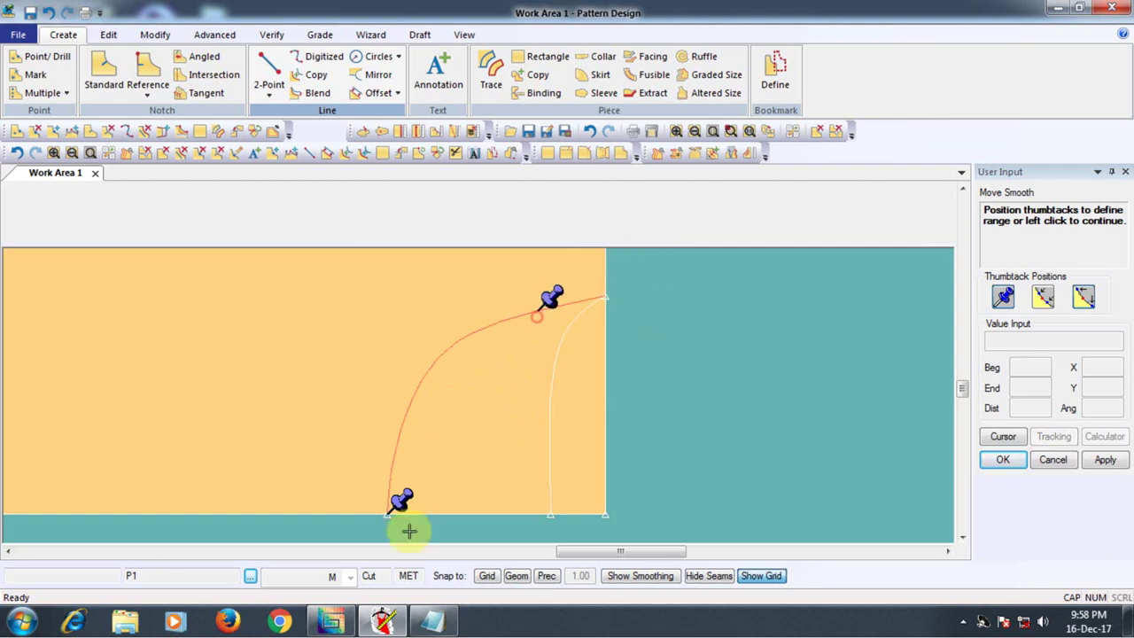
left_click_drag(403, 503, 414, 406)
left_click(480, 371)
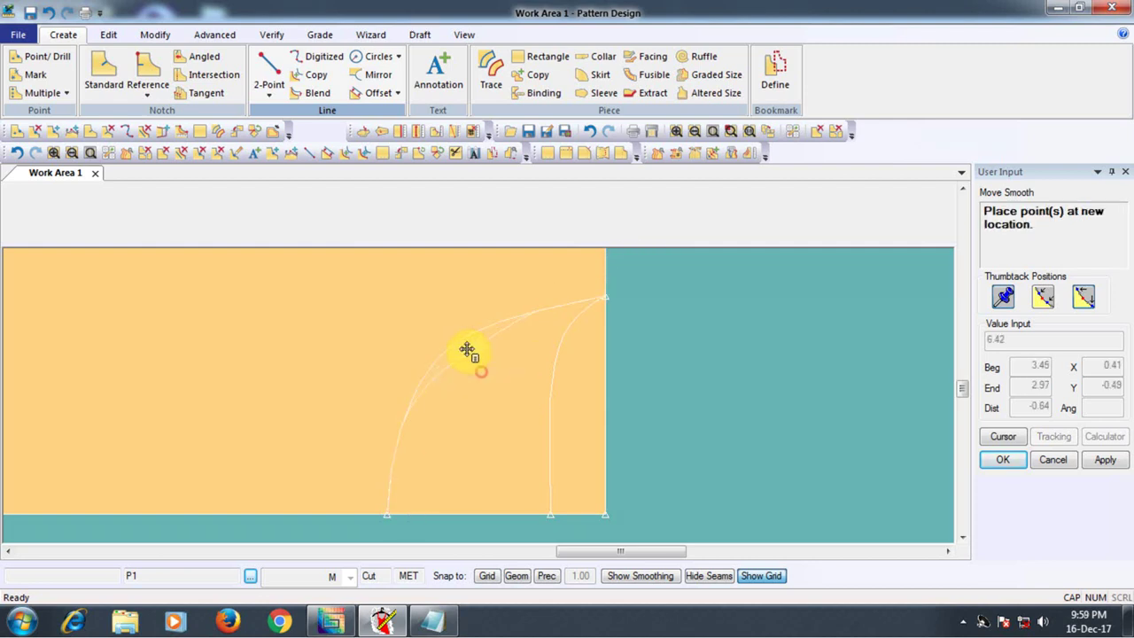
left_click(464, 342)
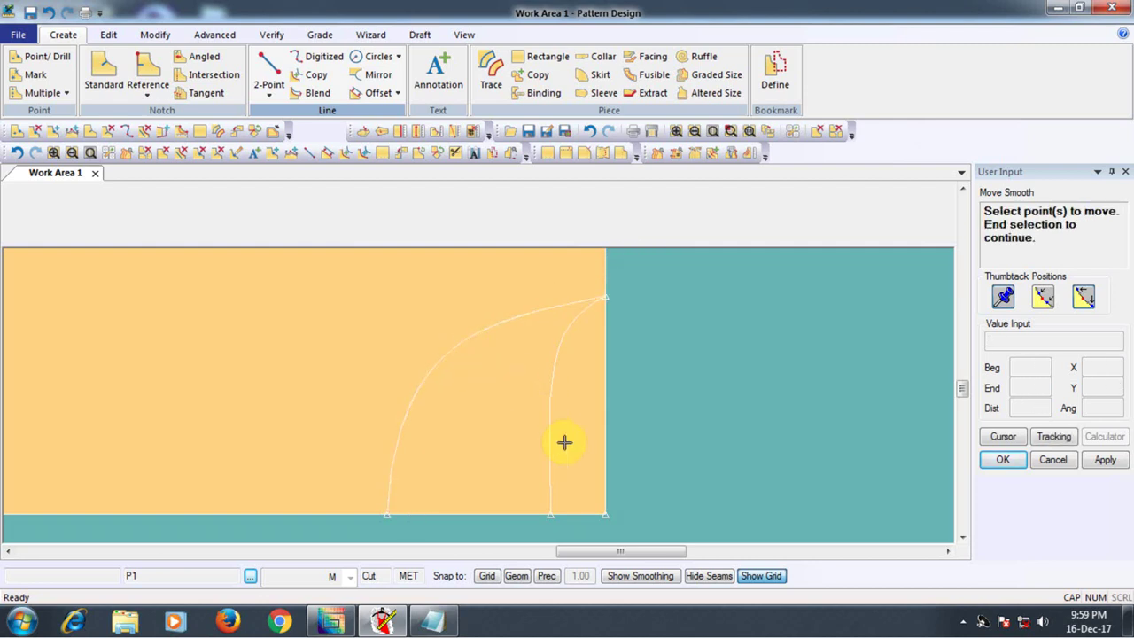
right_click(668, 398)
left_click(668, 398)
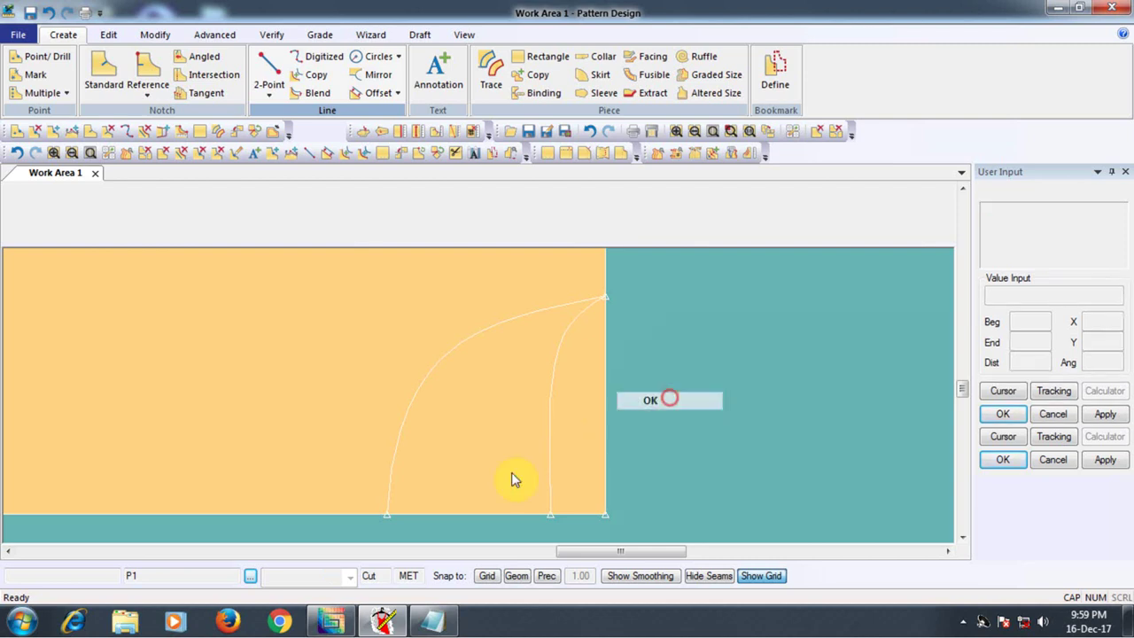
left_click(517, 458)
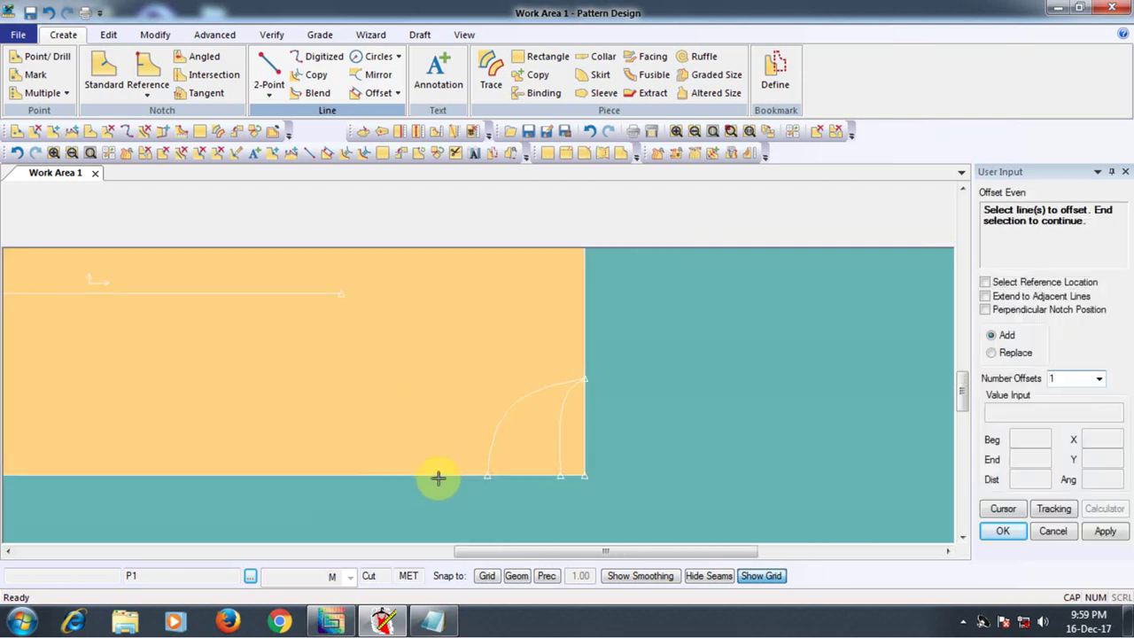
Offset the selected horizontal edge line with Offset Even and end the command.
left_click(436, 474)
right_click(443, 384)
left_click(453, 391)
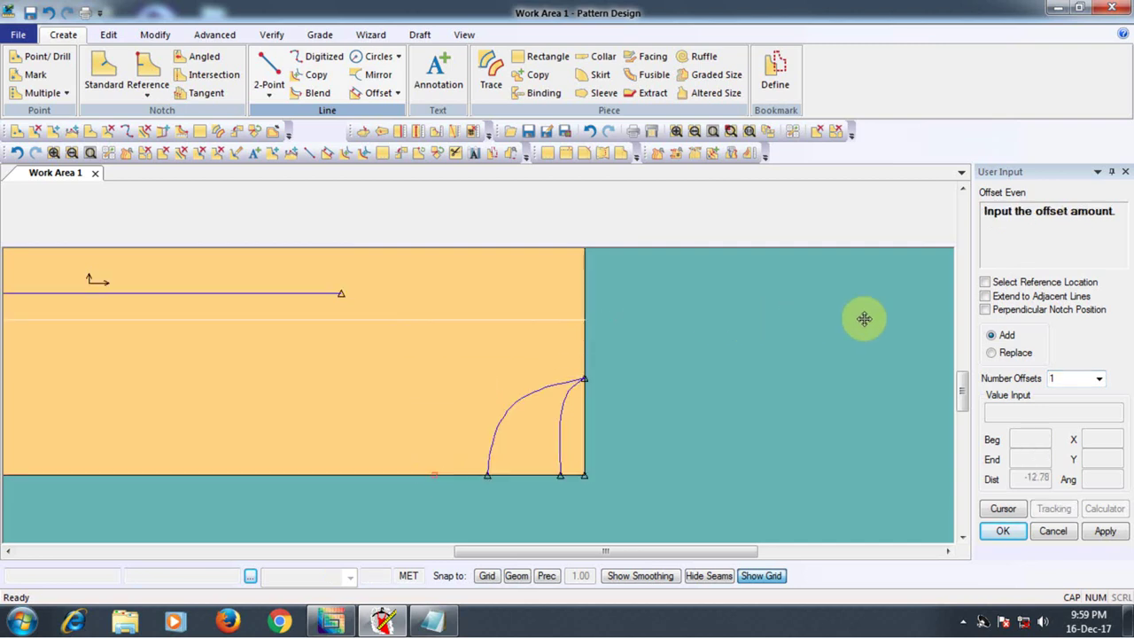
left_click(1003, 512)
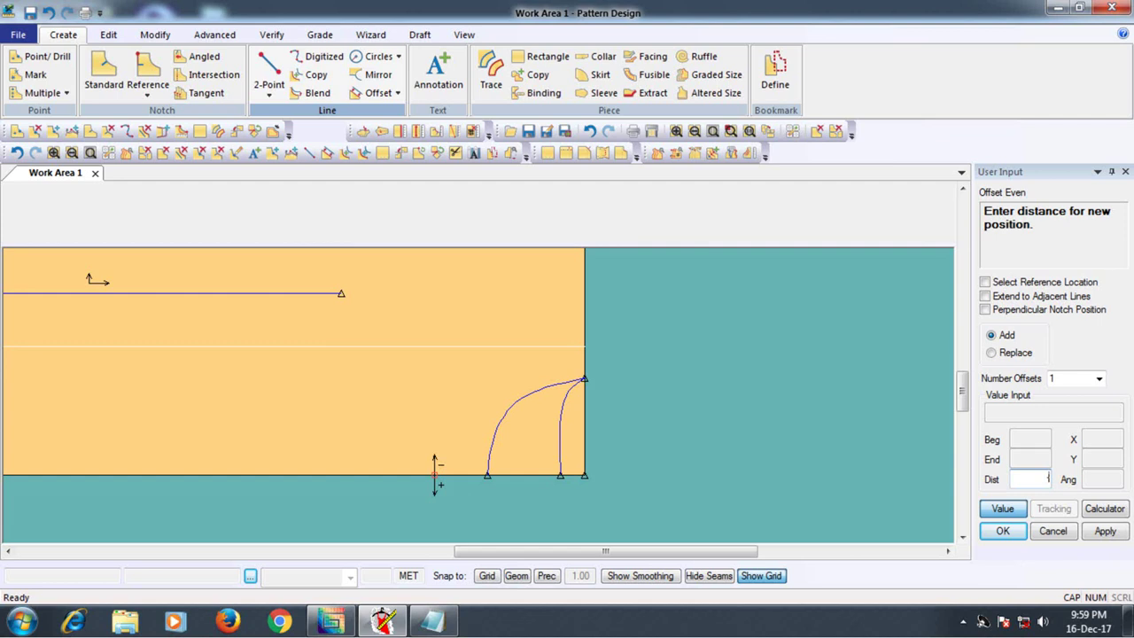
left_click(1031, 480)
type("-2")
key("Return")
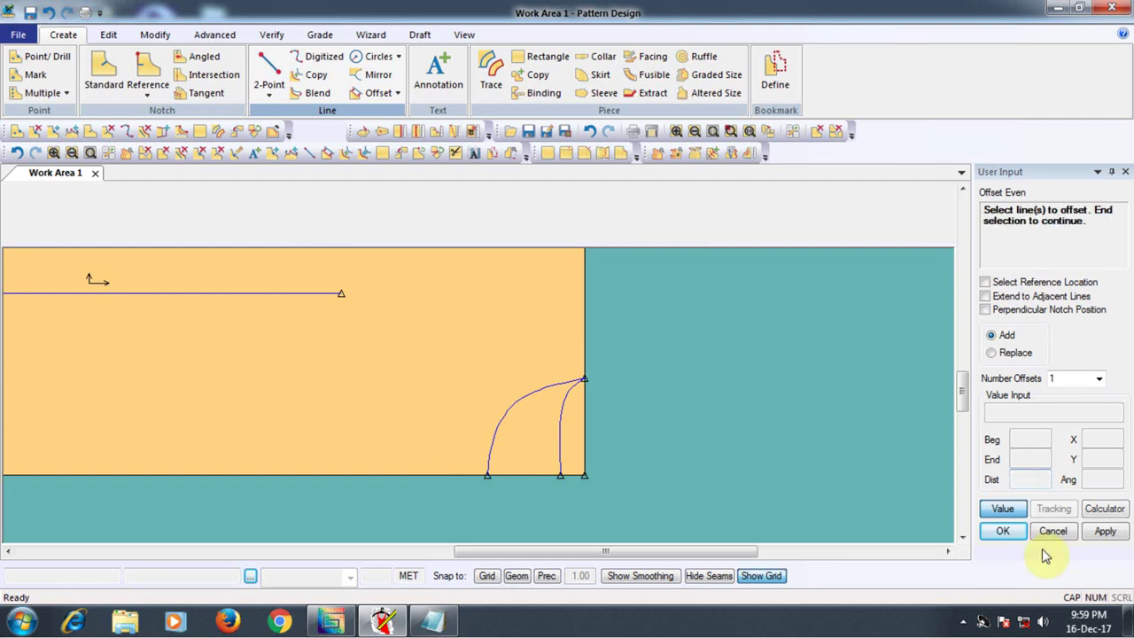
right_click(699, 329)
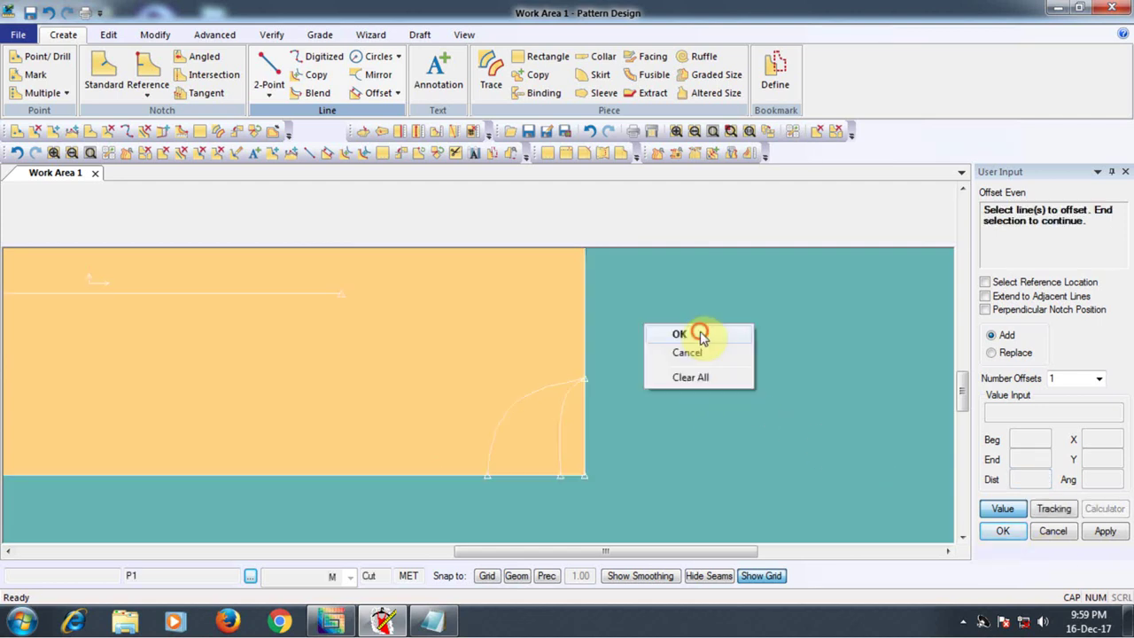
left_click(696, 330)
Offset the rectangle's right edge 4 units inward with Dist -4.
scroll(560, 408, "down", 1)
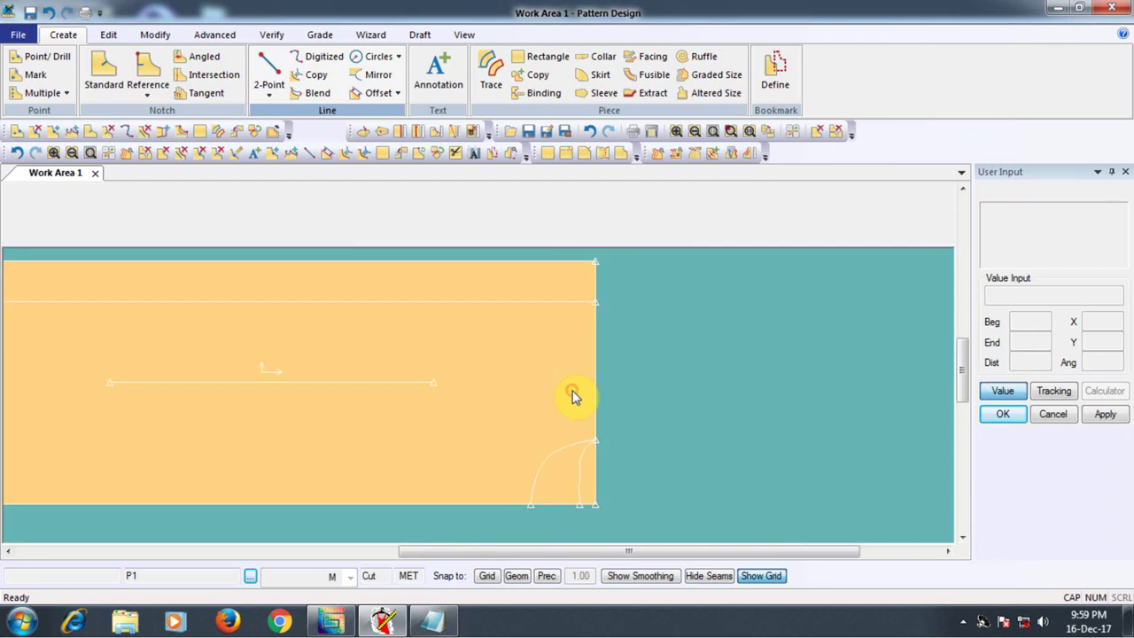
left_click(595, 362)
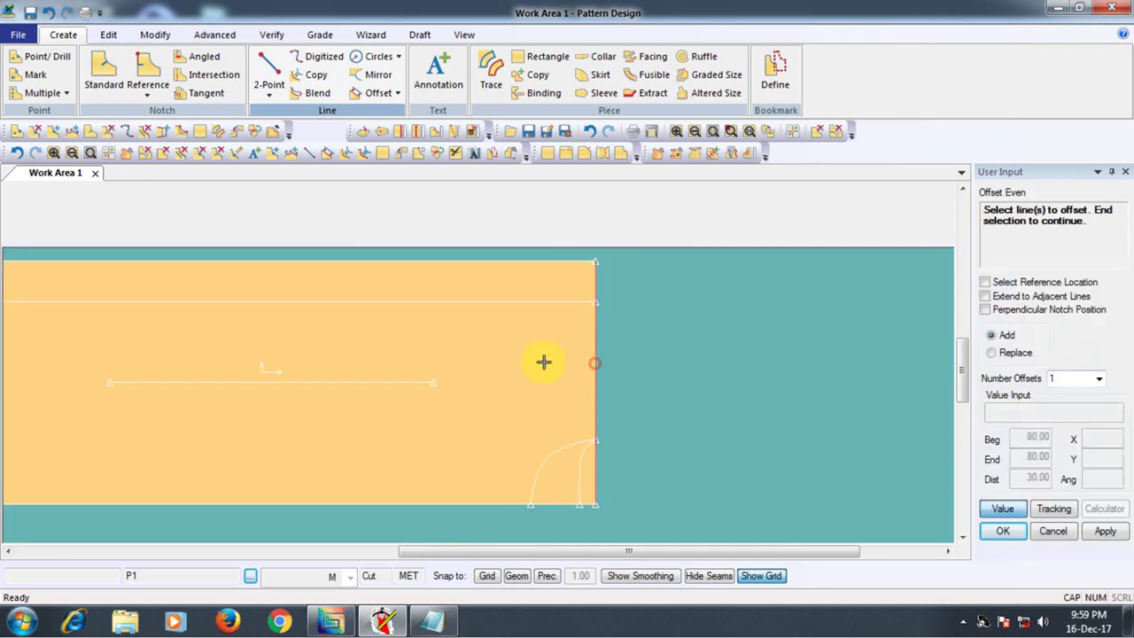
right_click(541, 362)
left_click(544, 370)
type("4")
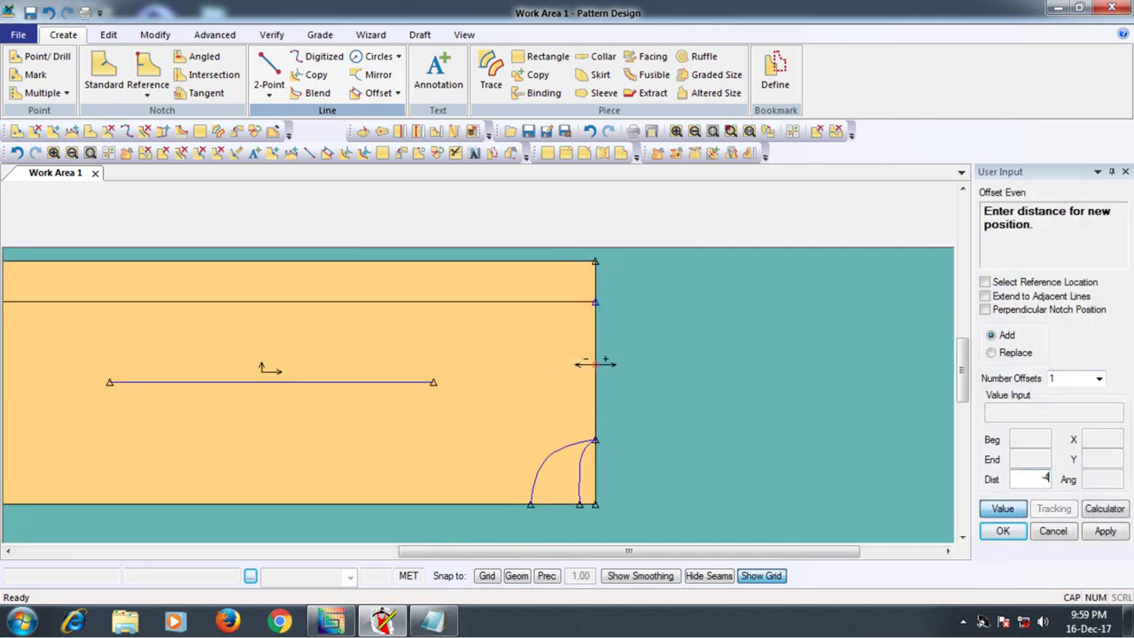
key("Return")
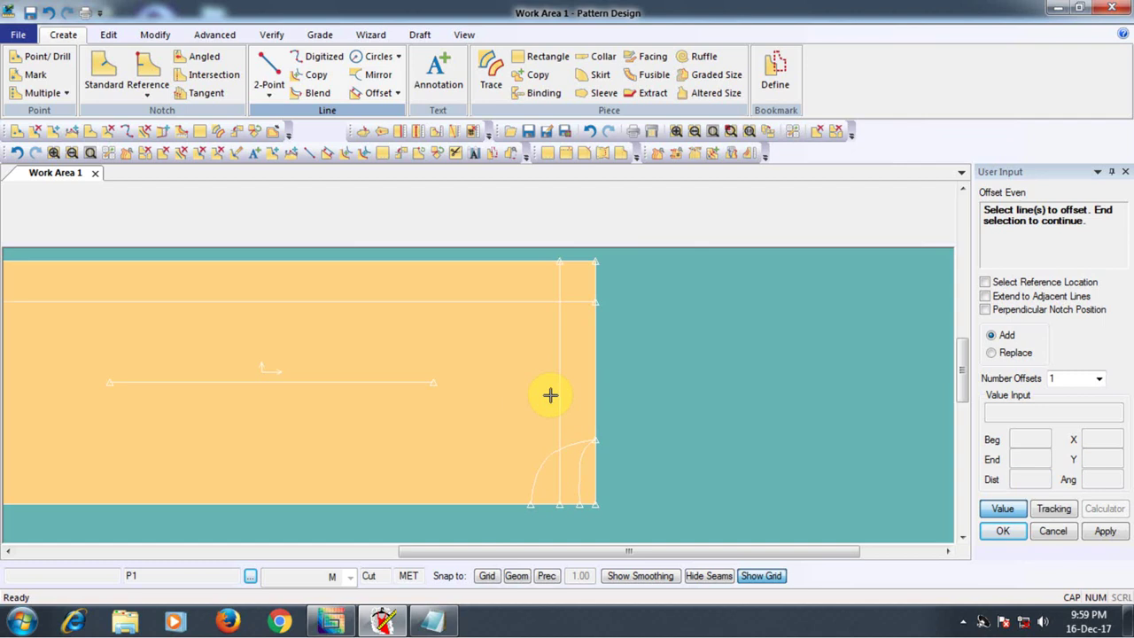
Draw a 2-point slanted line from the curve's top end to the inner vertical line junction.
left_click(269, 73)
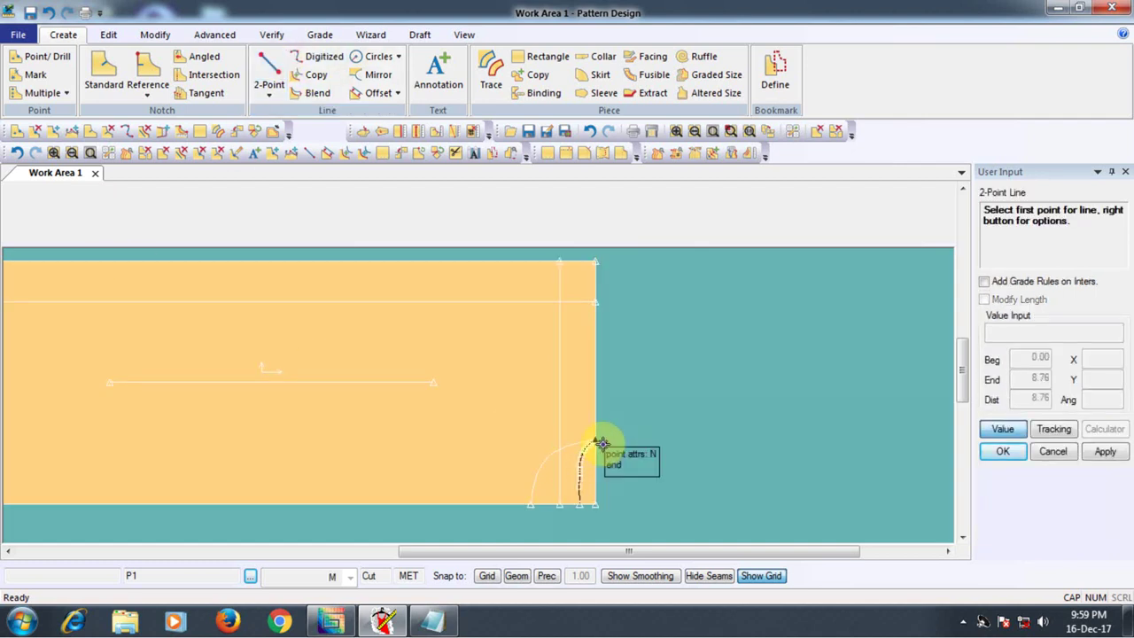
left_click(601, 443)
left_click(1002, 429)
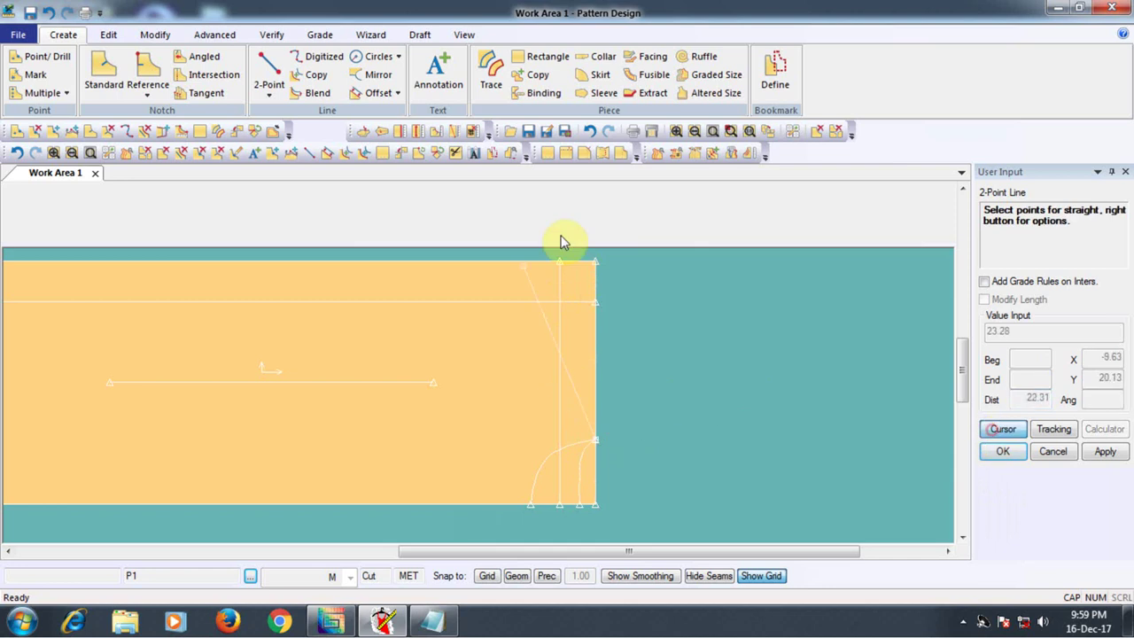
left_click(560, 301)
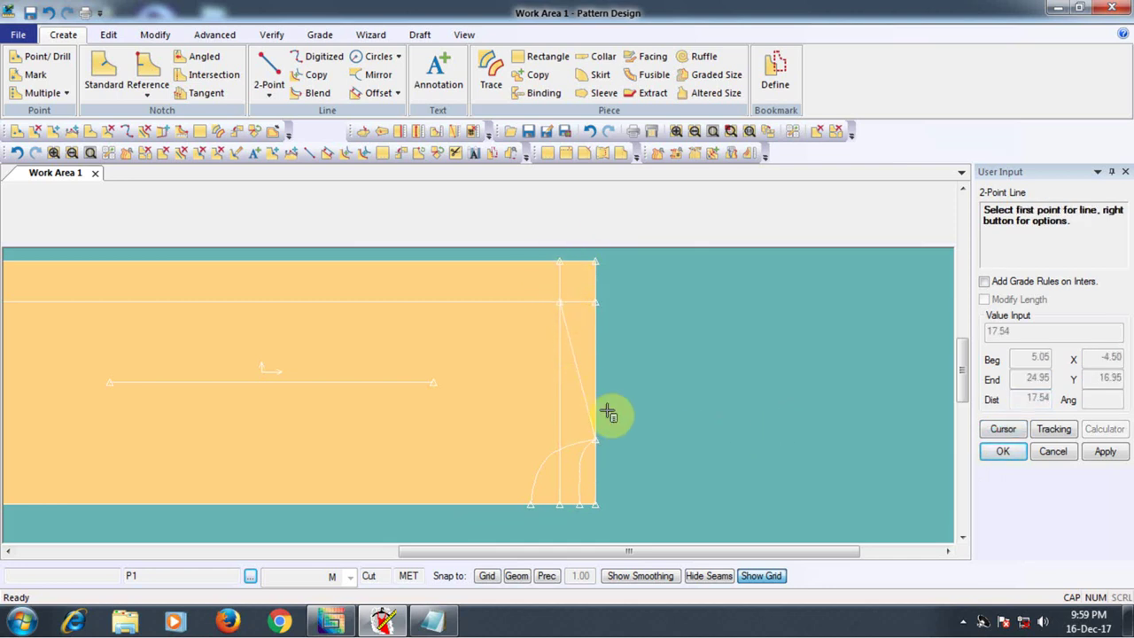
Offset the inner vertical line evenly by 26 to the left.
key("o")
left_click(562, 341)
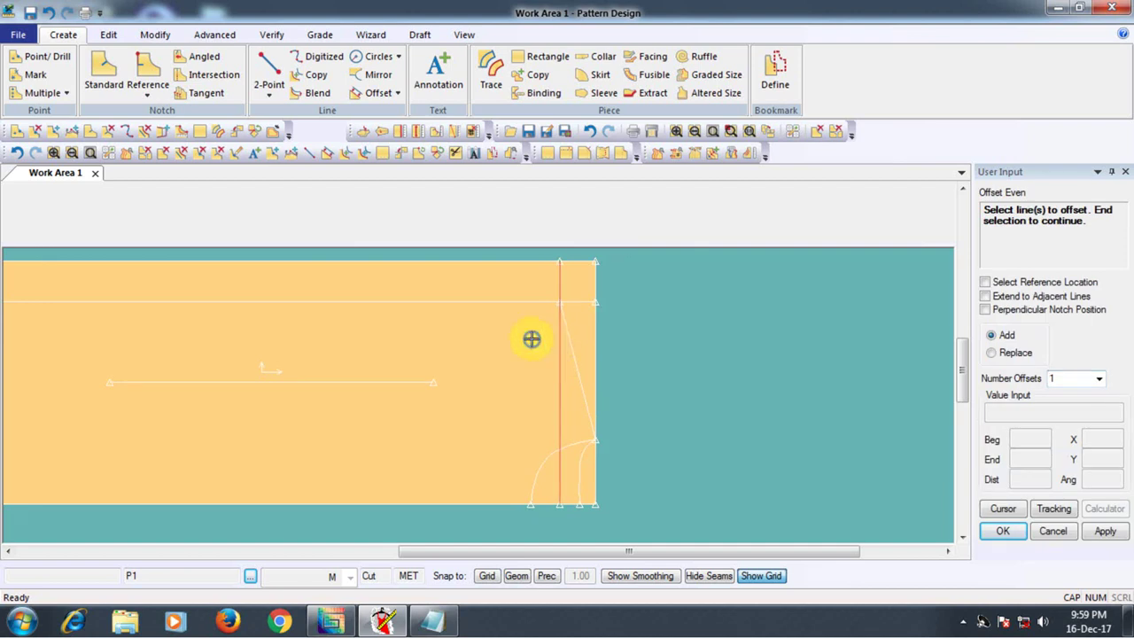
right_click(531, 337)
left_click(1004, 532)
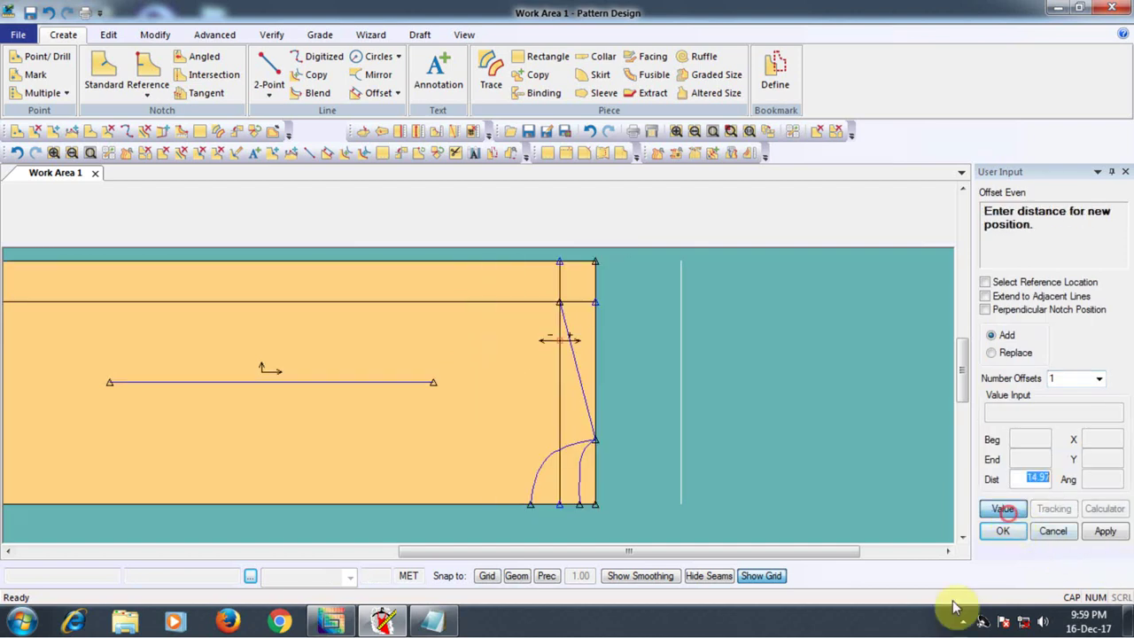
type("26")
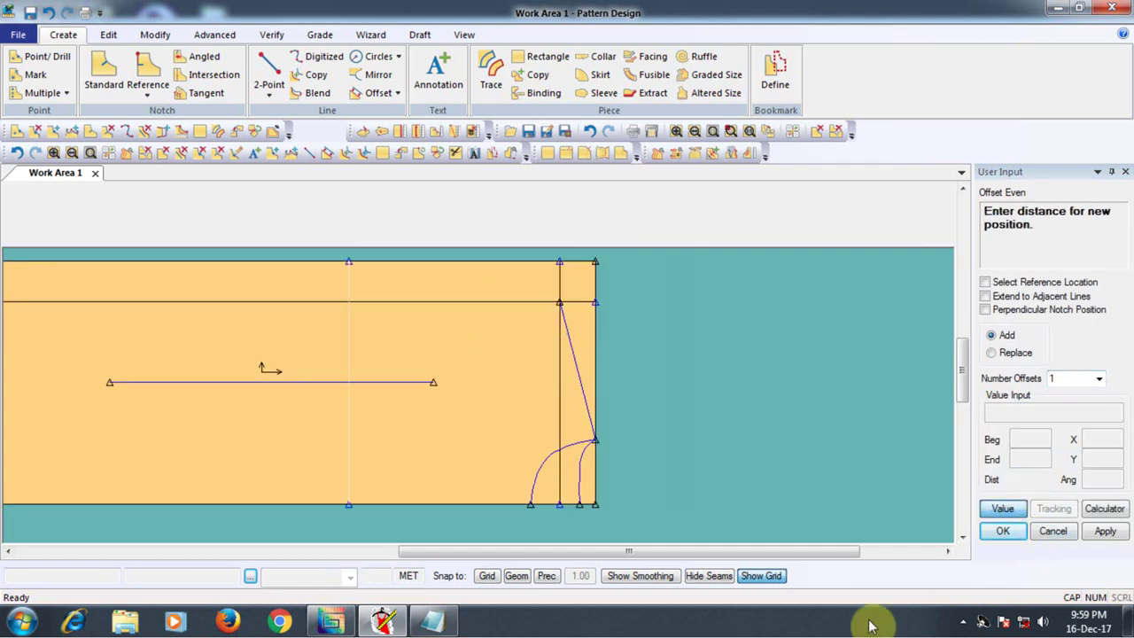
key("Return")
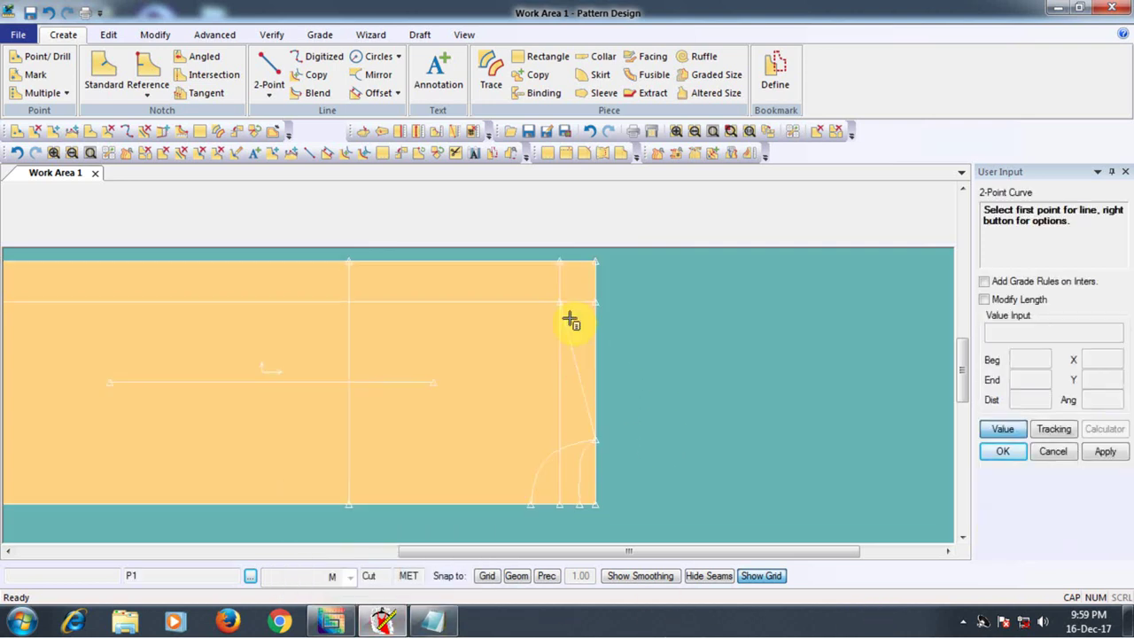
Draw a 2-point neckline curve from the inner line junction to the left vertical's top, bent into shape.
left_click(565, 288)
left_click(1003, 429)
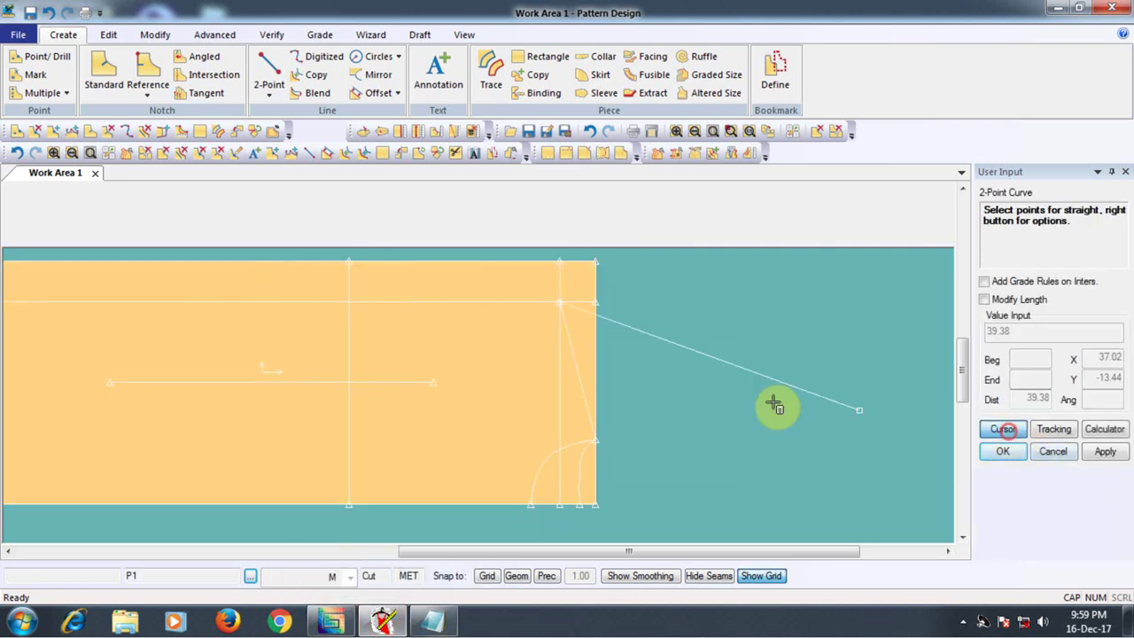
left_click(354, 257)
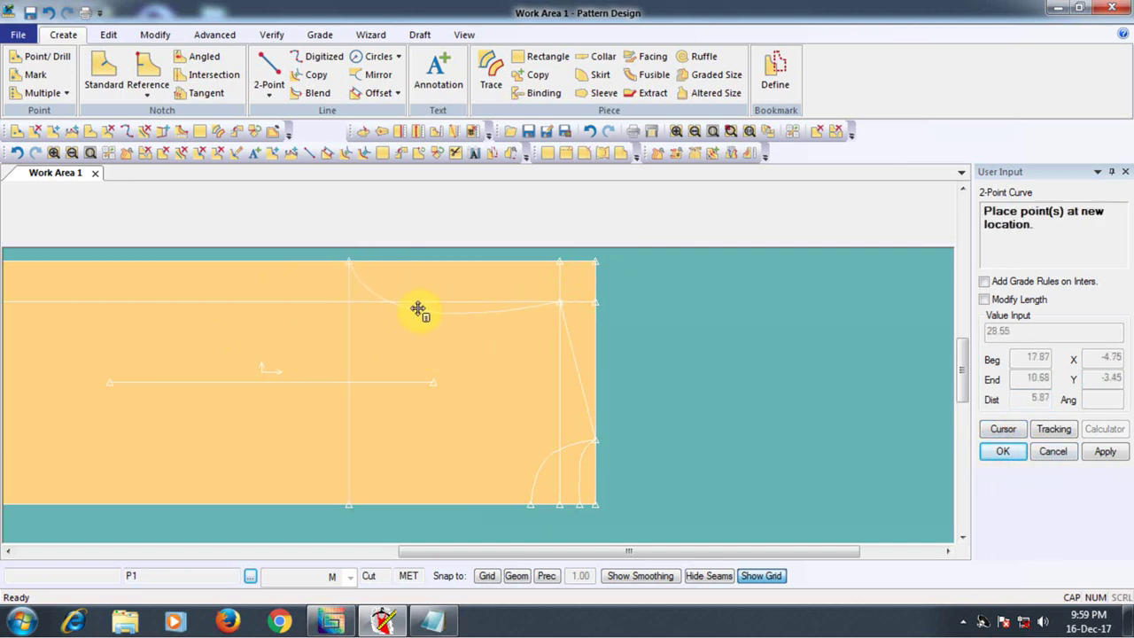
left_click(421, 310)
right_click(626, 355)
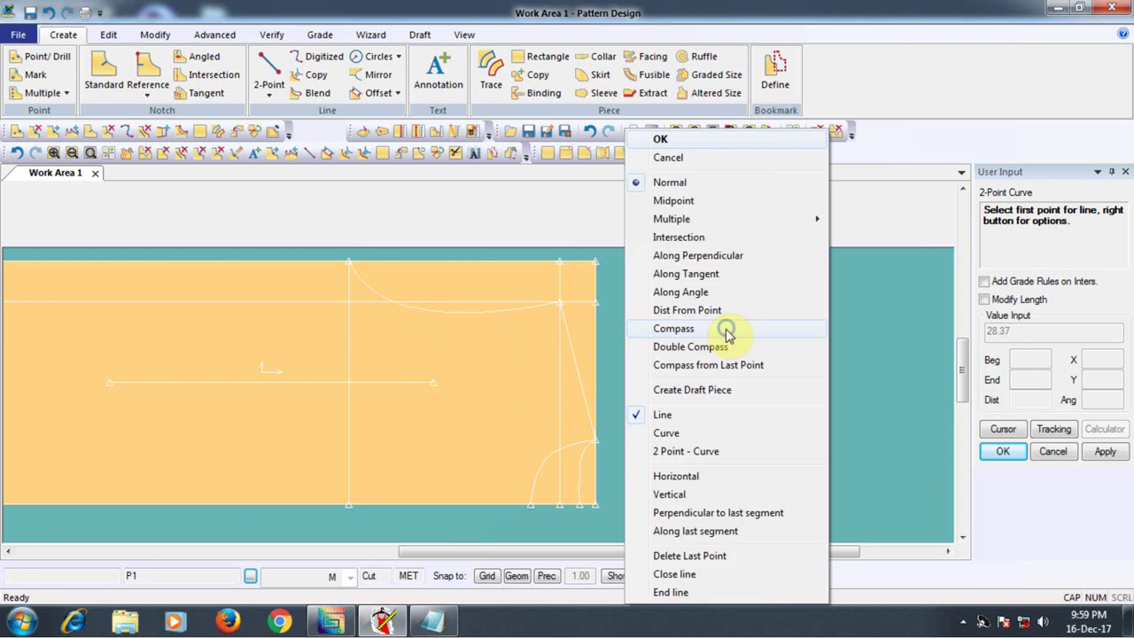
left_click(684, 139)
middle_click_drag(488, 389, 611, 382)
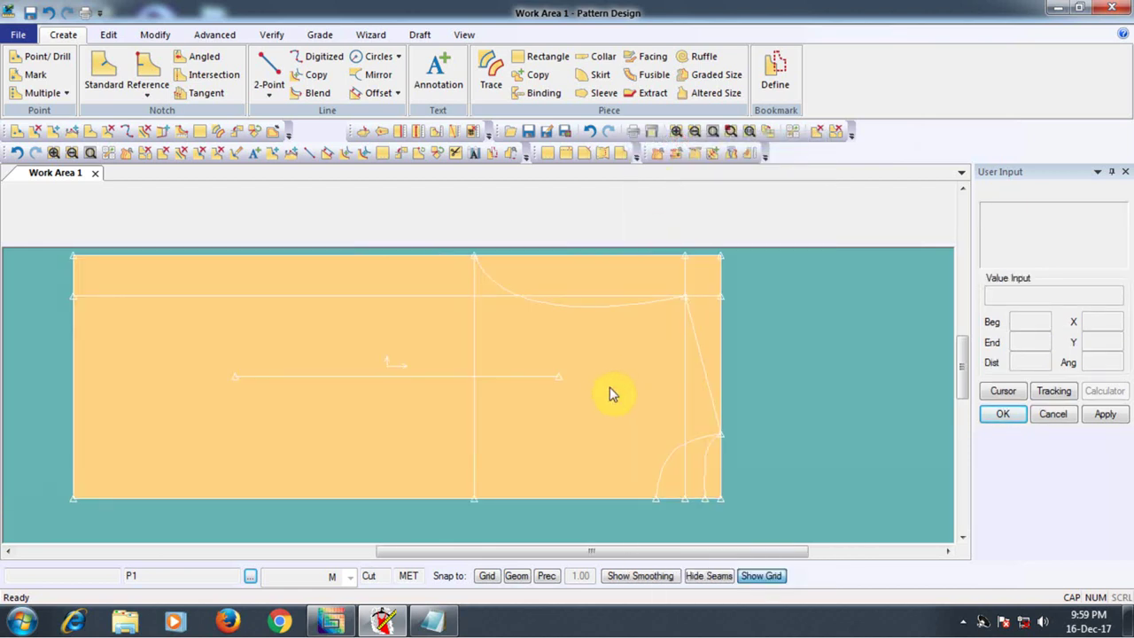
Trace the outer perimeter, including the neckline and slanted line, into a new pattern piece and place it.
key("t")
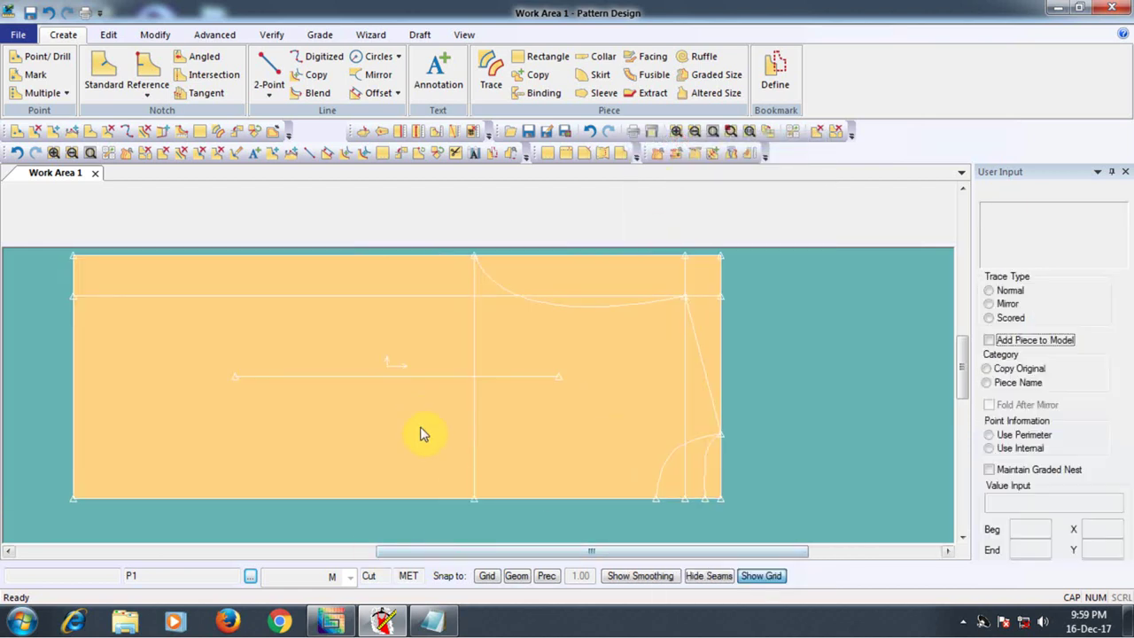
left_click(75, 359)
left_click(157, 258)
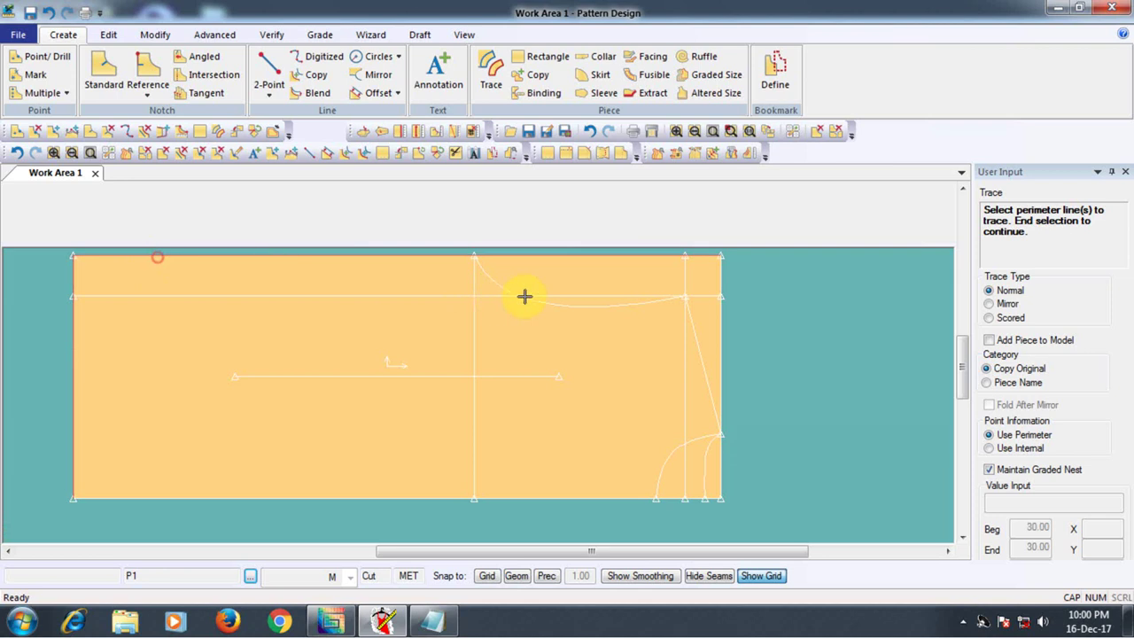
left_click(494, 276)
left_click(703, 352)
left_click(693, 455)
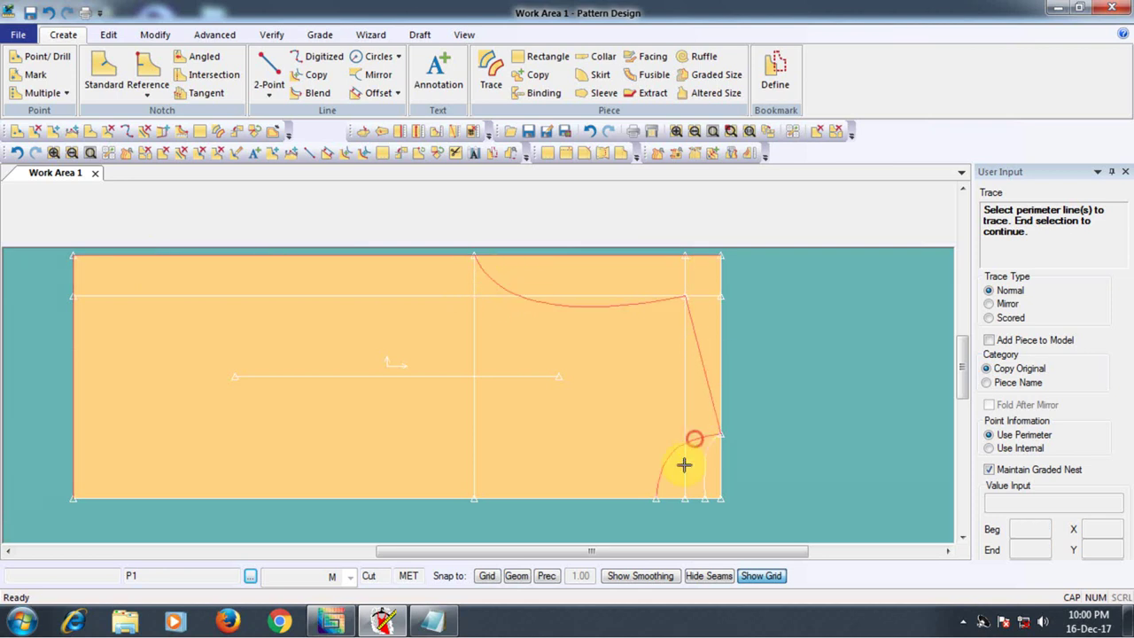
right_click(580, 435)
left_click(579, 436)
right_click(579, 437)
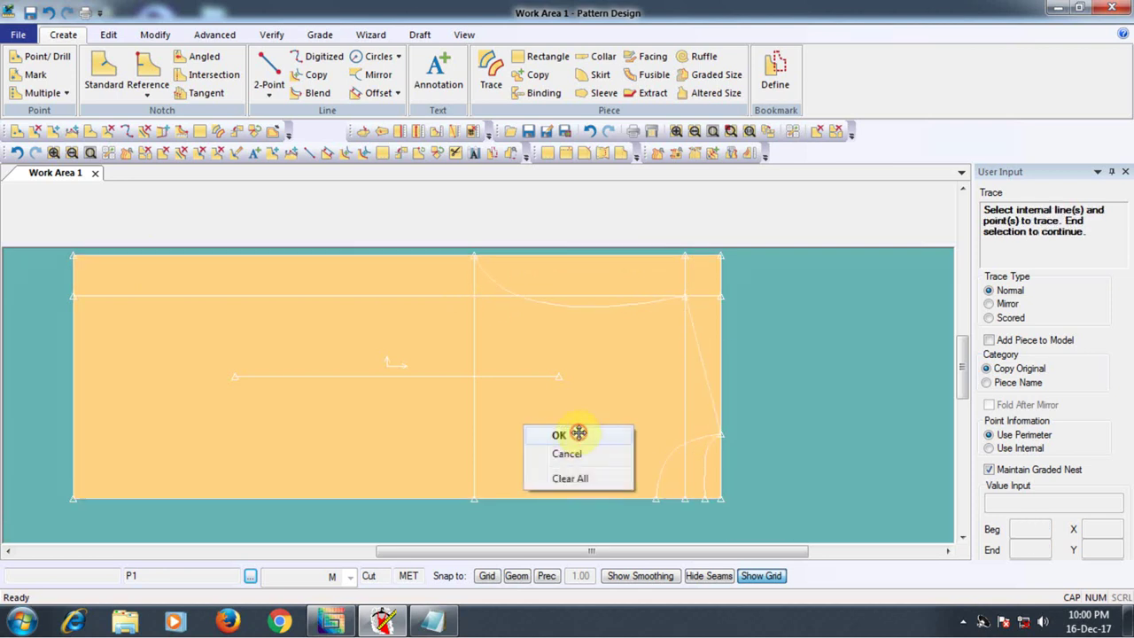
left_click(572, 435)
left_click(709, 443)
right_click(580, 331)
left_click(578, 331)
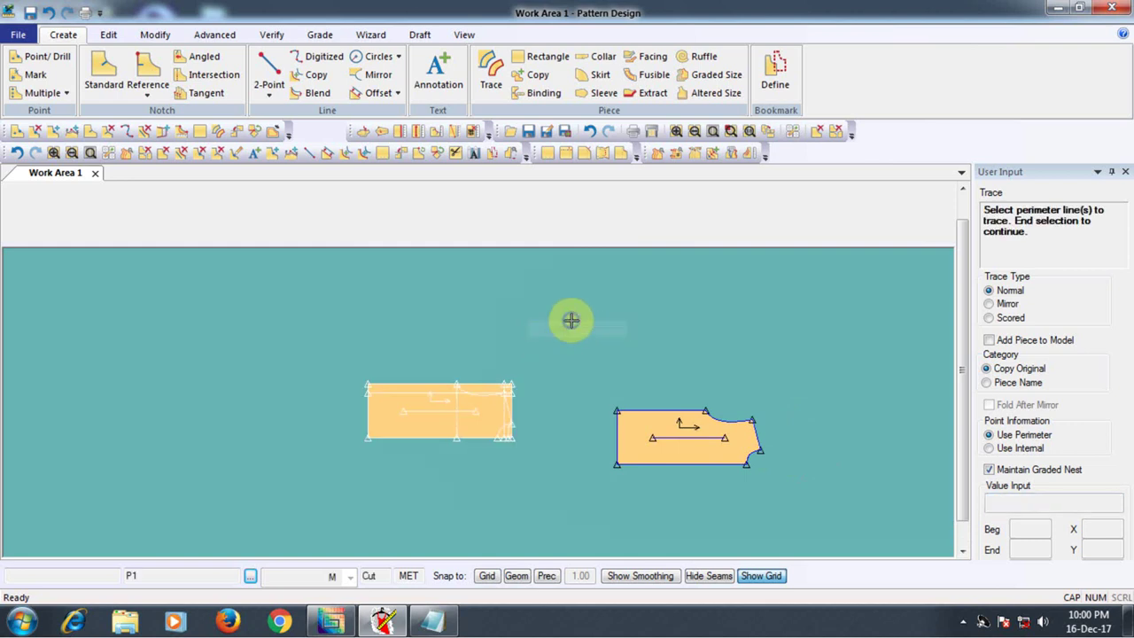
left_click(498, 423)
Trace the neckline curve, slanted line, lower-right segment and bottom line into piece P12 and place it.
scroll(520, 408, "up", 3)
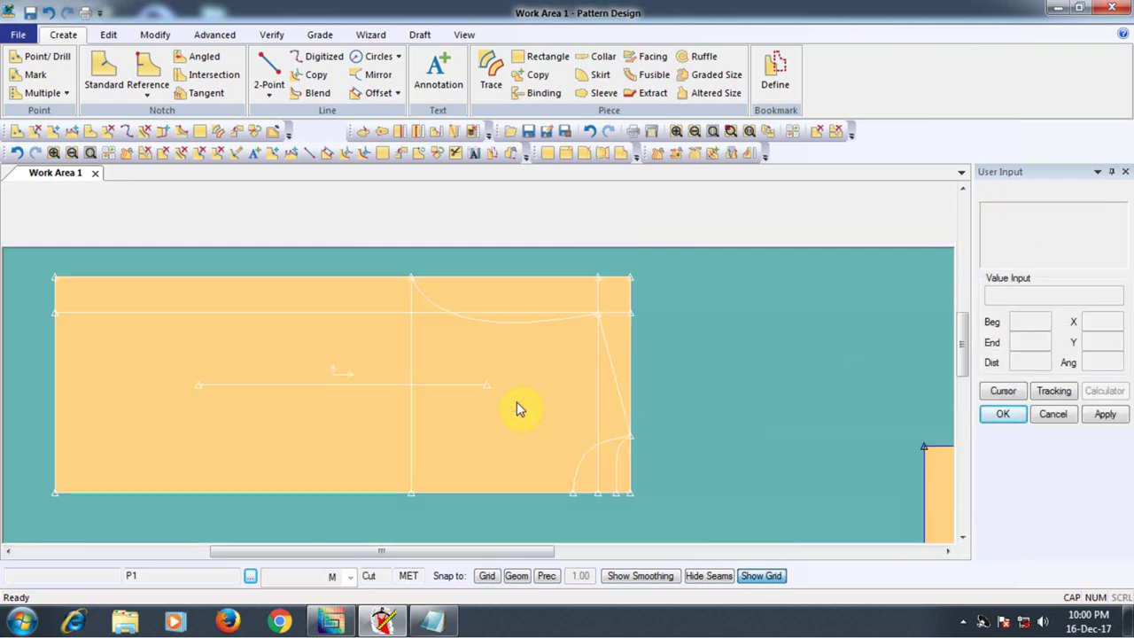
left_click(518, 408)
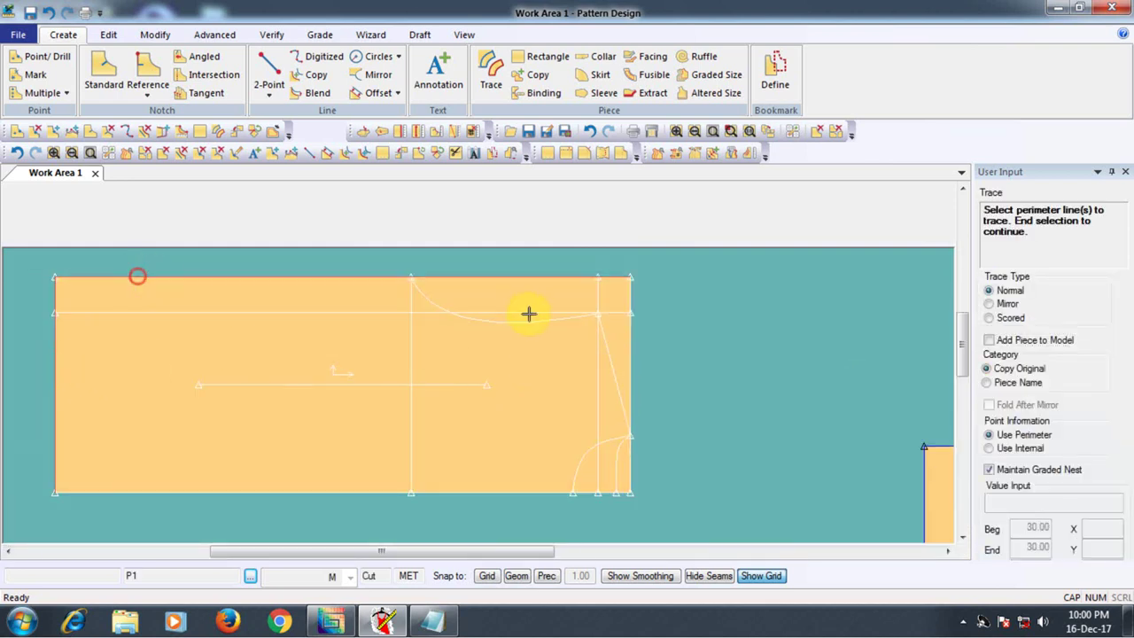
left_click(501, 321)
left_click(612, 363)
left_click(618, 474)
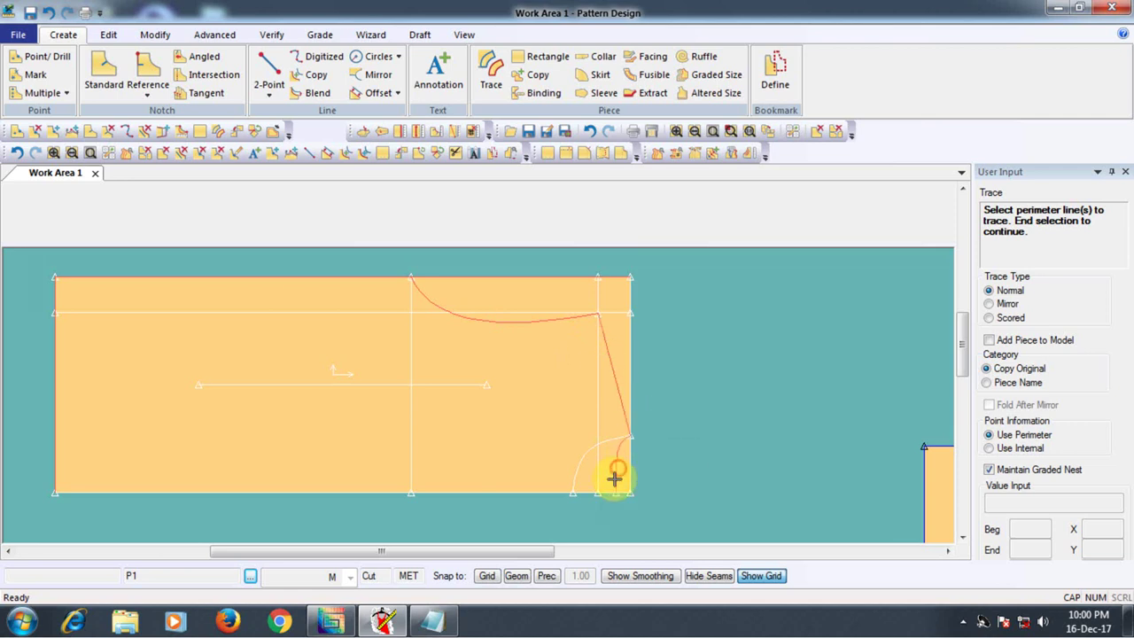
left_click(536, 493)
right_click(509, 431)
left_click(496, 433)
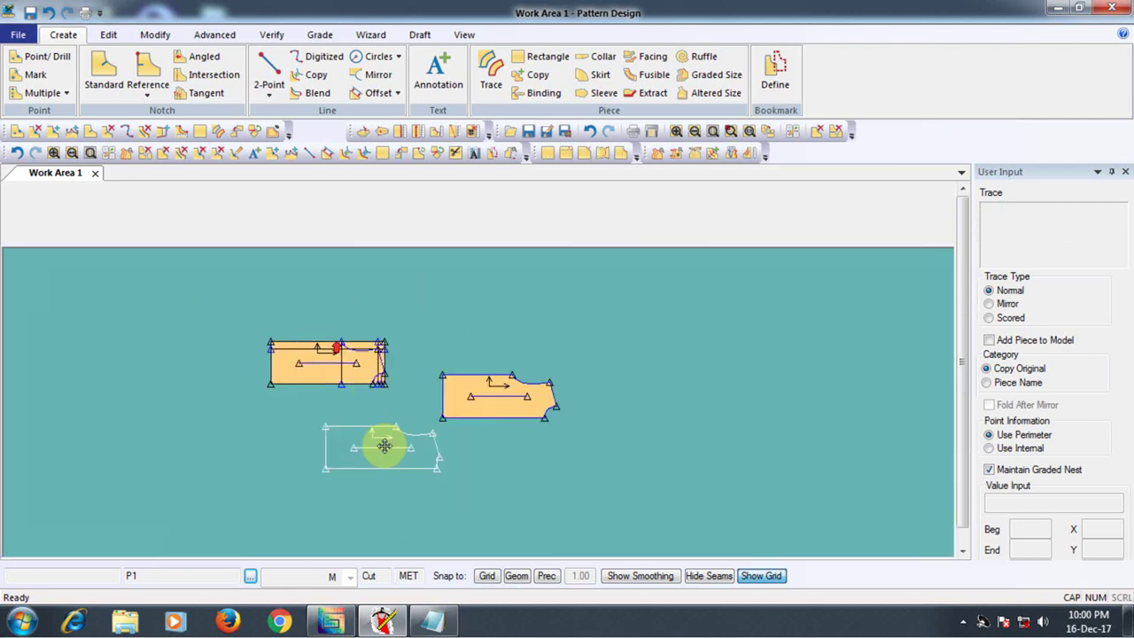
right_click(541, 271)
left_click(565, 282)
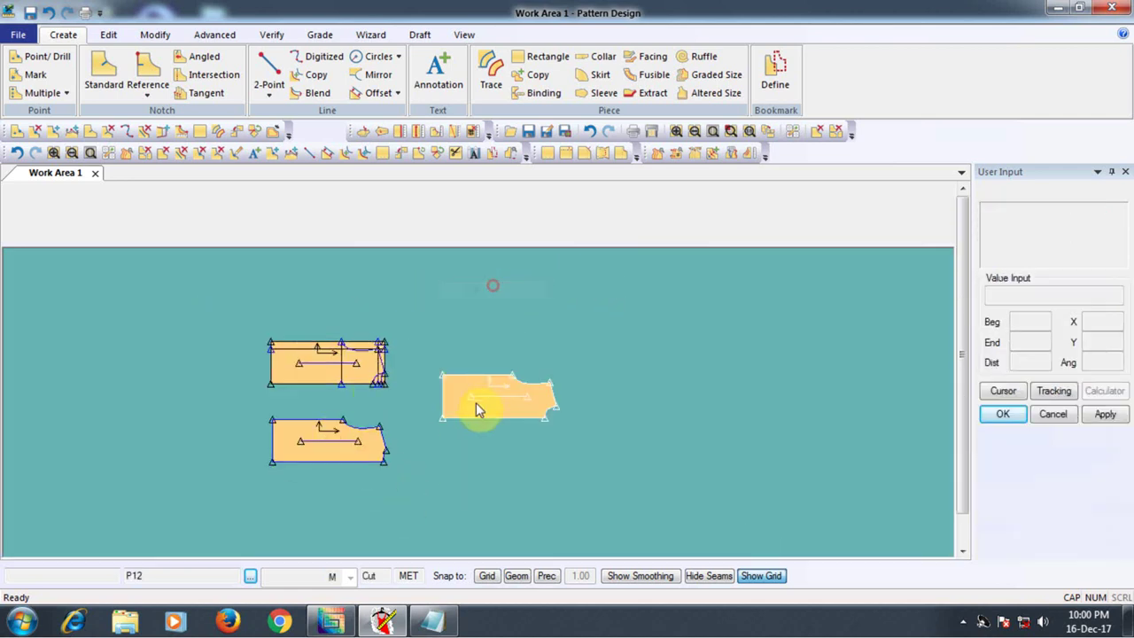
left_click(448, 415)
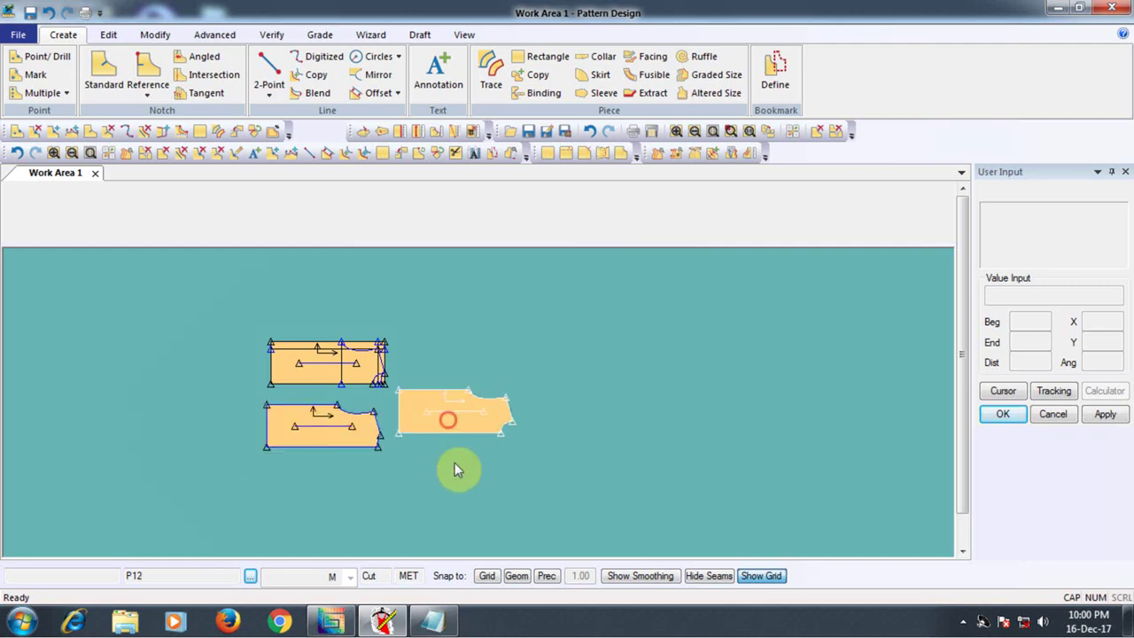
Bring up the Notepad shortcut list and add a blank line at its end.
left_click(432, 620)
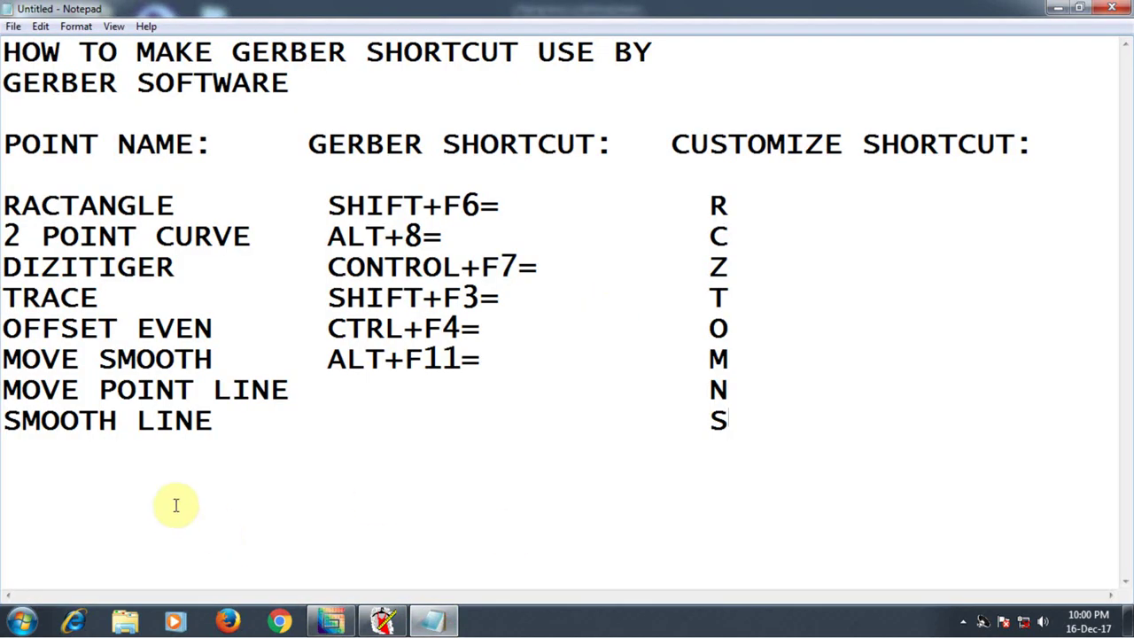
left_click(759, 425)
key("Return")
key("Return")
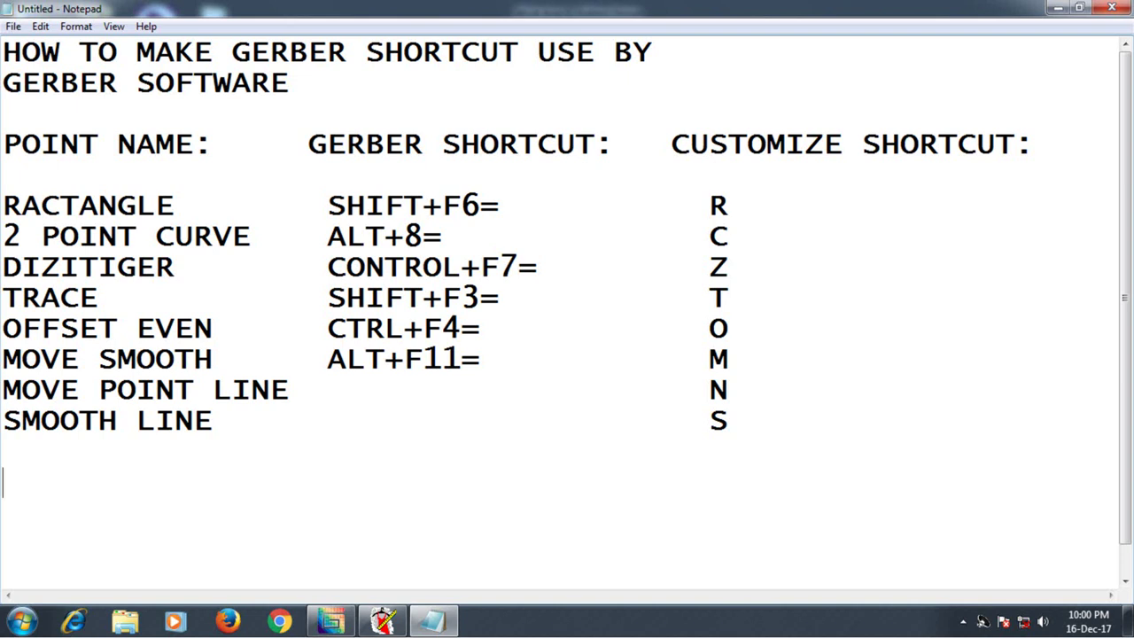
Type 'IF YOU LIKE THIS VIDEO,PLS LIKE, COMMENTS & SUBSCRIBE' below the table and start 'ANY SUPPORT' beneath it.
type("IF ")
type("YOU ")
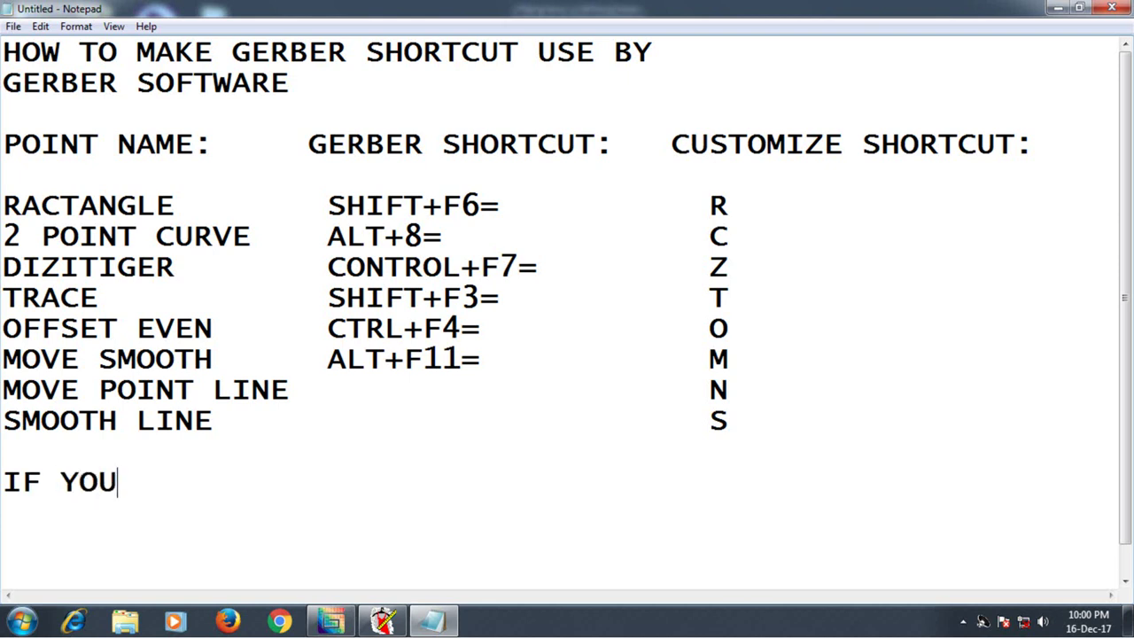
type("LIK")
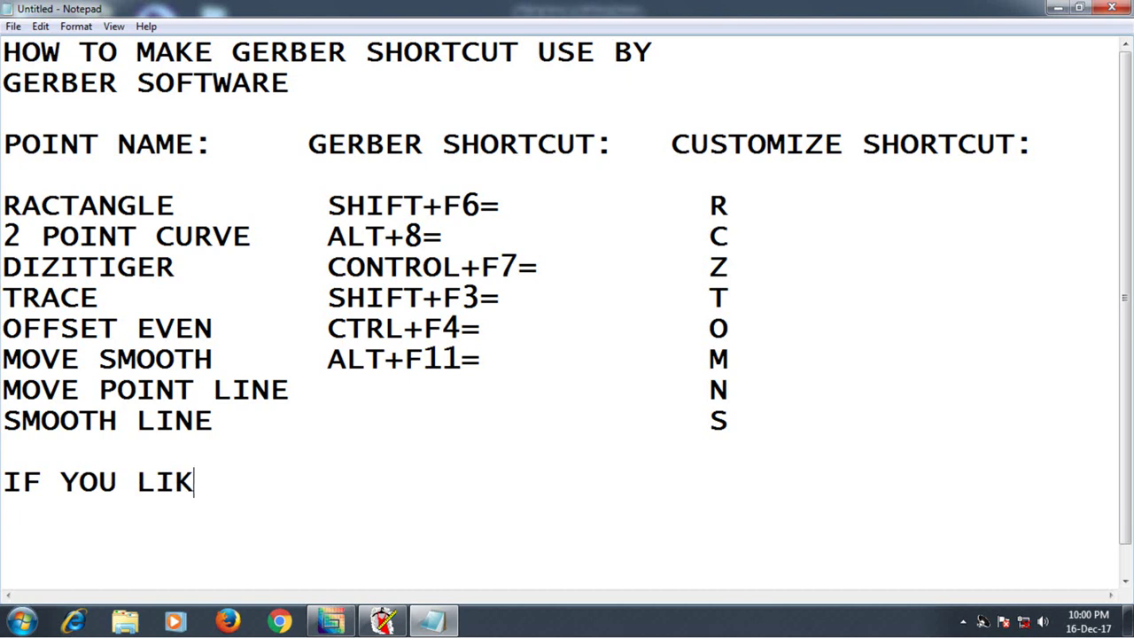
type("E T")
type("HIS ")
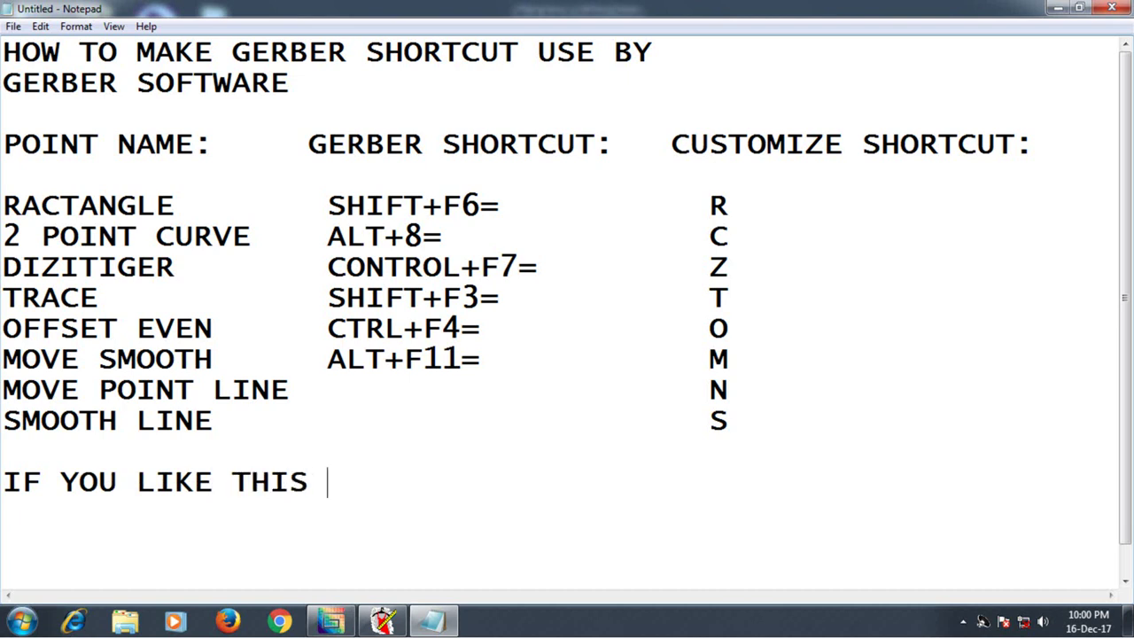
type("VIDE")
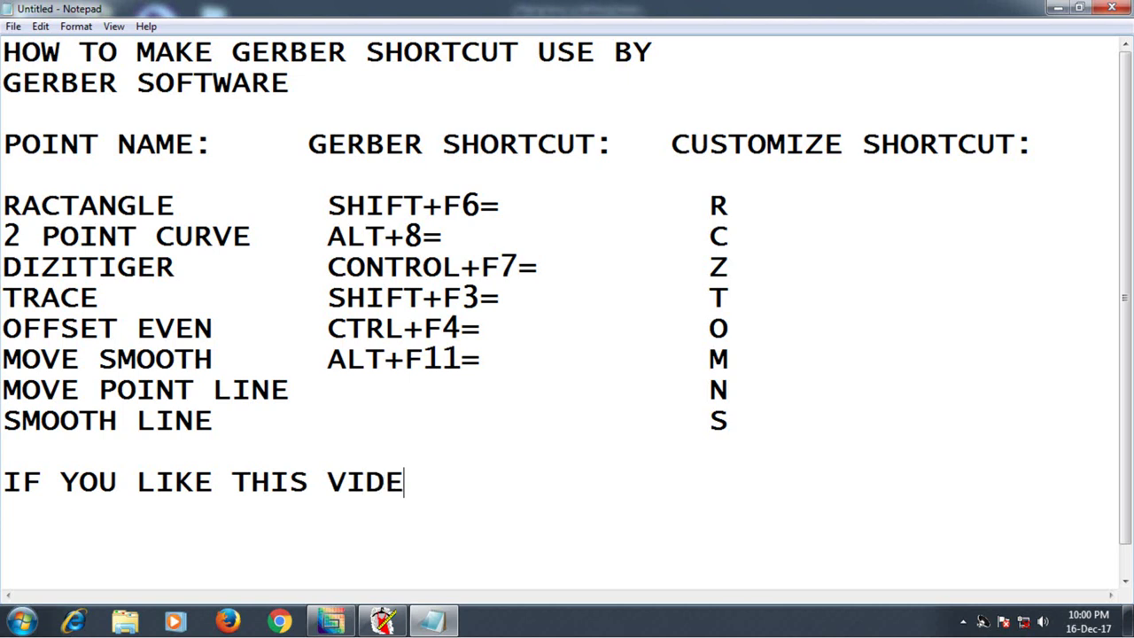
type("O,")
type("PLS ")
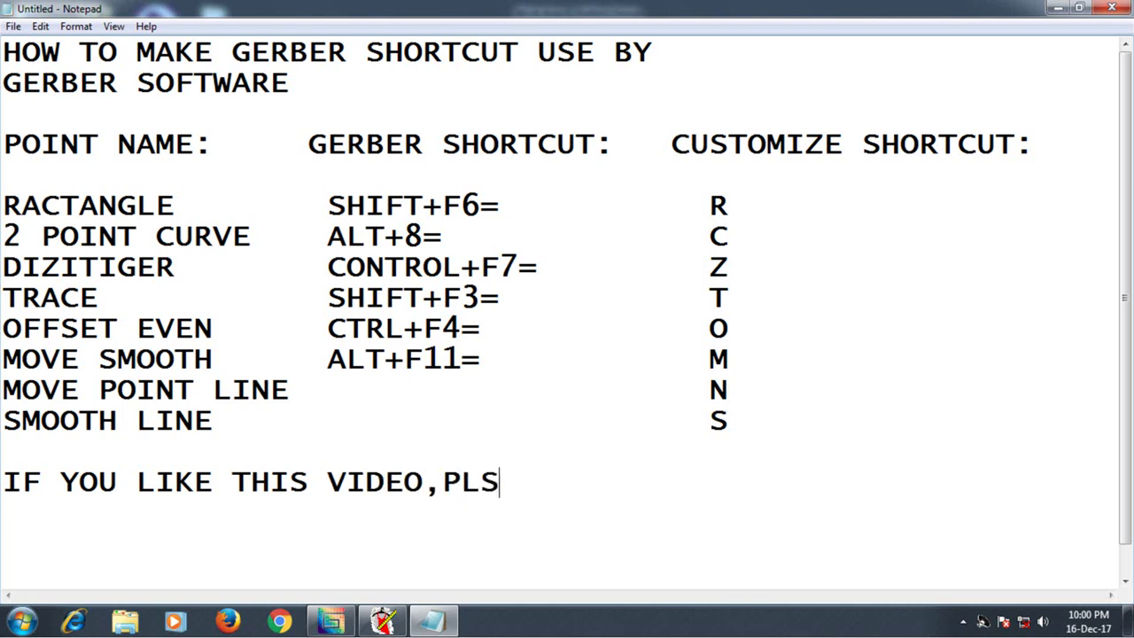
type("LIK")
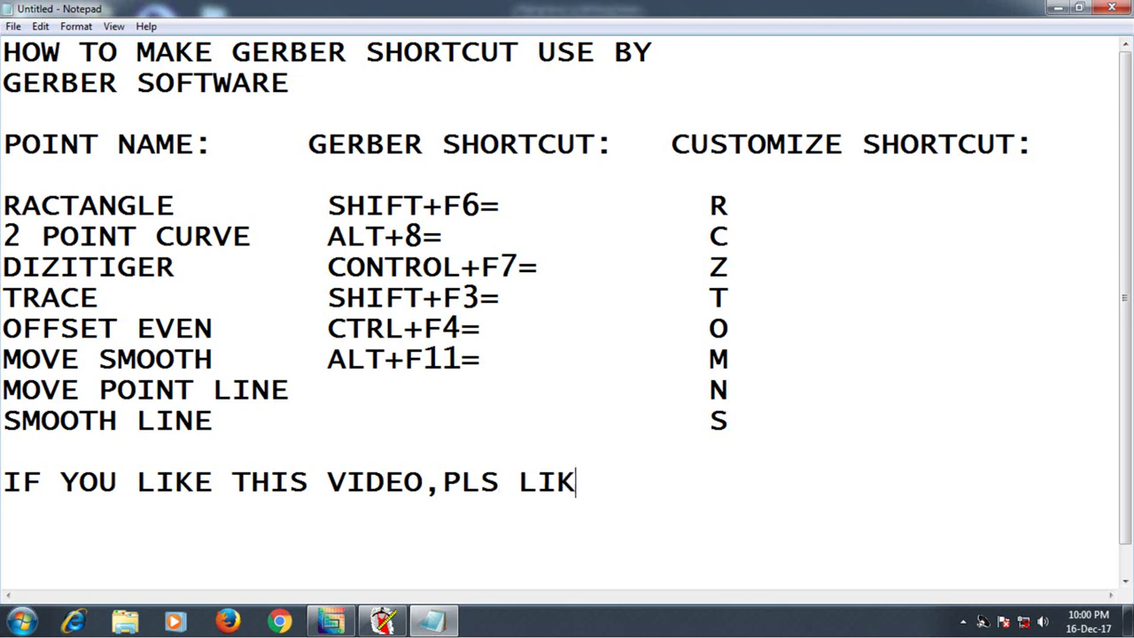
type("E C")
key("BackSpace")
key("BackSpace")
type(", ")
type("CO")
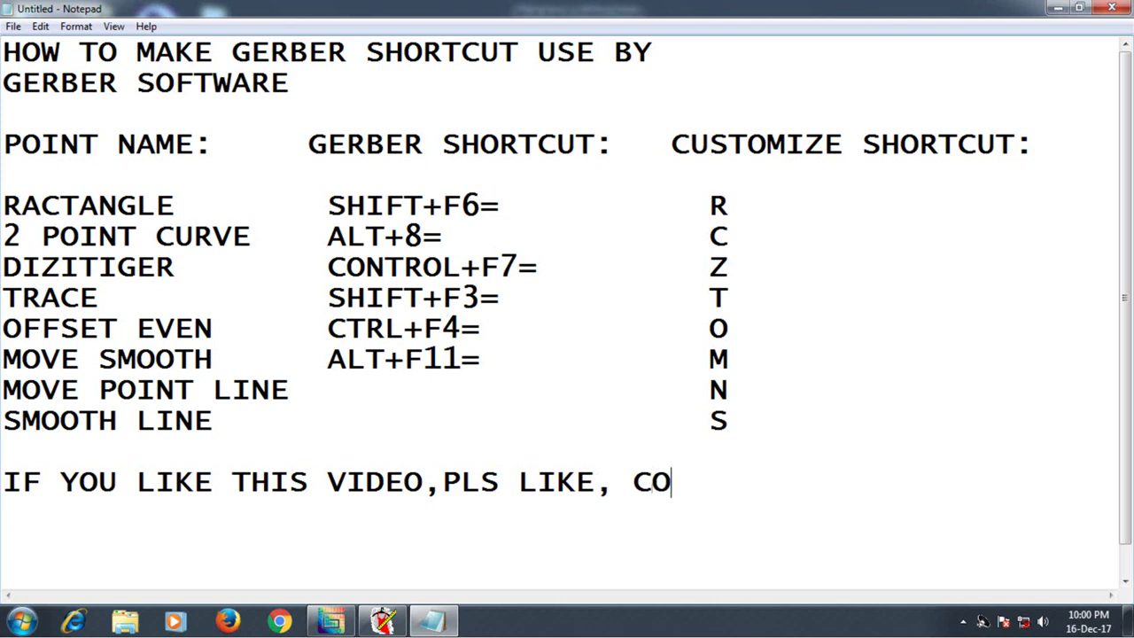
type("MMENTS")
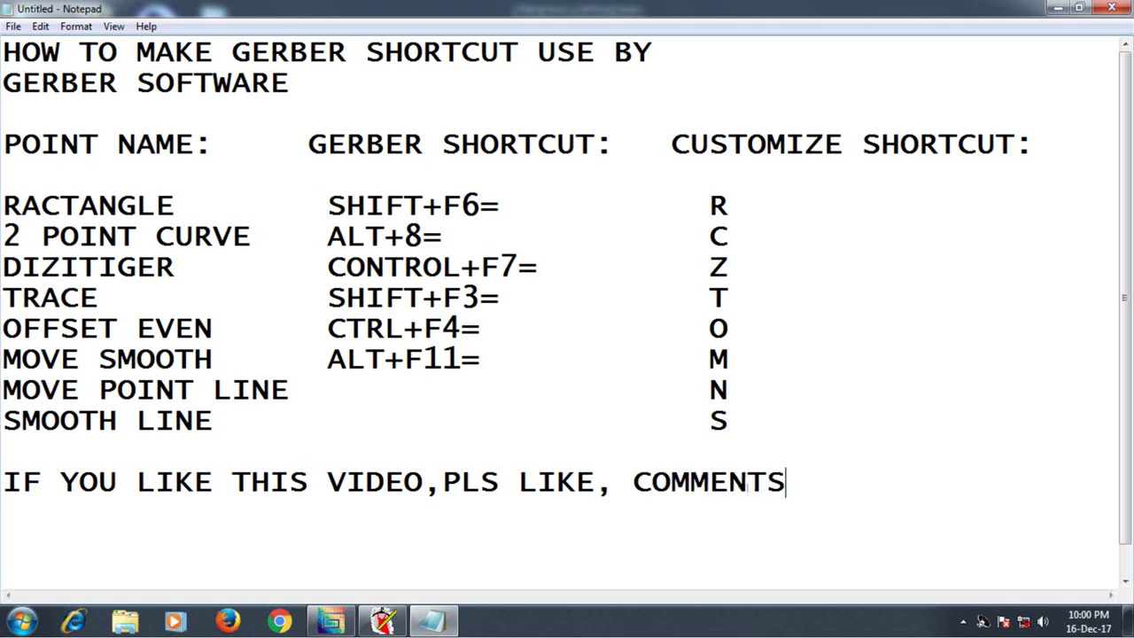
type(",")
type("& S")
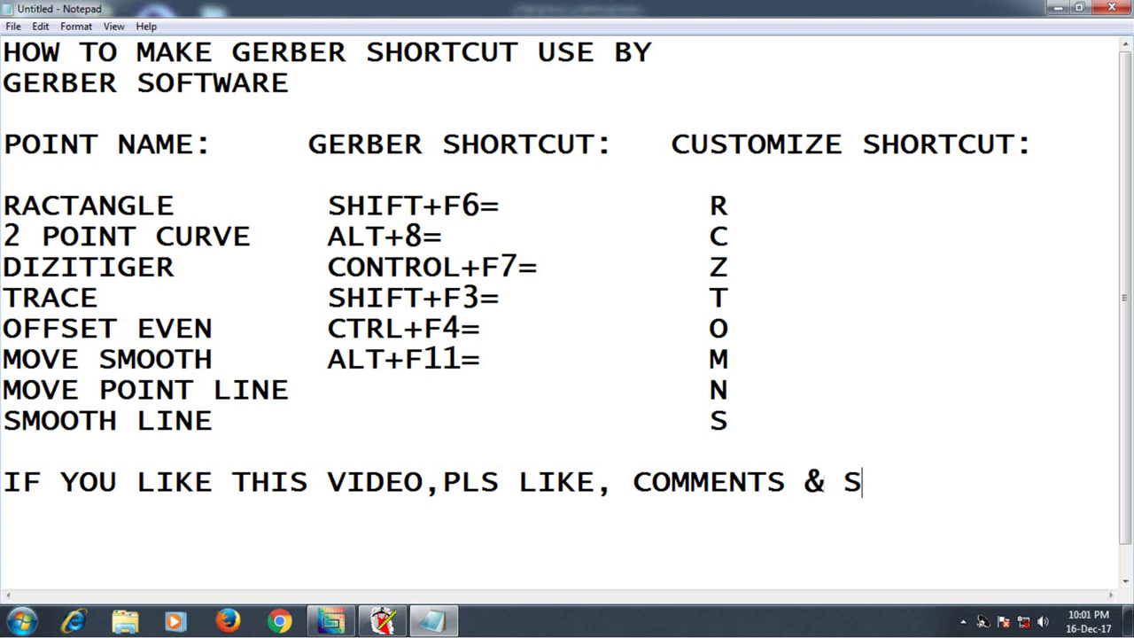
type("UBS")
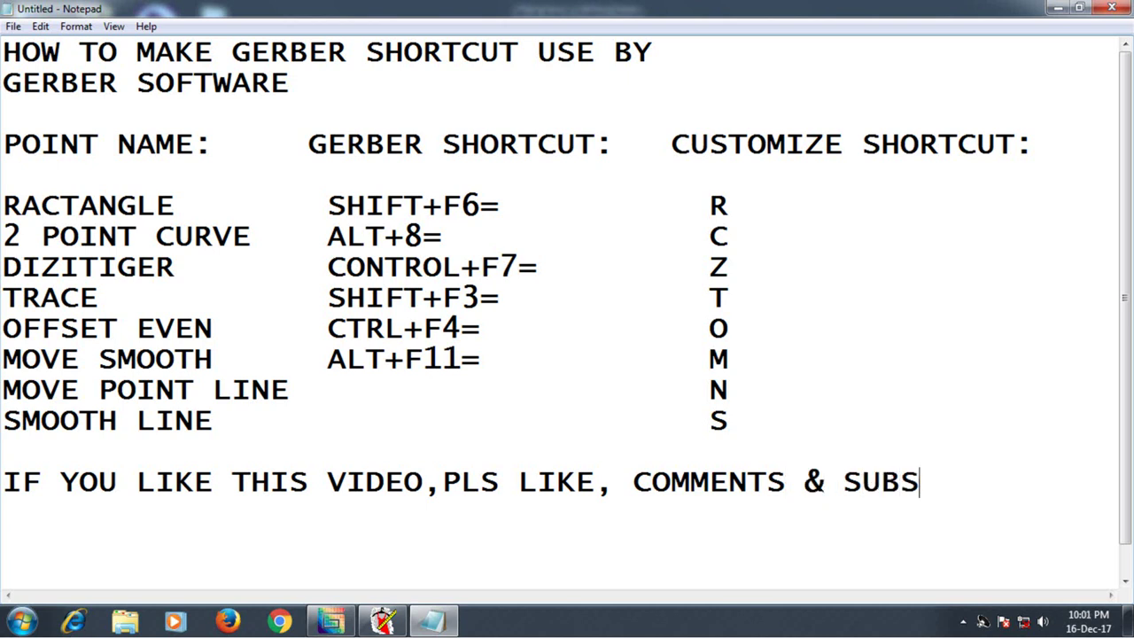
type("CRI")
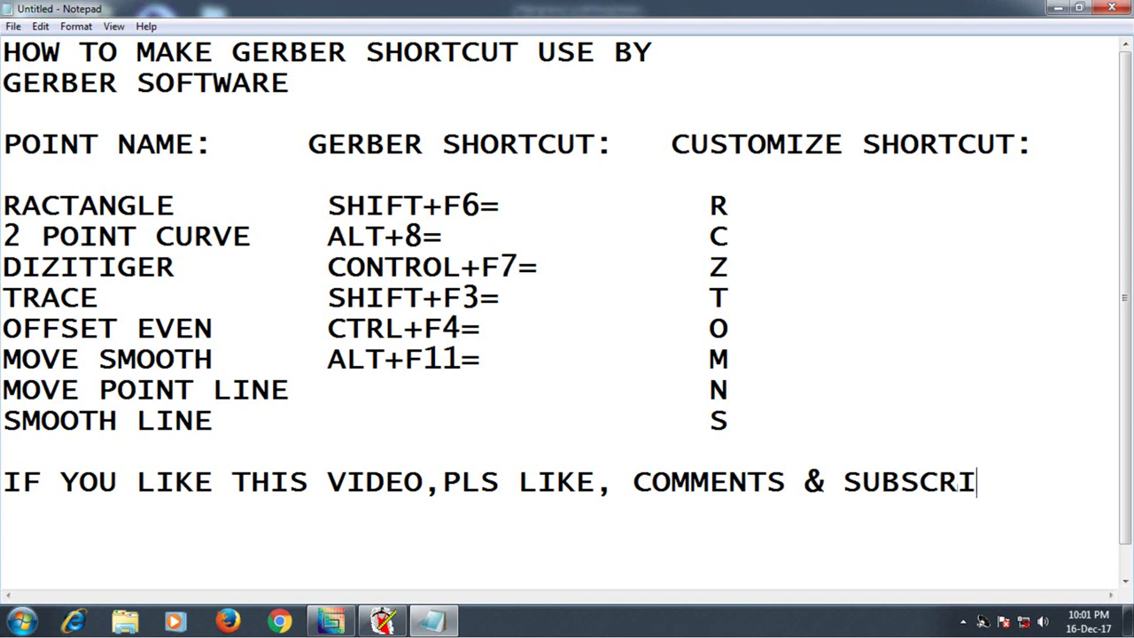
type("BE")
key("Return")
key("Return")
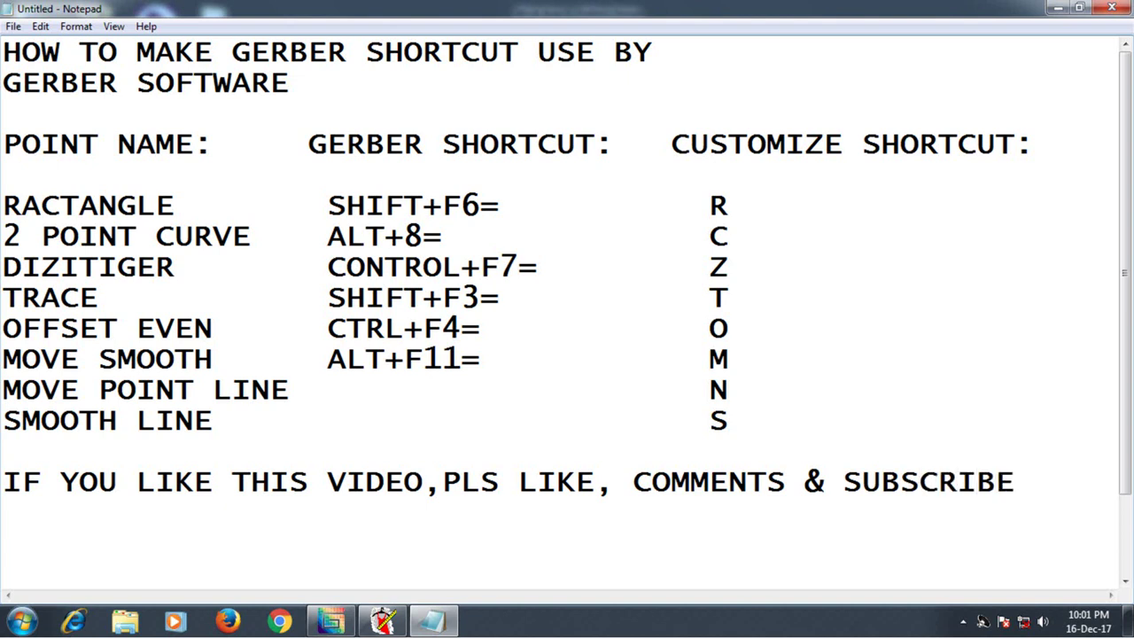
type("A")
type("NY")
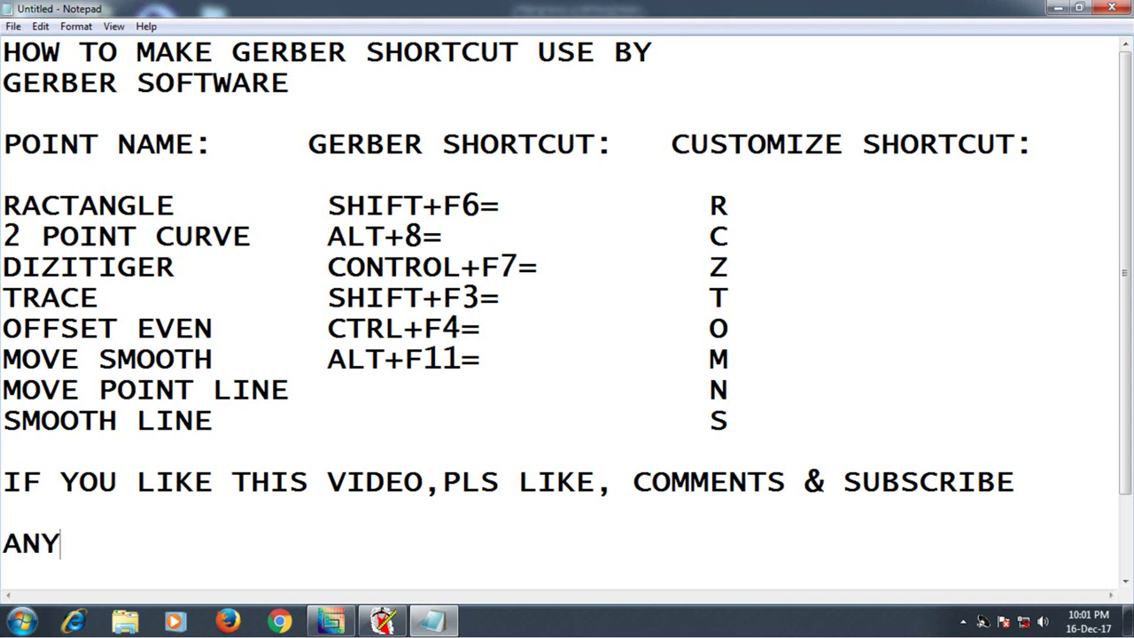
type(" SUPP")
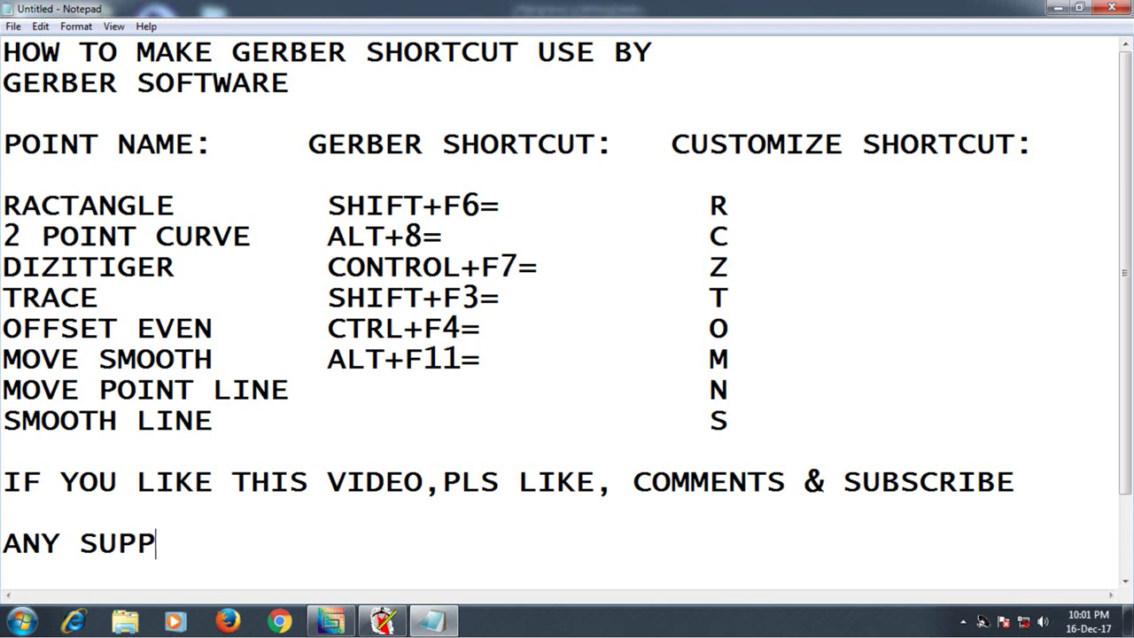
type("ORT")
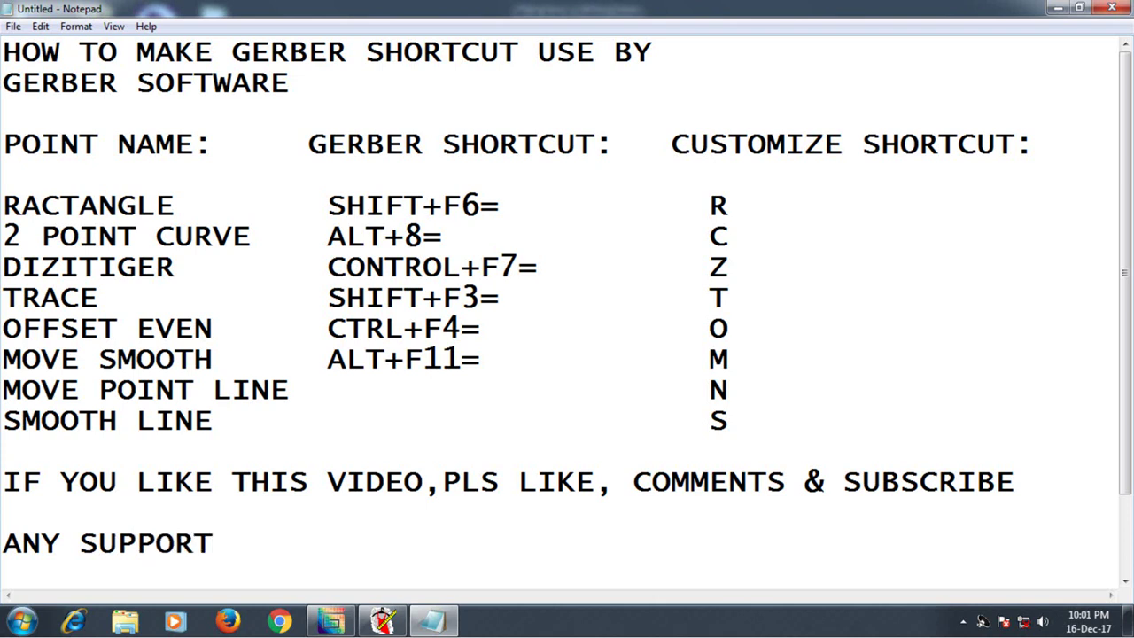
type(" CONTA")
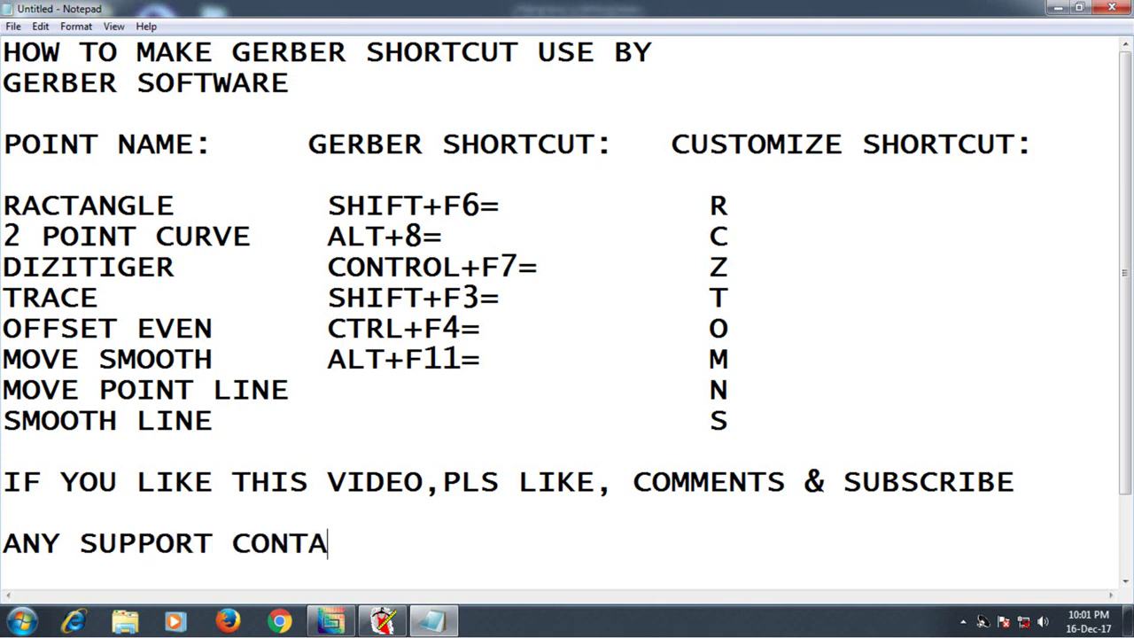
type("CR")
Finish the line as 'ANY SUPPORT CONTACT:' and write the support e-mail address a few lines below.
key("BackSpace")
type("T")
type(":")
key("Return")
key("Return")
key("Return")
key("Return")
key("Return")
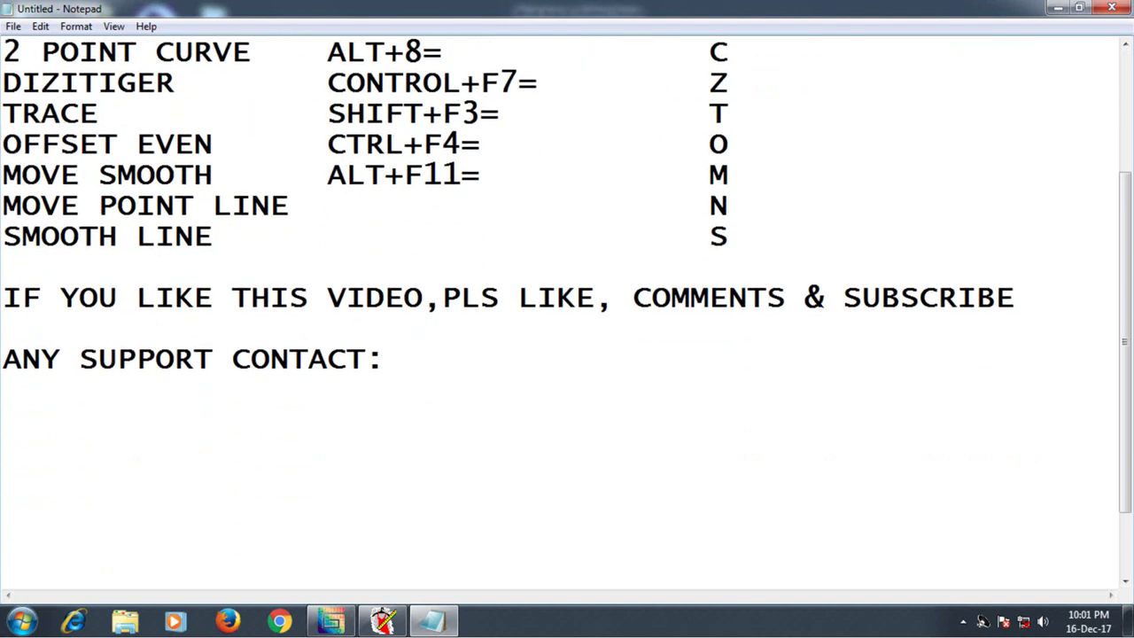
left_click(23, 409)
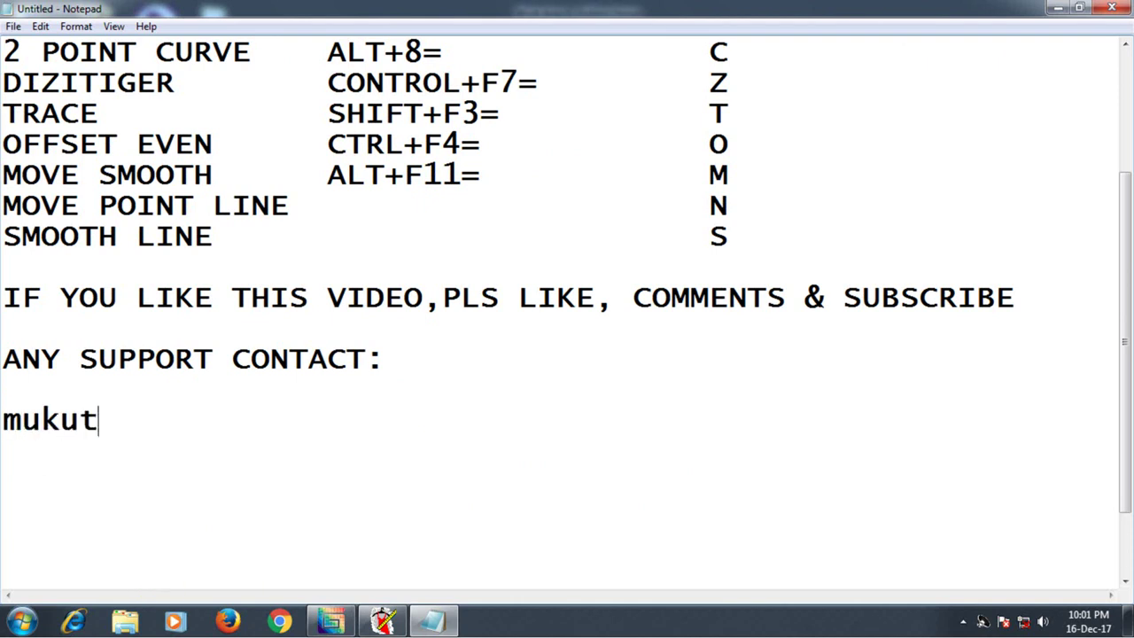
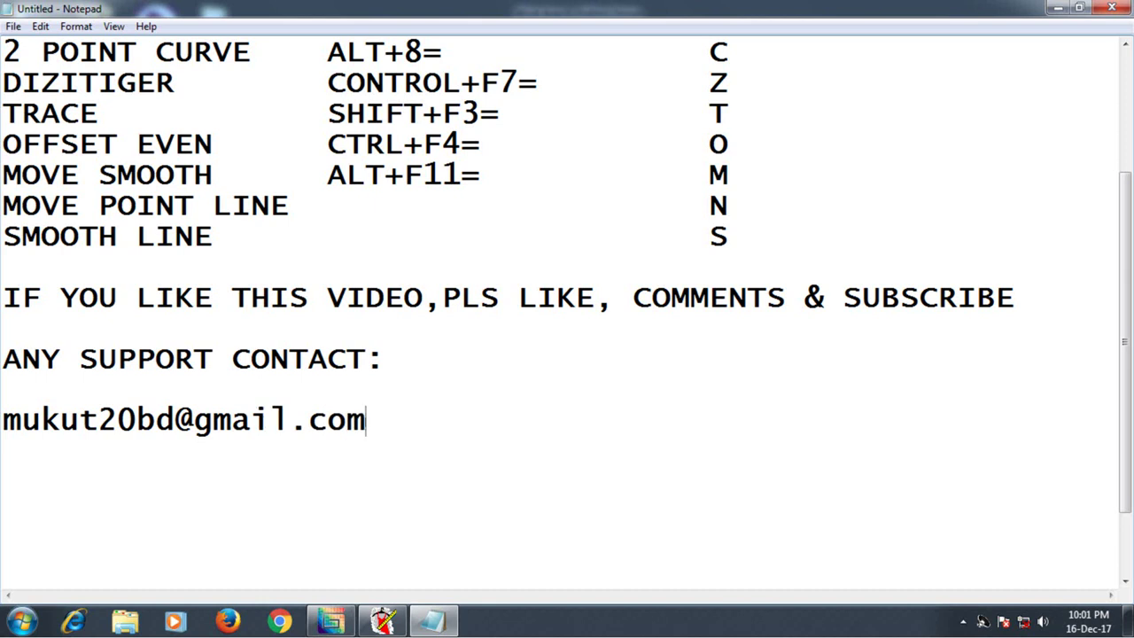
scroll(355, 496, "up", 2)
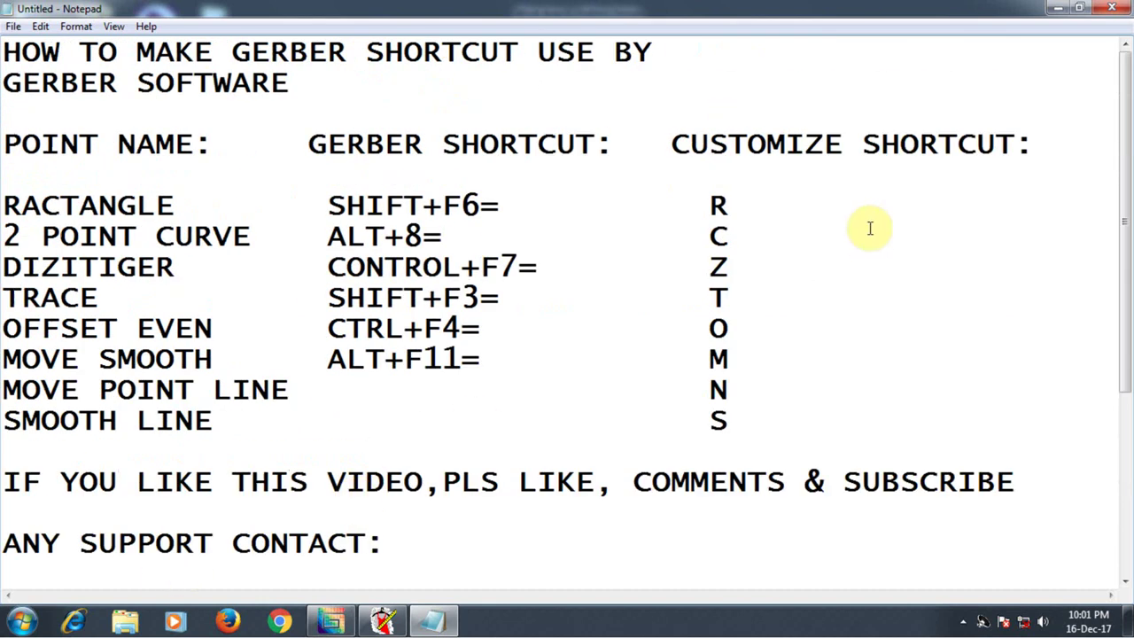
Minimize Notepad and move the right and lower-left pattern pieces rightward in Work Area 1.
left_click(1064, 12)
mouse_move(384, 621)
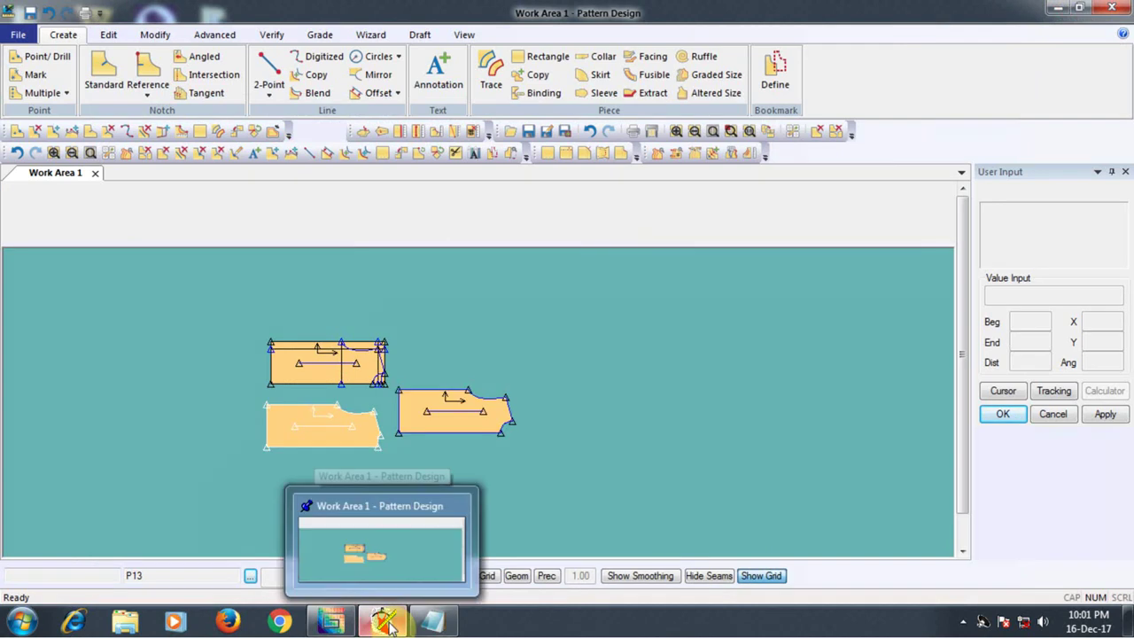
left_click_drag(460, 417, 490, 397)
left_click(390, 447)
left_click_drag(390, 443, 424, 437)
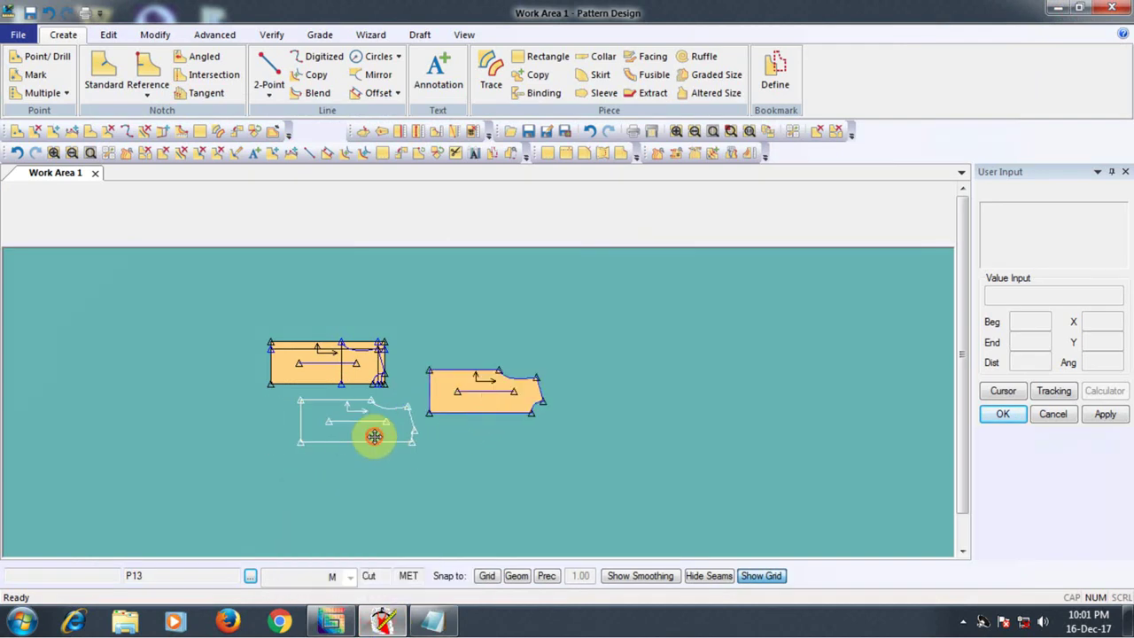
left_click(964, 623)
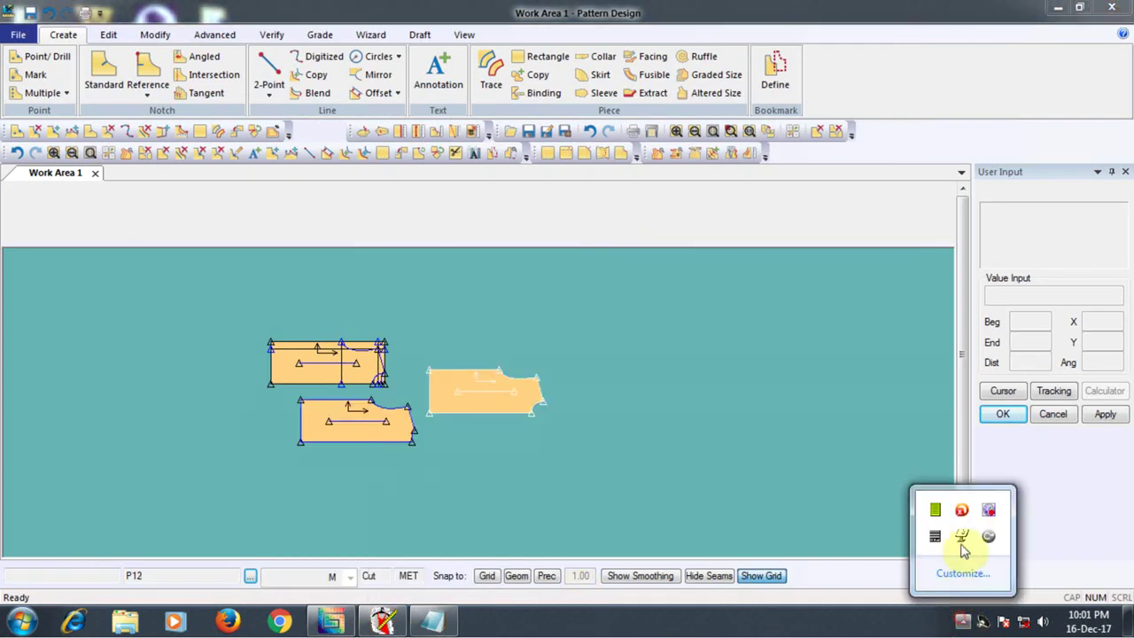